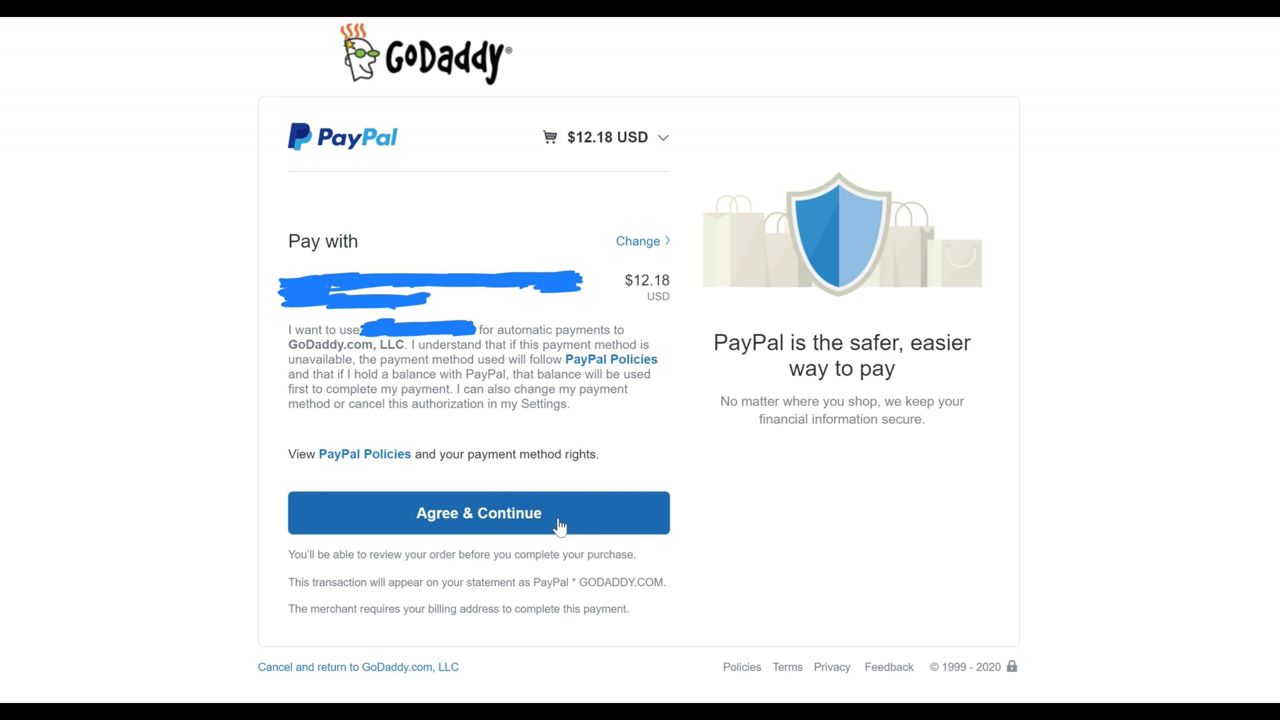
Agree to the $12.18 PayPal payment to GoDaddy and return to checkout.
{"action": "left_click", "coordinate": [558, 513]}
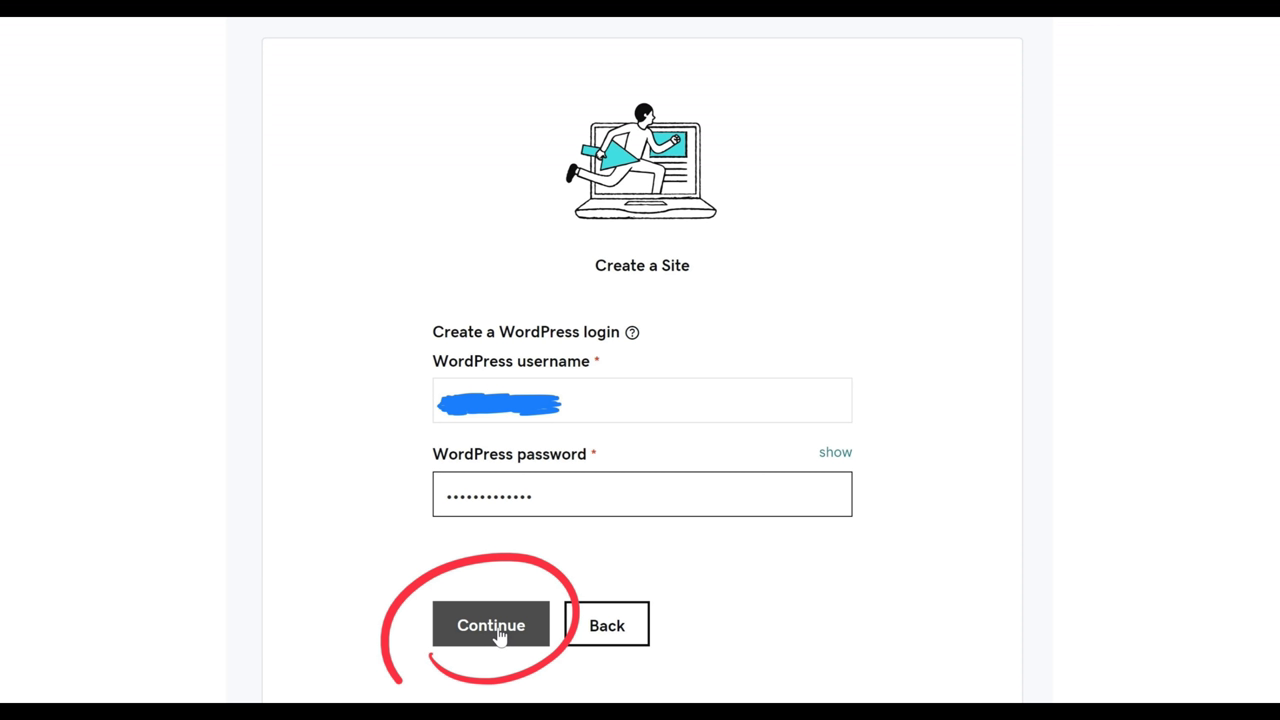
Submit the new WordPress login details and confirm North America as the site location.
{"action": "left_click", "coordinate": [491, 626]}
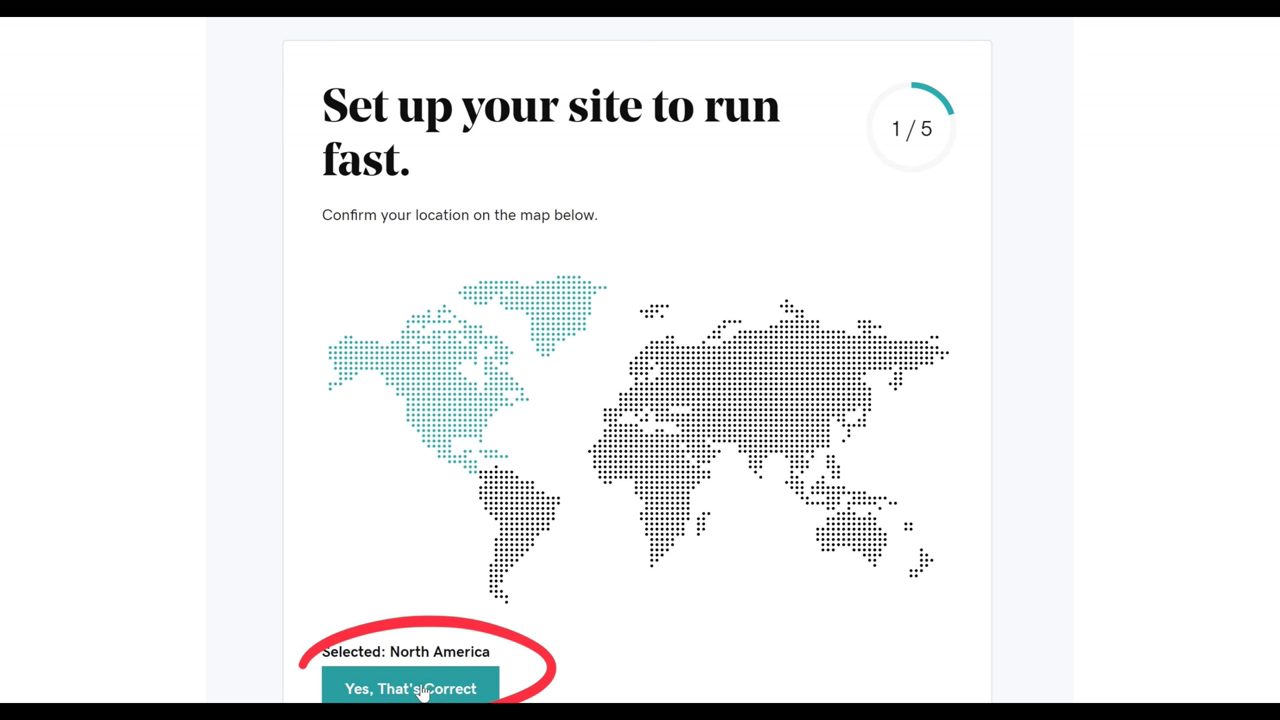
{"action": "left_click", "coordinate": [423, 689]}
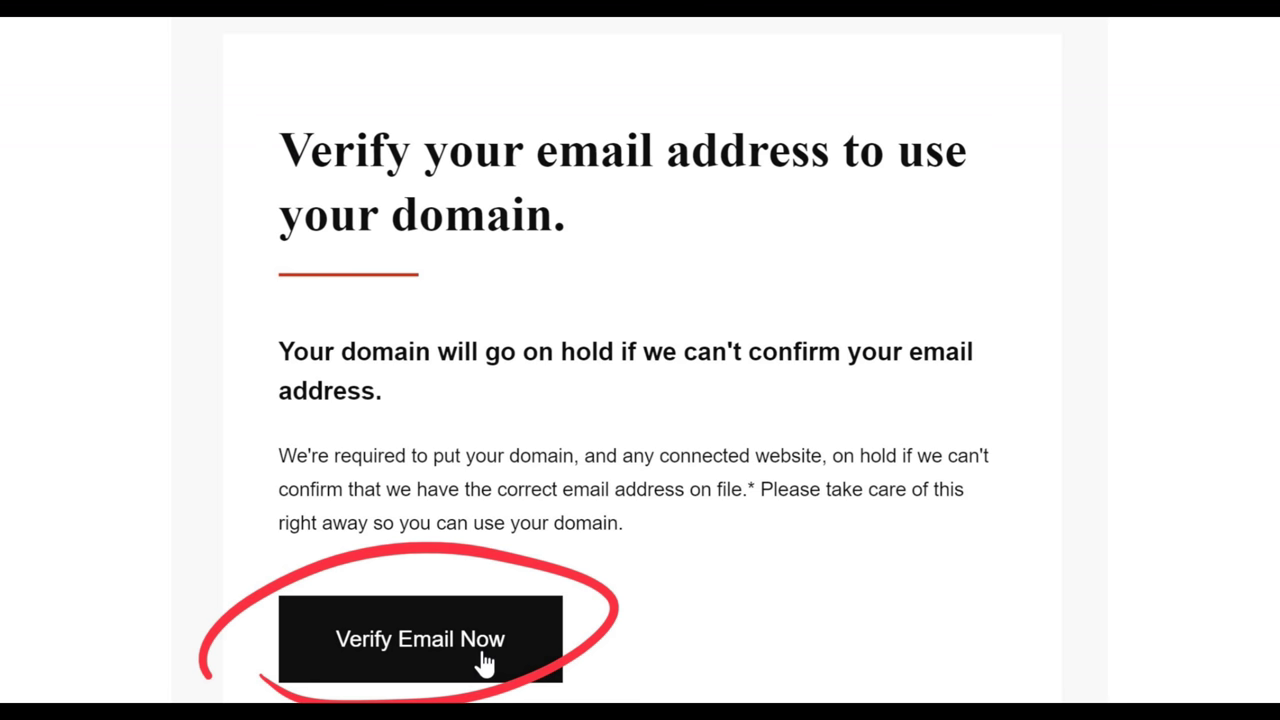
Confirm the GoDaddy account email address with Verify Email Now in the verification email.
{"action": "left_click", "coordinate": [484, 661]}
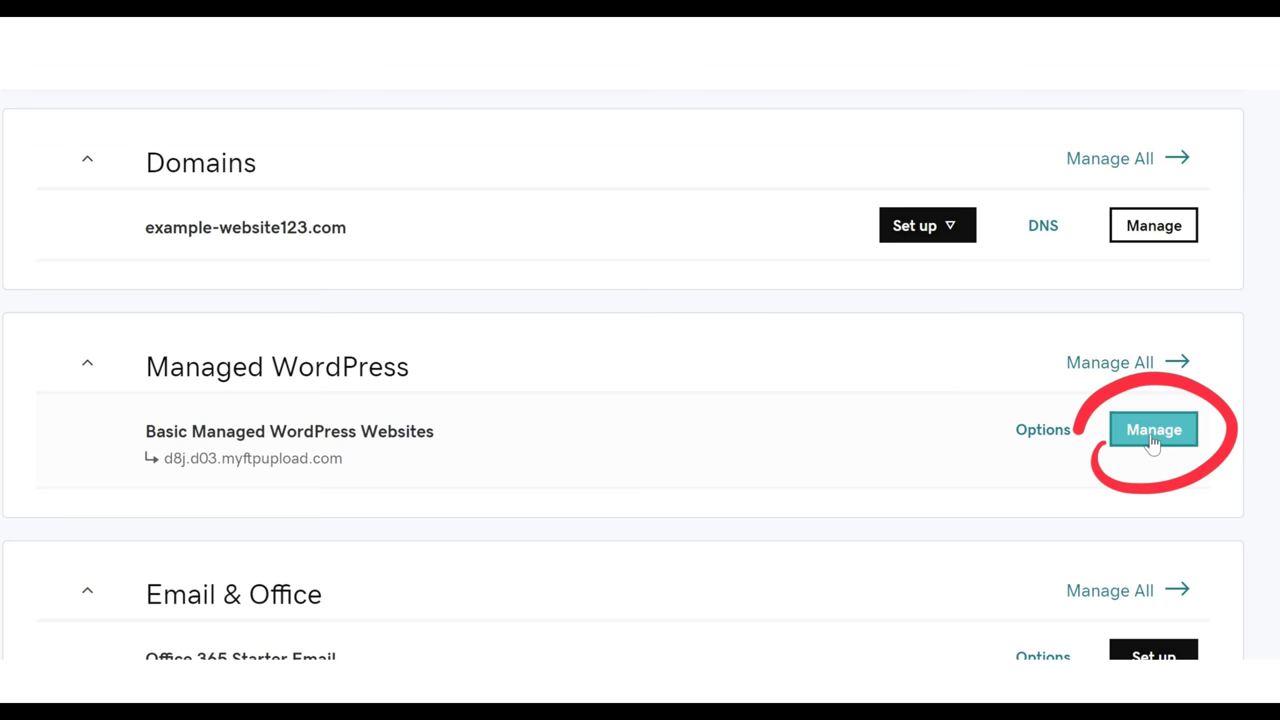
From the Managed WordPress entry in My Products, attach example-website123.com as the primary domain.
{"action": "left_click", "coordinate": [1153, 441]}
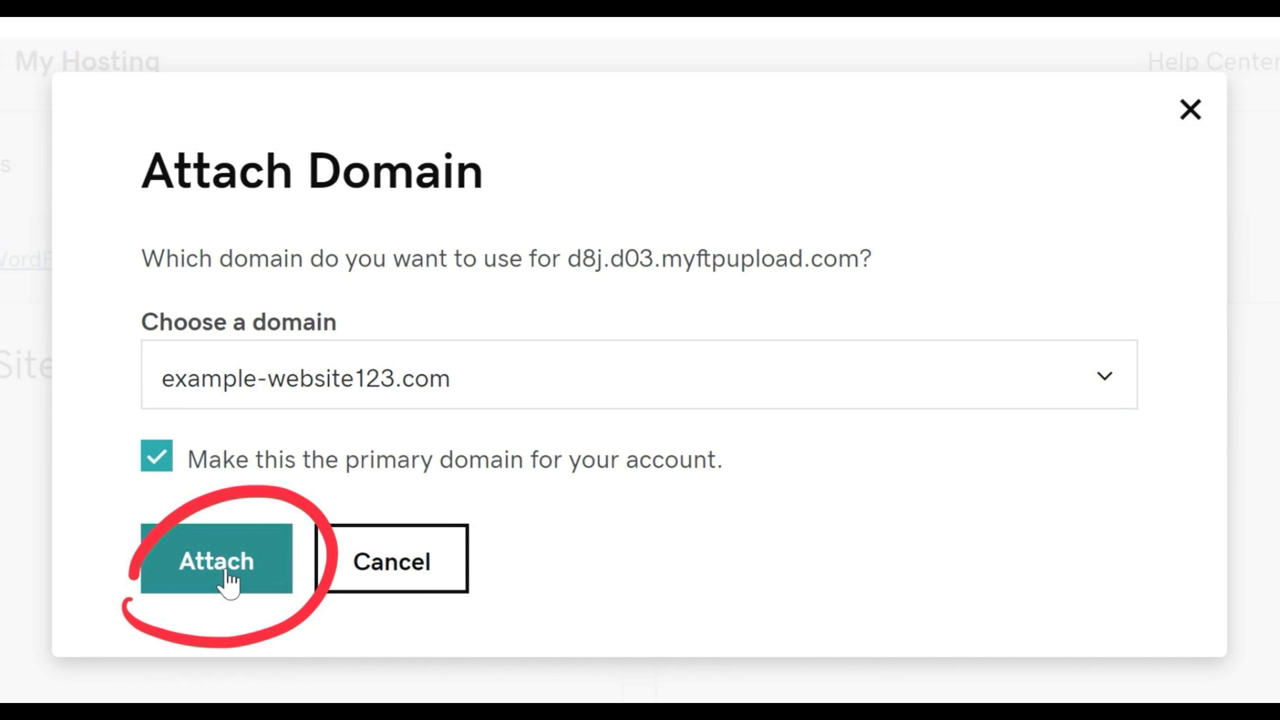
{"action": "left_click", "coordinate": [226, 578]}
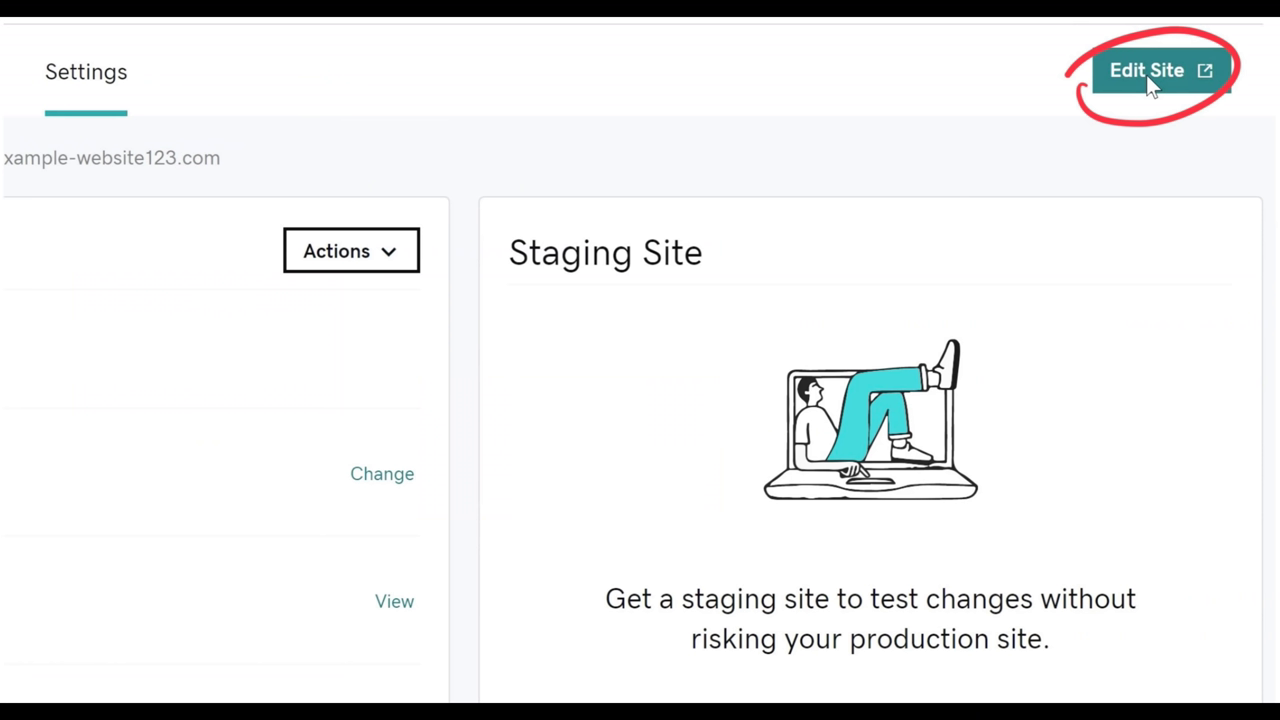
Log into the Yoga site's WordPress dashboard through Edit Site.
{"action": "left_click", "coordinate": [1152, 85]}
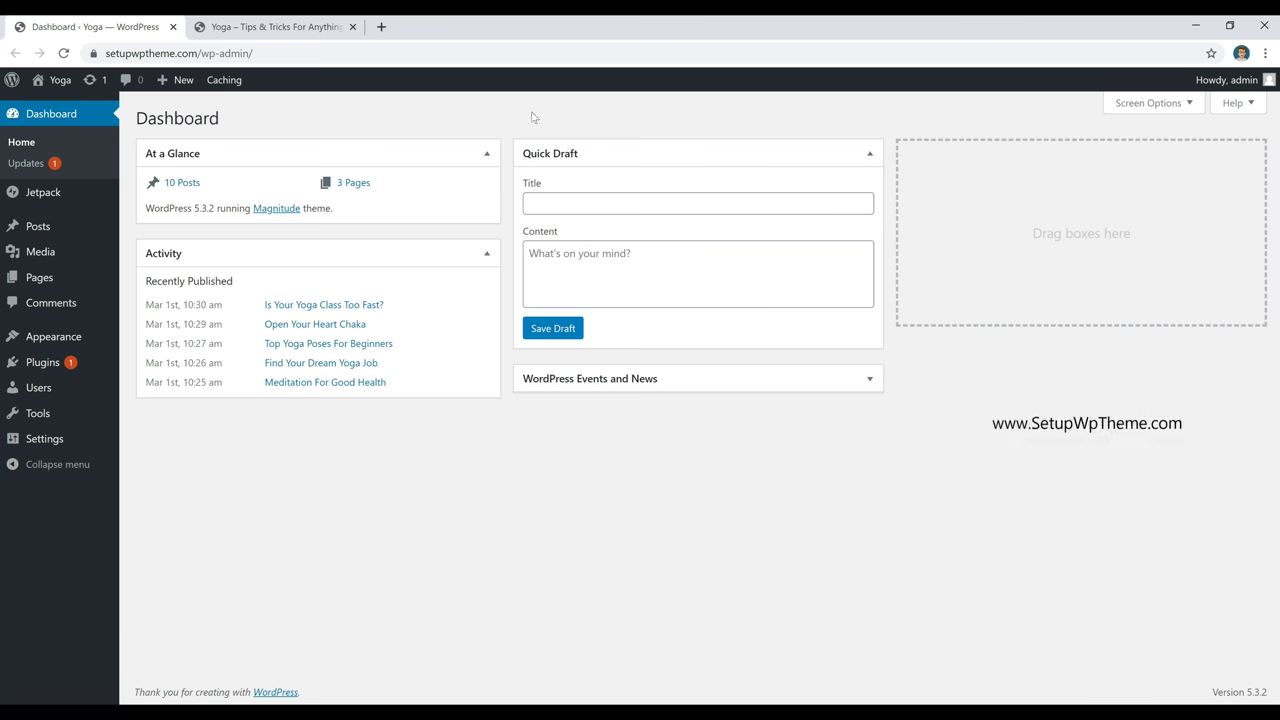
Scroll through the live Yoga homepage, then return to the WordPress Dashboard from the admin bar.
{"action": "left_click", "coordinate": [280, 28]}
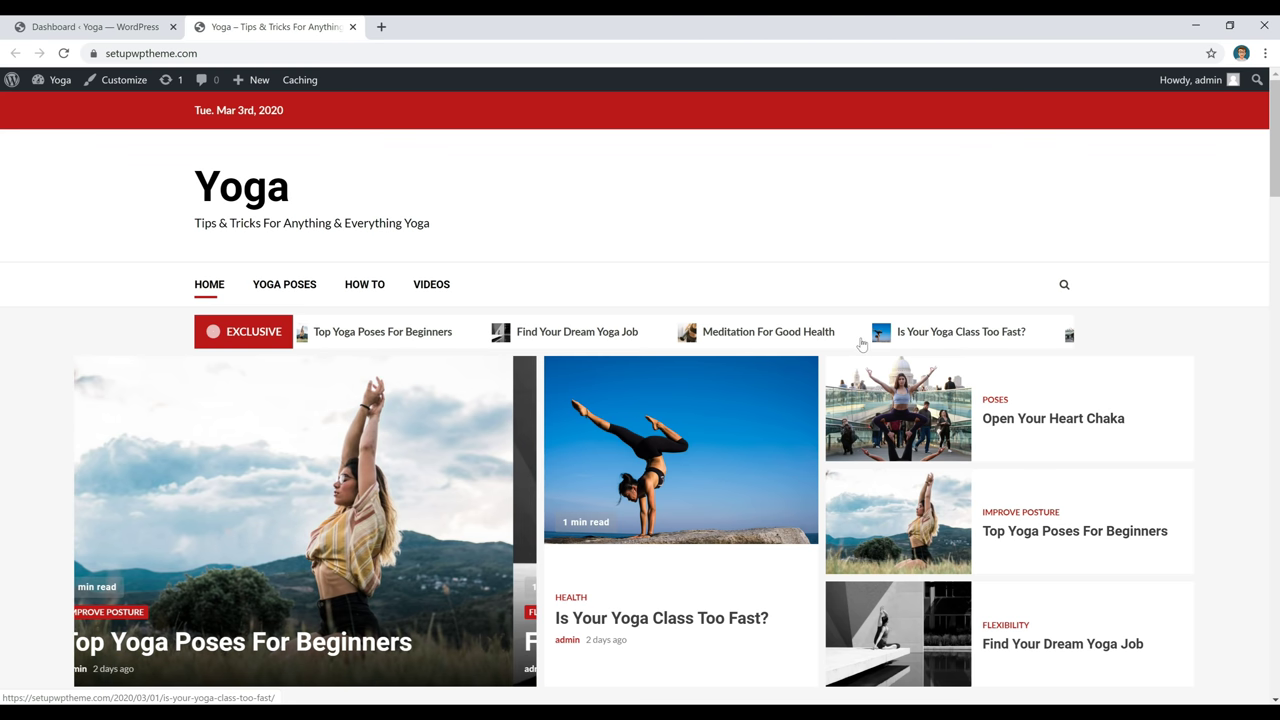
{"action": "scroll", "coordinate": [953, 381], "scroll_direction": "down", "scroll_amount": 8}
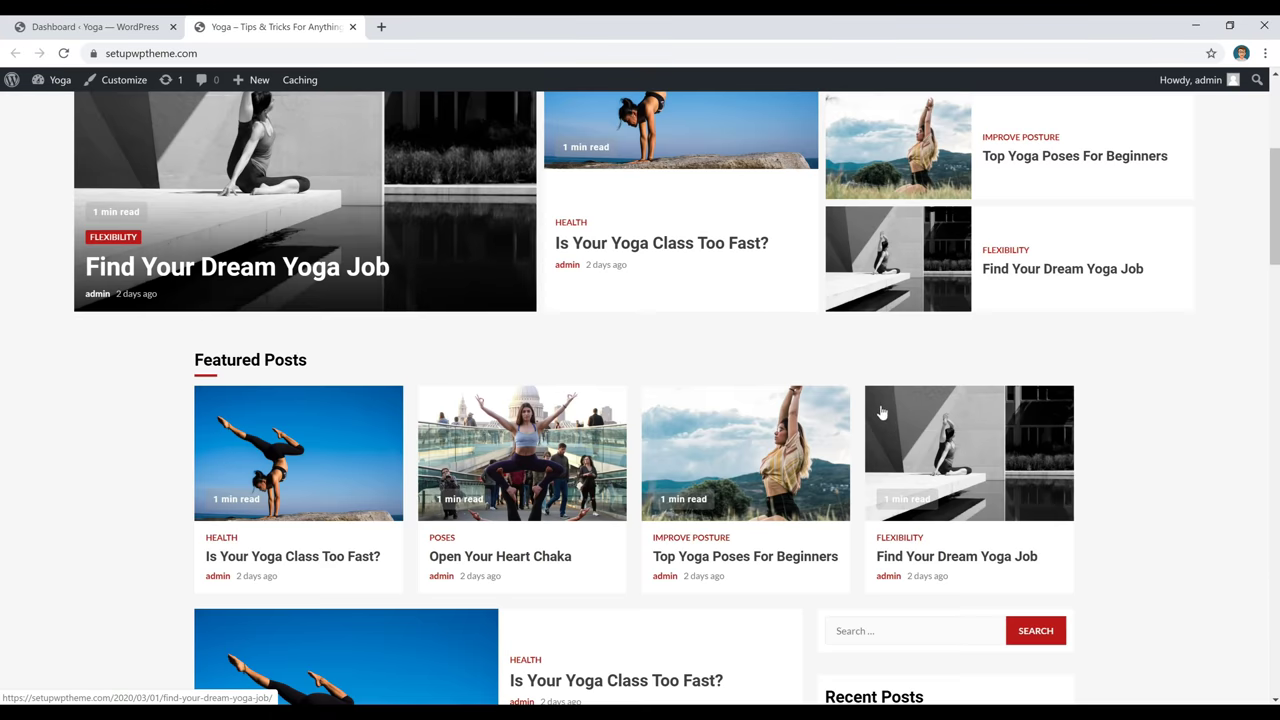
{"action": "scroll", "coordinate": [876, 412], "scroll_direction": "down", "scroll_amount": 7}
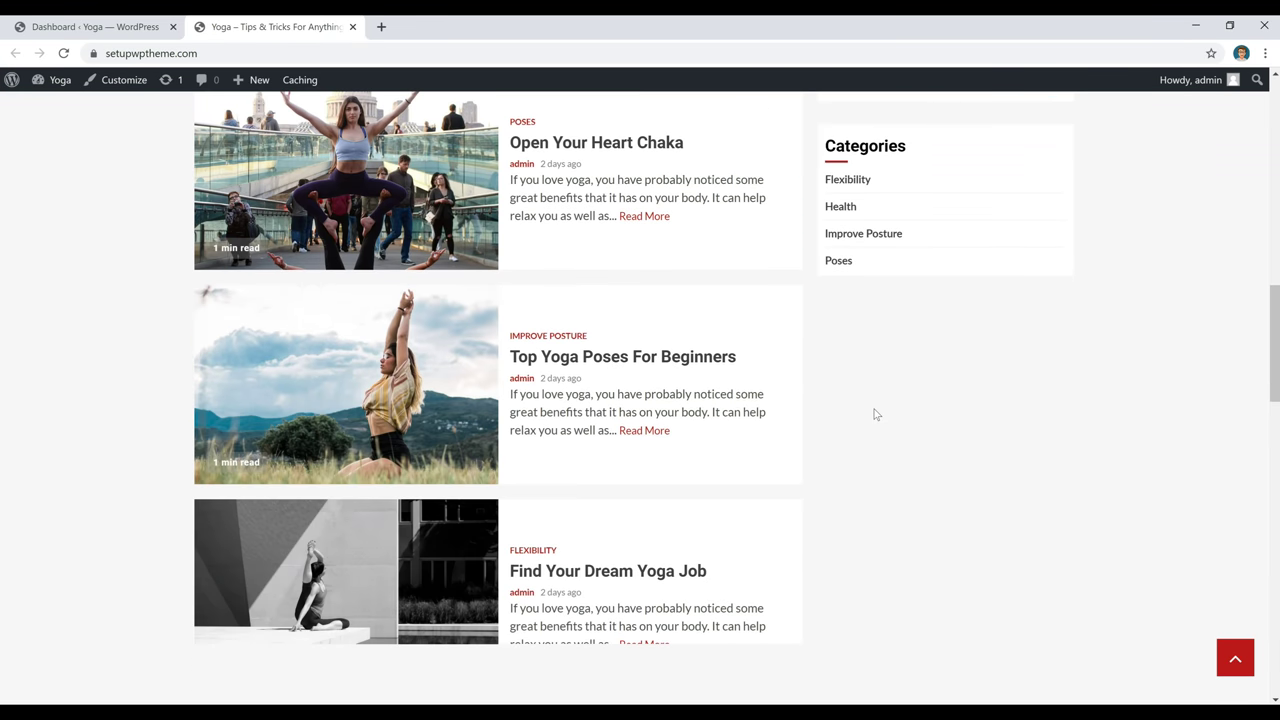
{"action": "scroll", "coordinate": [1120, 471], "scroll_direction": "down", "scroll_amount": 2}
{"action": "scroll", "coordinate": [1120, 471], "scroll_direction": "up", "scroll_amount": 8}
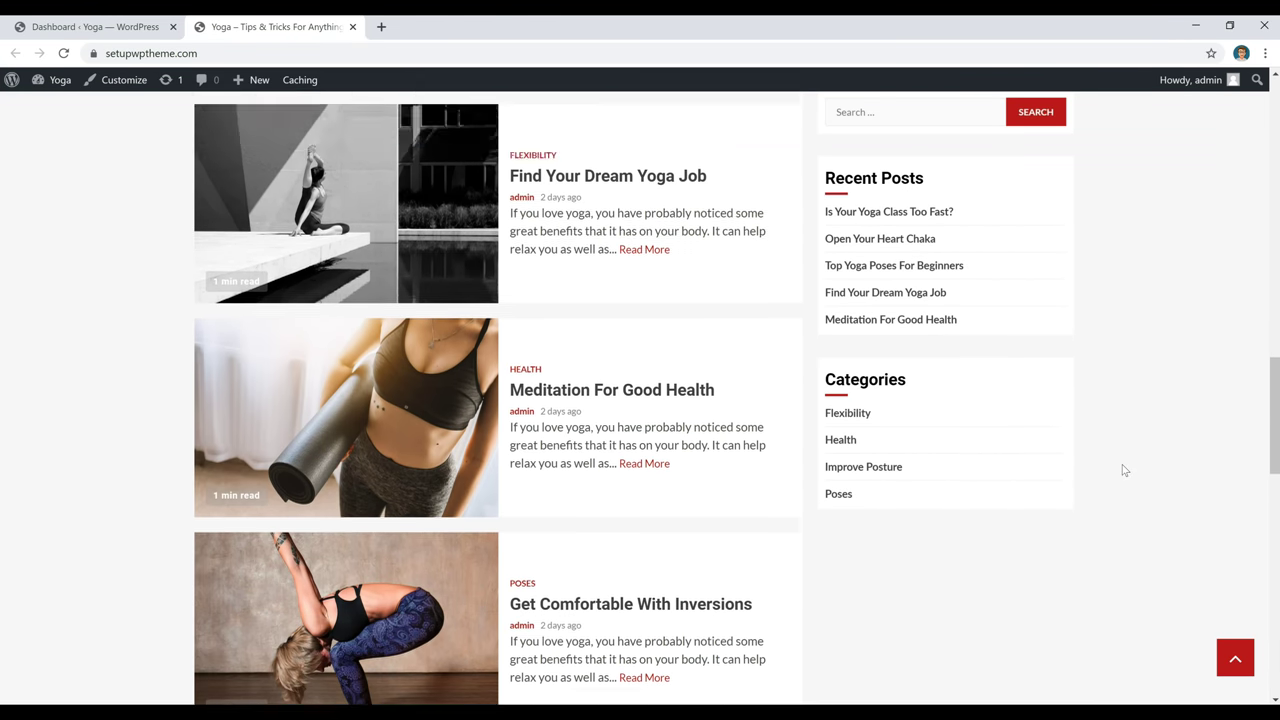
{"action": "scroll", "coordinate": [1120, 471], "scroll_direction": "up", "scroll_amount": 8}
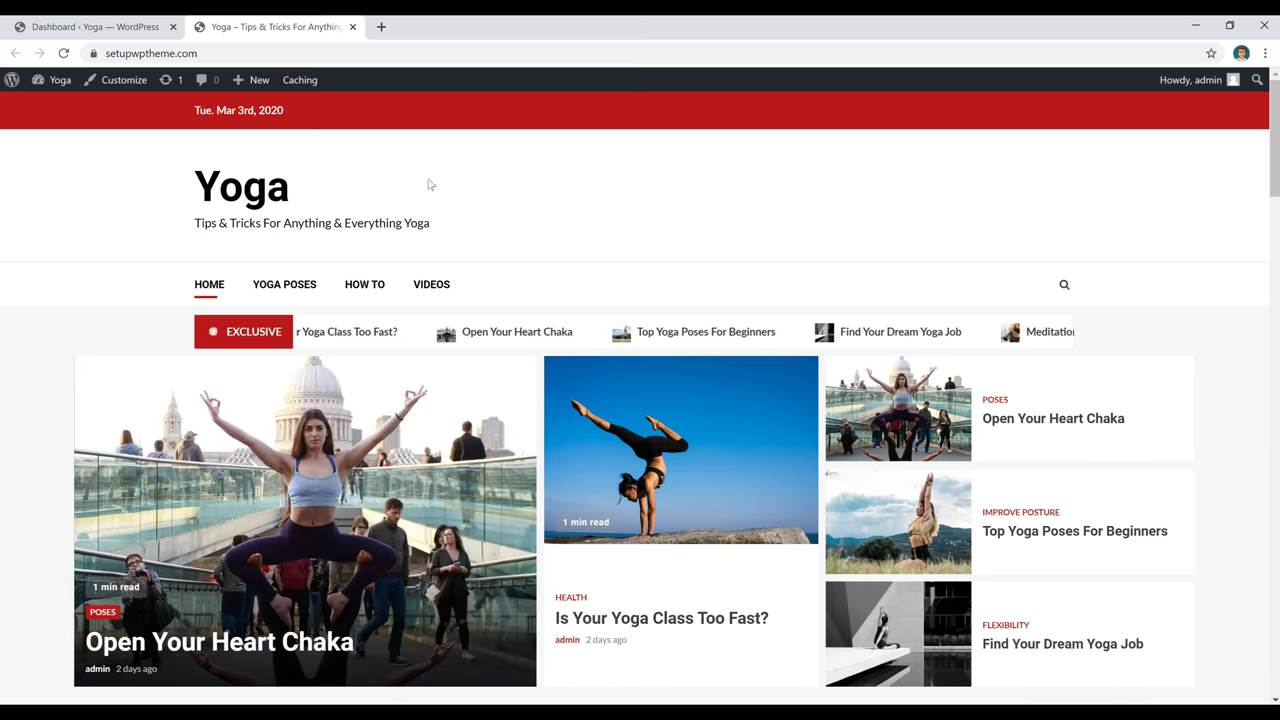
{"action": "mouse_move", "coordinate": [44, 89]}
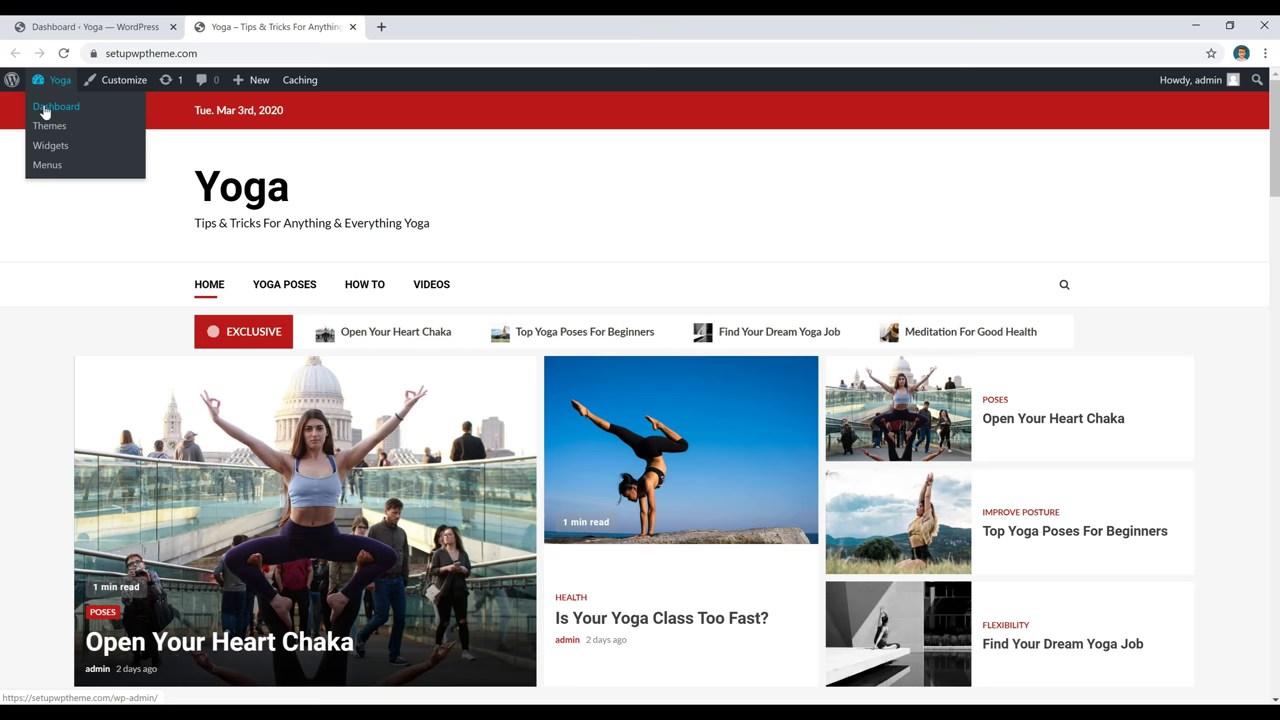
{"action": "left_click", "coordinate": [44, 108]}
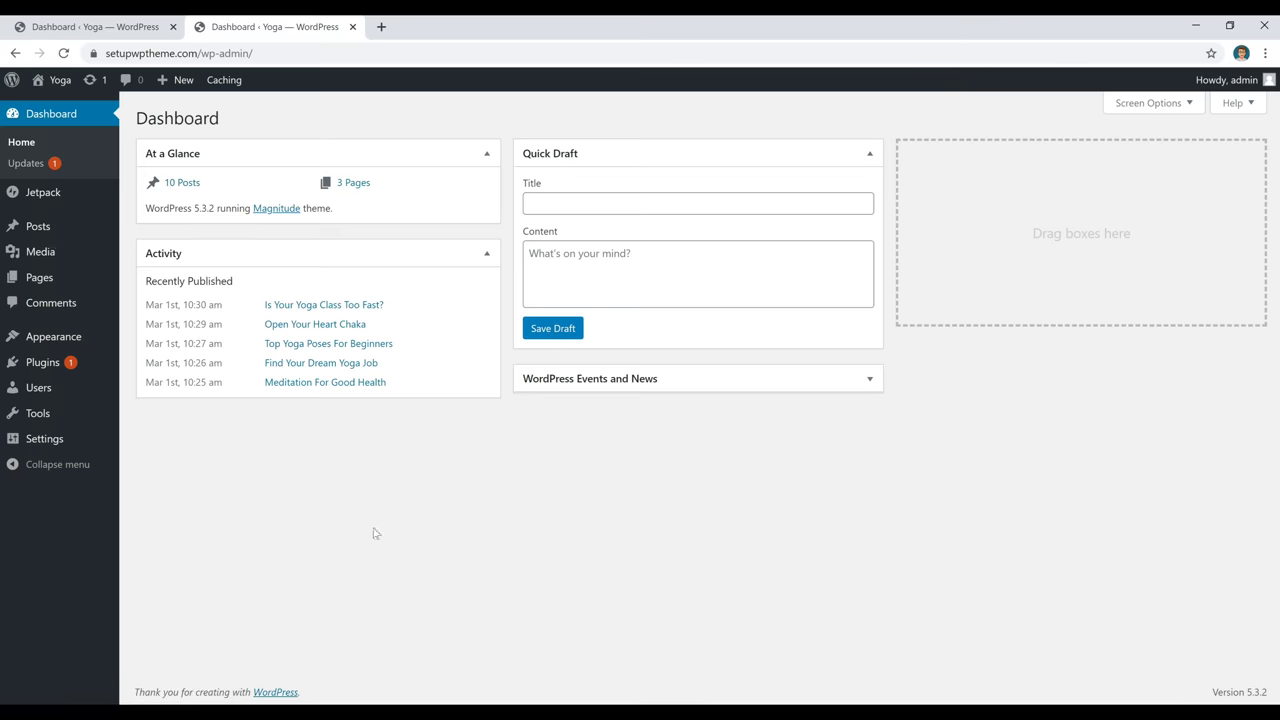
Go to Appearance > Themes and choose Add New to list the featured themes.
{"action": "mouse_move", "coordinate": [40, 340]}
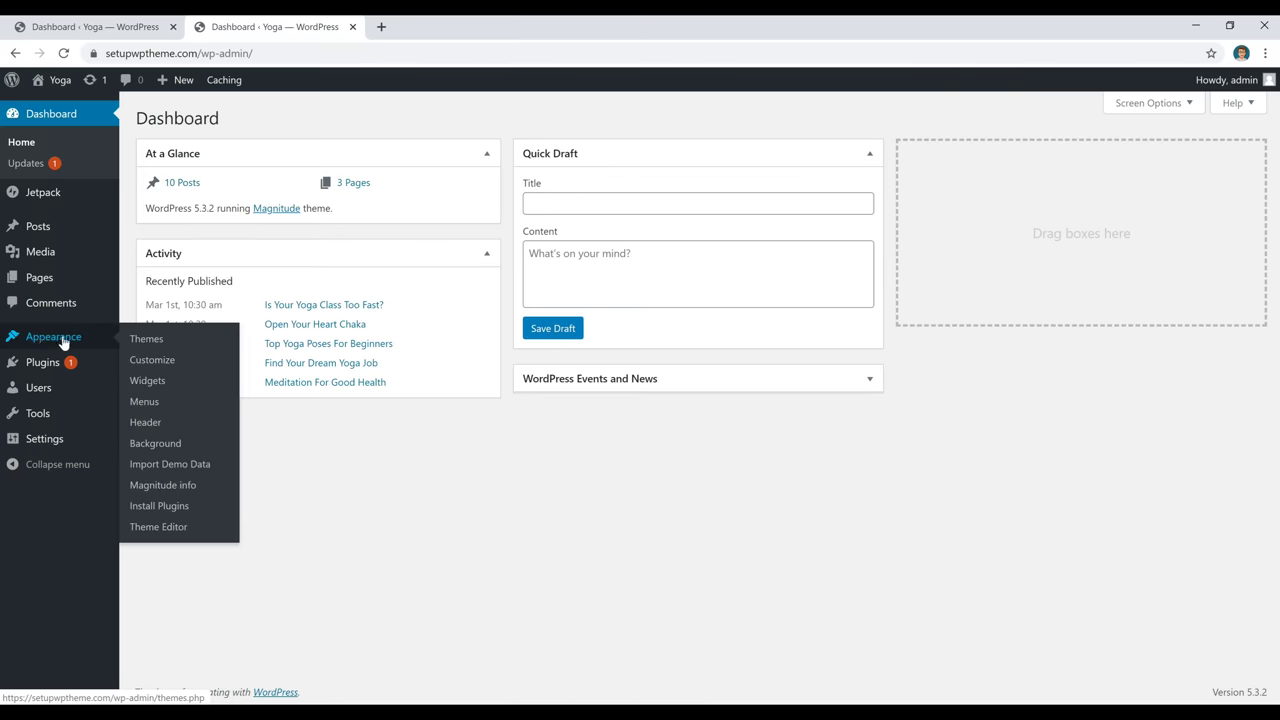
{"action": "left_click", "coordinate": [146, 344]}
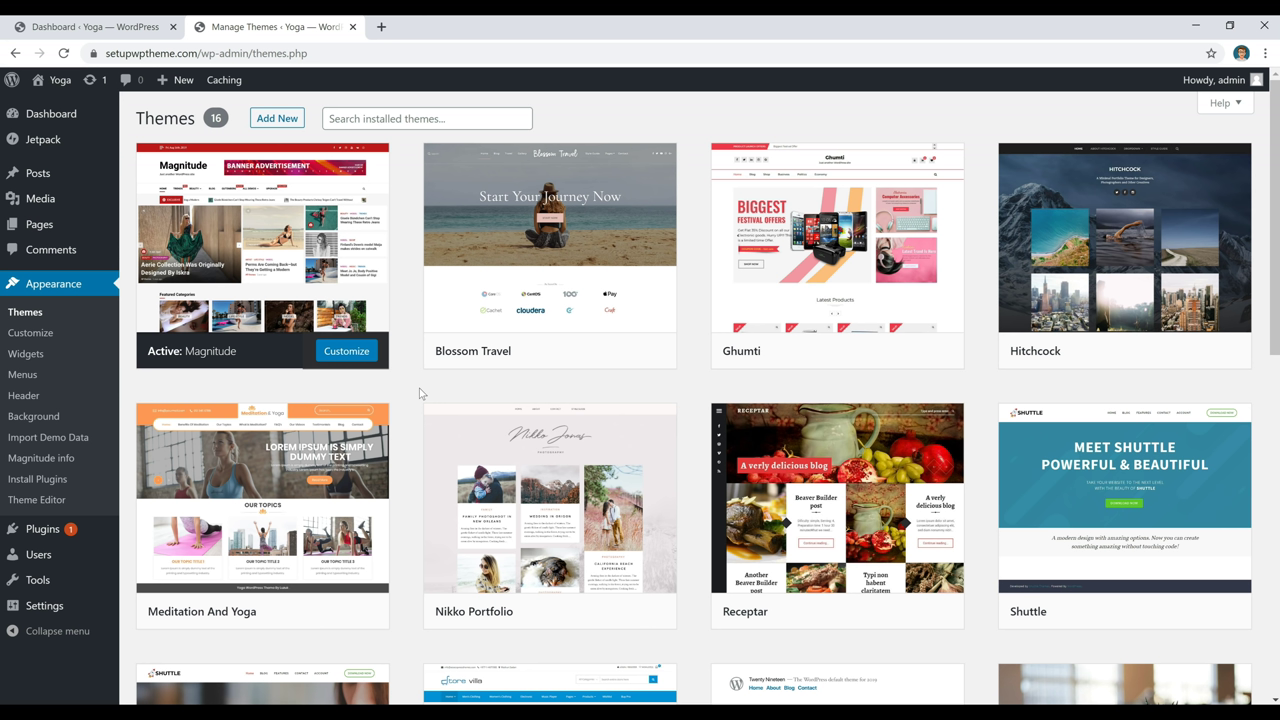
{"action": "left_click", "coordinate": [289, 121]}
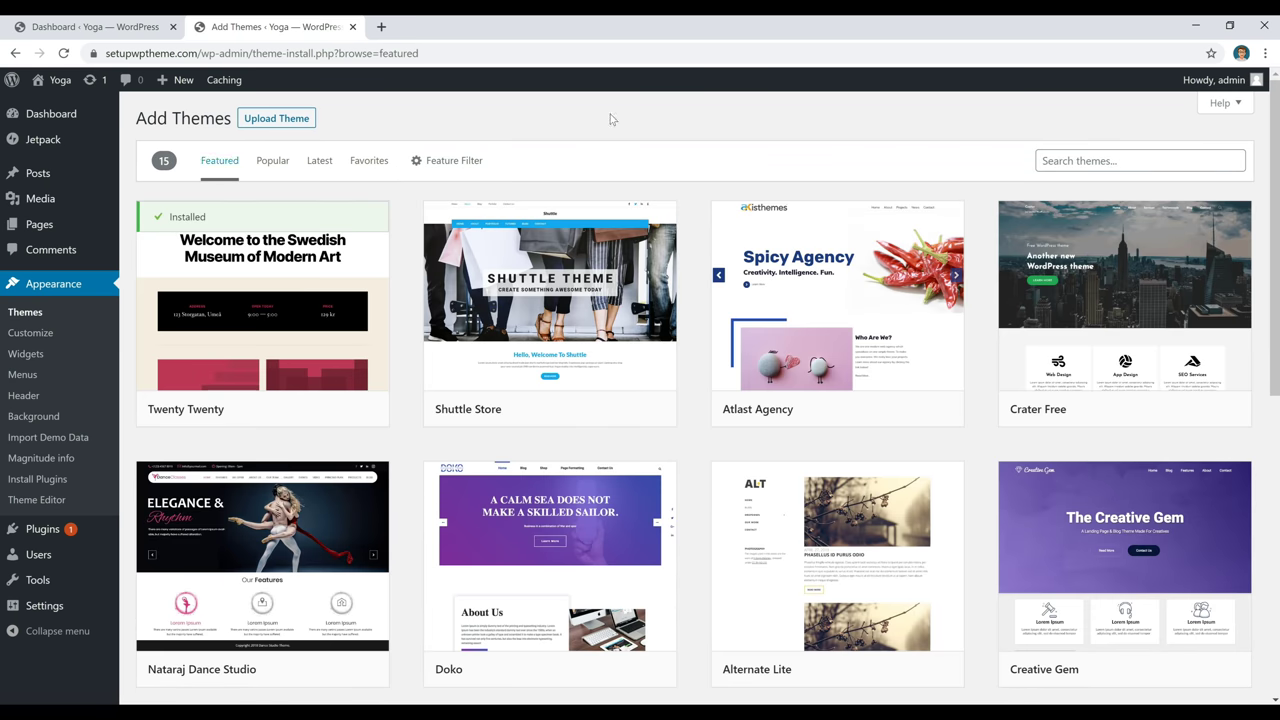
Browse the Popular and Latest theme lists and open the Feature Filter.
{"action": "left_click", "coordinate": [273, 163]}
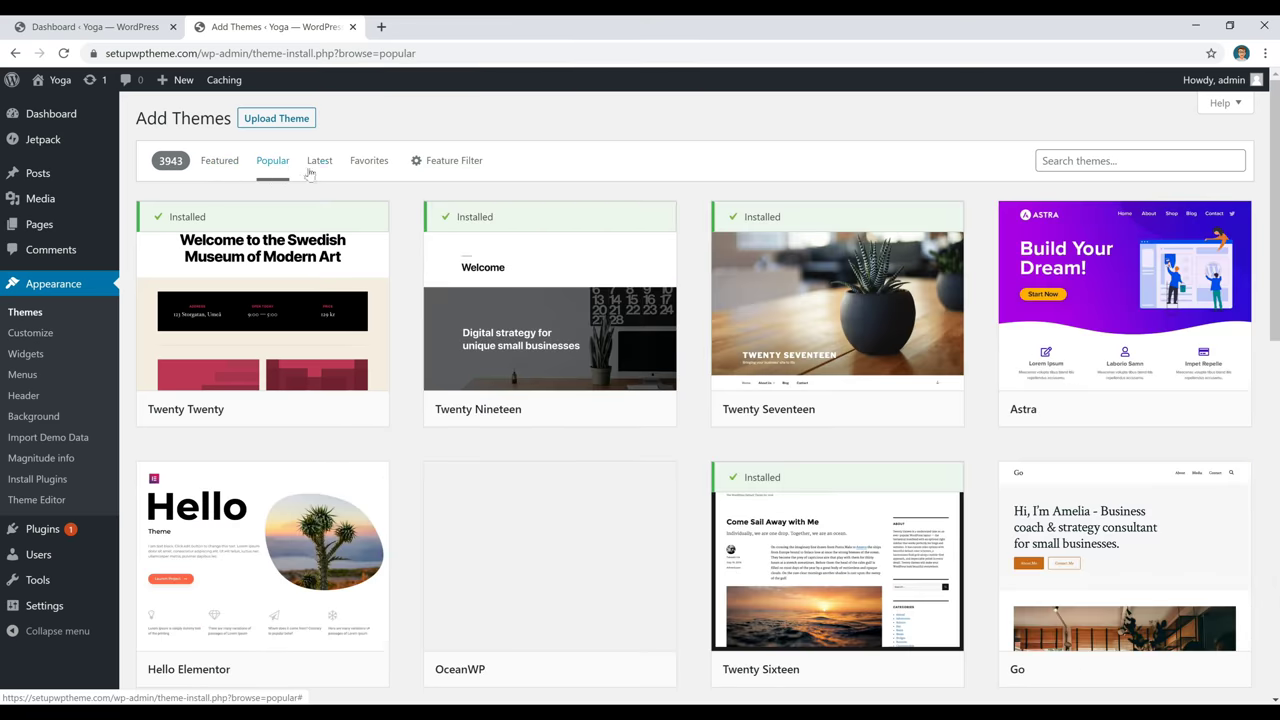
{"action": "left_click", "coordinate": [320, 163]}
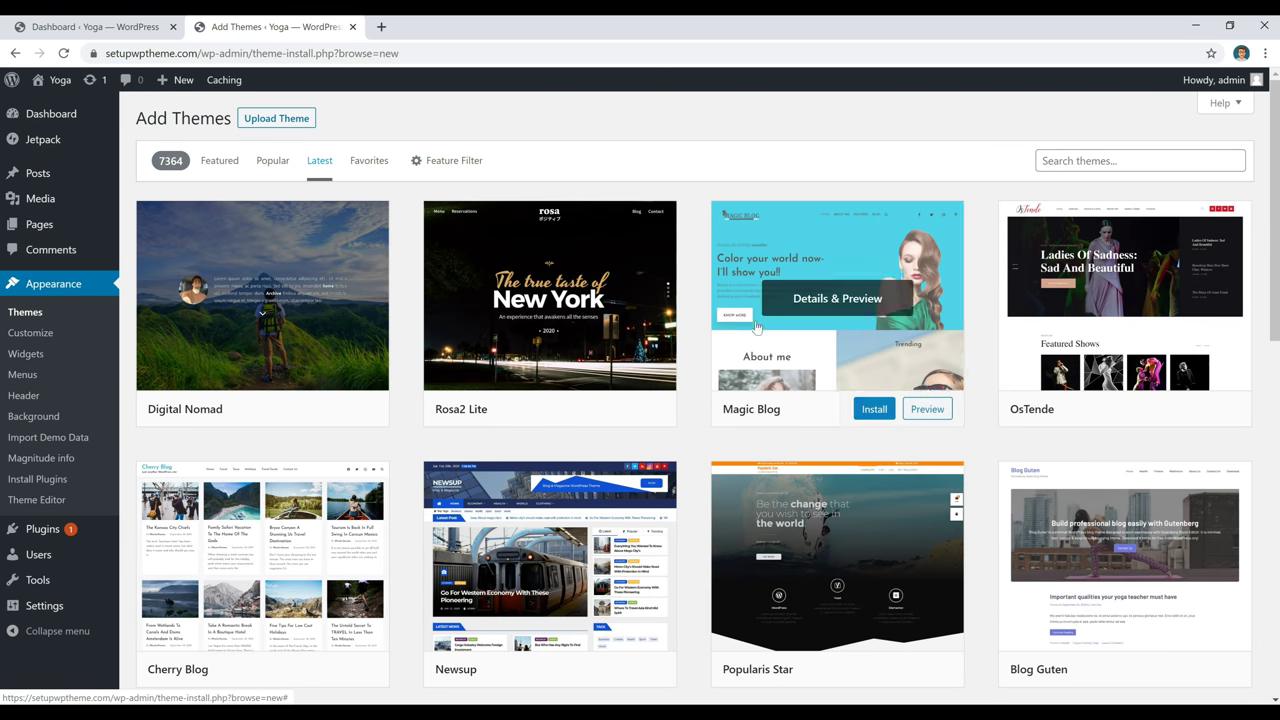
{"action": "scroll", "coordinate": [697, 378], "scroll_direction": "down", "scroll_amount": 5}
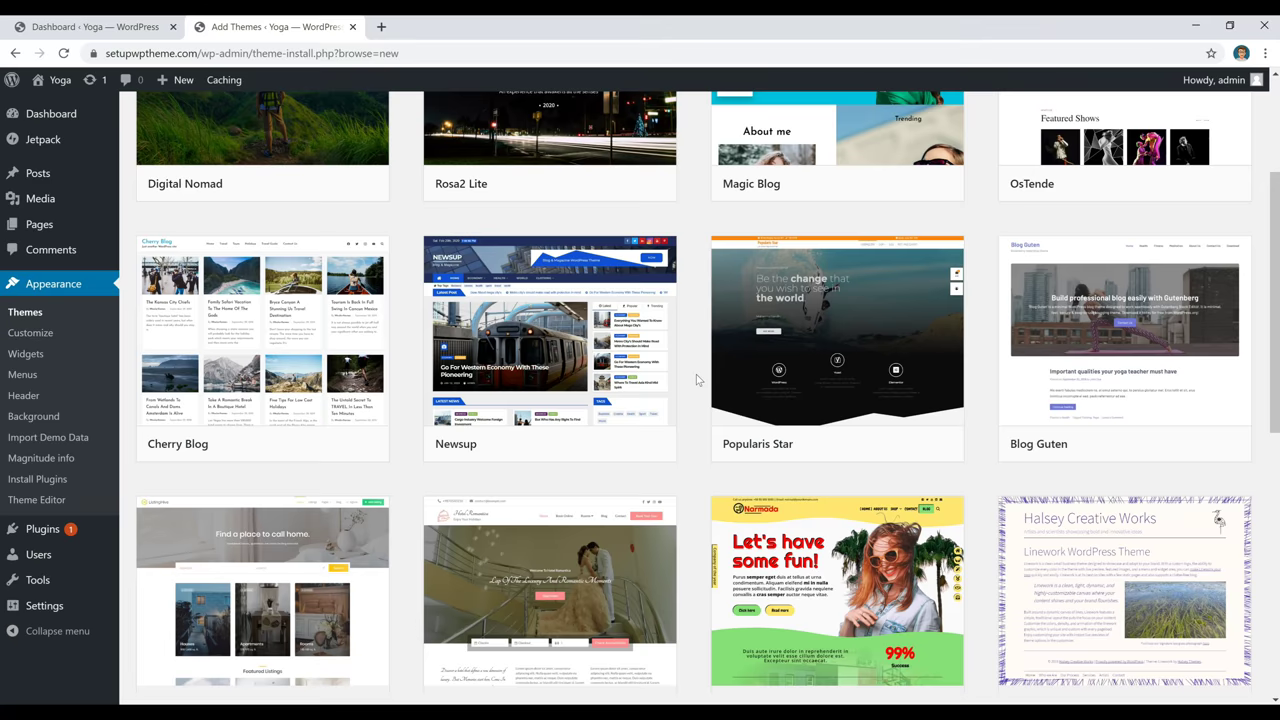
{"action": "scroll", "coordinate": [696, 374], "scroll_direction": "down", "scroll_amount": 6}
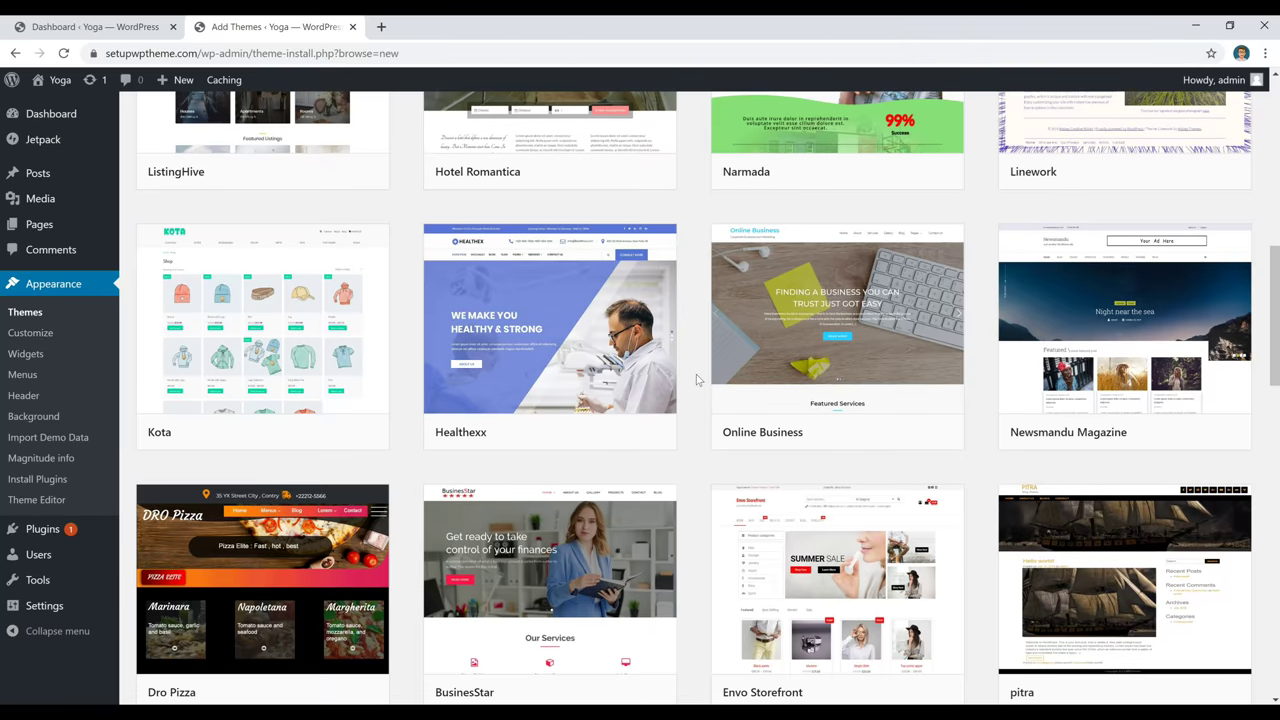
{"action": "scroll", "coordinate": [696, 374], "scroll_direction": "up", "scroll_amount": 4}
{"action": "scroll", "coordinate": [696, 374], "scroll_direction": "up", "scroll_amount": 7}
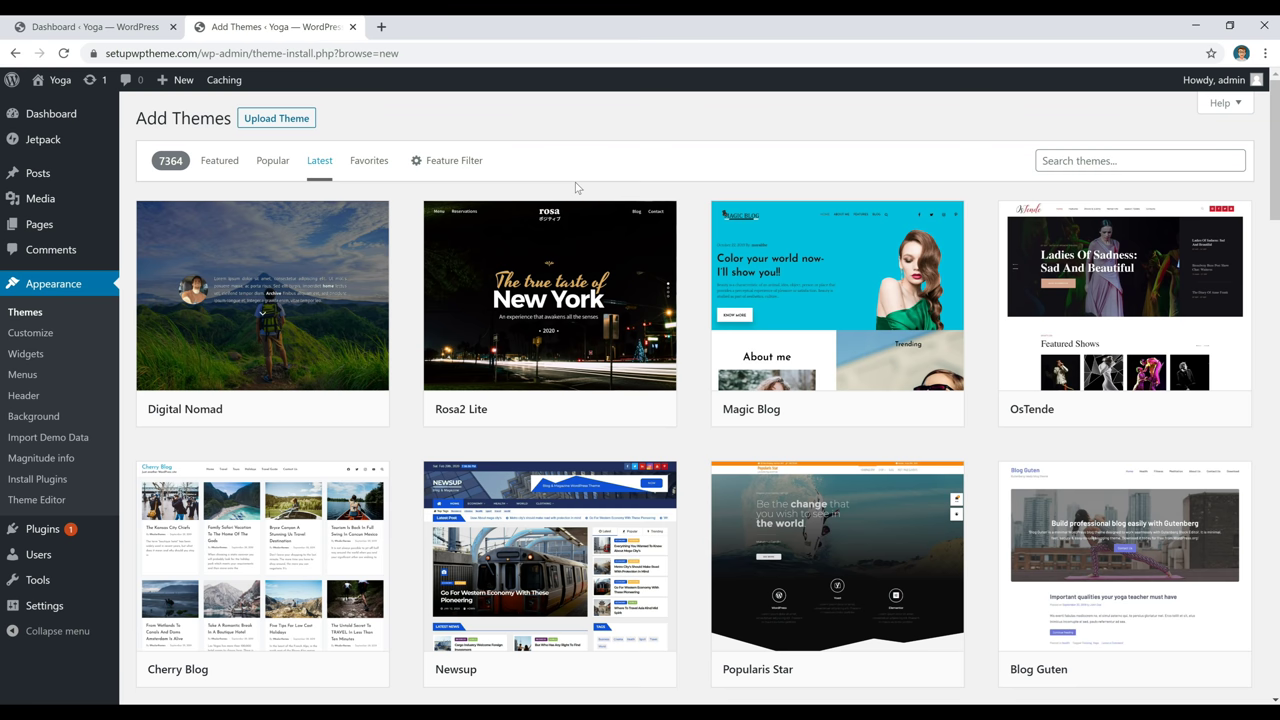
{"action": "left_click", "coordinate": [445, 165]}
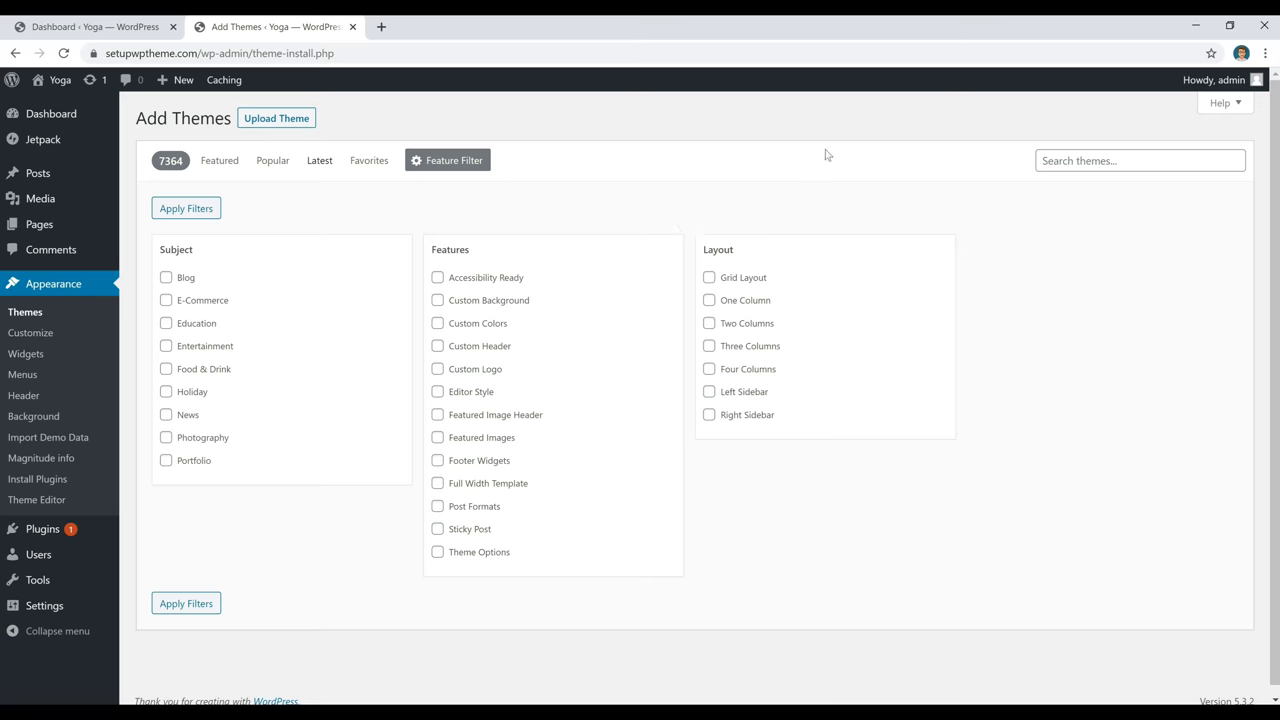
Search the theme catalogue for 'magnitude' to find the installed Magnitude theme.
{"action": "left_click", "coordinate": [1163, 159]}
{"action": "left_click", "coordinate": [1112, 195]}
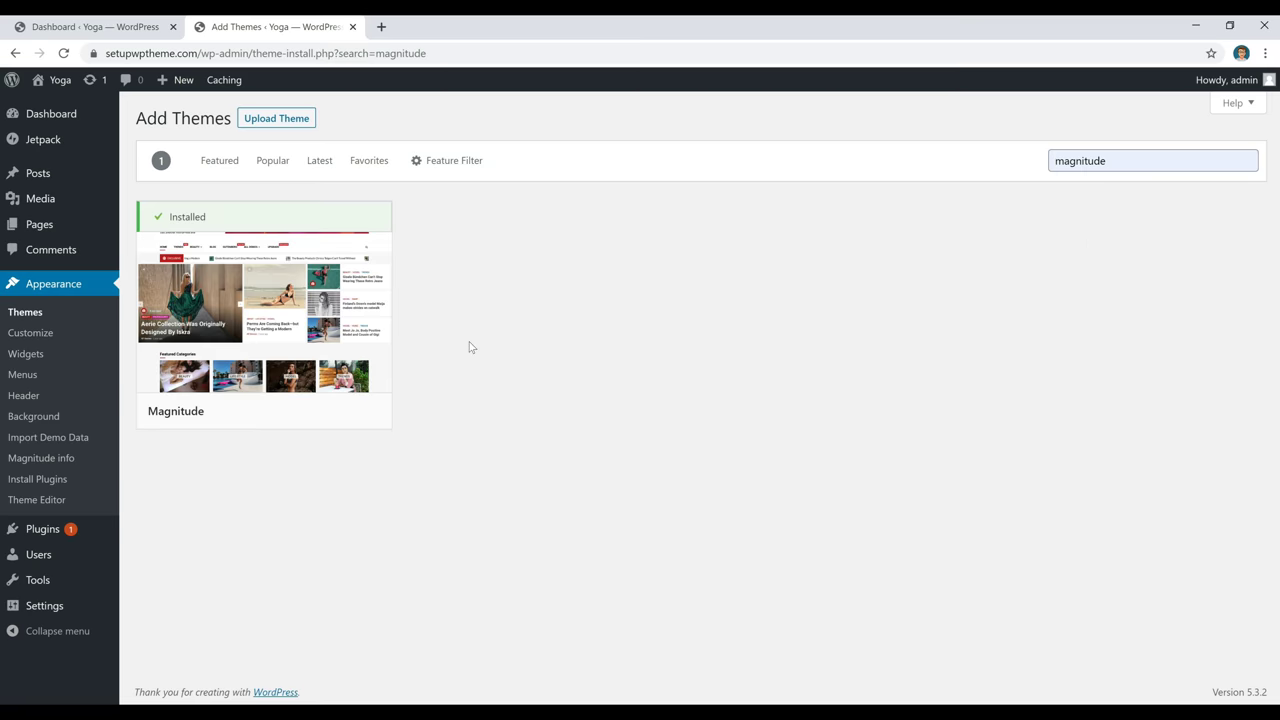
{"action": "mouse_move", "coordinate": [183, 234]}
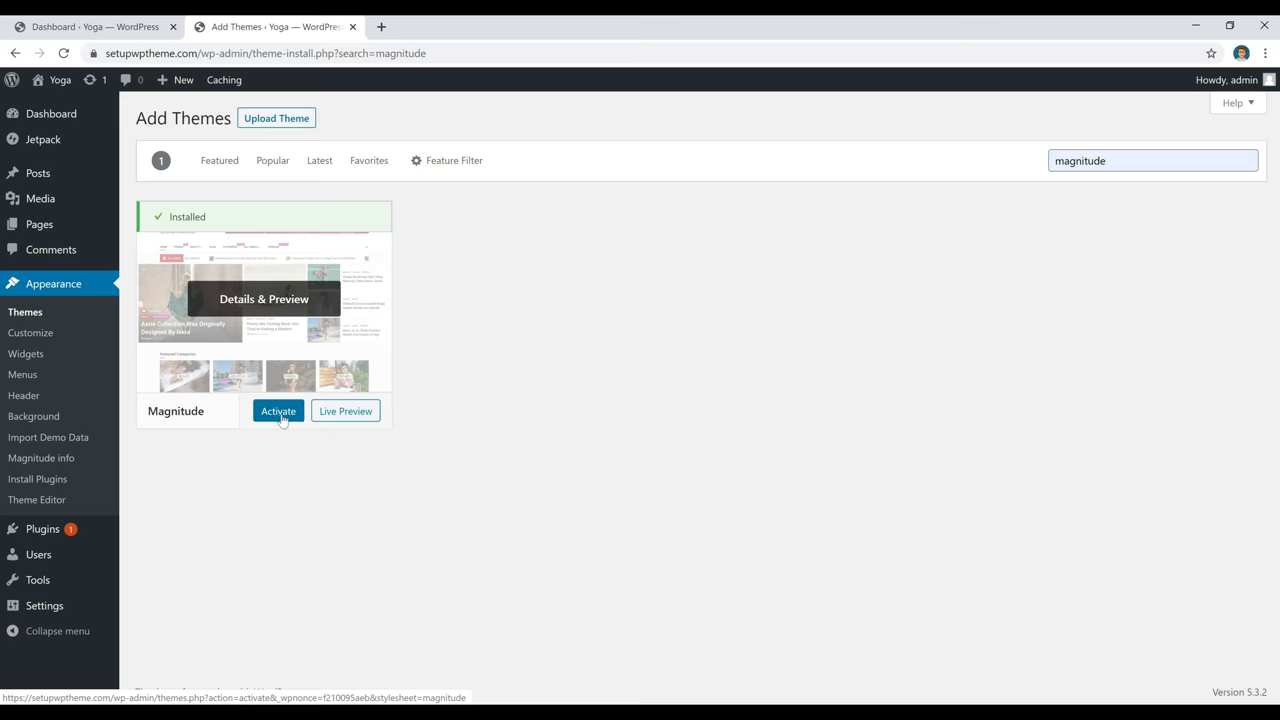
Activate the Magnitude theme from its card in the search results.
{"action": "left_click", "coordinate": [17, 317]}
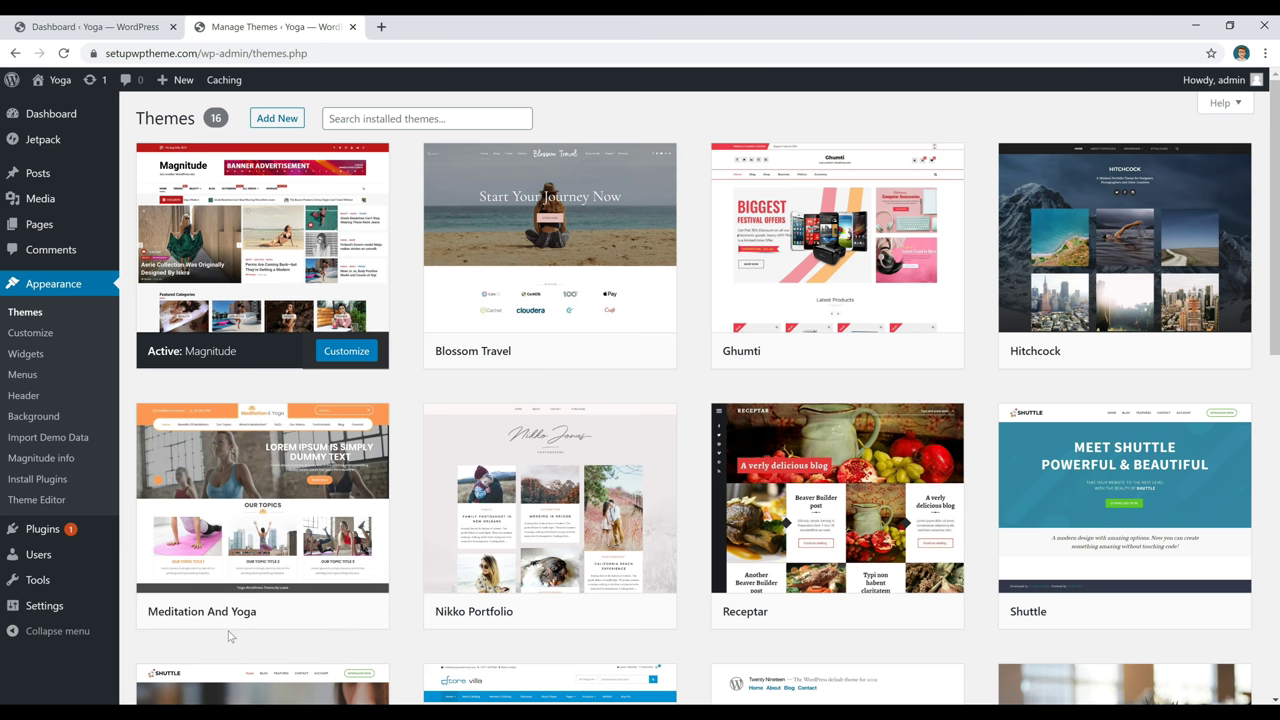
{"action": "left_click", "coordinate": [275, 119]}
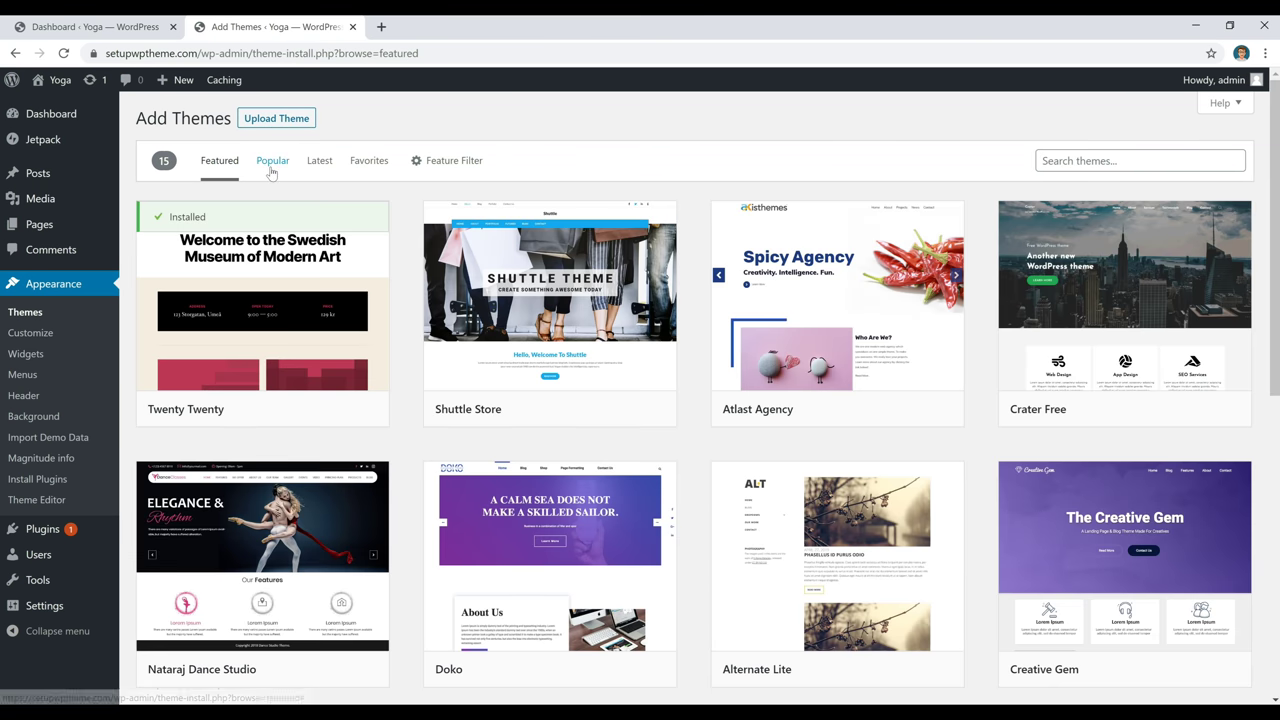
{"action": "left_click", "coordinate": [270, 165]}
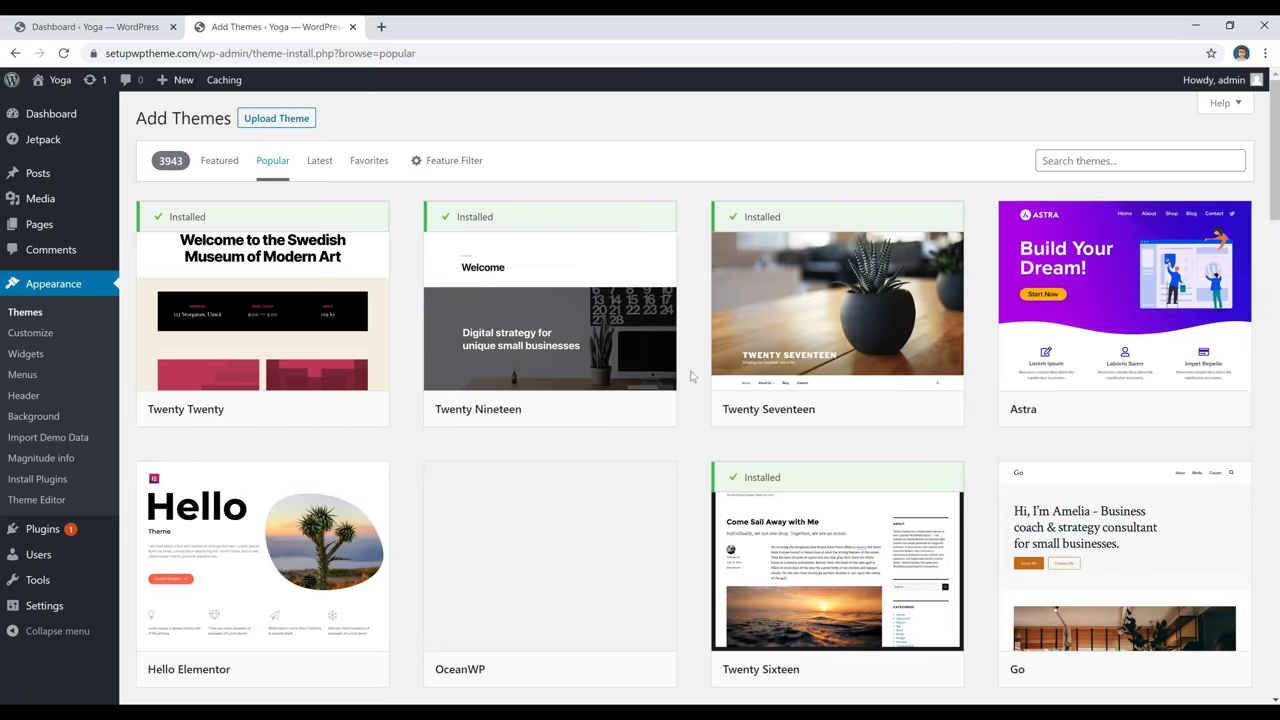
{"action": "scroll", "coordinate": [690, 376], "scroll_direction": "down", "scroll_amount": 5}
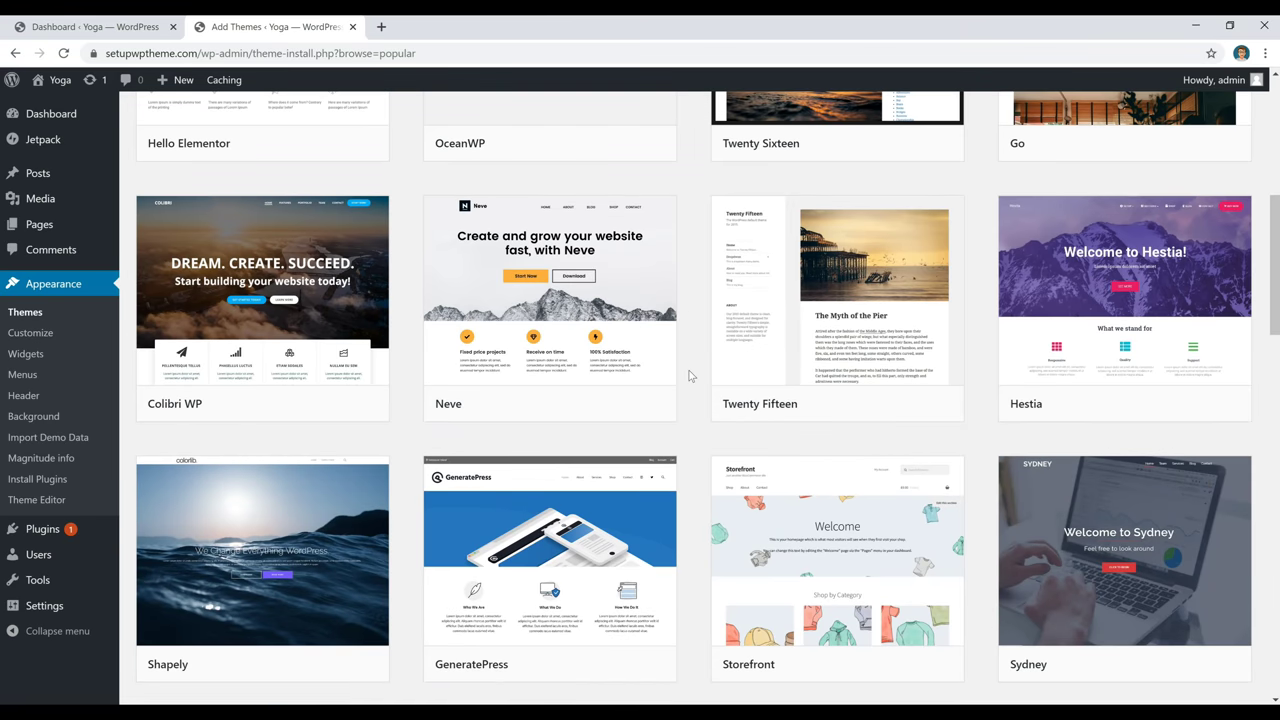
{"action": "mouse_move", "coordinate": [838, 410]}
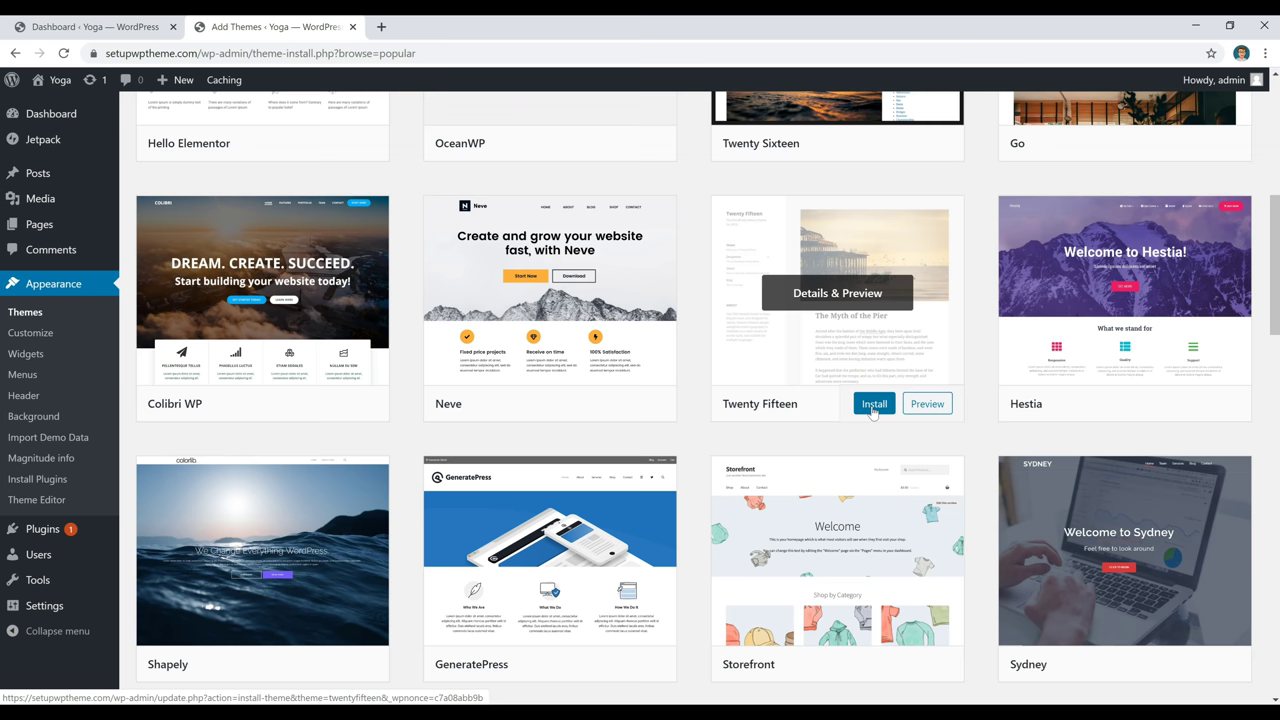
{"action": "scroll", "coordinate": [694, 361], "scroll_direction": "up", "scroll_amount": 5}
{"action": "scroll", "coordinate": [694, 361], "scroll_direction": "down", "scroll_amount": 4}
{"action": "mouse_move", "coordinate": [868, 481]}
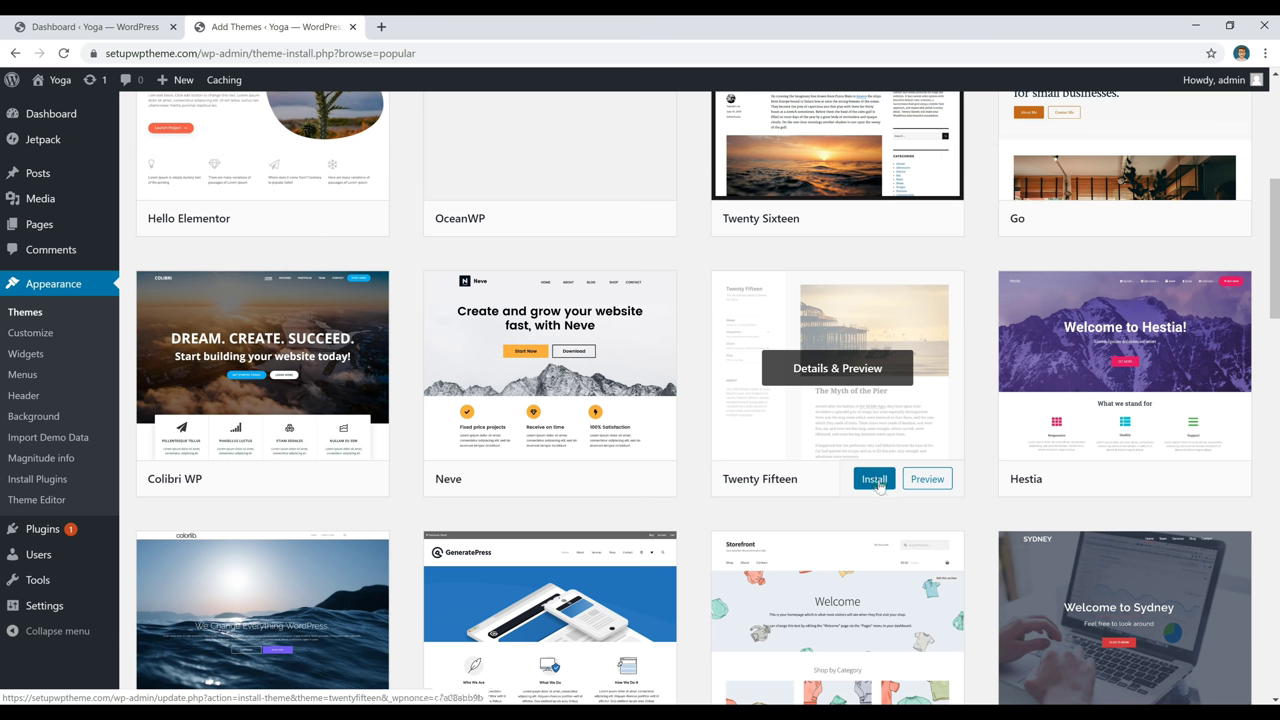
{"action": "scroll", "coordinate": [409, 310], "scroll_direction": "up", "scroll_amount": 4}
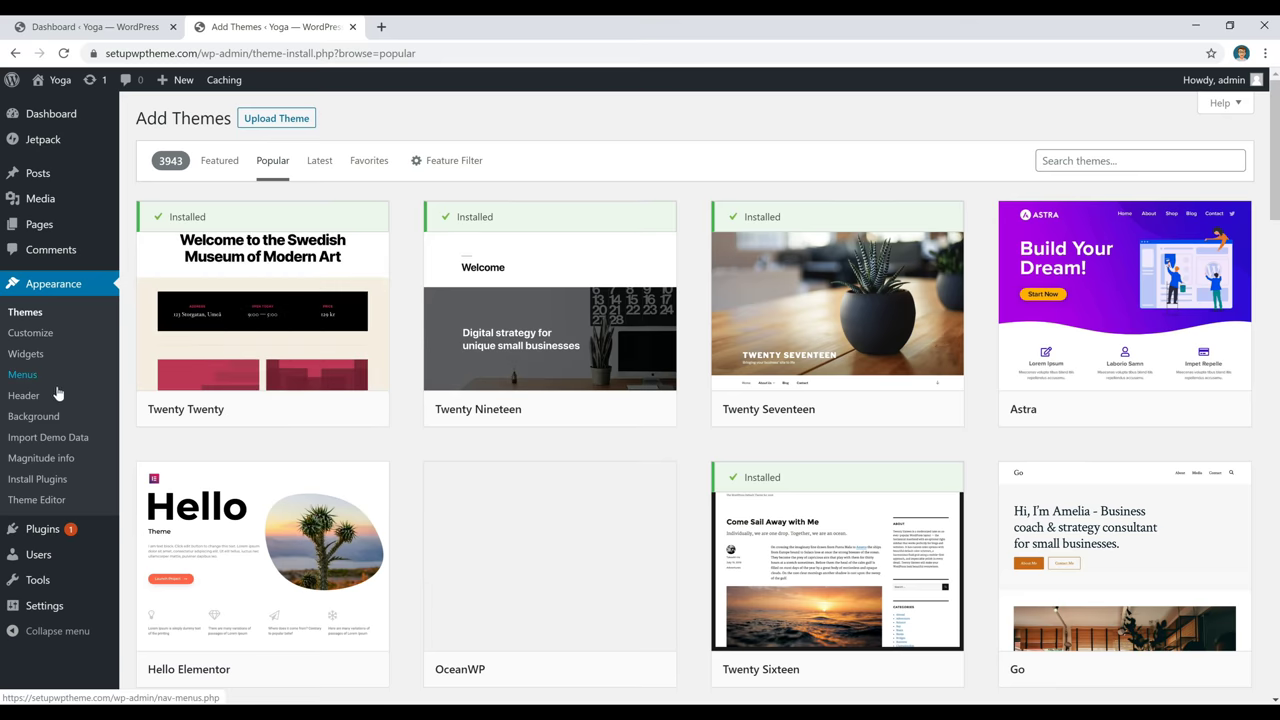
{"action": "mouse_move", "coordinate": [40, 607]}
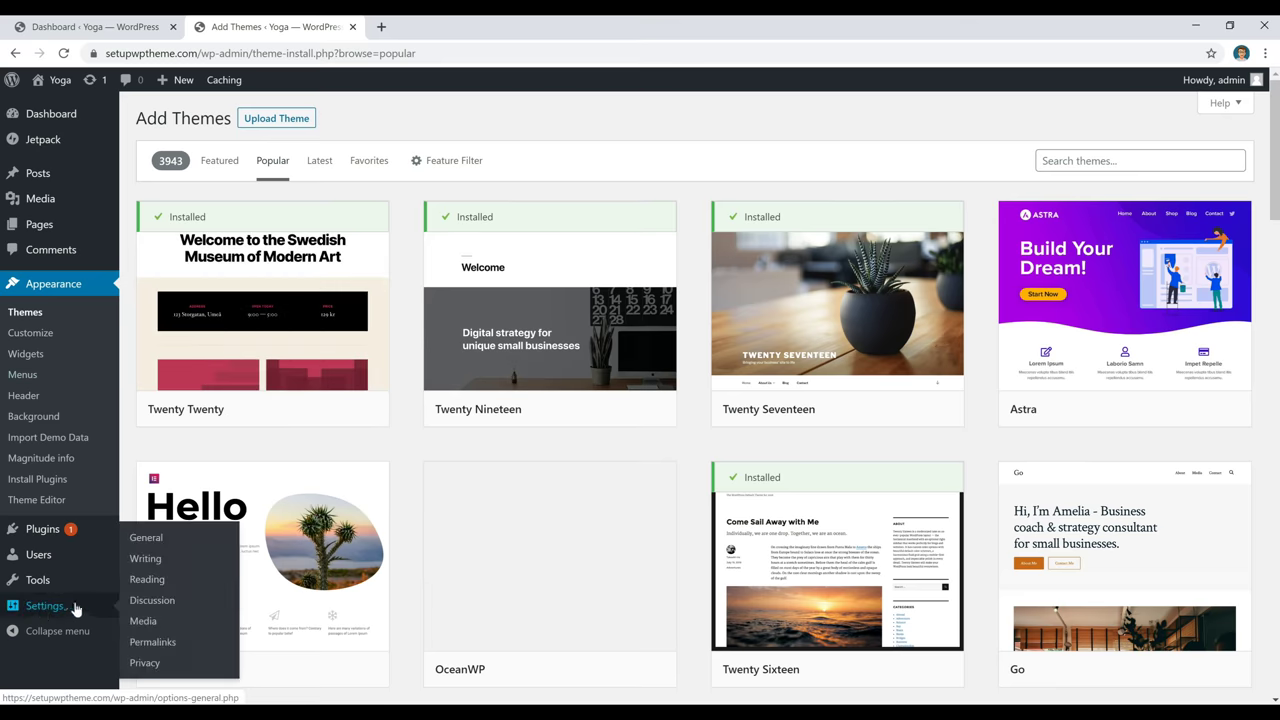
Open General Settings to check site title 'Yoga' and tagline 'Tips & Tricks For Anything & Everything Yoga'.
{"action": "left_click", "coordinate": [147, 540]}
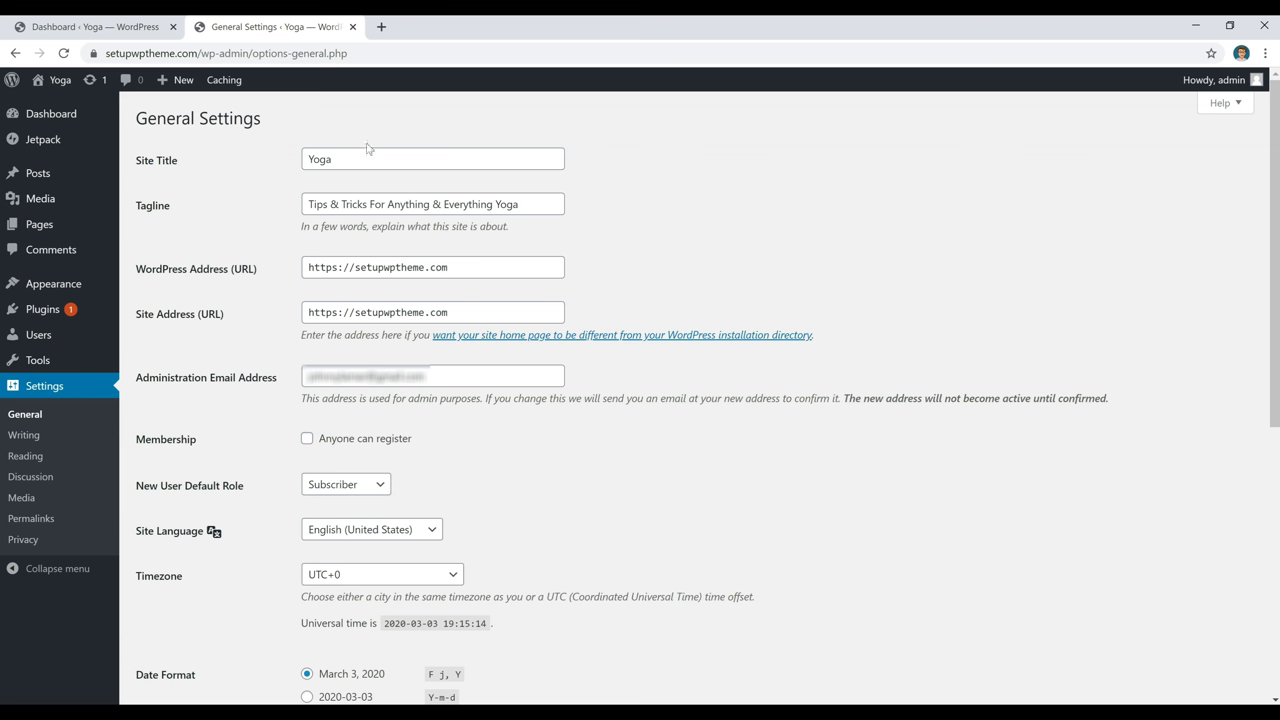
{"action": "left_click", "coordinate": [391, 160]}
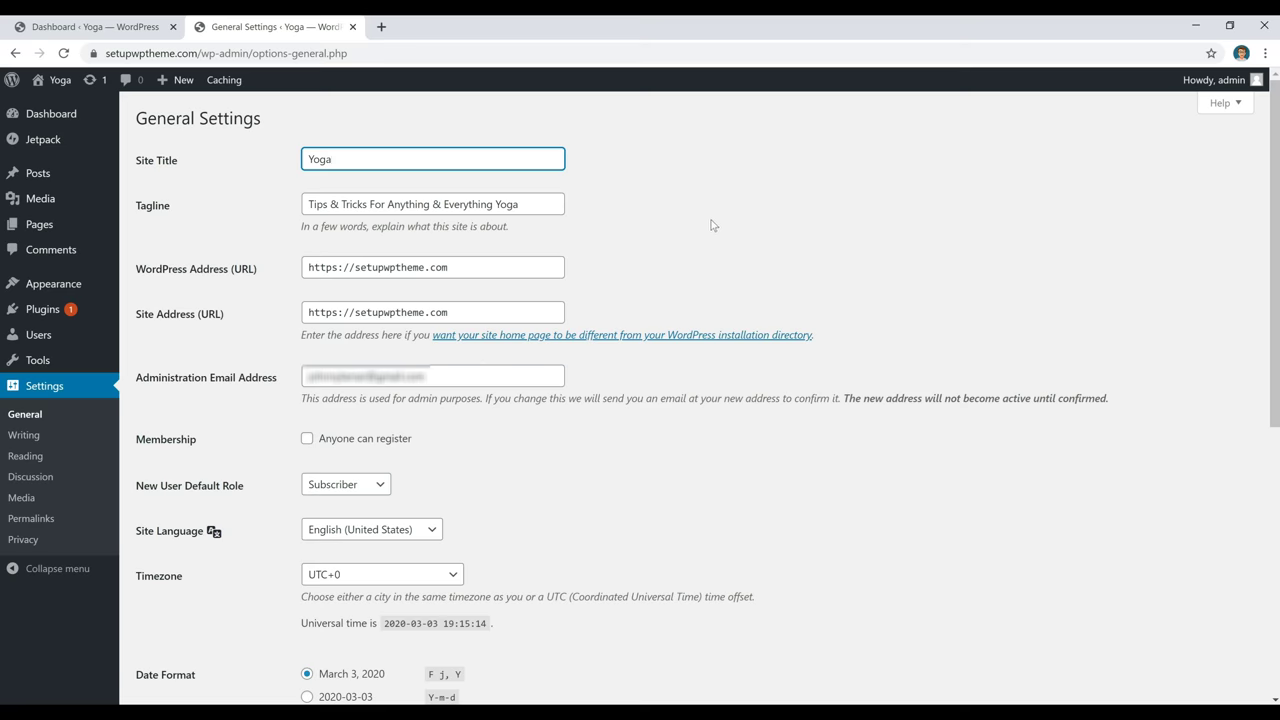
{"action": "scroll", "coordinate": [712, 225], "scroll_direction": "down", "scroll_amount": 5}
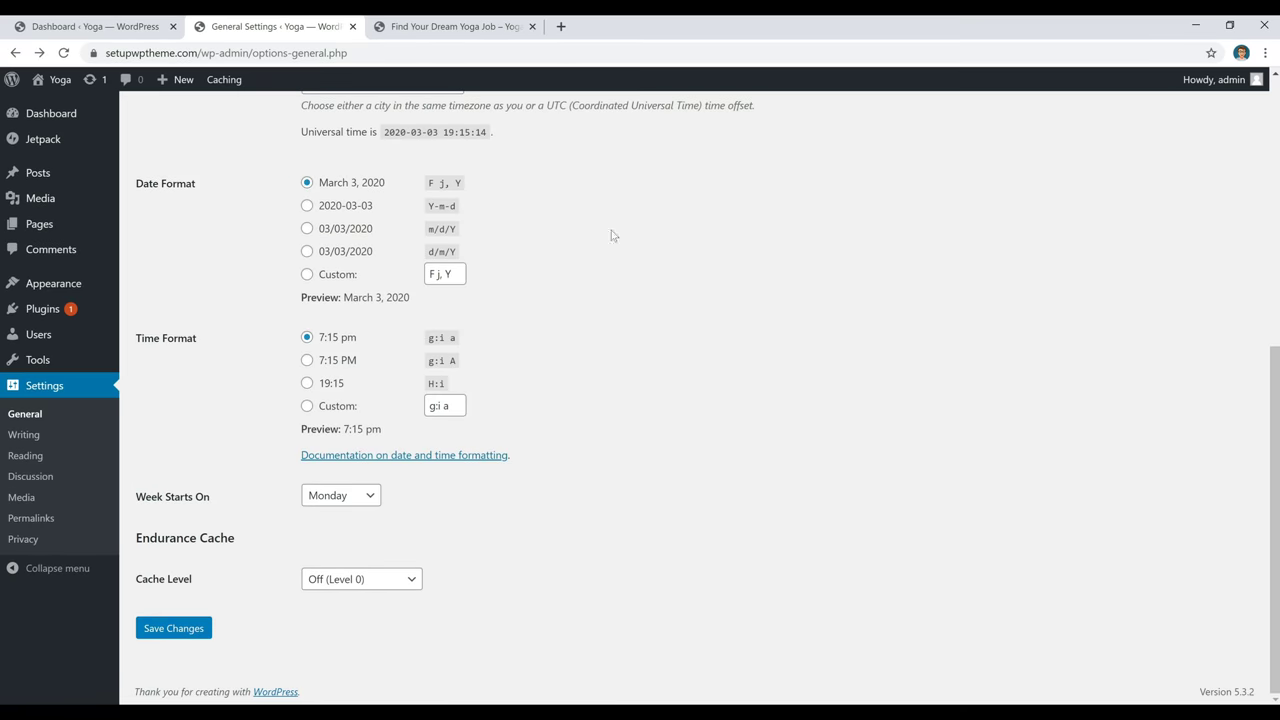
{"action": "left_click", "coordinate": [474, 27]}
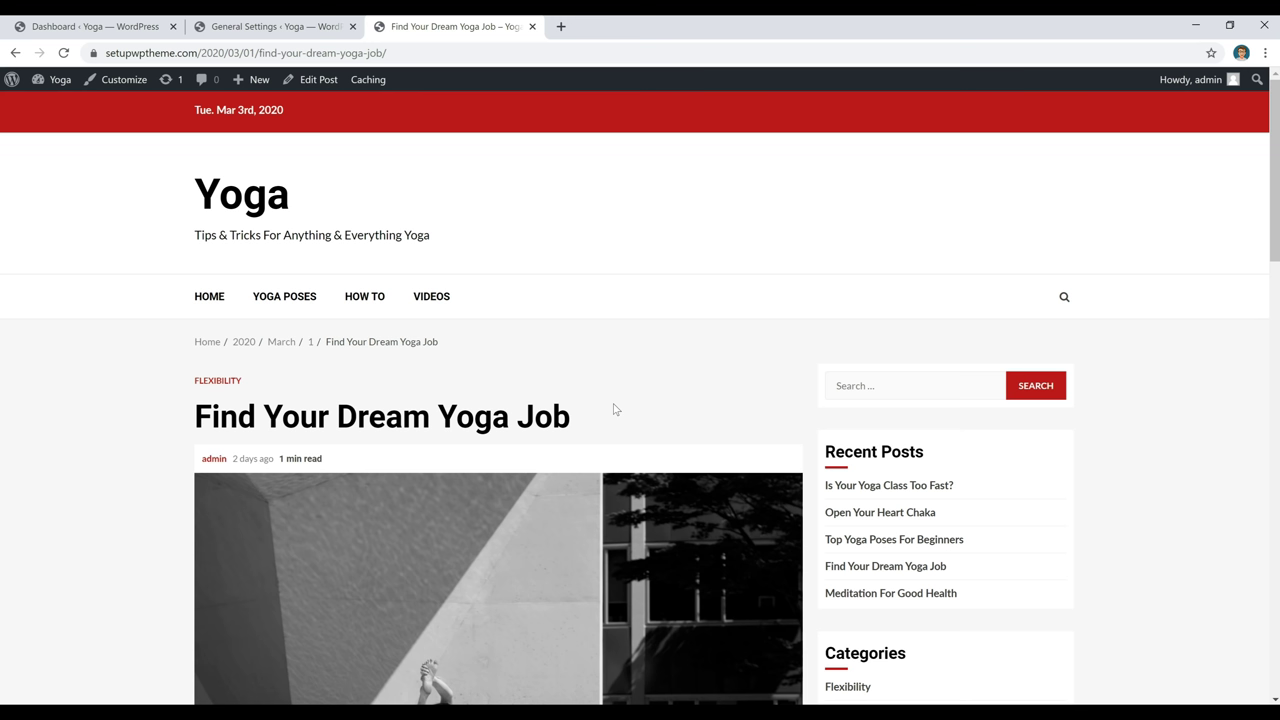
{"action": "left_click", "coordinate": [310, 29]}
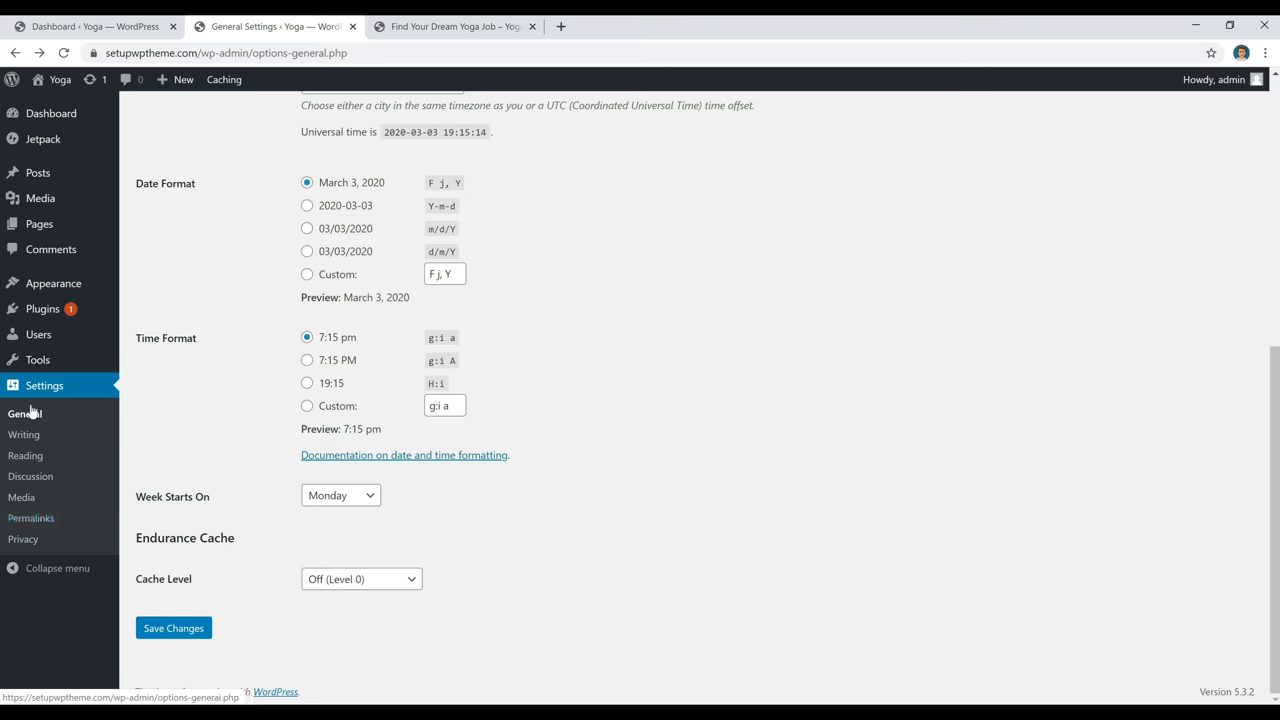
Switch permalinks to the Post name structure (/%postname%/), save, and close the settings tab.
{"action": "left_click", "coordinate": [38, 523]}
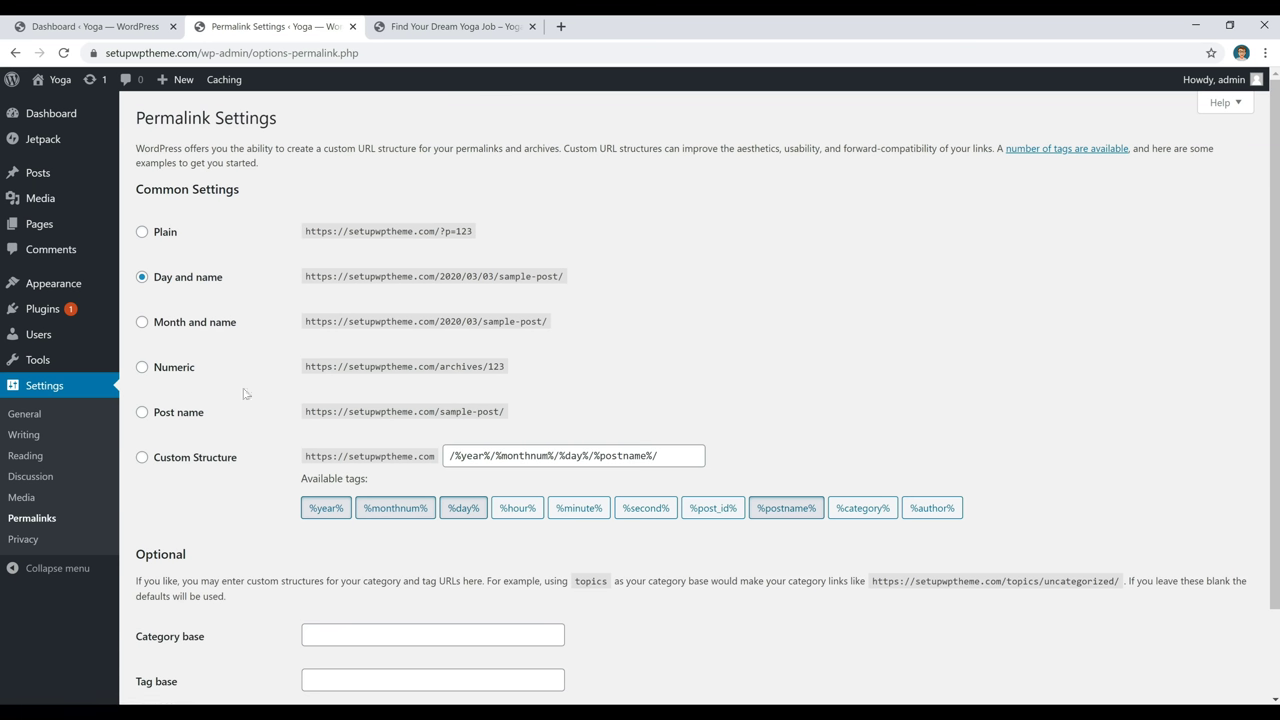
{"action": "left_click", "coordinate": [142, 412]}
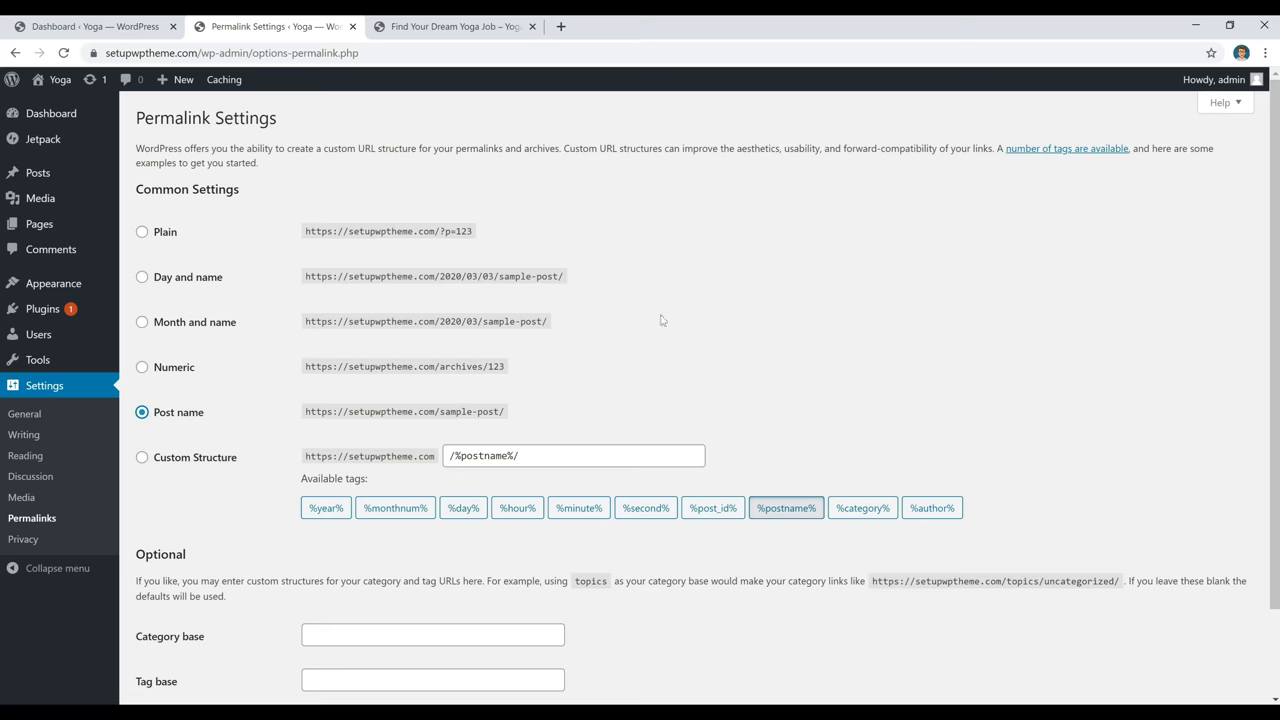
{"action": "scroll", "coordinate": [643, 320], "scroll_direction": "down", "scroll_amount": 2}
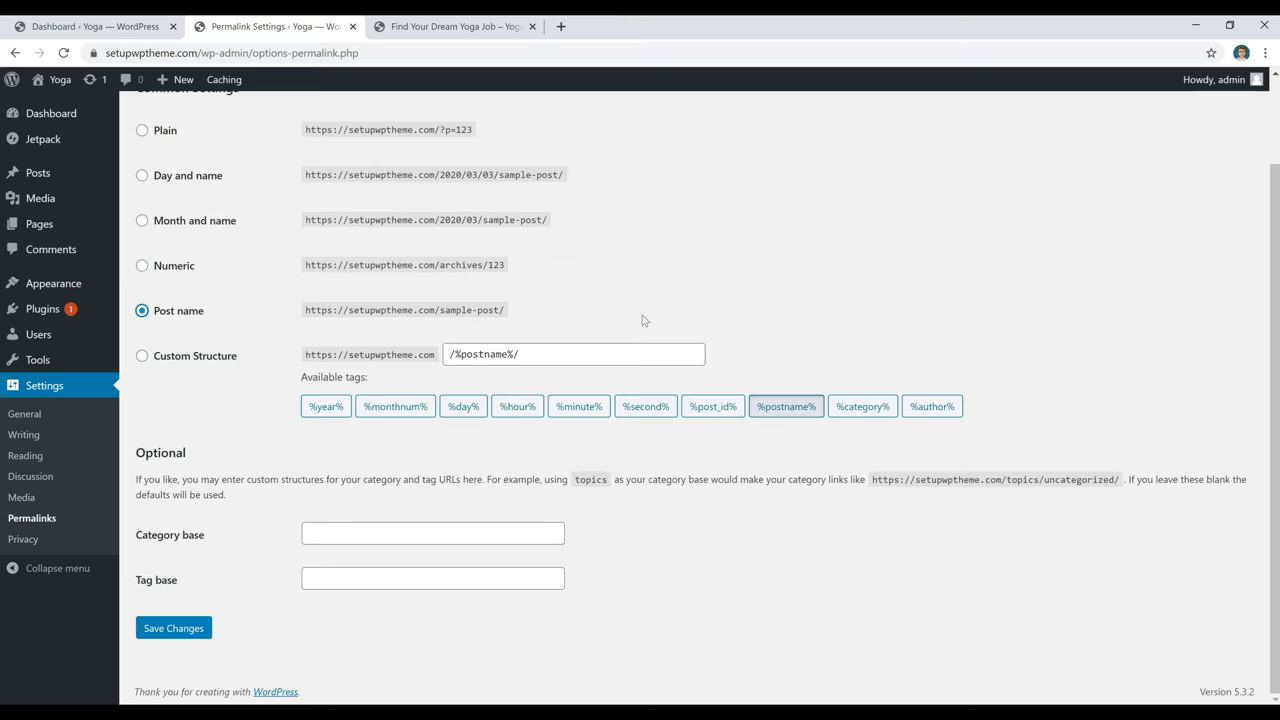
{"action": "left_click", "coordinate": [180, 632]}
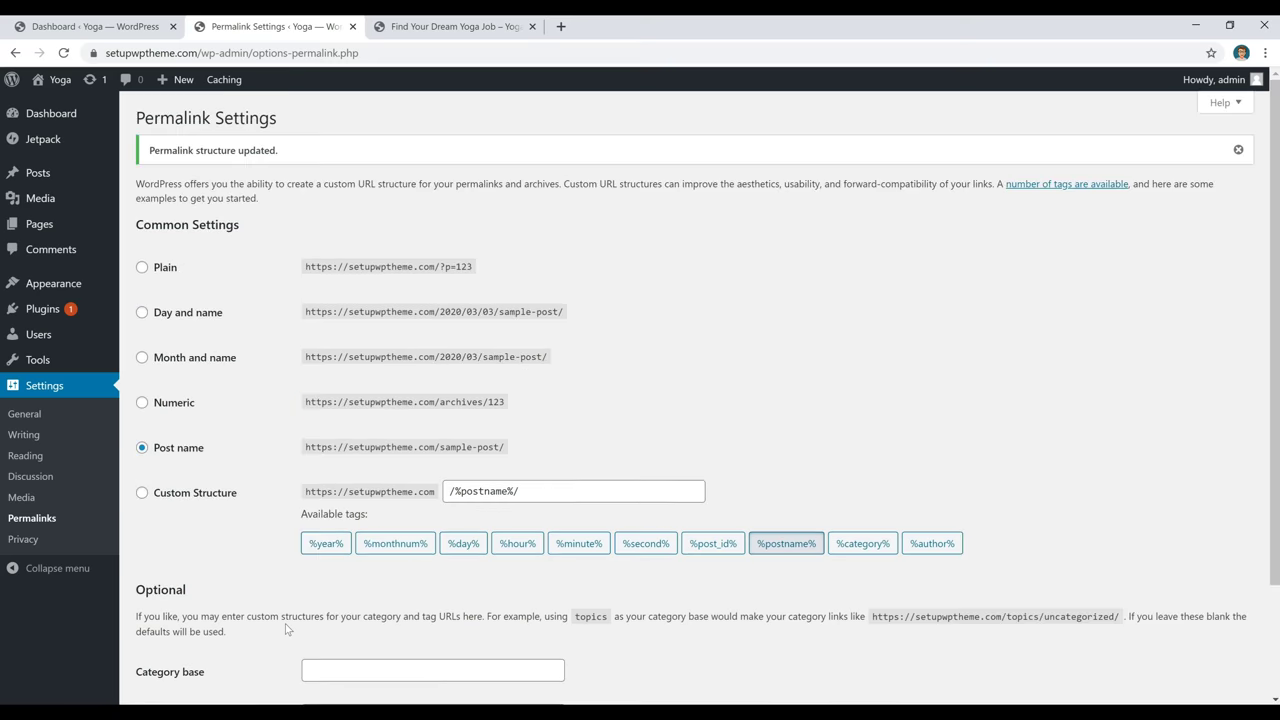
{"action": "key", "text": "ctrl+w"}
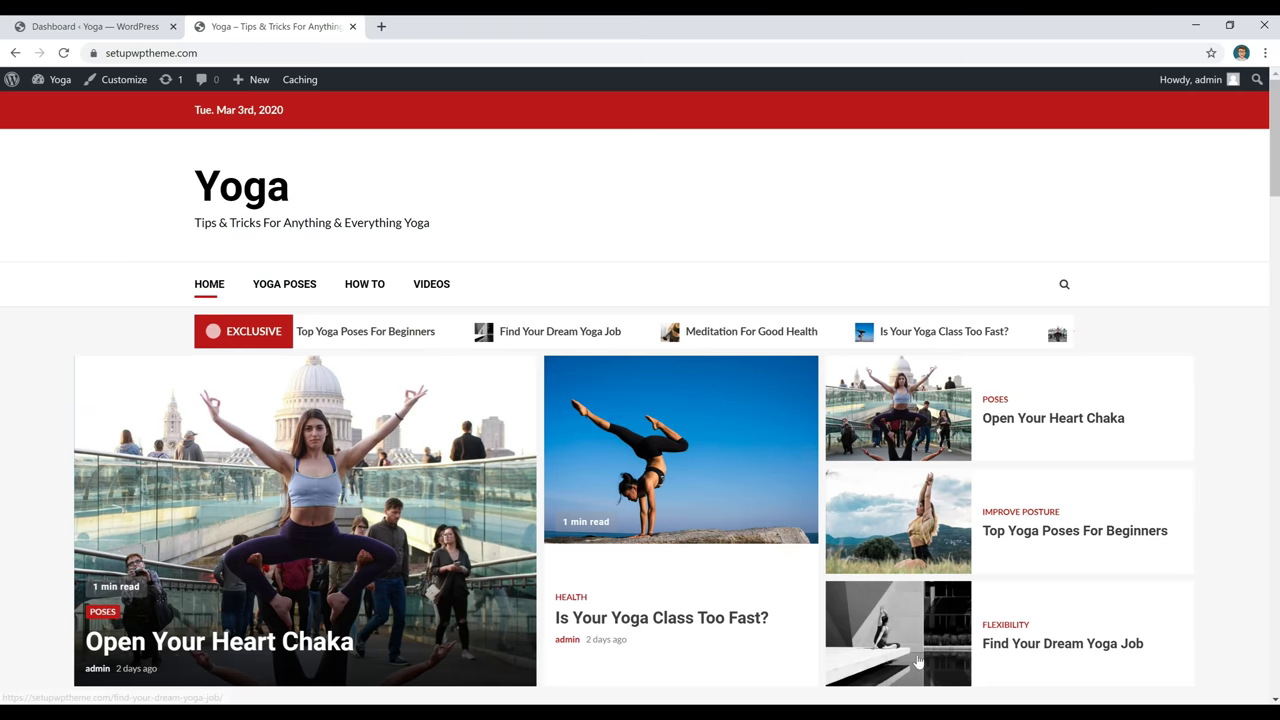
Open the Find Your Dream Yoga Job post at /find-your-dream-yoga-job/, then return to the Dashboard tab.
{"action": "left_click", "coordinate": [1010, 657]}
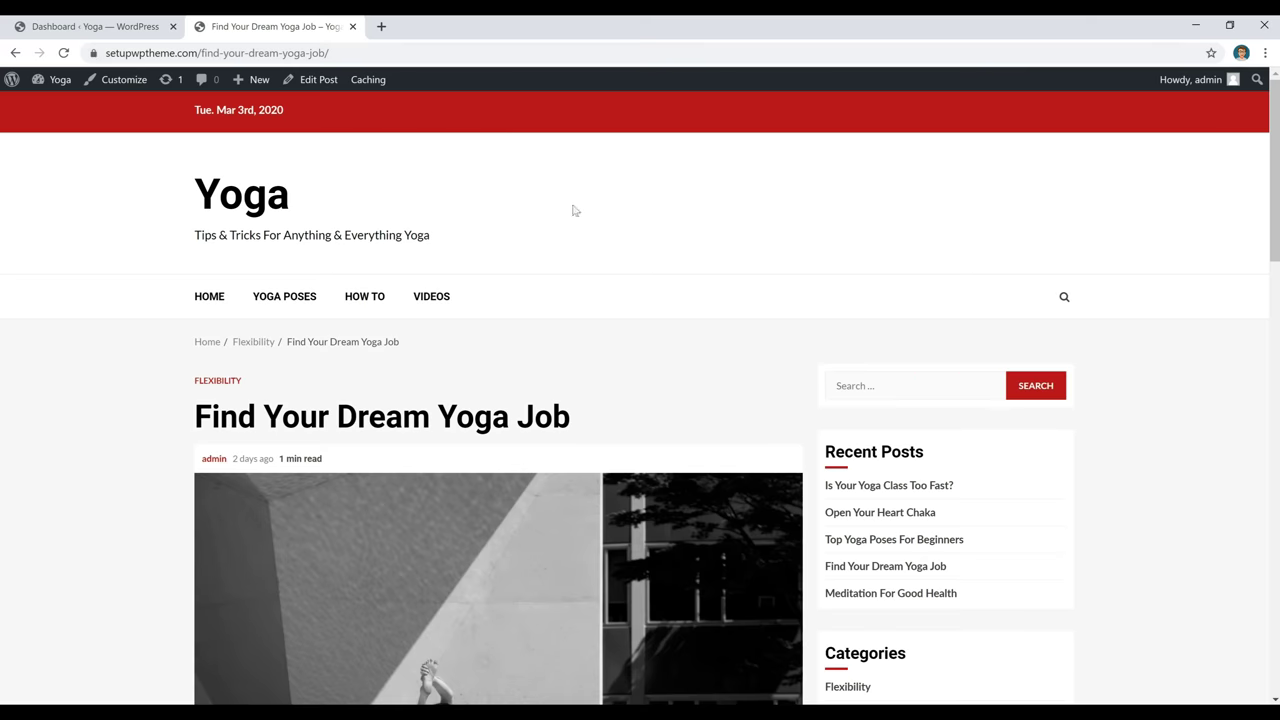
{"action": "left_click", "coordinate": [128, 28]}
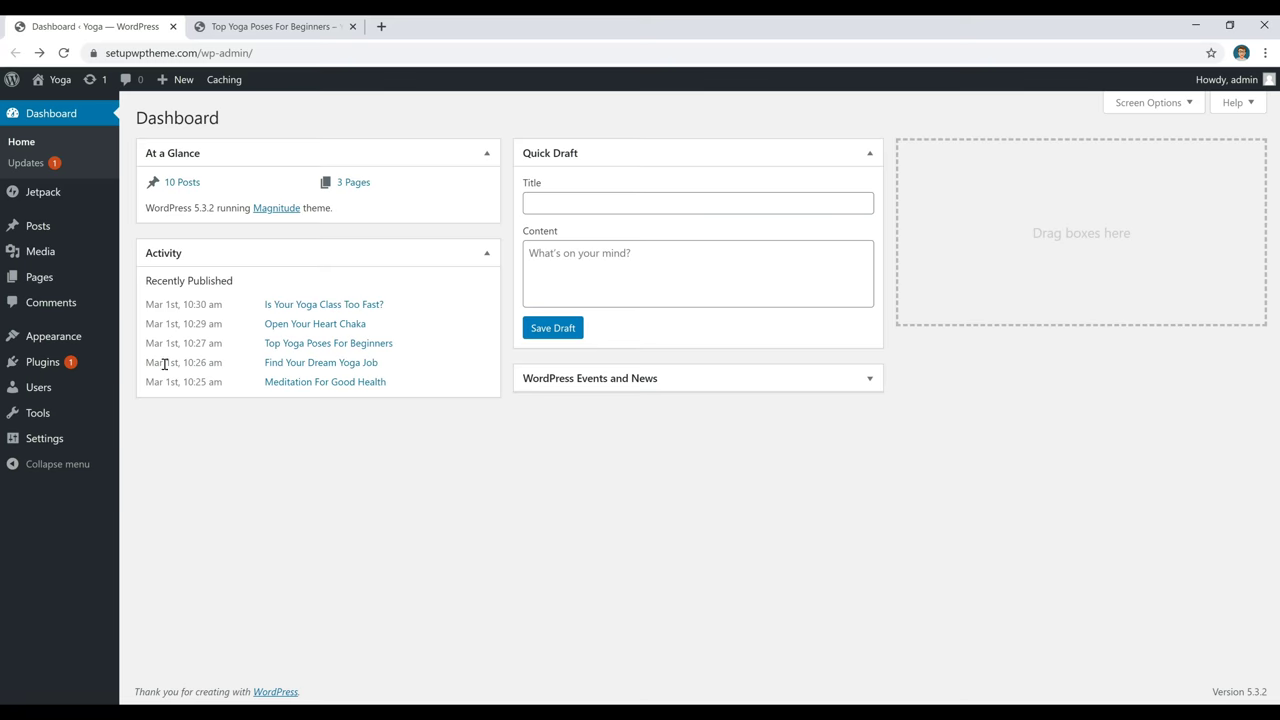
From the All Posts list, open Top Yoga Poses For Beginners in the editor.
{"action": "mouse_move", "coordinate": [37, 228]}
{"action": "left_click", "coordinate": [34, 229]}
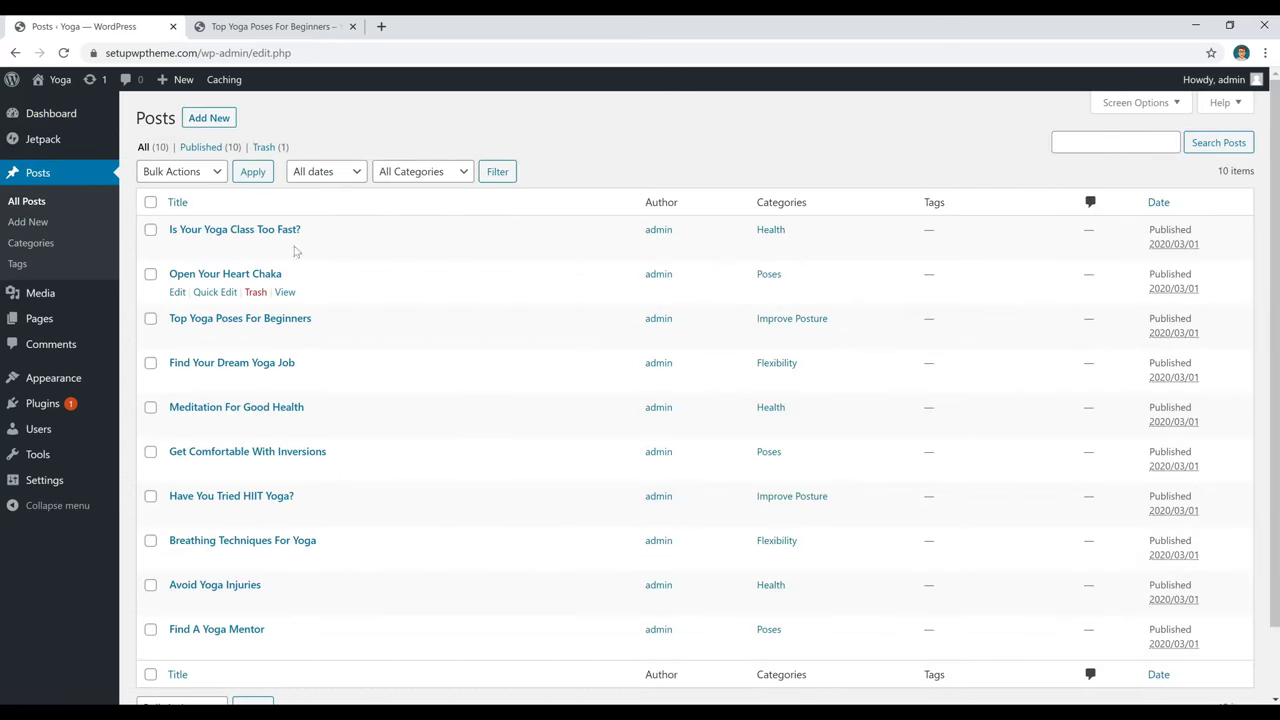
{"action": "mouse_move", "coordinate": [320, 300]}
{"action": "left_click", "coordinate": [288, 320]}
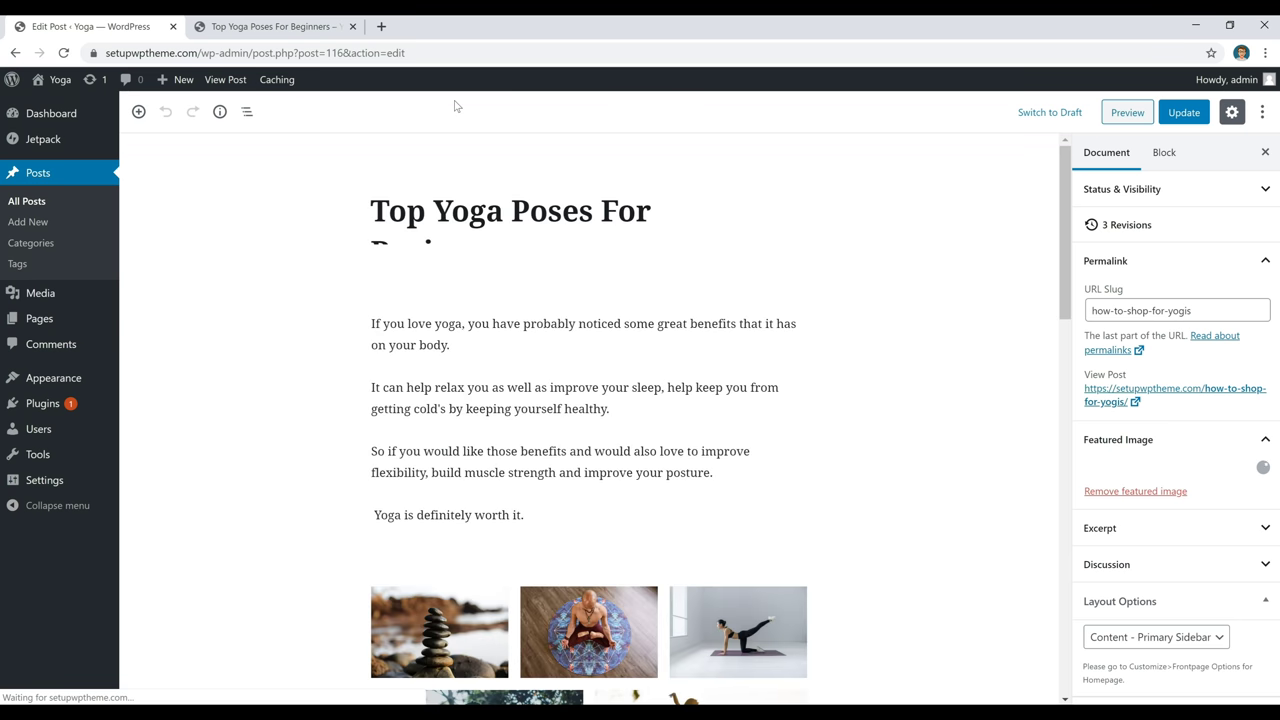
Launch a blank new post in another tab, scroll through this post's blocks, then switch to it.
{"action": "left_click", "coordinate": [509, 214]}
{"action": "left_click", "coordinate": [28, 221], "text": "ctrl"}
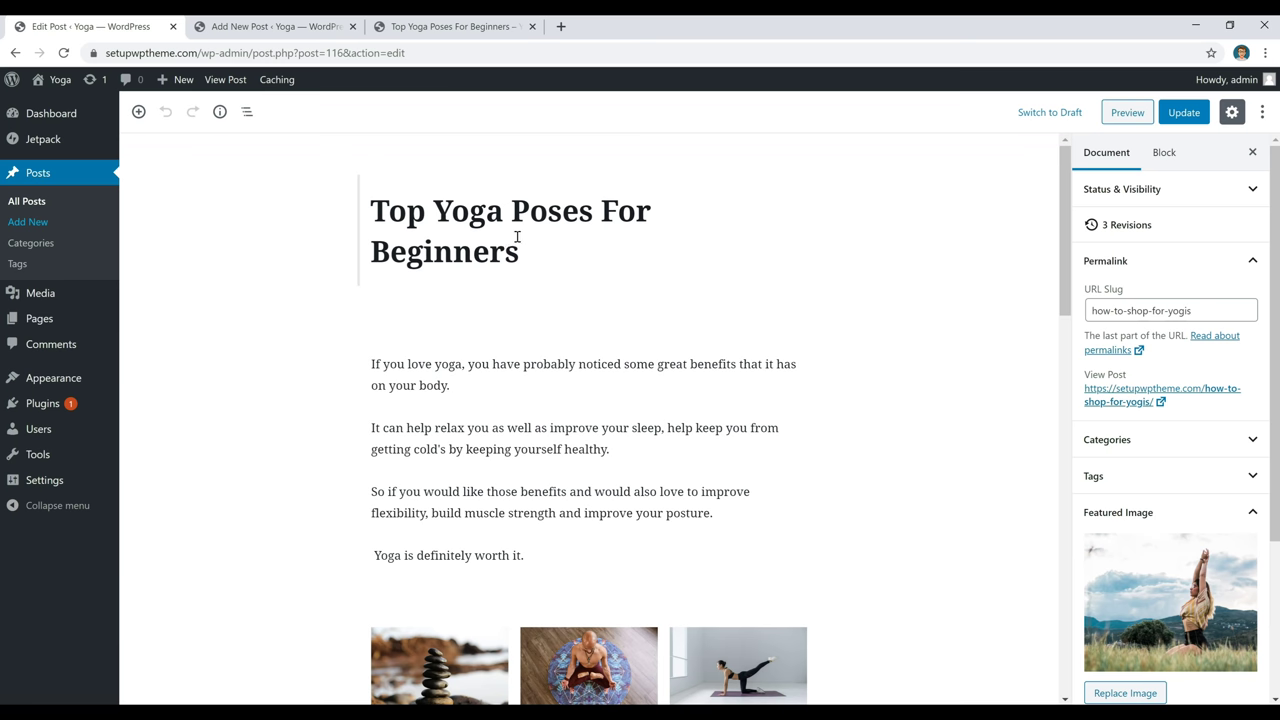
{"action": "scroll", "coordinate": [891, 266], "scroll_direction": "down", "scroll_amount": 2}
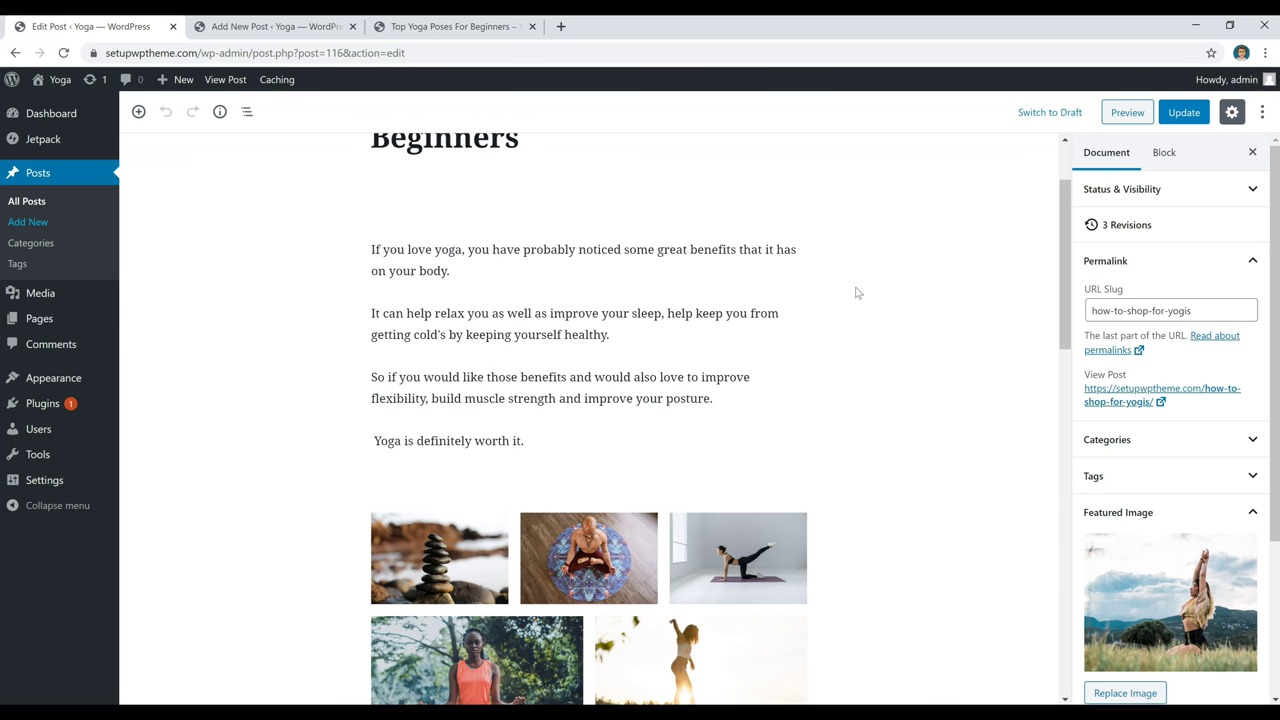
{"action": "scroll", "coordinate": [866, 286], "scroll_direction": "down", "scroll_amount": 3}
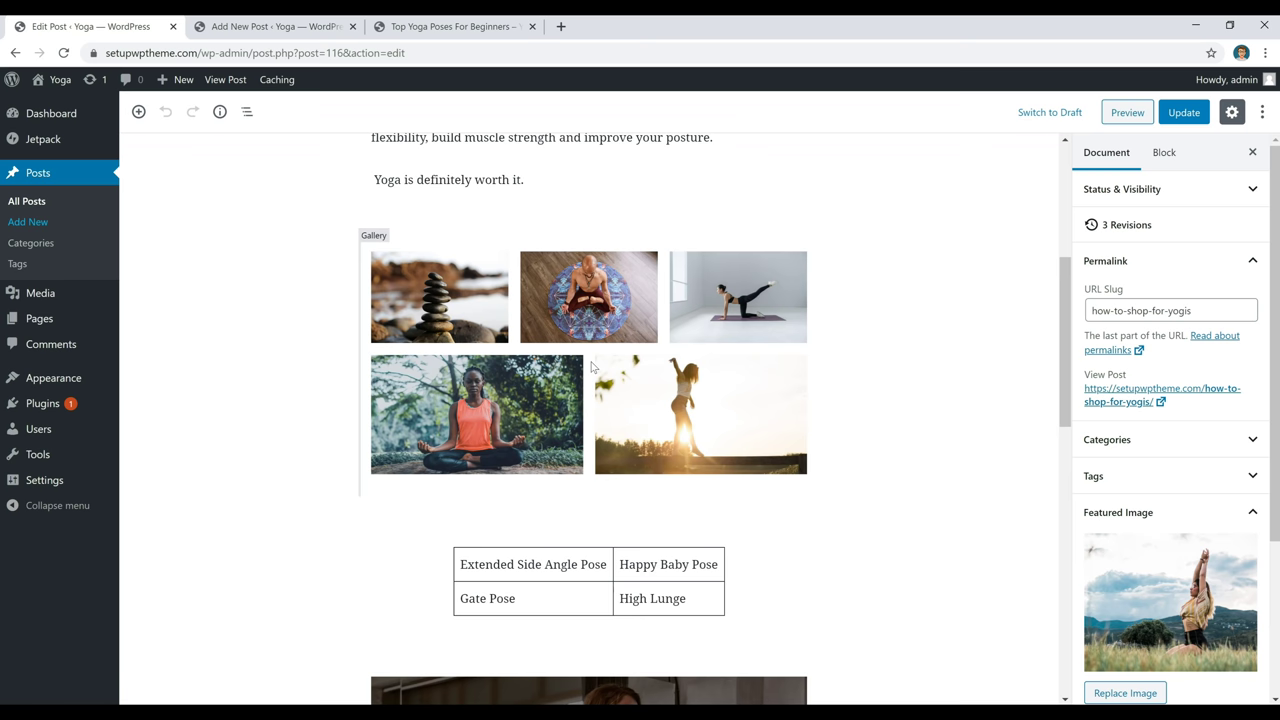
{"action": "scroll", "coordinate": [631, 360], "scroll_direction": "down", "scroll_amount": 3}
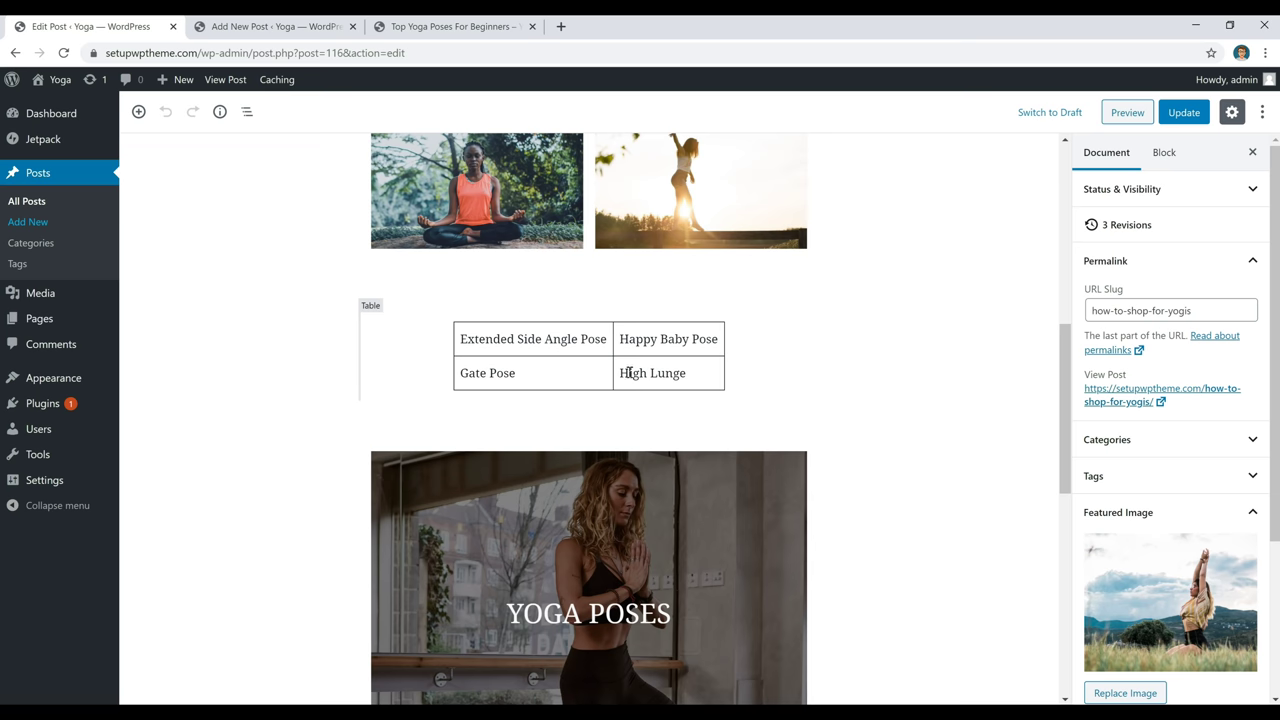
{"action": "scroll", "coordinate": [640, 372], "scroll_direction": "down", "scroll_amount": 3}
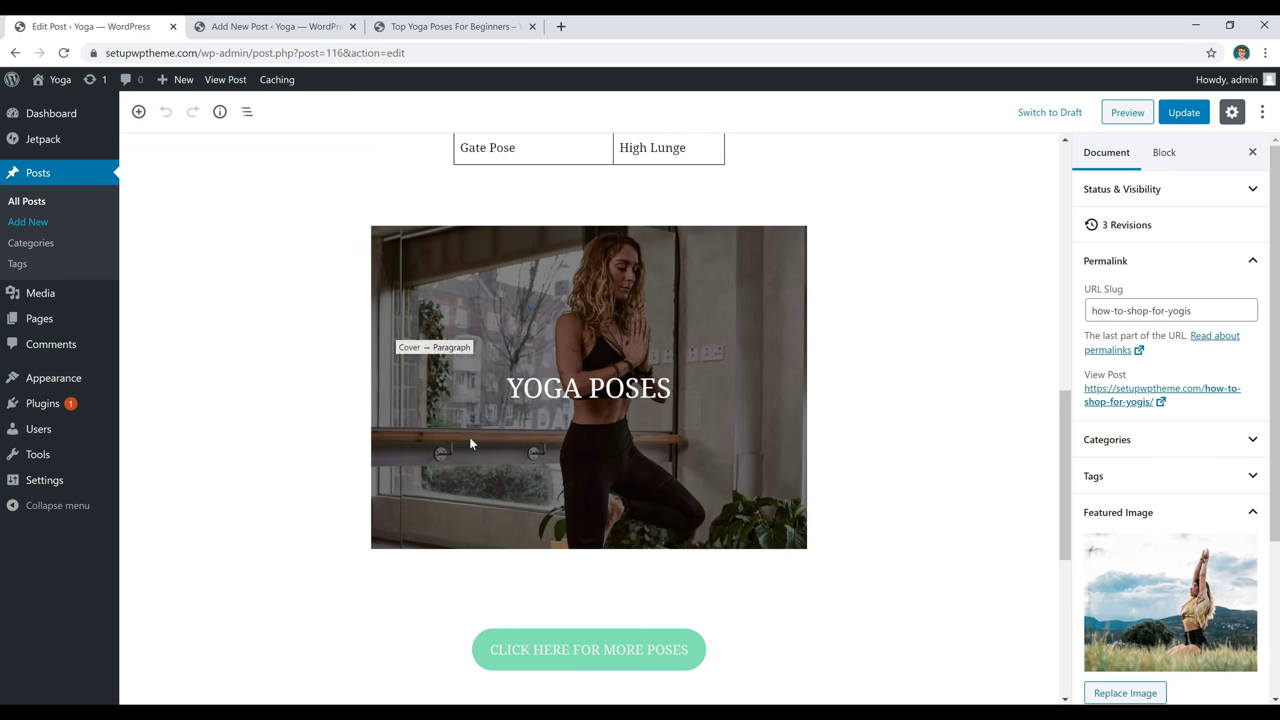
{"action": "scroll", "coordinate": [326, 349], "scroll_direction": "down", "scroll_amount": 4}
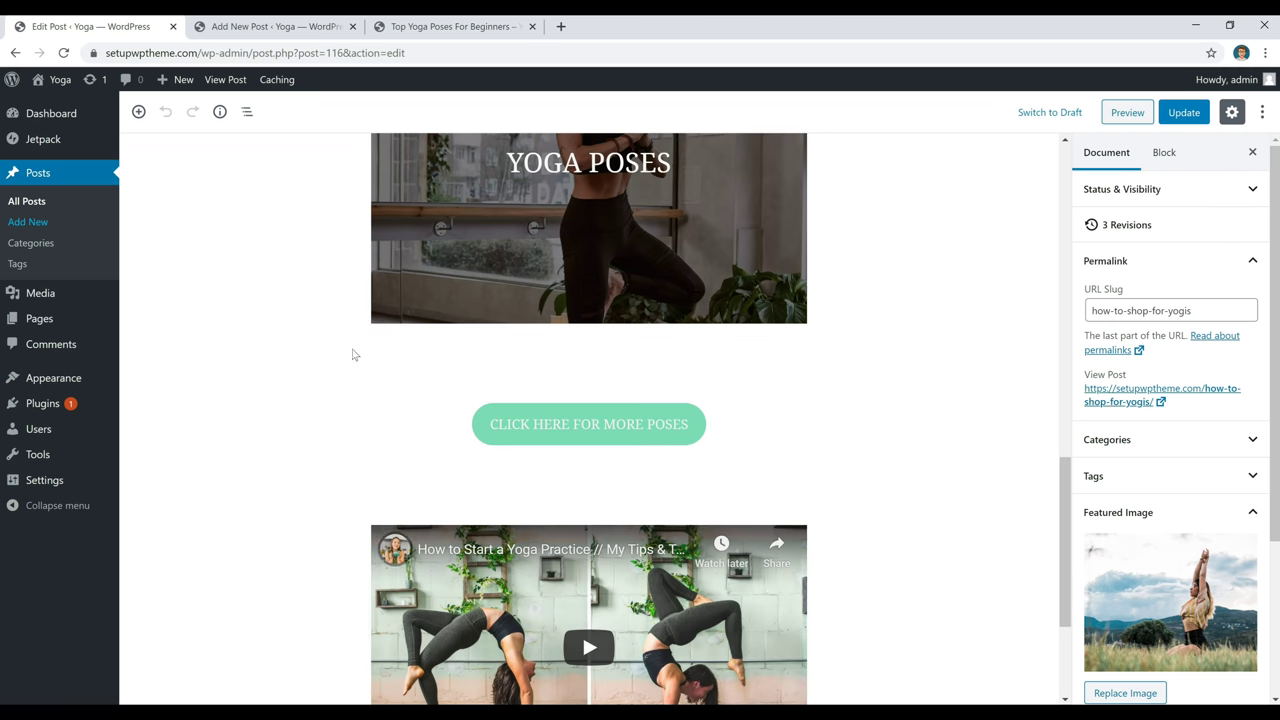
{"action": "scroll", "coordinate": [595, 315], "scroll_direction": "down", "scroll_amount": 1}
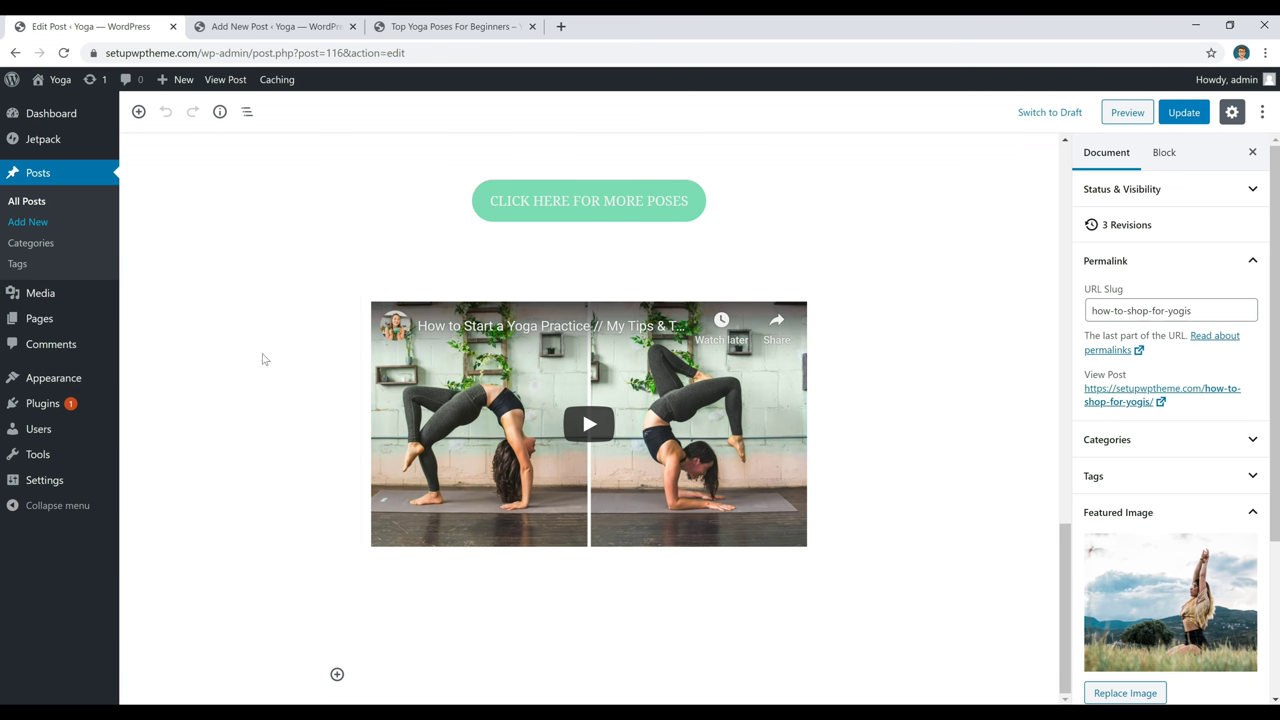
{"action": "left_click", "coordinate": [287, 28]}
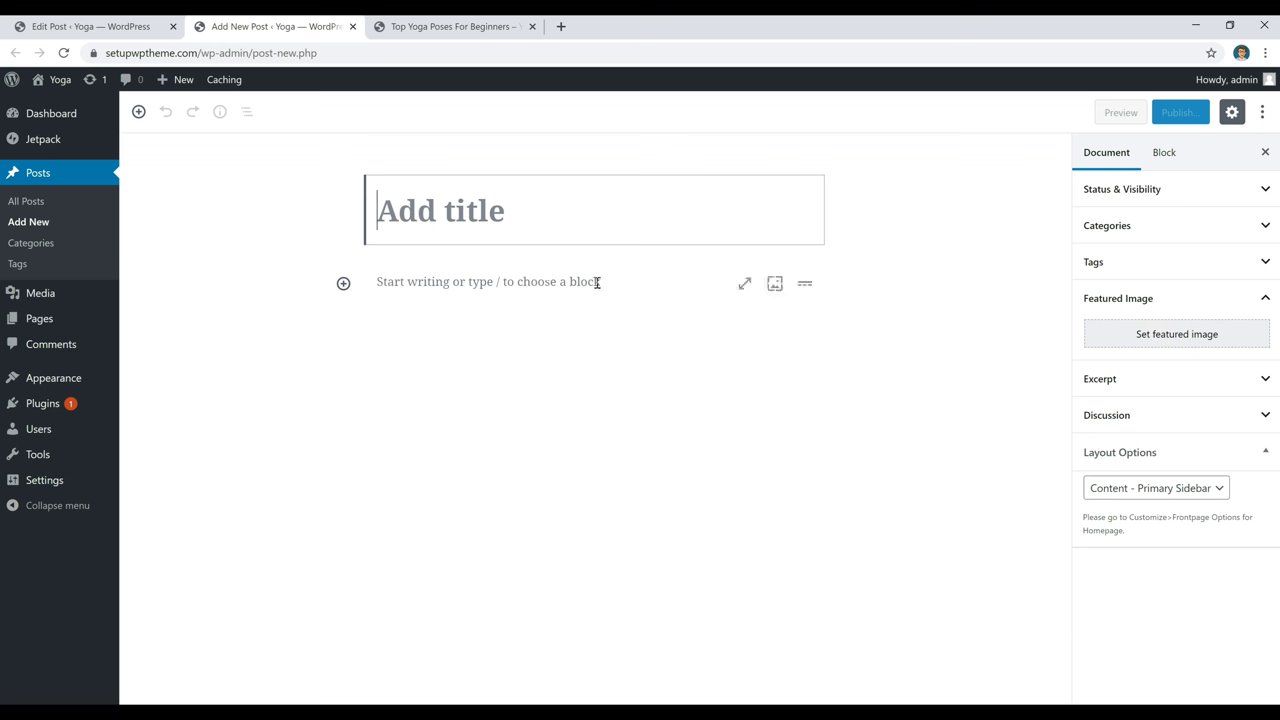
Go back to the Top Yoga Poses For Beginners editor and scroll up to its intro paragraphs.
{"action": "left_click", "coordinate": [487, 221]}
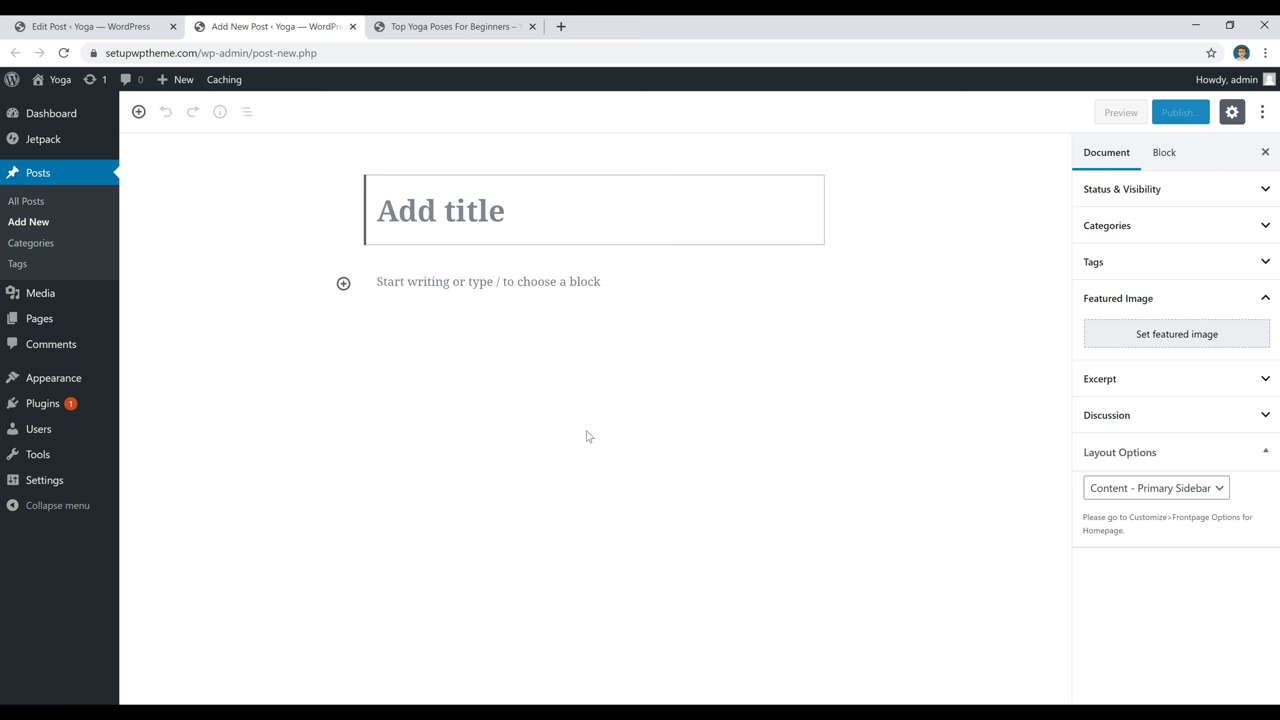
{"action": "left_click", "coordinate": [143, 30]}
{"action": "scroll", "coordinate": [975, 405], "scroll_direction": "up", "scroll_amount": 15}
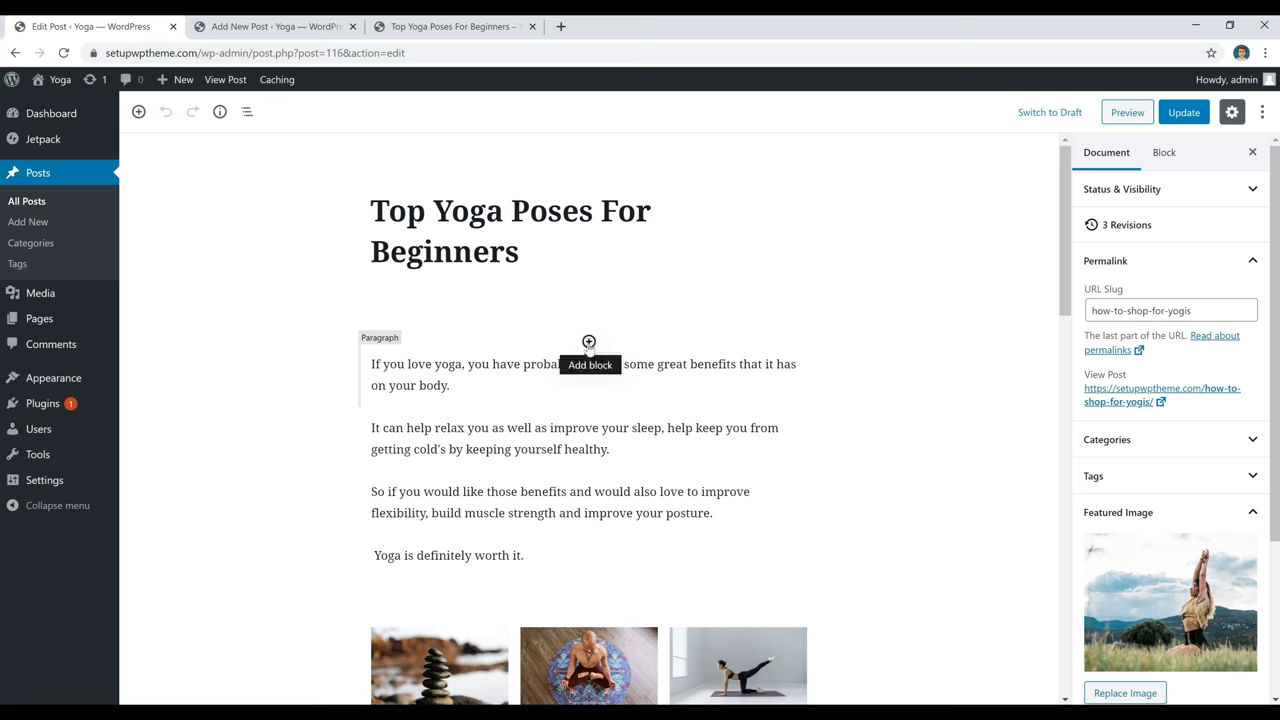
{"action": "left_click", "coordinate": [589, 342]}
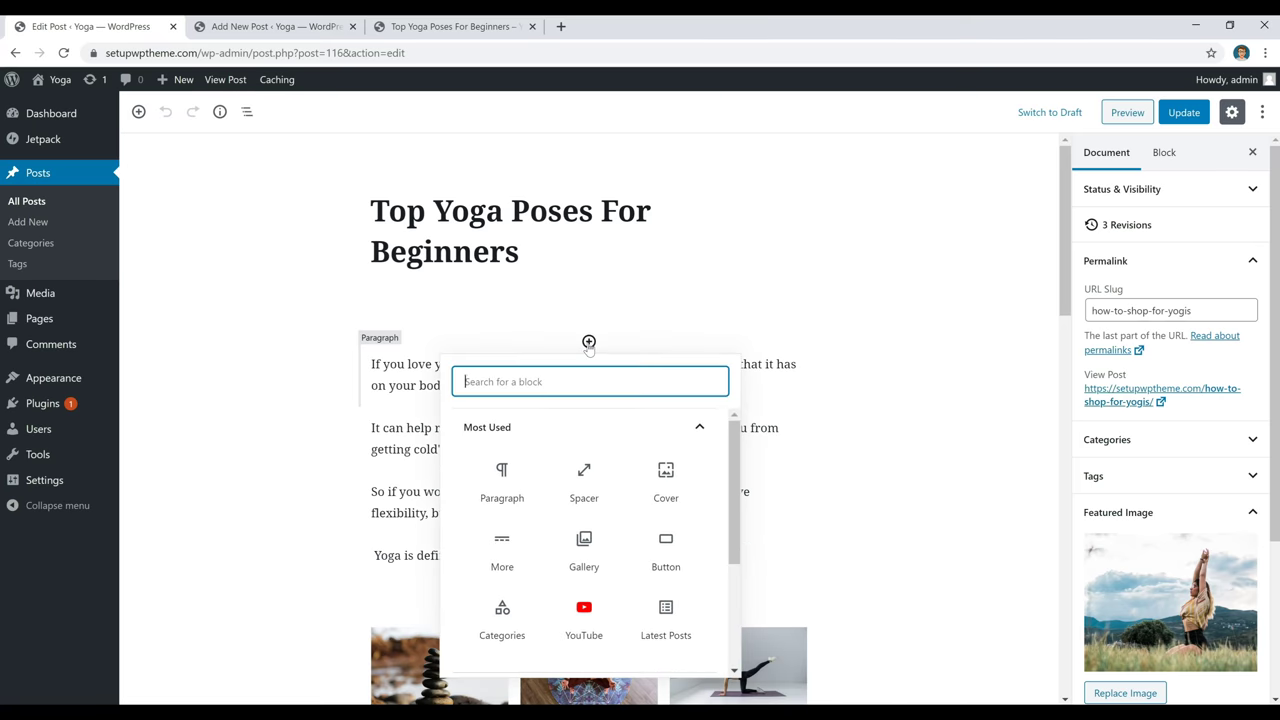
{"action": "left_click", "coordinate": [504, 483]}
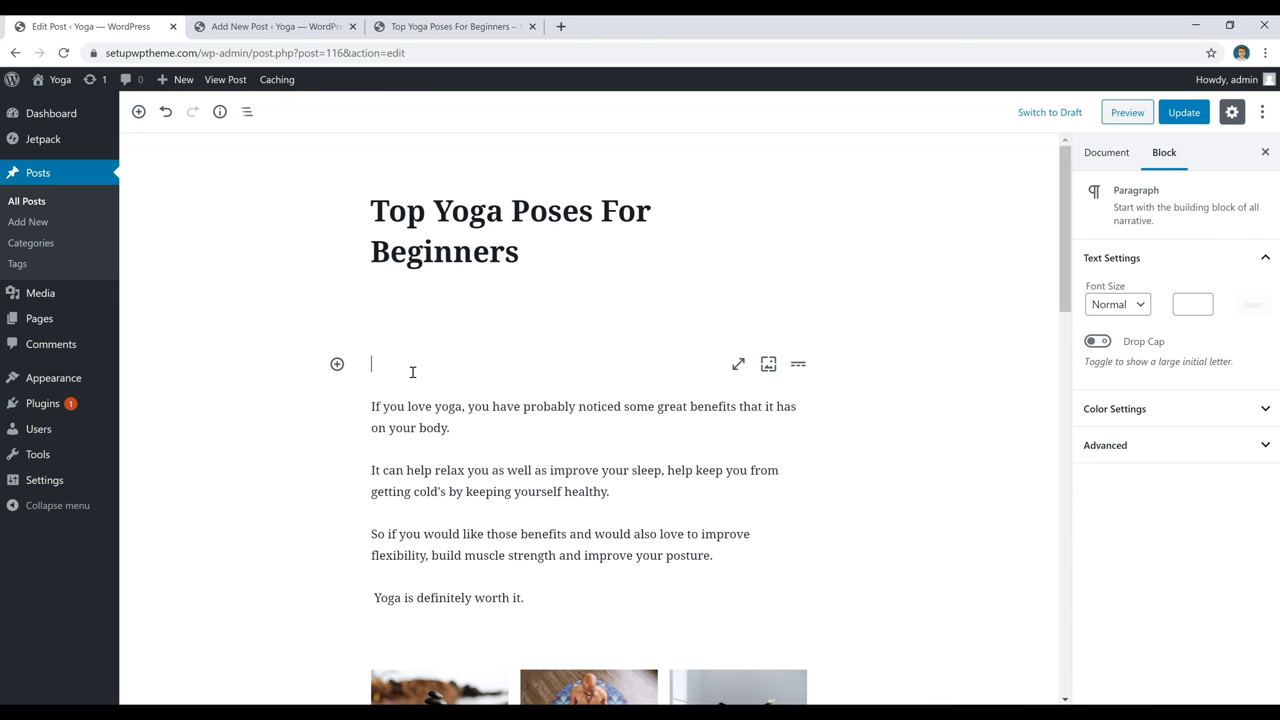
{"action": "type", "text": "gdfhdhdhdf"}
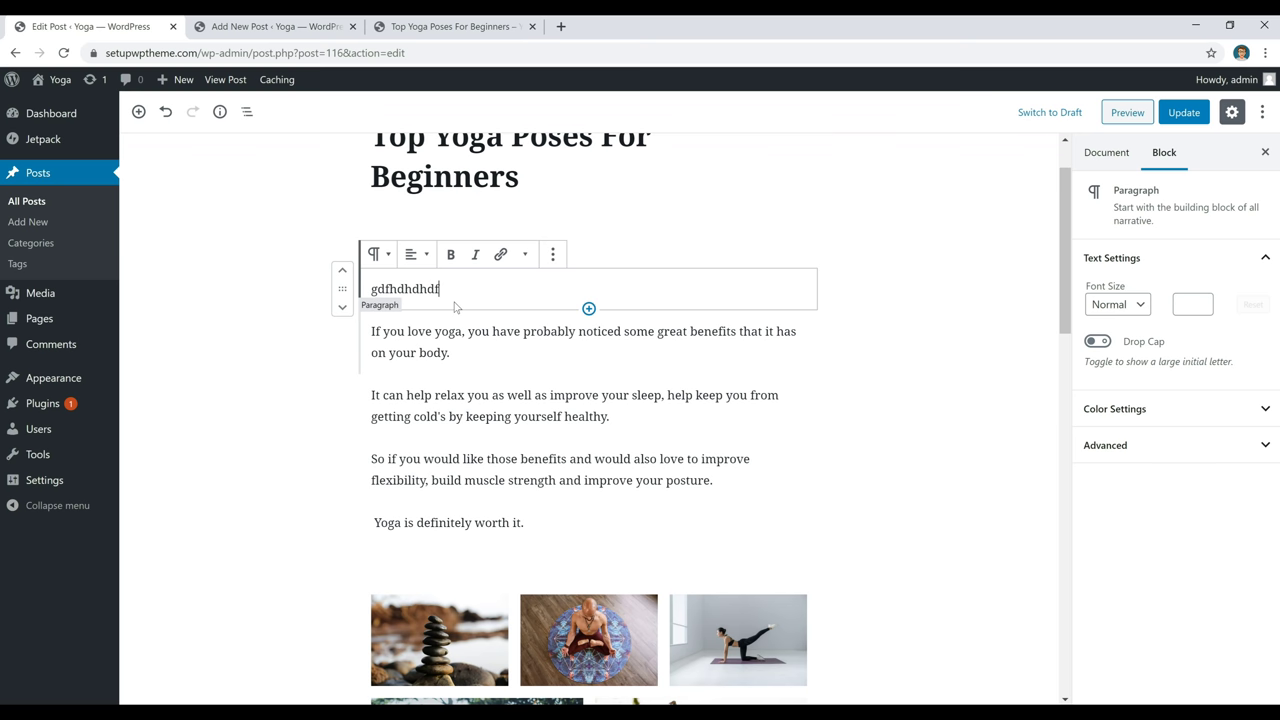
{"action": "left_click_drag", "start_coordinate": [475, 288], "coordinate": [250, 307]}
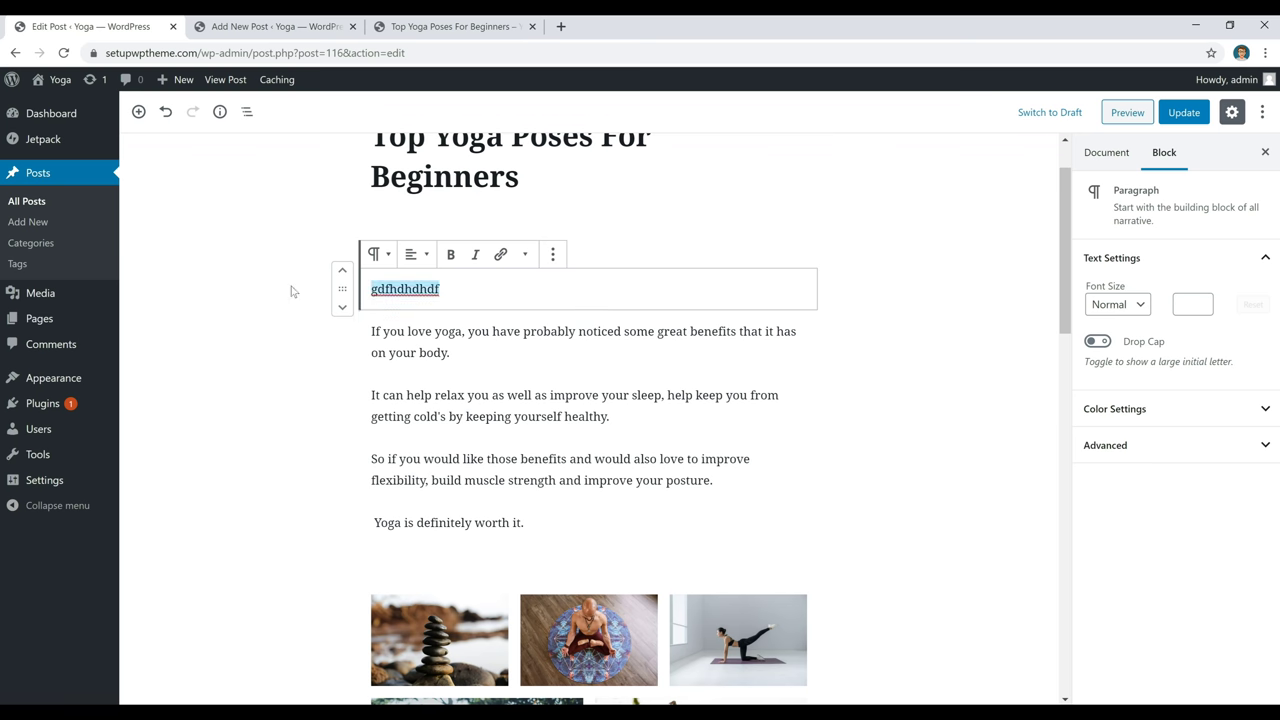
{"action": "key", "text": "BackSpace"}
{"action": "left_click", "coordinate": [470, 342]}
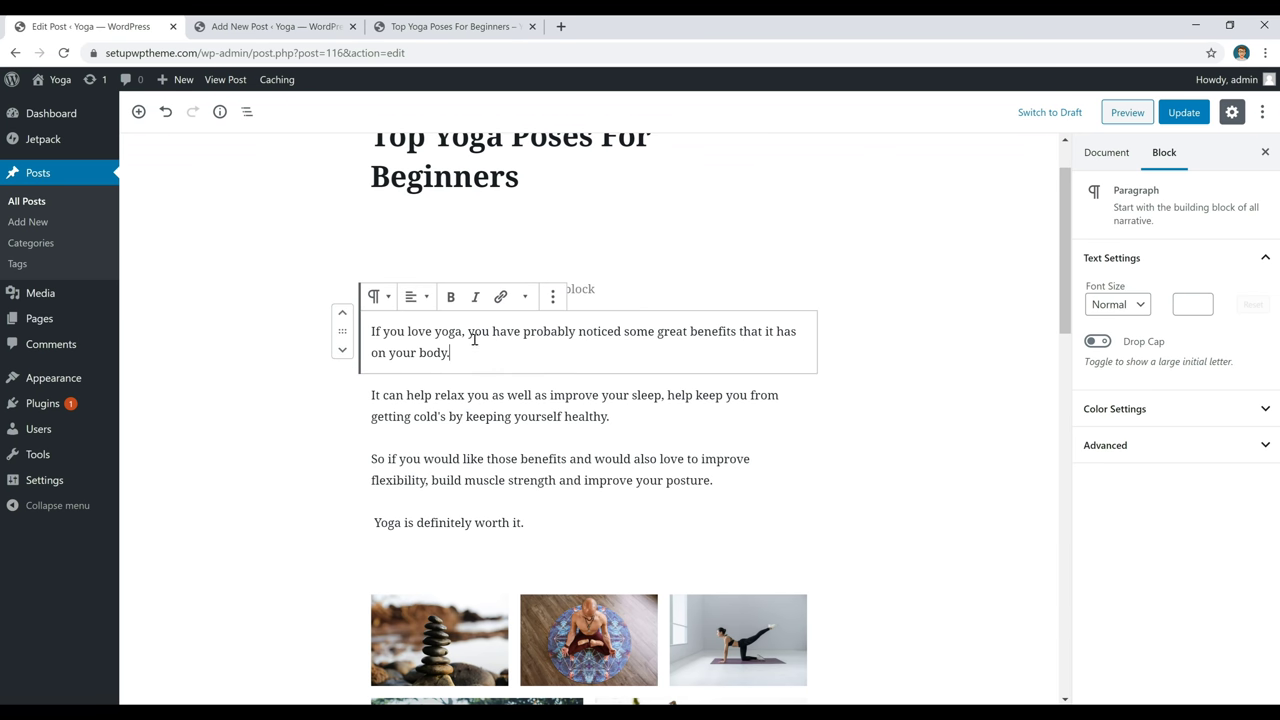
{"action": "left_click", "coordinate": [627, 295]}
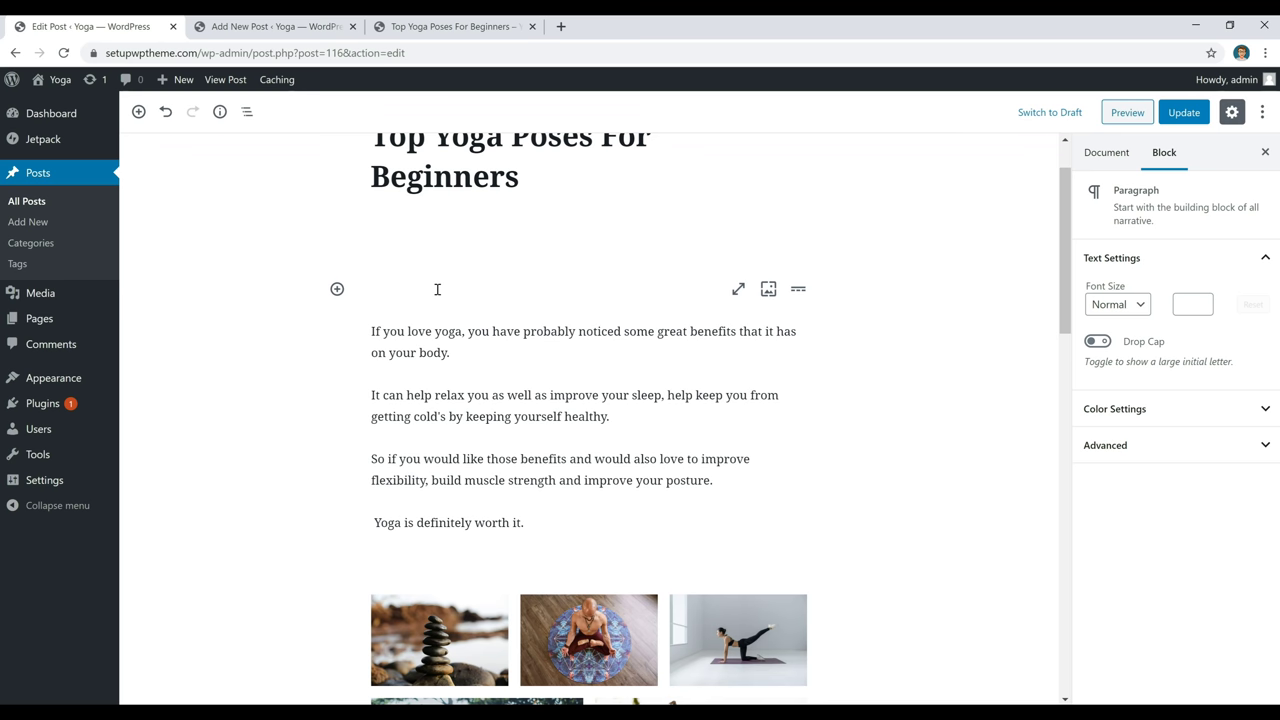
{"action": "key", "text": "BackSpace"}
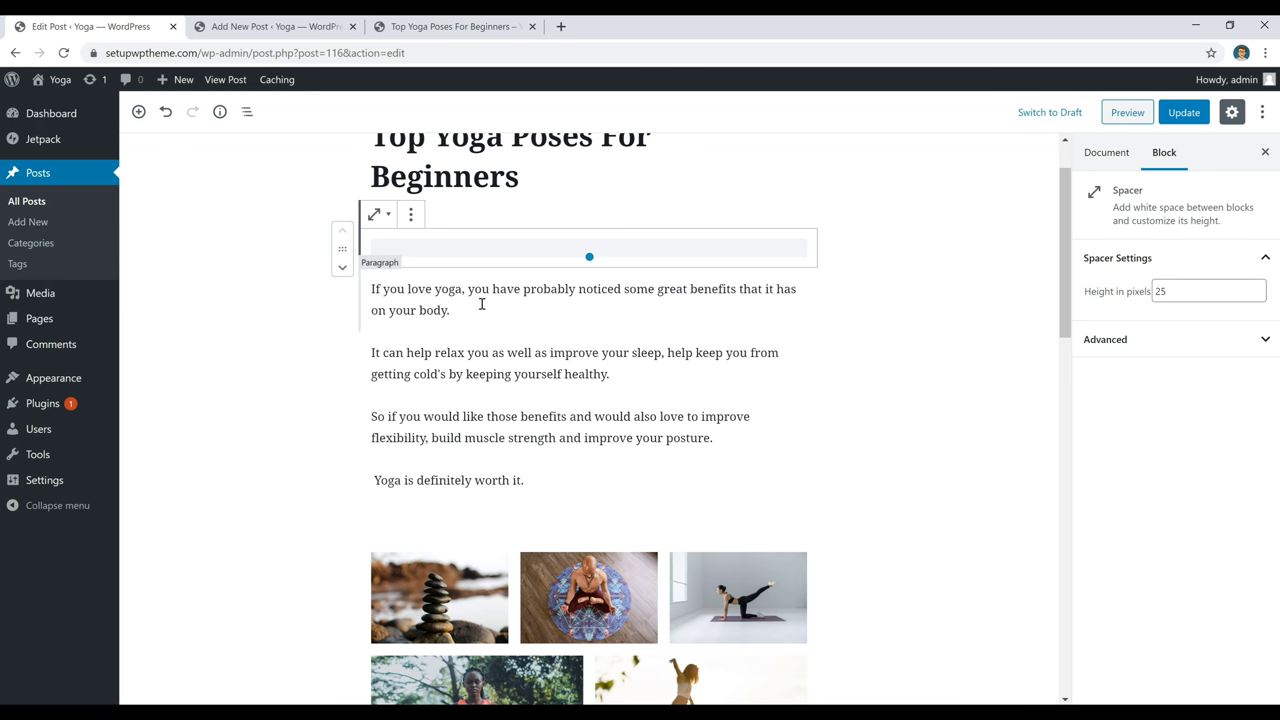
{"action": "left_click", "coordinate": [481, 304]}
{"action": "left_click_drag", "start_coordinate": [466, 289], "coordinate": [345, 287]}
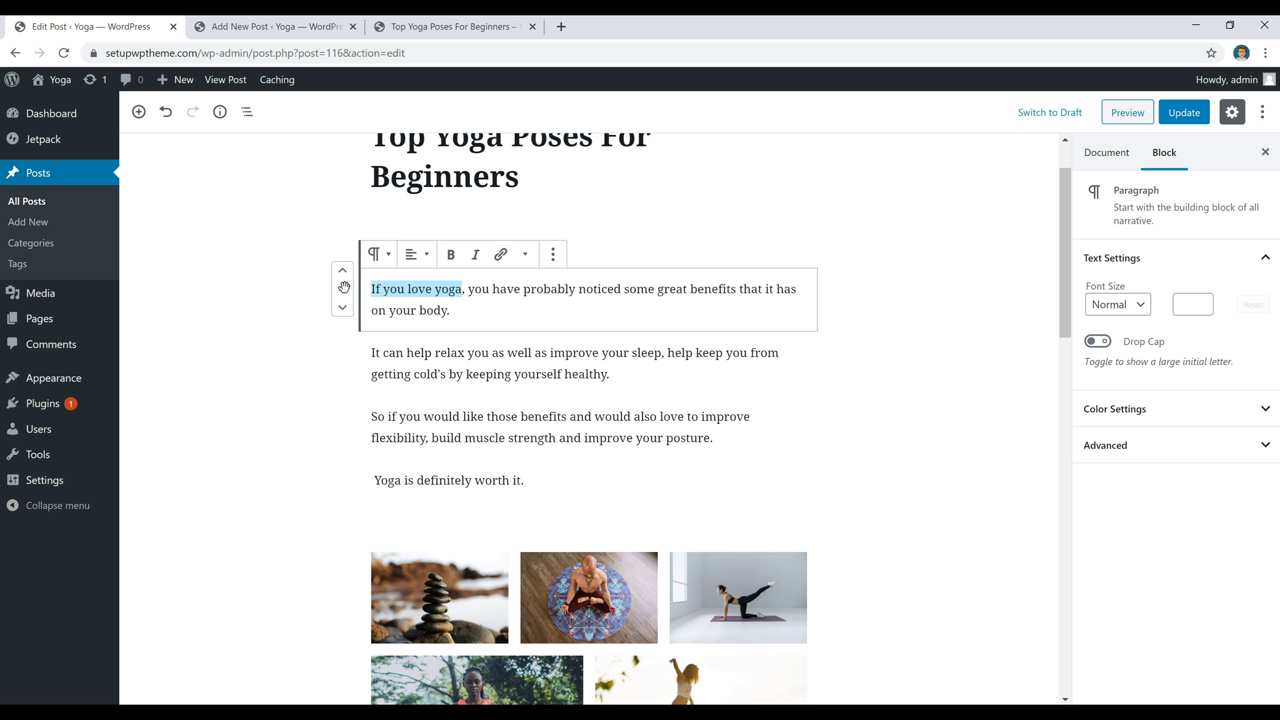
{"action": "left_click", "coordinate": [451, 255]}
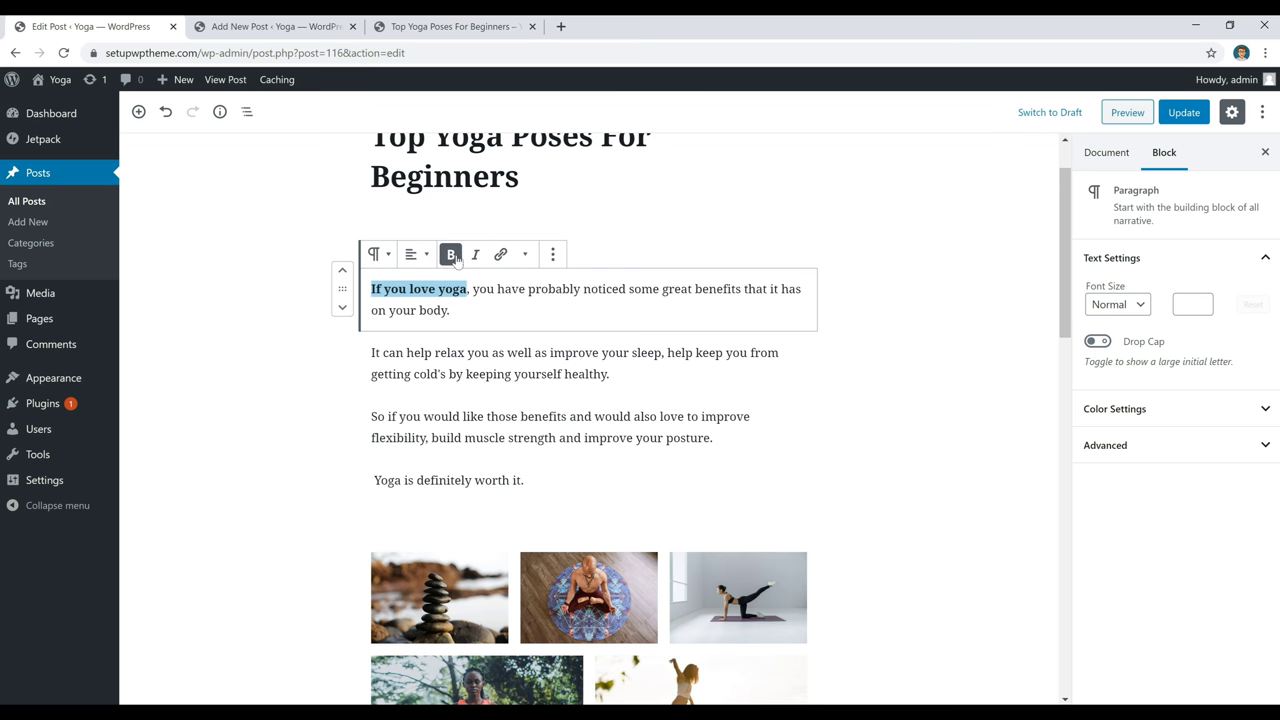
{"action": "left_click", "coordinate": [451, 255]}
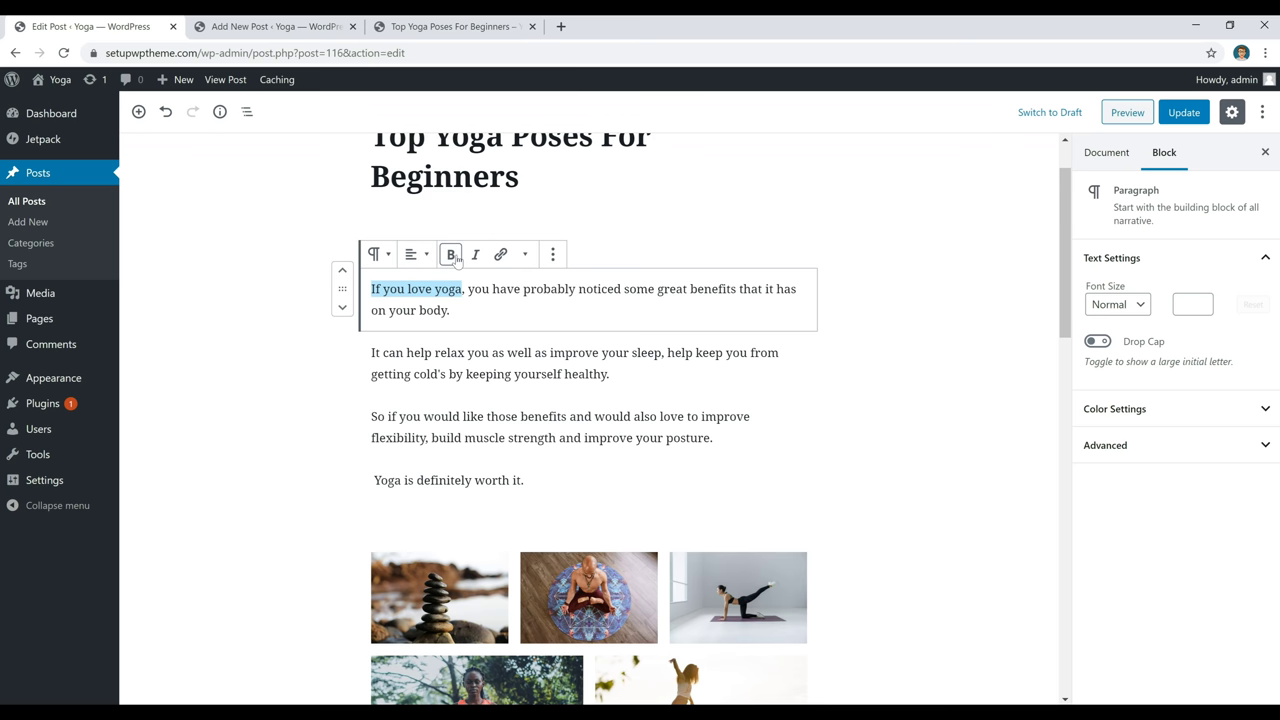
{"action": "left_click", "coordinate": [475, 314]}
{"action": "key", "text": "ctrl+a"}
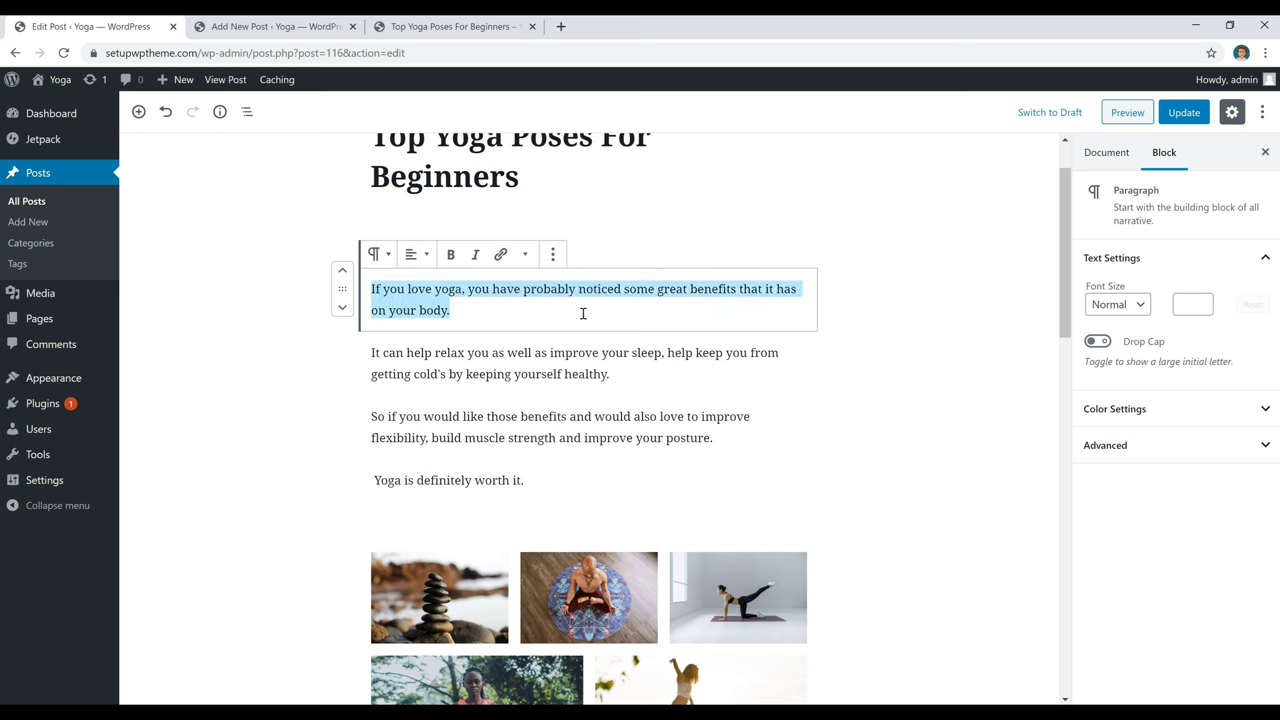
{"action": "left_click", "coordinate": [415, 255]}
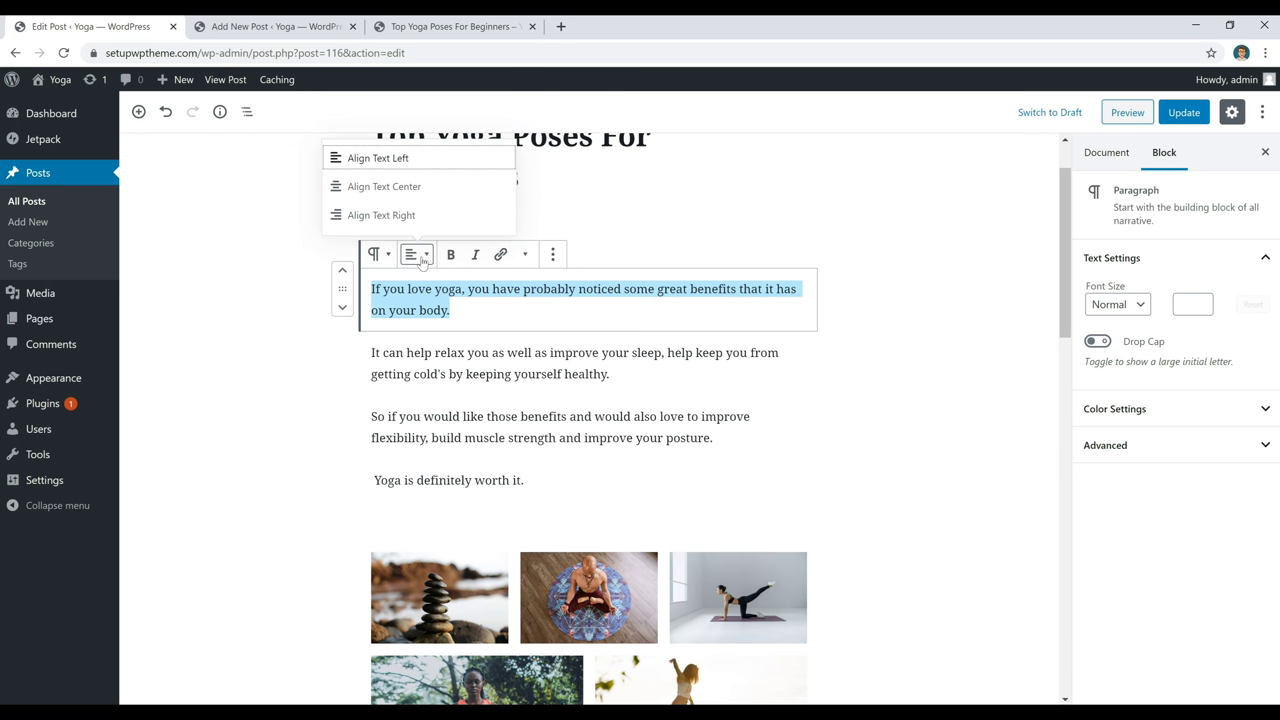
{"action": "left_click", "coordinate": [413, 189]}
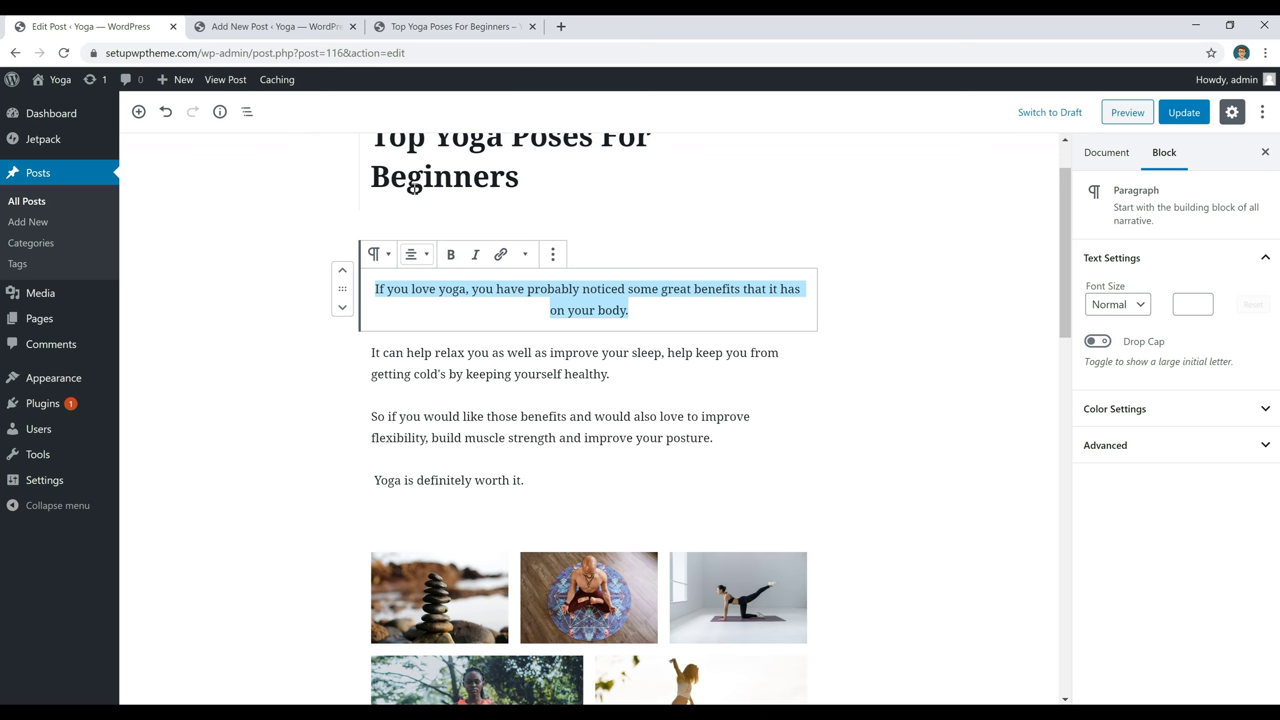
{"action": "left_click", "coordinate": [415, 254]}
{"action": "left_click", "coordinate": [405, 160]}
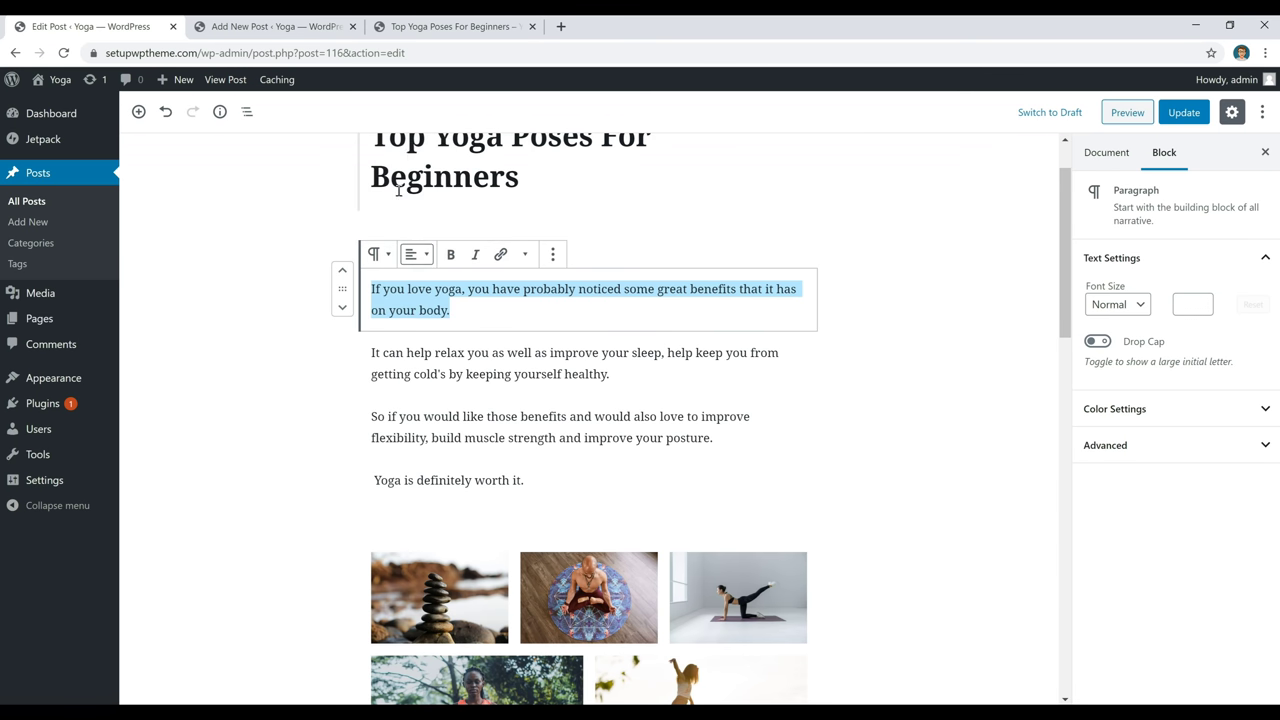
{"action": "left_click", "coordinate": [513, 314]}
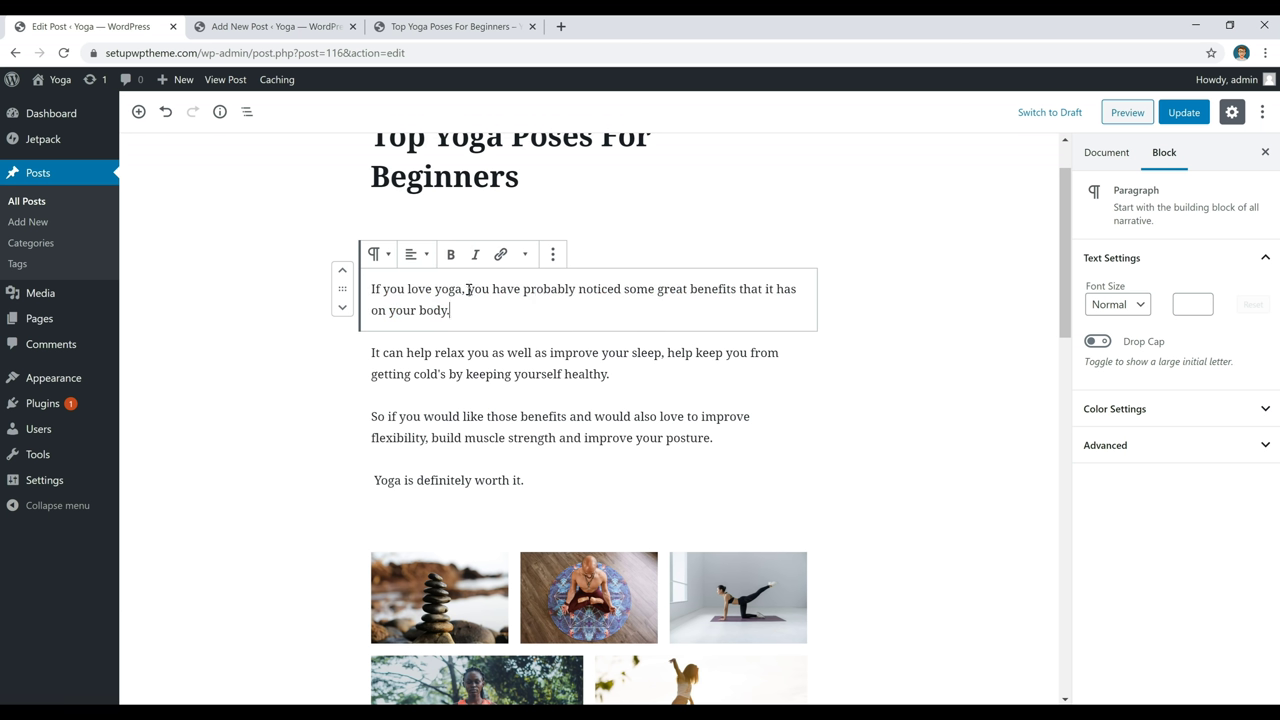
{"action": "left_click_drag", "start_coordinate": [462, 289], "coordinate": [407, 291]}
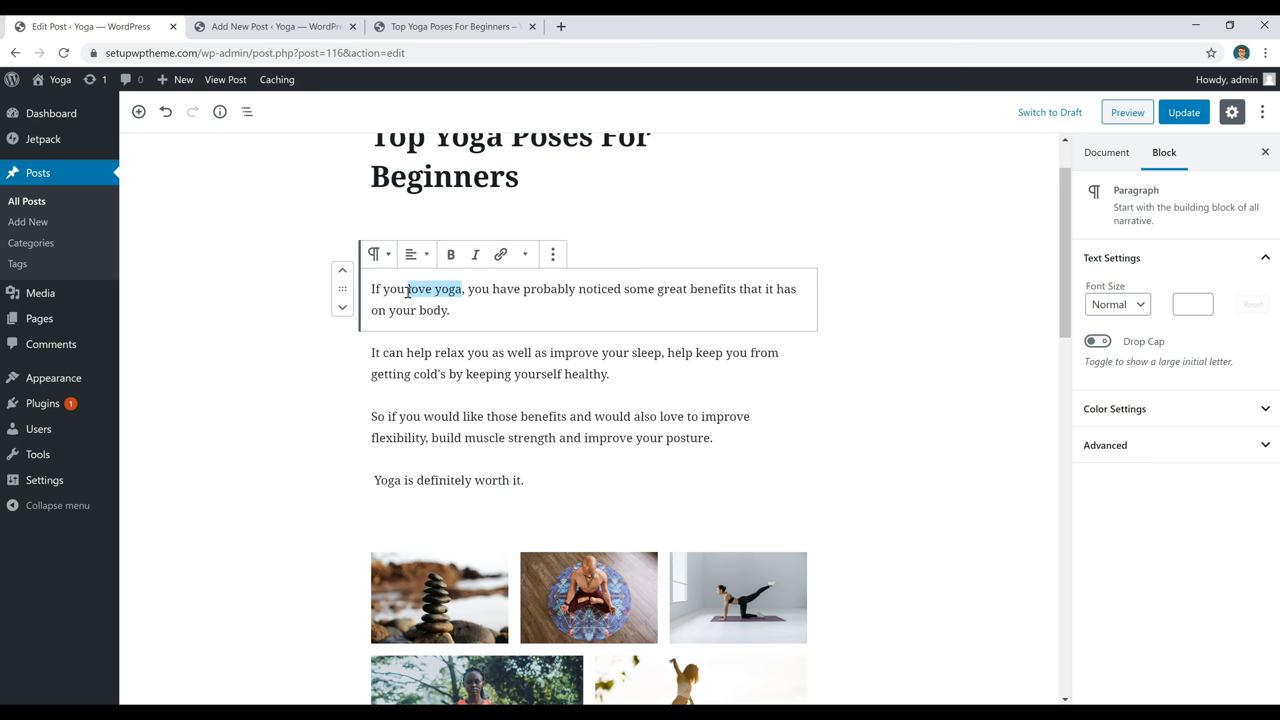
{"action": "left_click", "coordinate": [501, 256]}
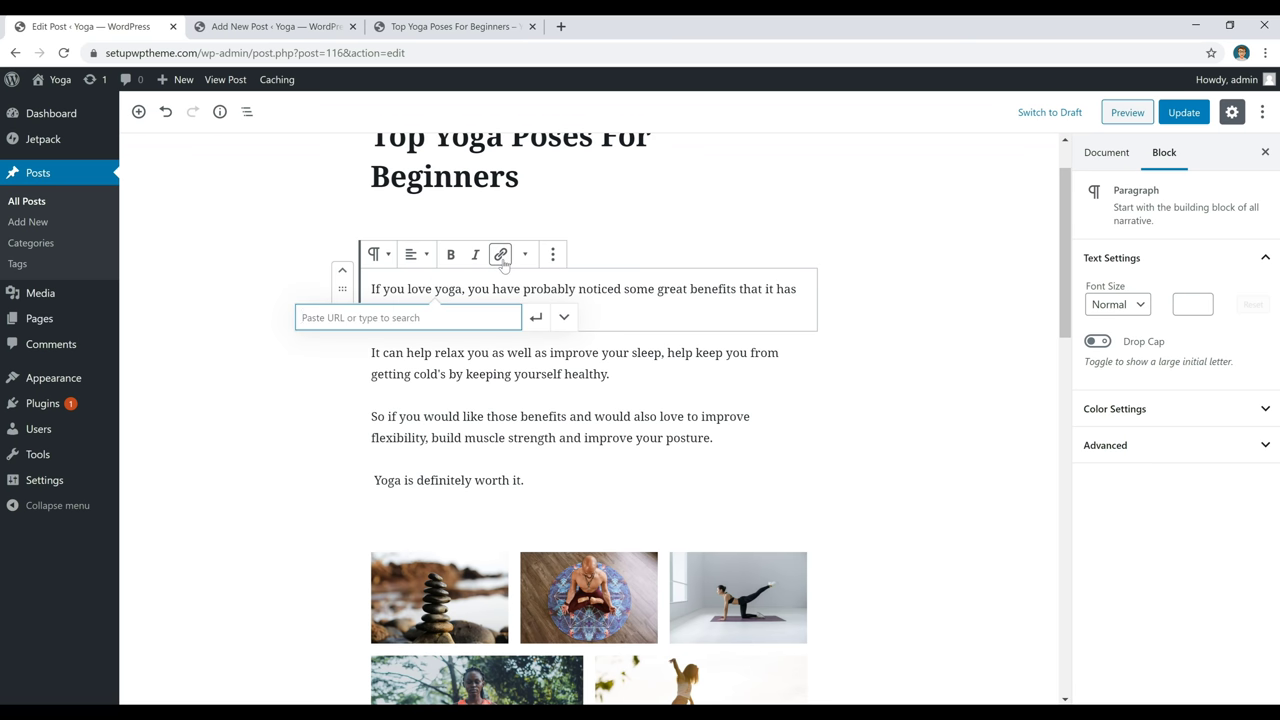
{"action": "left_click", "coordinate": [455, 27]}
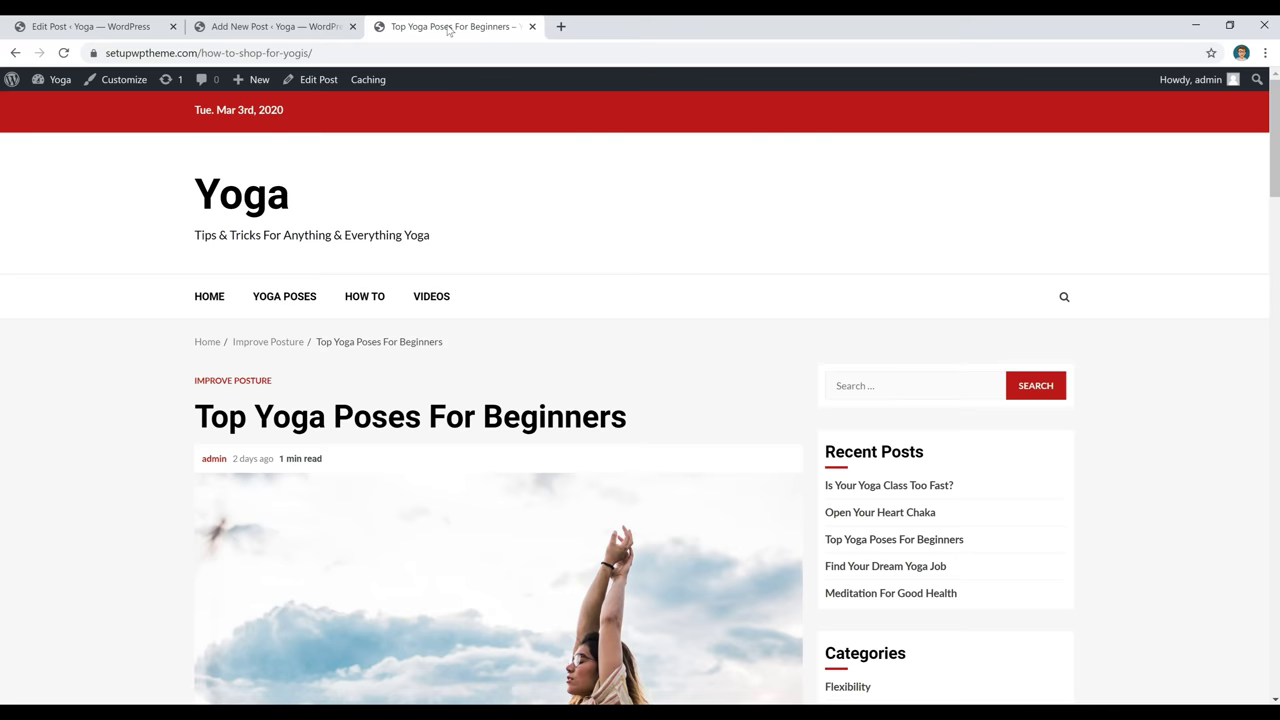
{"action": "left_click", "coordinate": [289, 54]}
{"action": "right_click", "coordinate": [289, 57]}
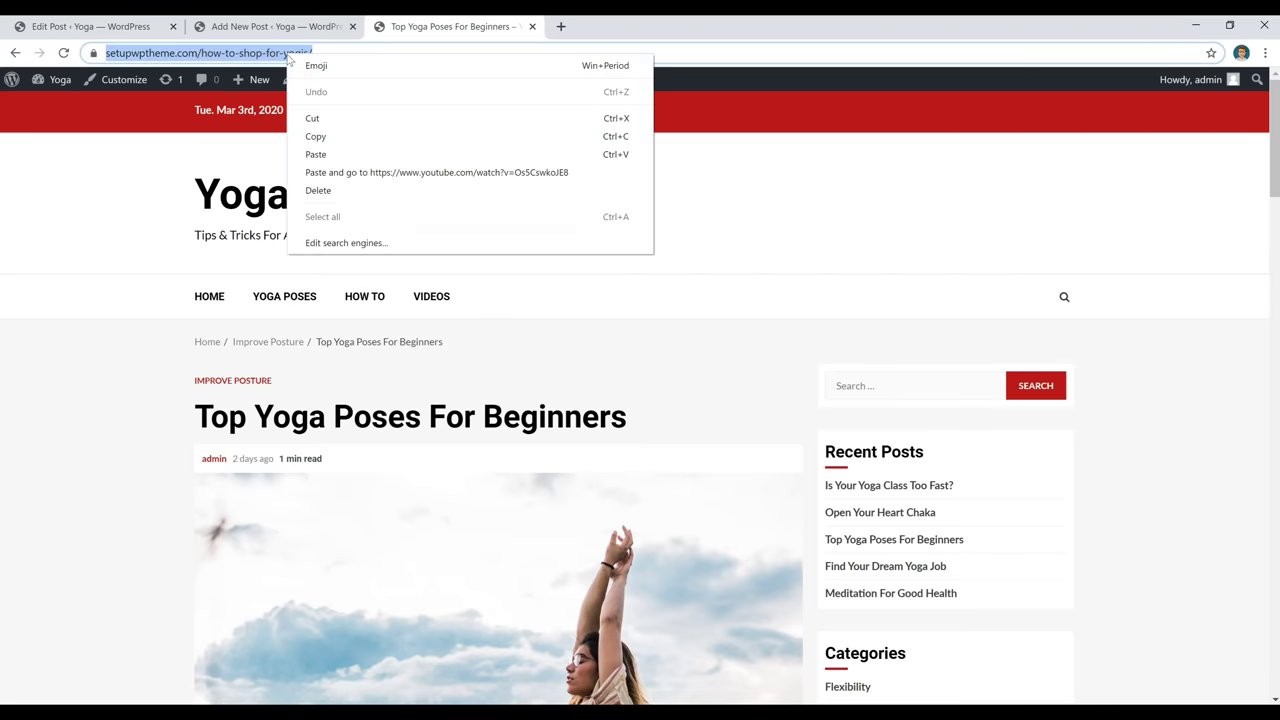
{"action": "left_click", "coordinate": [316, 137]}
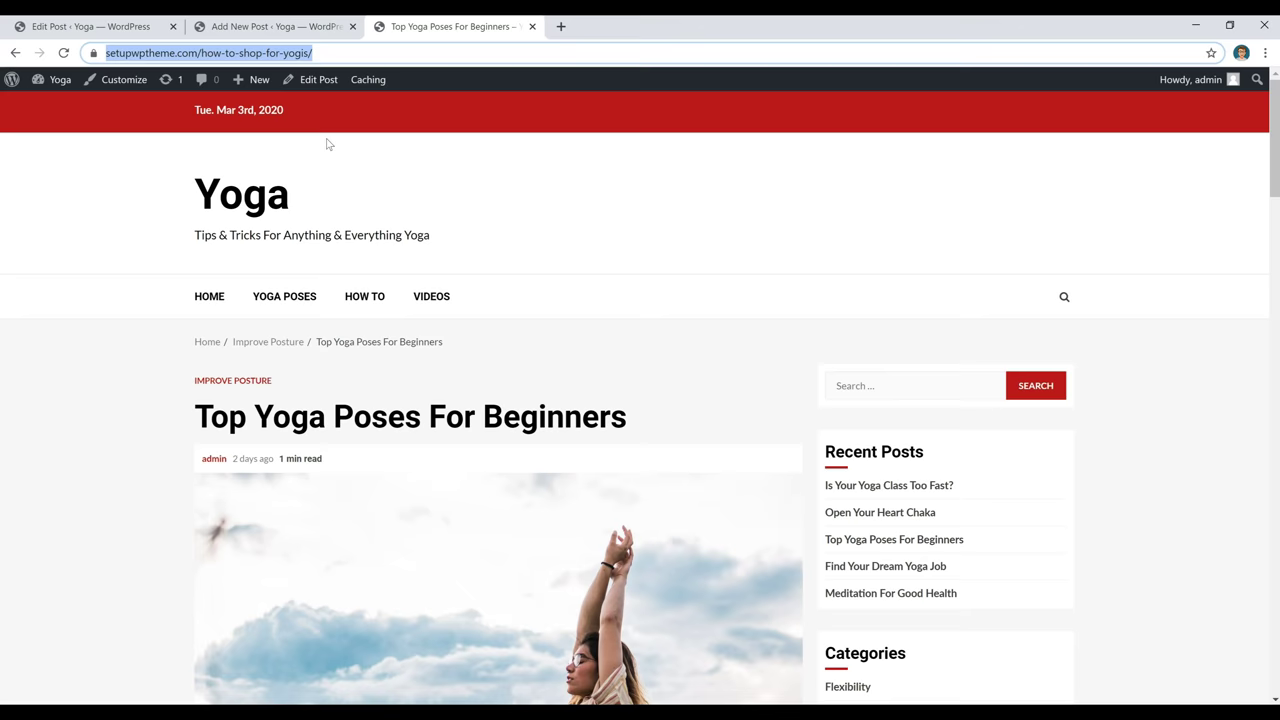
{"action": "left_click", "coordinate": [218, 30]}
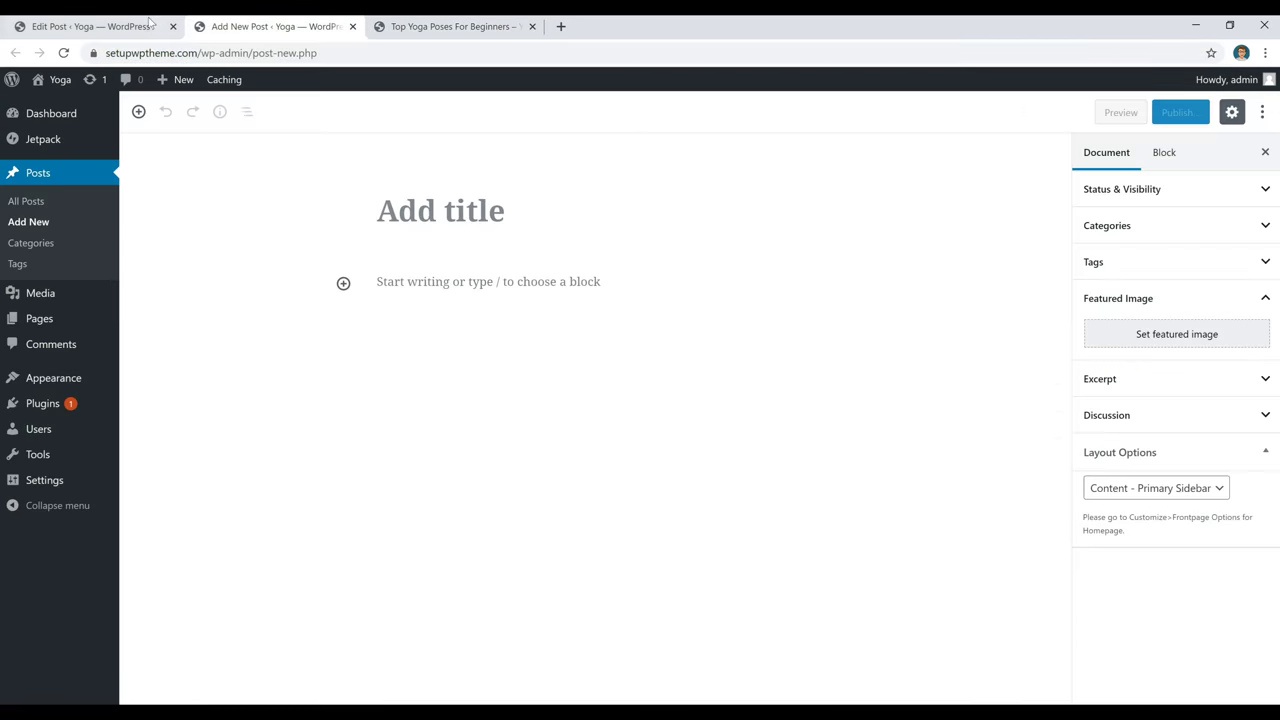
{"action": "left_click", "coordinate": [152, 25]}
{"action": "right_click", "coordinate": [398, 322]}
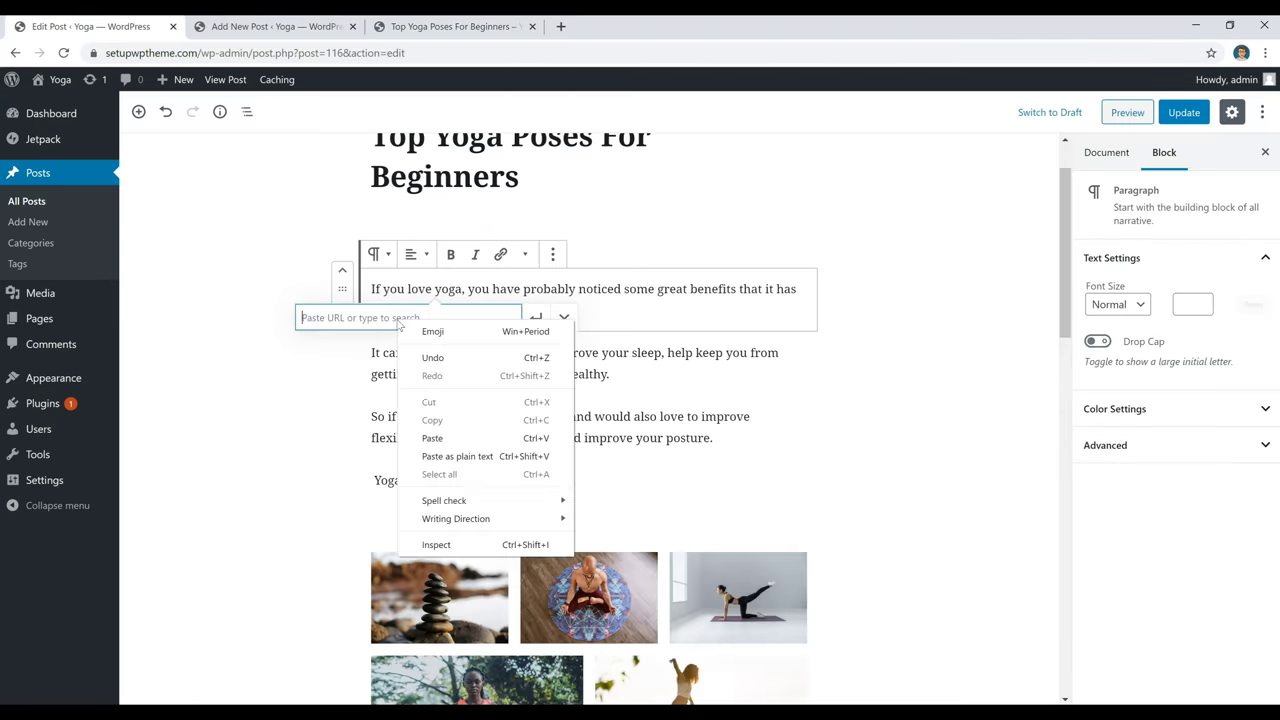
{"action": "left_click", "coordinate": [432, 438]}
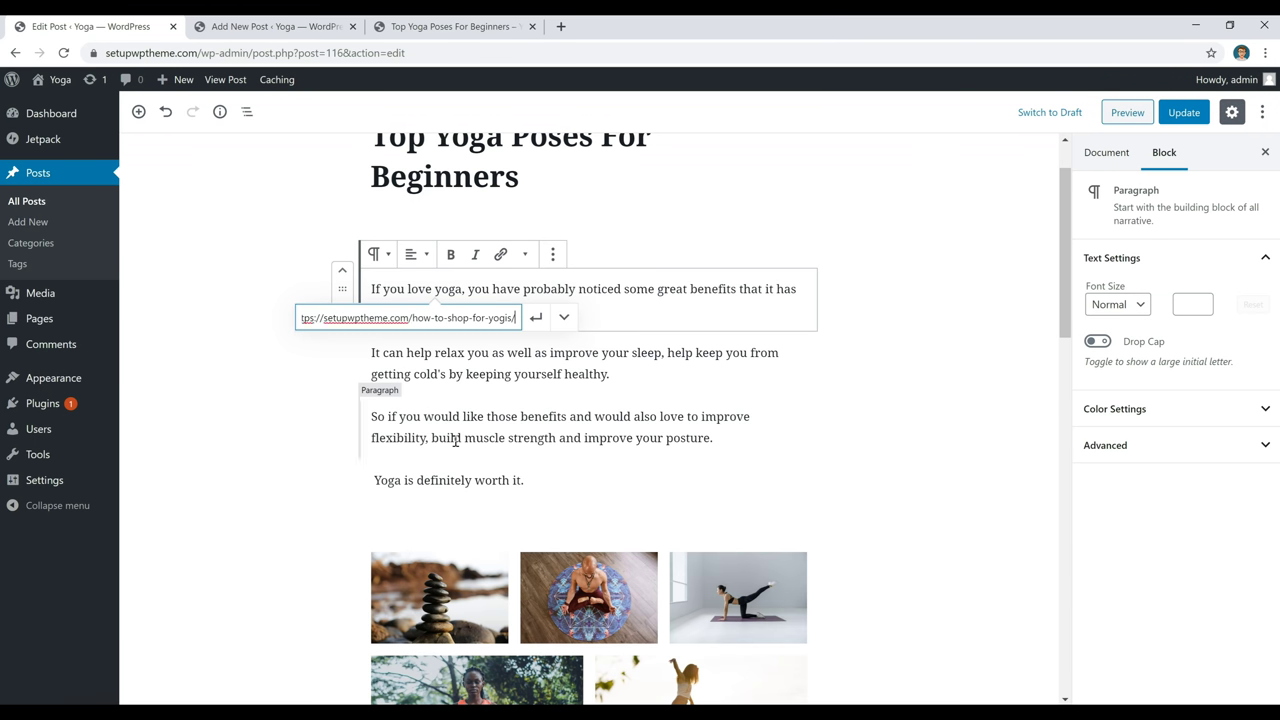
{"action": "left_click", "coordinate": [536, 320]}
{"action": "left_click", "coordinate": [686, 312]}
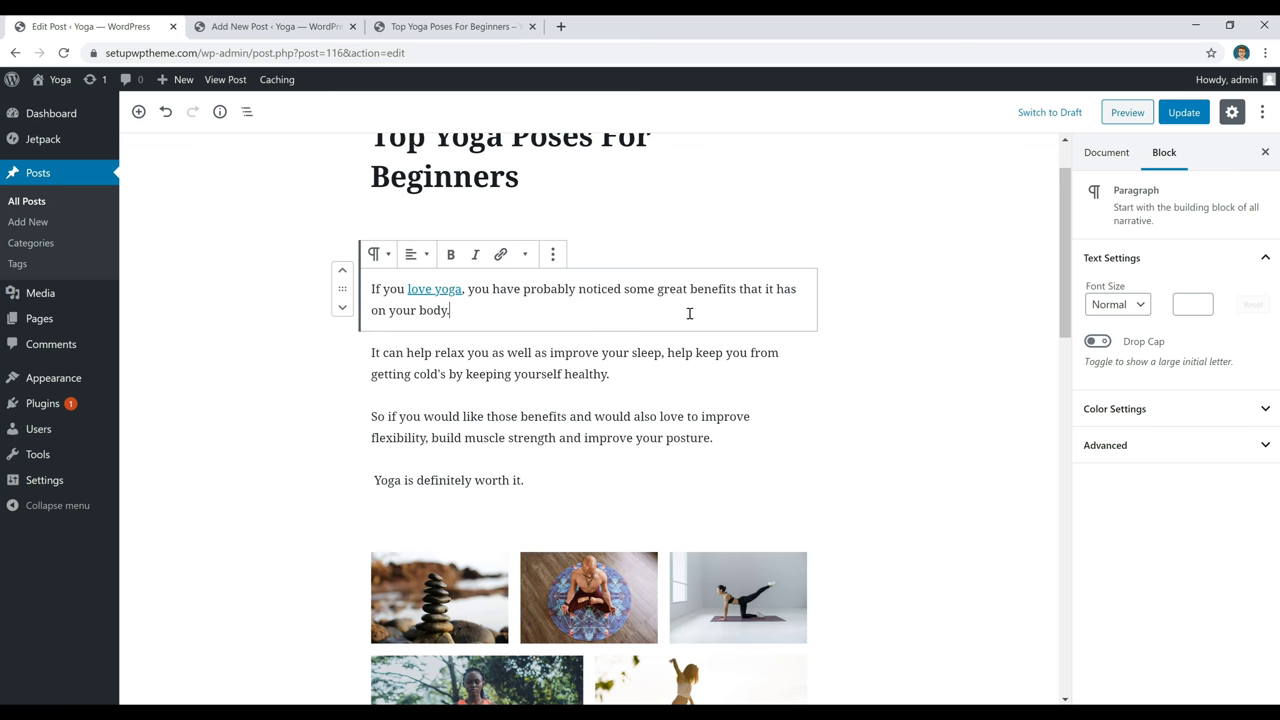
{"action": "left_click", "coordinate": [448, 290]}
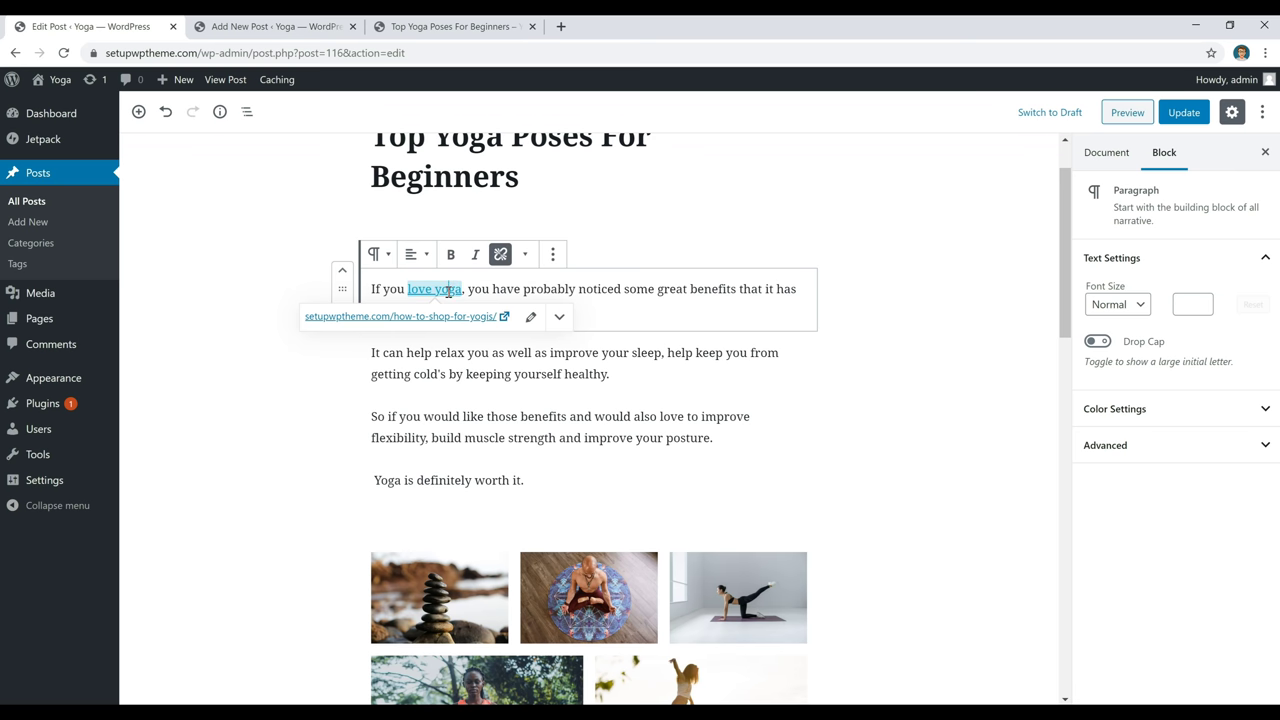
{"action": "left_click", "coordinate": [501, 256]}
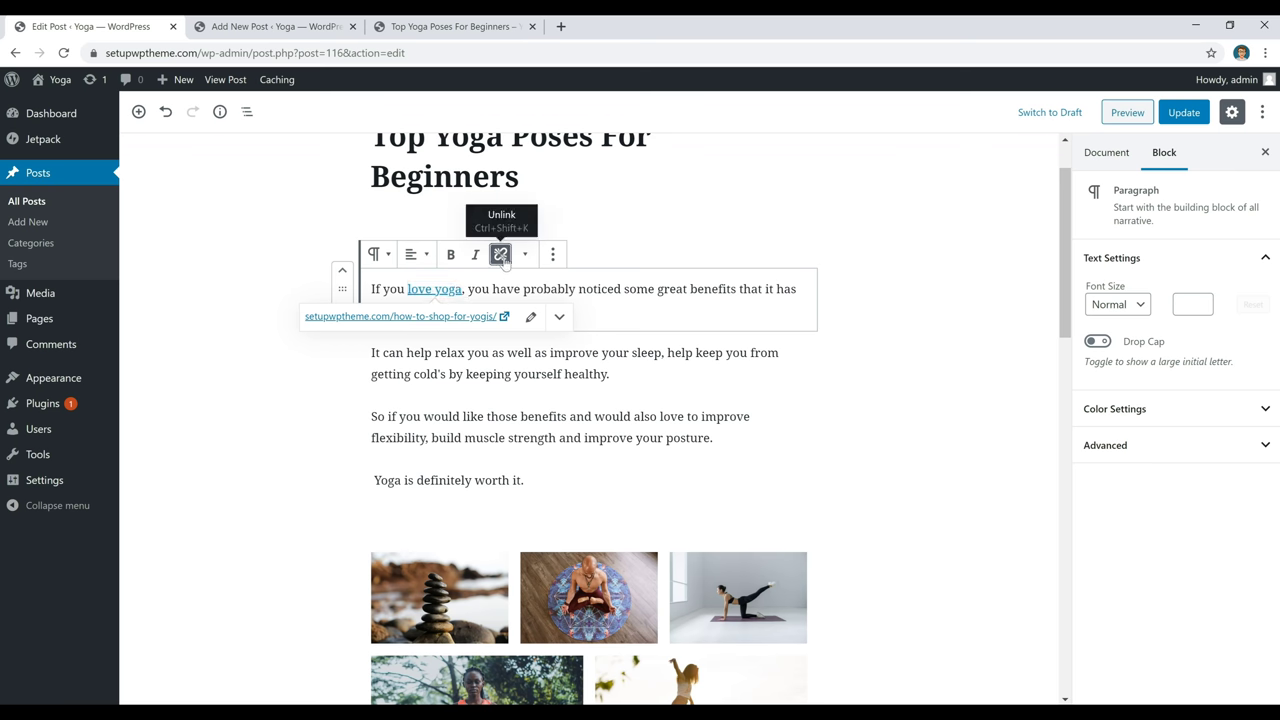
{"action": "left_click", "coordinate": [502, 256]}
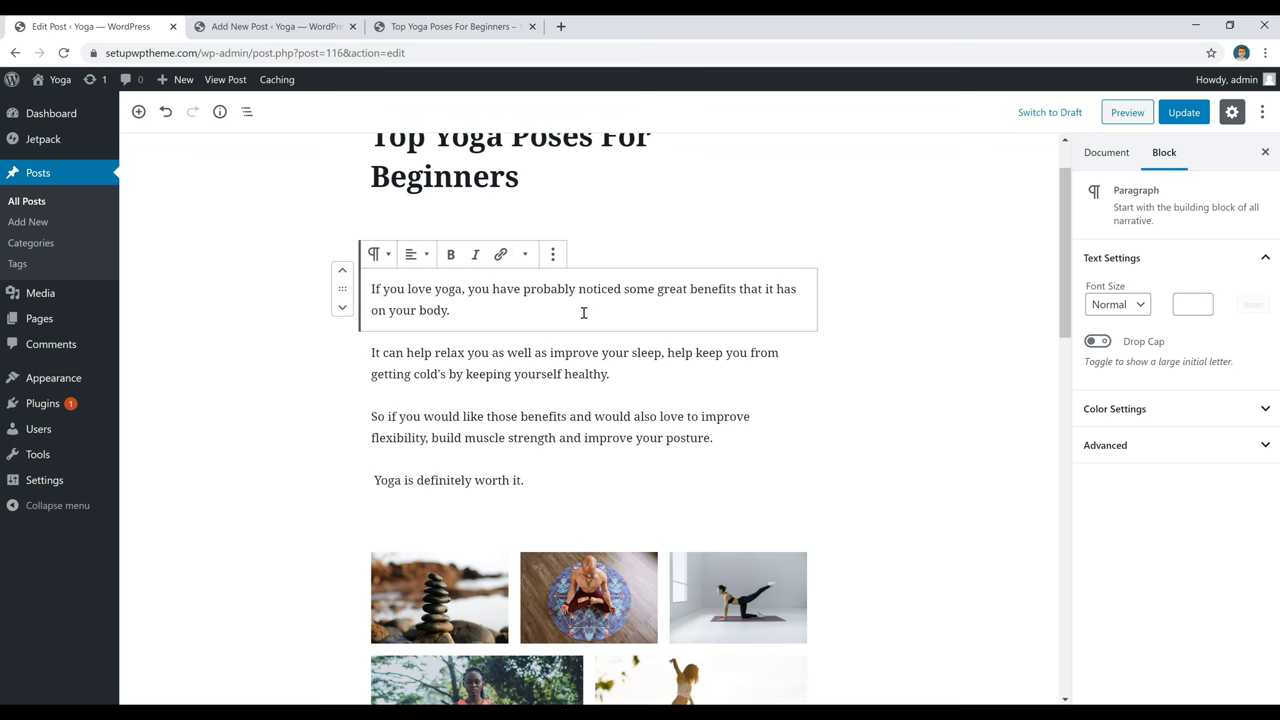
{"action": "key", "text": "Return"}
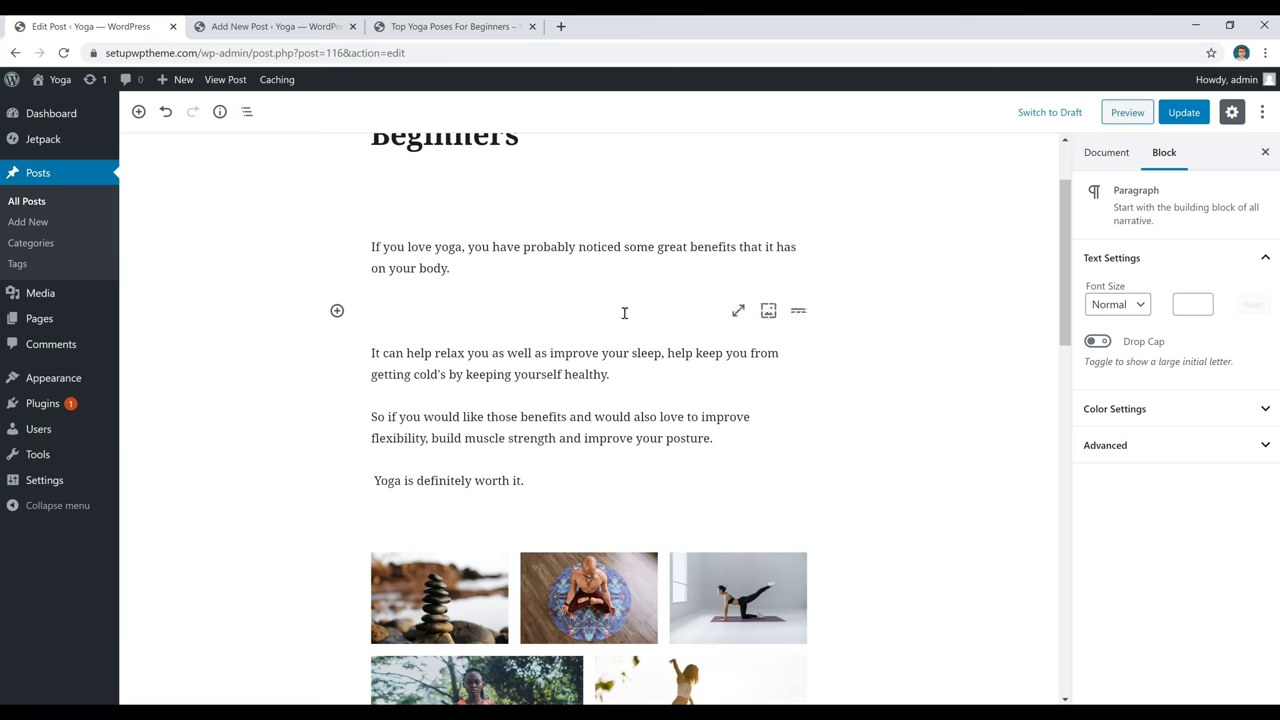
{"action": "left_click", "coordinate": [337, 311]}
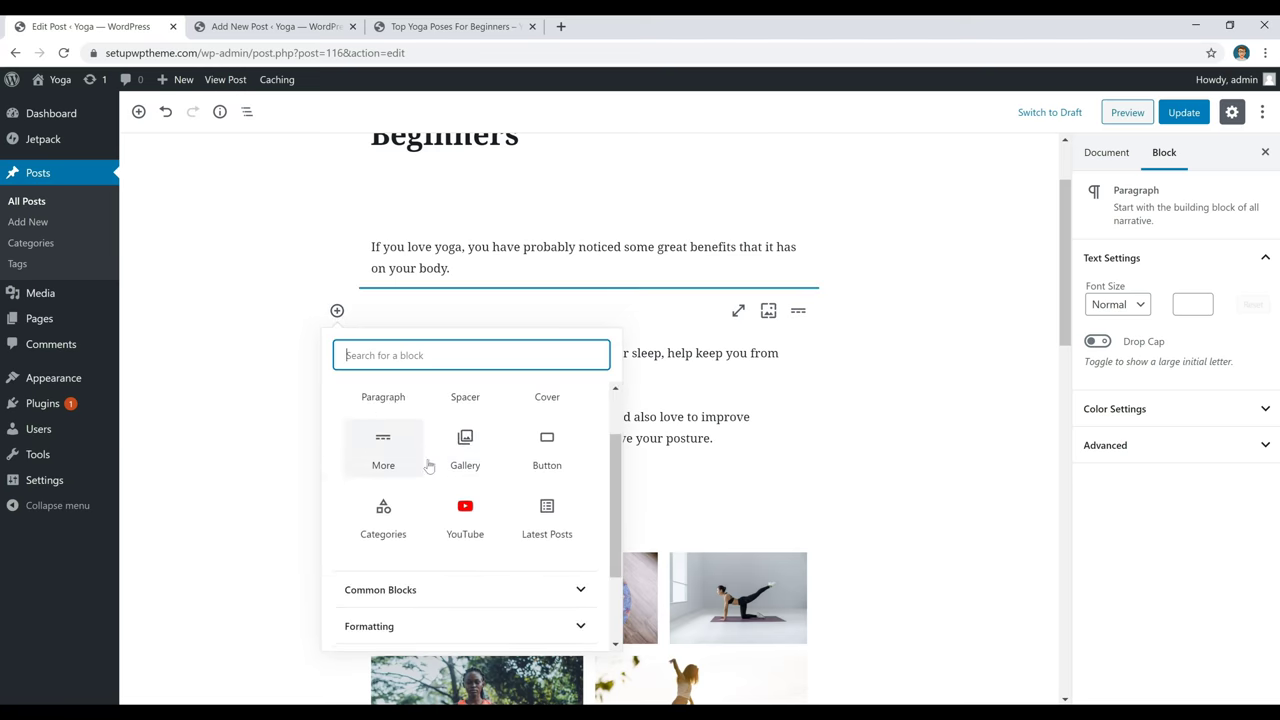
{"action": "scroll", "coordinate": [510, 521], "scroll_direction": "down", "scroll_amount": 3}
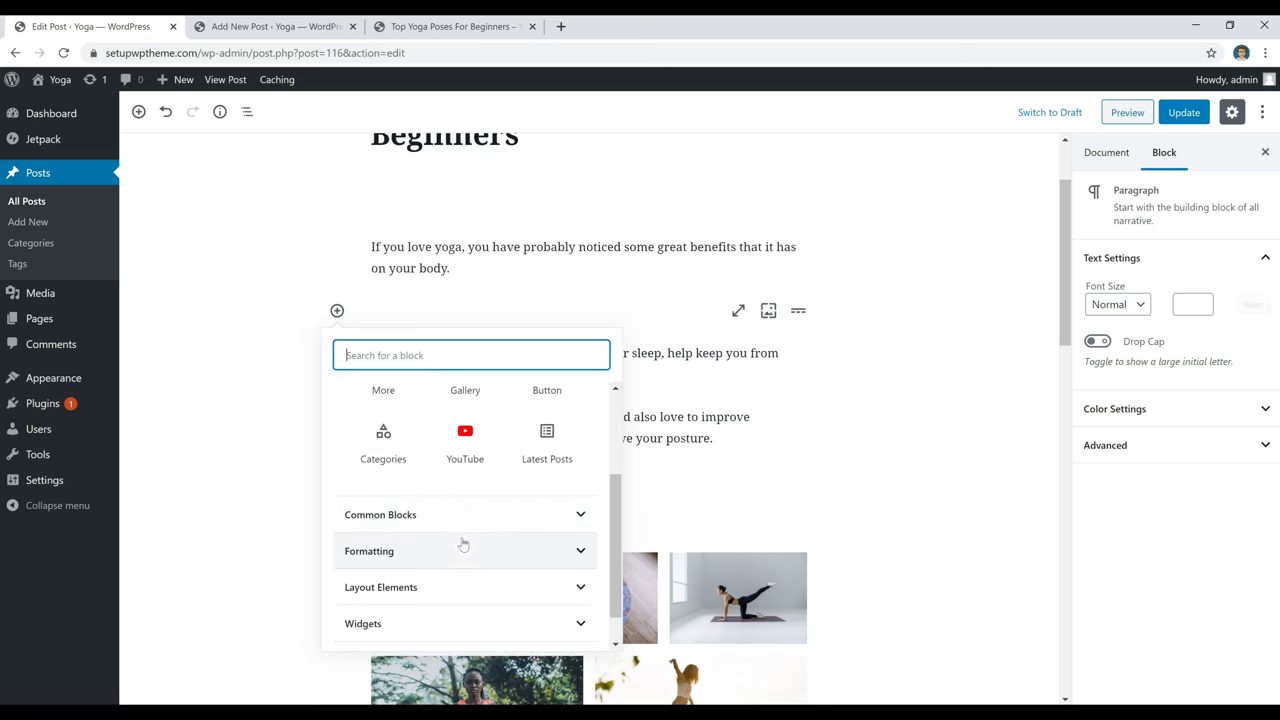
{"action": "left_click", "coordinate": [474, 514]}
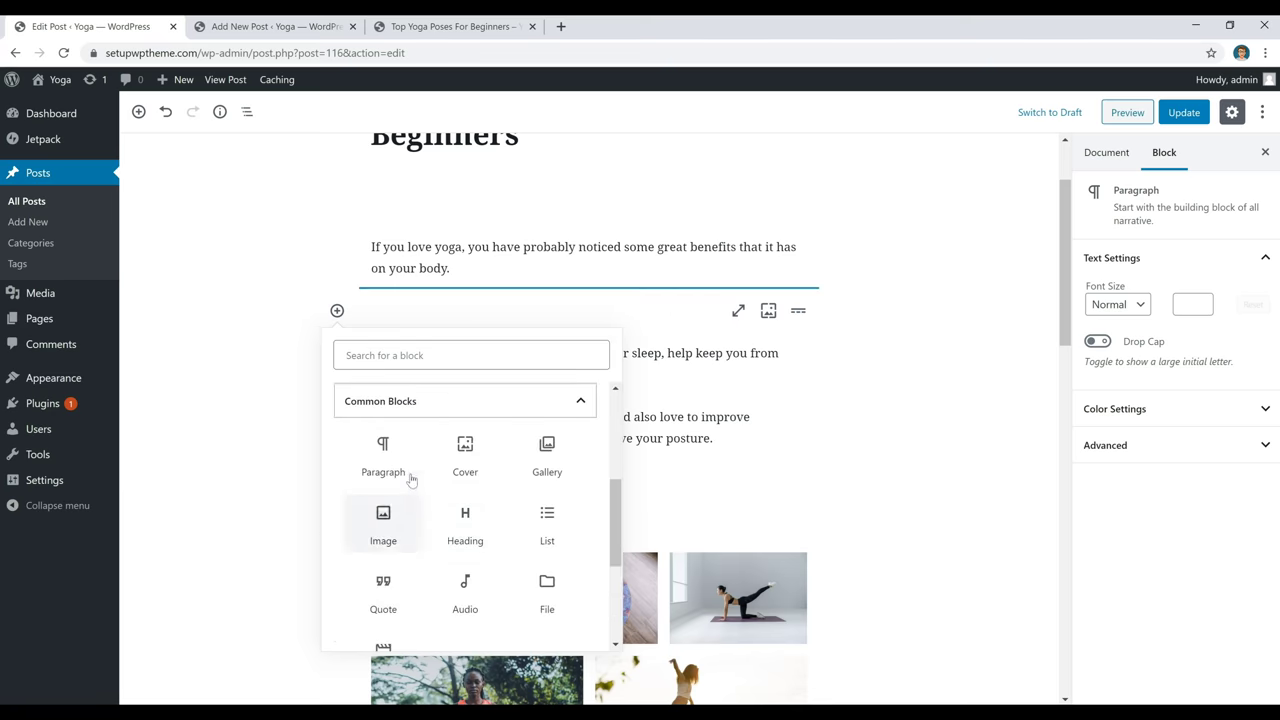
{"action": "left_click", "coordinate": [383, 522]}
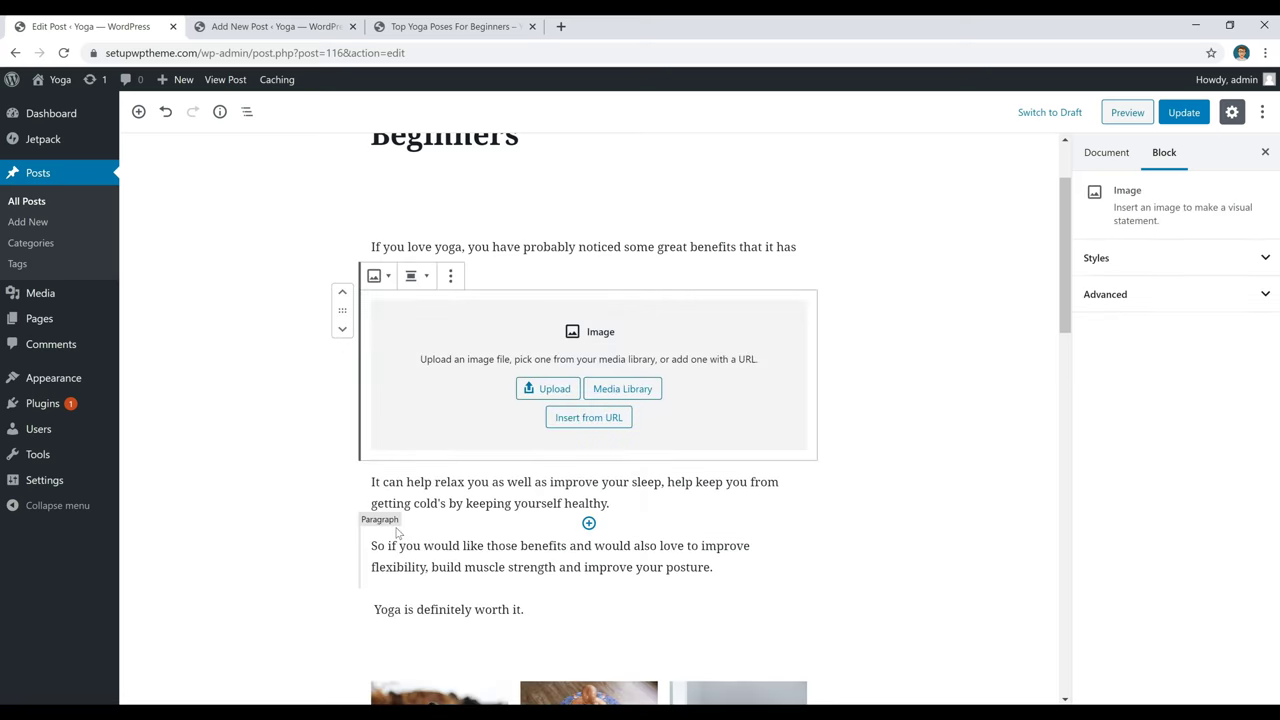
{"action": "left_click", "coordinate": [551, 388]}
{"action": "left_click", "coordinate": [198, 171]}
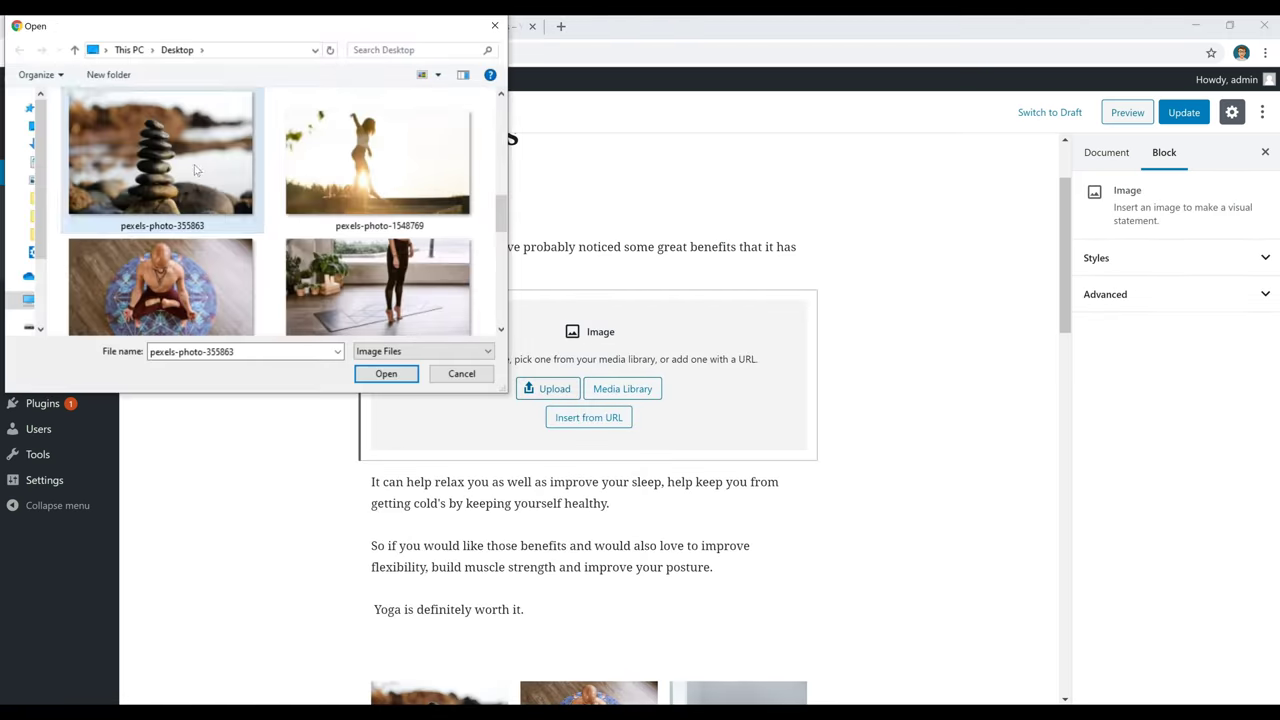
{"action": "left_click", "coordinate": [385, 372]}
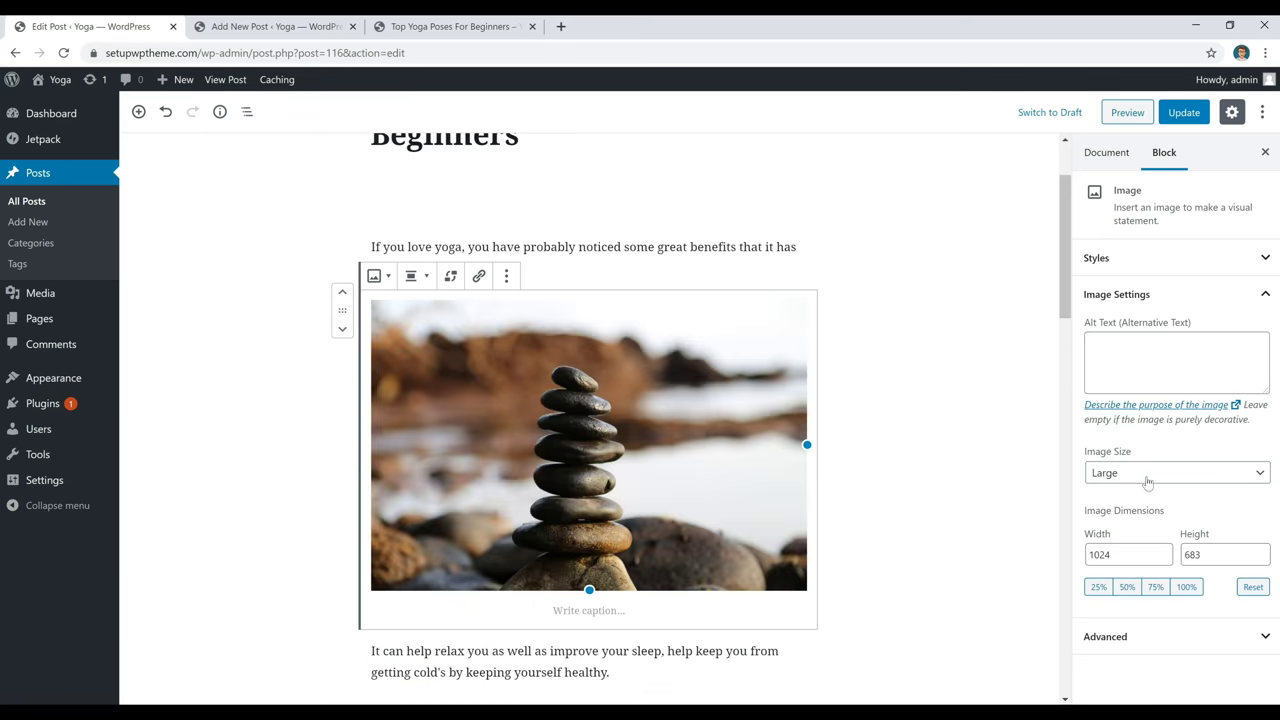
{"action": "left_click", "coordinate": [1138, 473]}
{"action": "left_click", "coordinate": [1121, 507]}
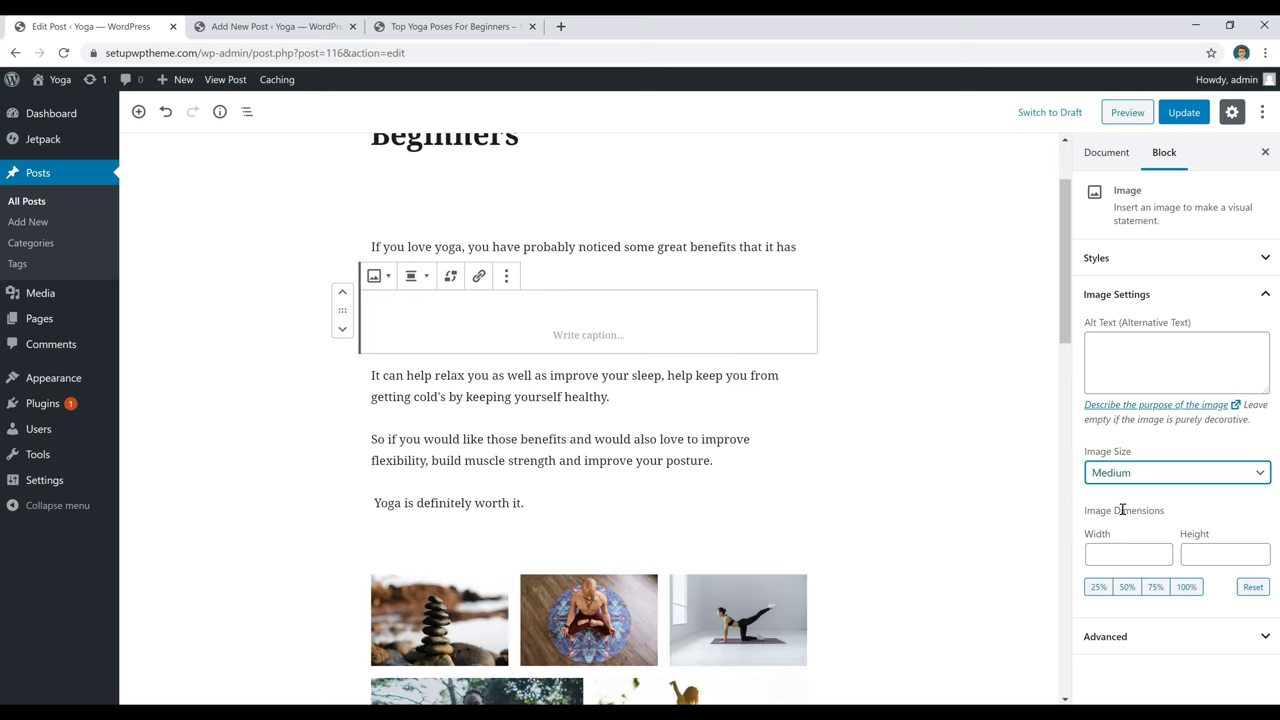
{"action": "left_click", "coordinate": [416, 276]}
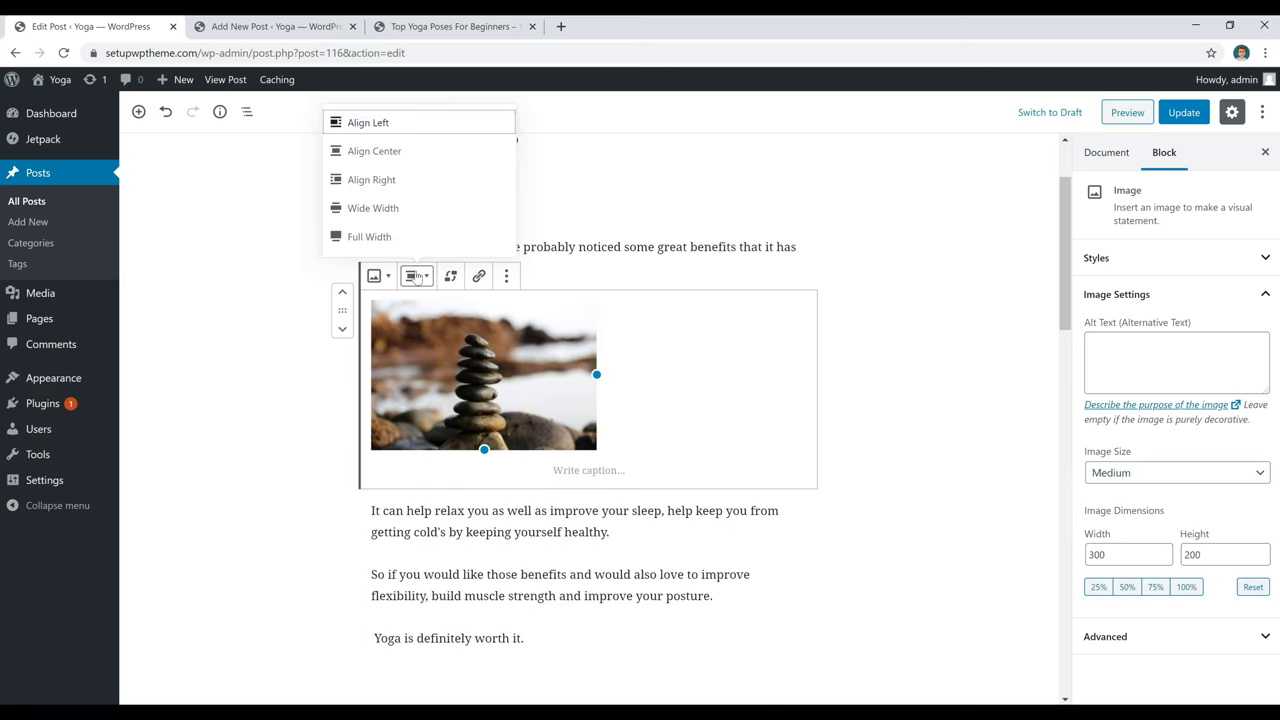
{"action": "left_click", "coordinate": [412, 152]}
{"action": "left_click", "coordinate": [1133, 482]}
{"action": "left_click", "coordinate": [1109, 535]}
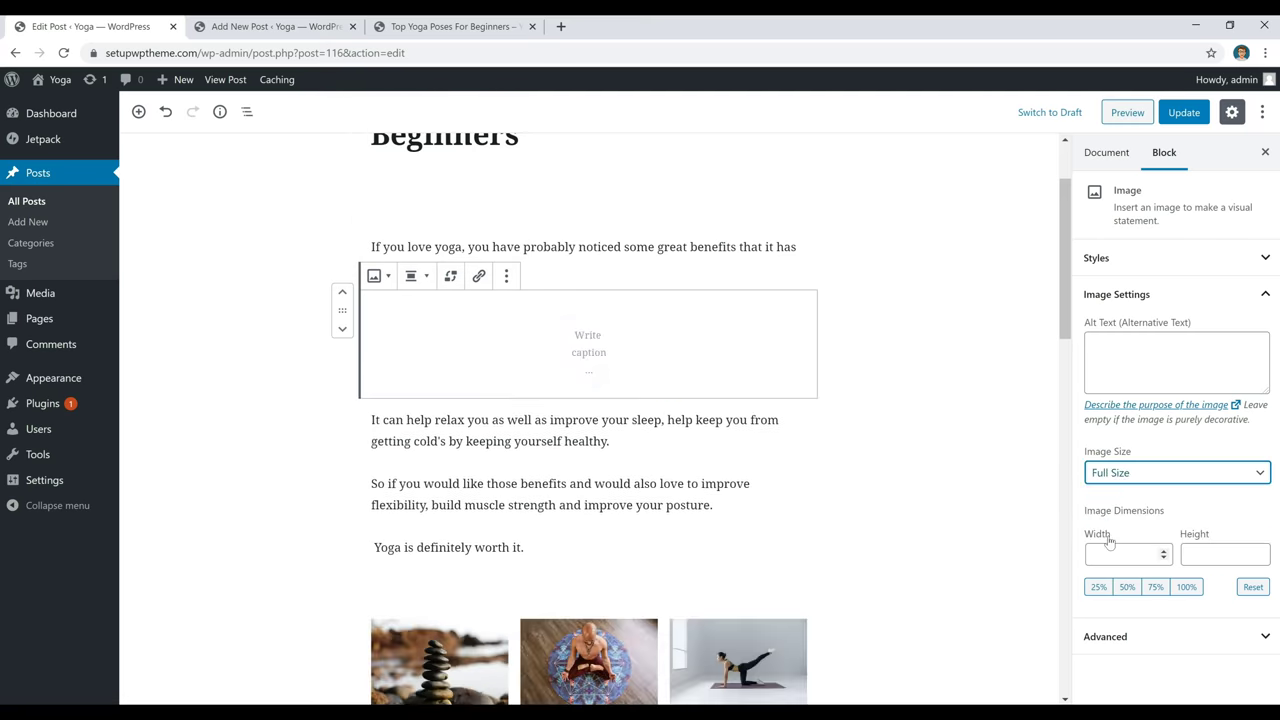
{"action": "left_click", "coordinate": [671, 392]}
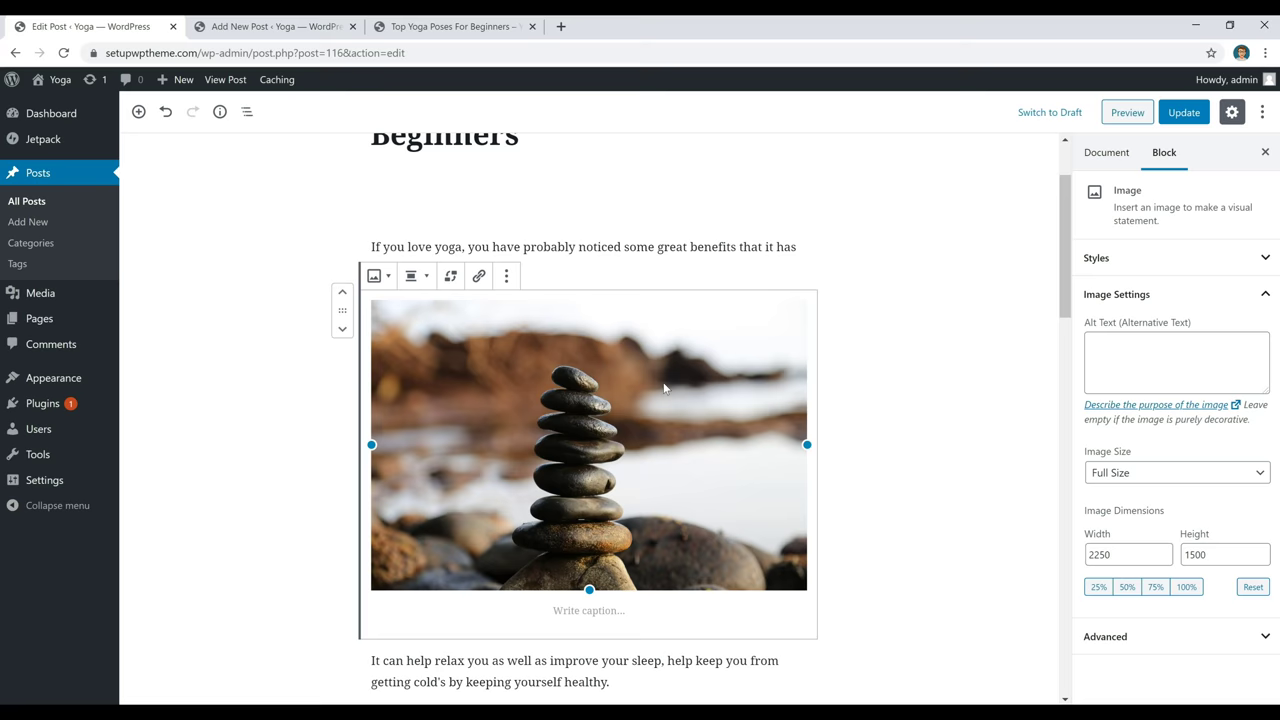
{"action": "key", "text": "BackSpace"}
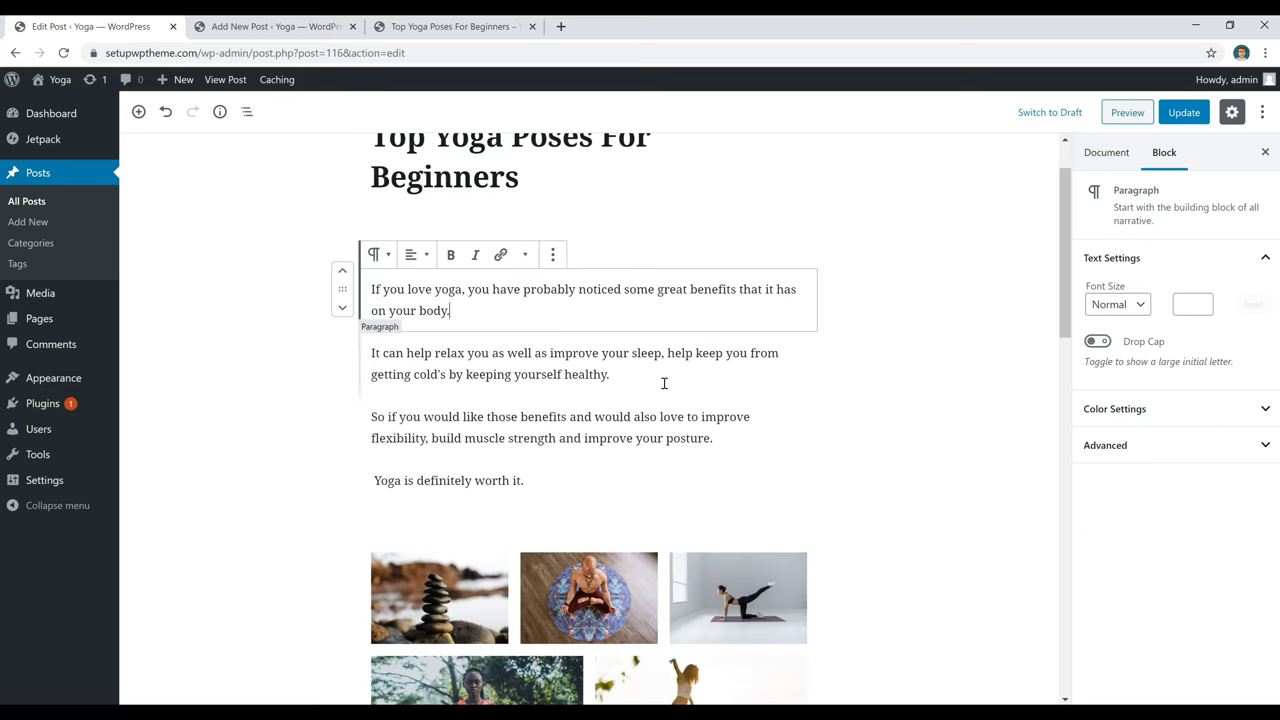
{"action": "left_click", "coordinate": [664, 383]}
{"action": "scroll", "coordinate": [676, 439], "scroll_direction": "up", "scroll_amount": 1}
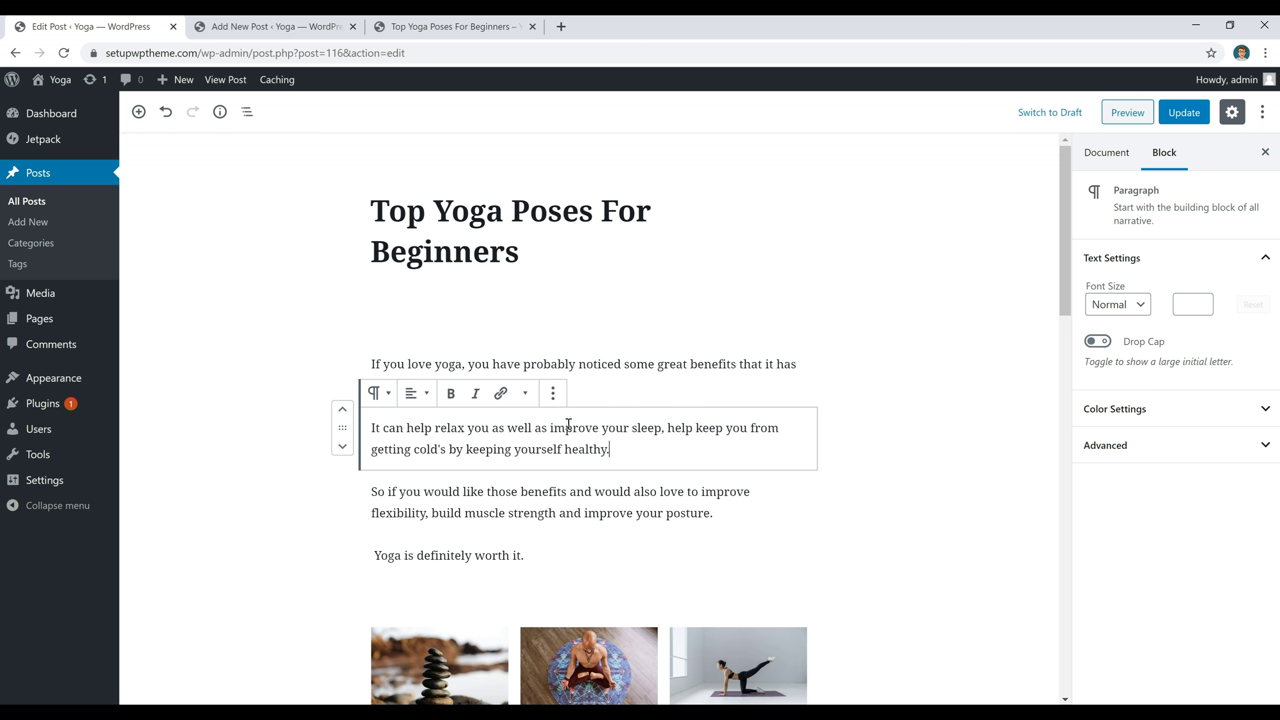
{"action": "left_click", "coordinate": [499, 396]}
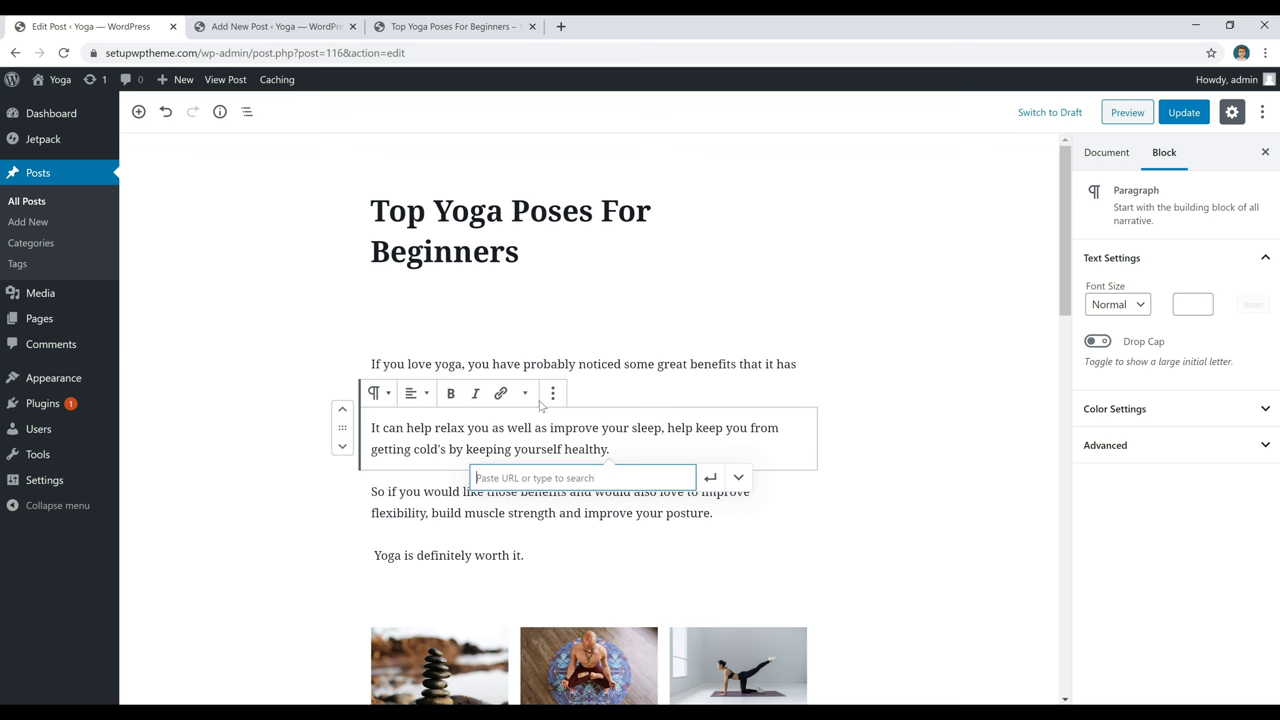
{"action": "left_click", "coordinate": [667, 326]}
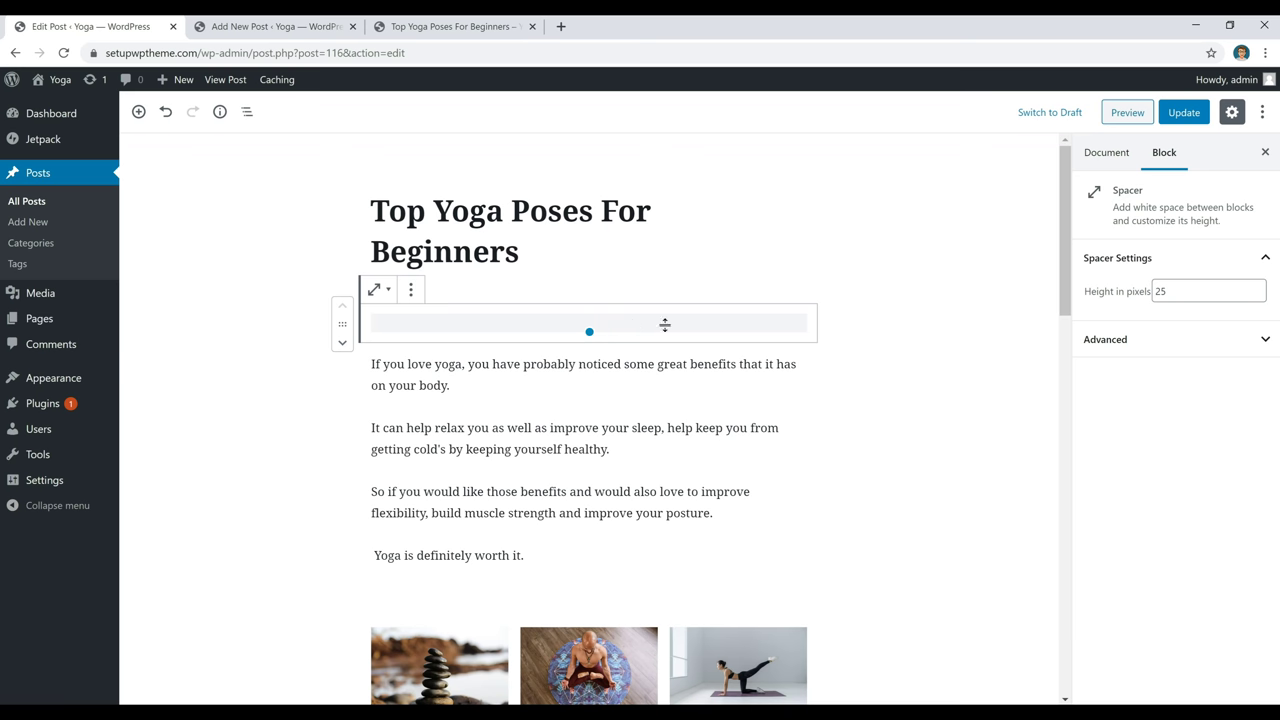
{"action": "left_click", "coordinate": [1177, 289]}
{"action": "key", "text": "ctrl+a"}
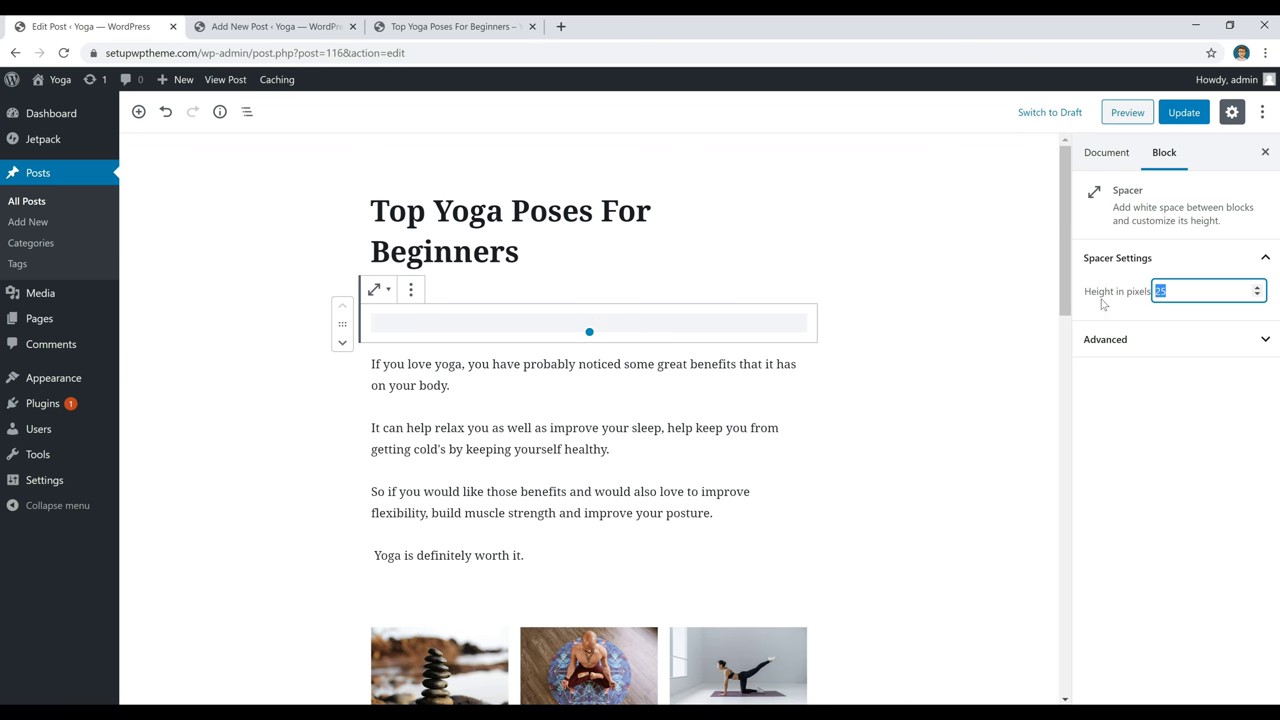
{"action": "type", "text": "50"}
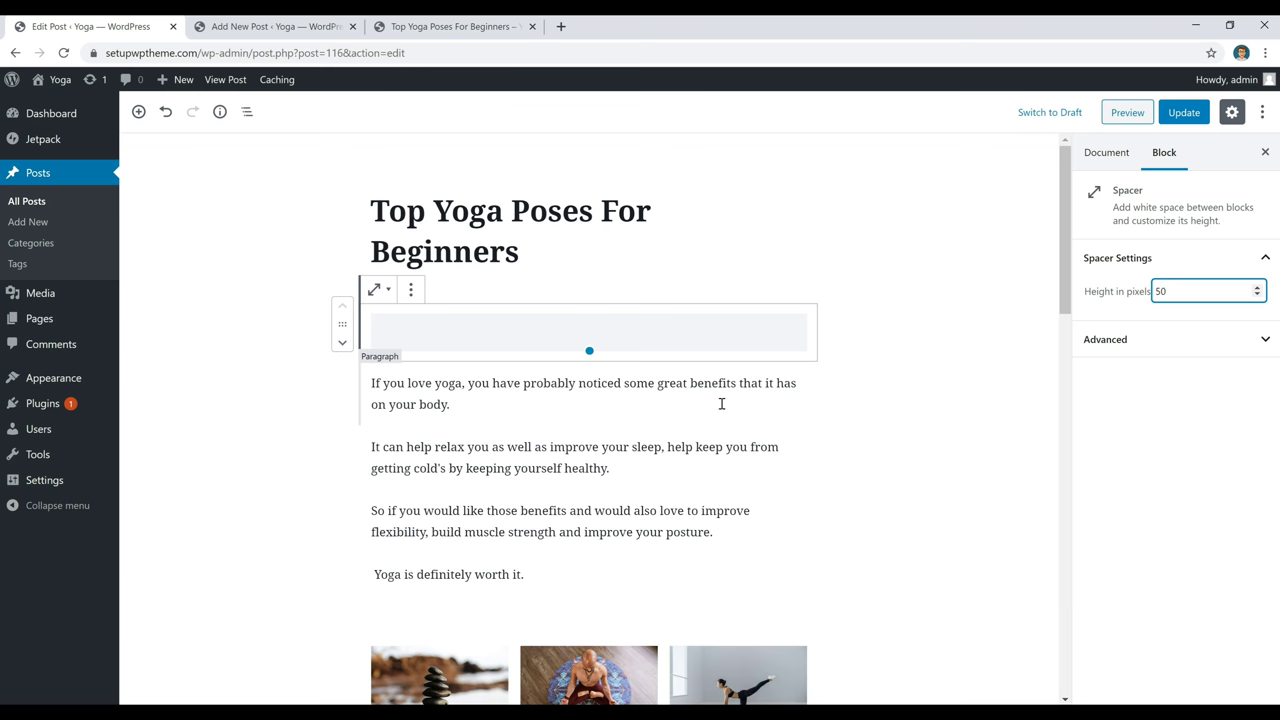
{"action": "left_click_drag", "start_coordinate": [1192, 290], "coordinate": [1143, 293]}
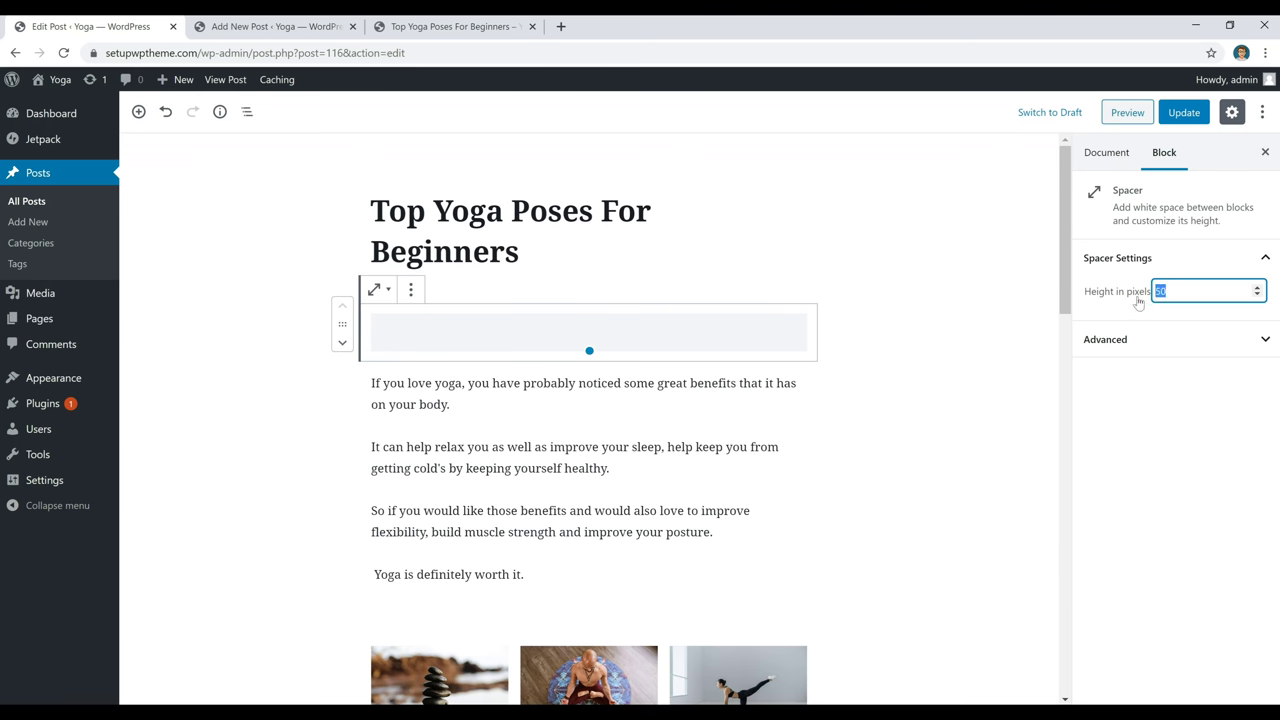
{"action": "type", "text": "25"}
{"action": "left_click", "coordinate": [585, 390]}
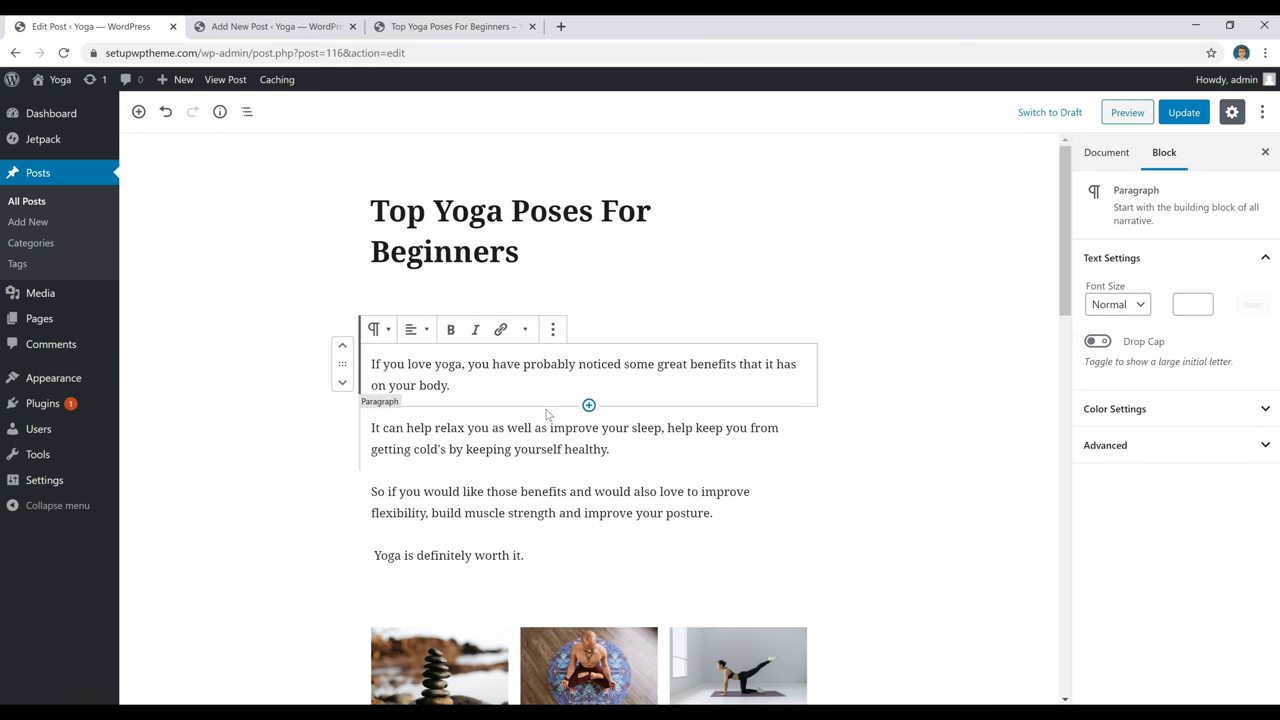
{"action": "left_click", "coordinate": [589, 405]}
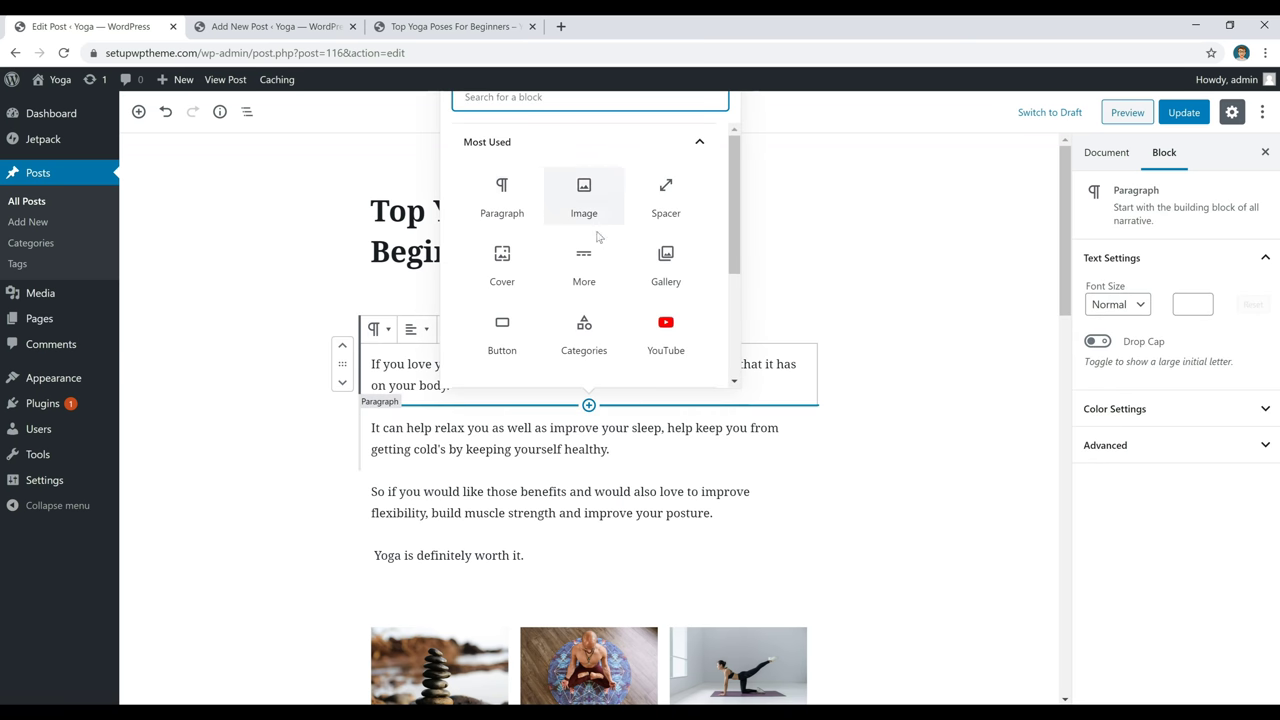
{"action": "type", "text": "spacer"}
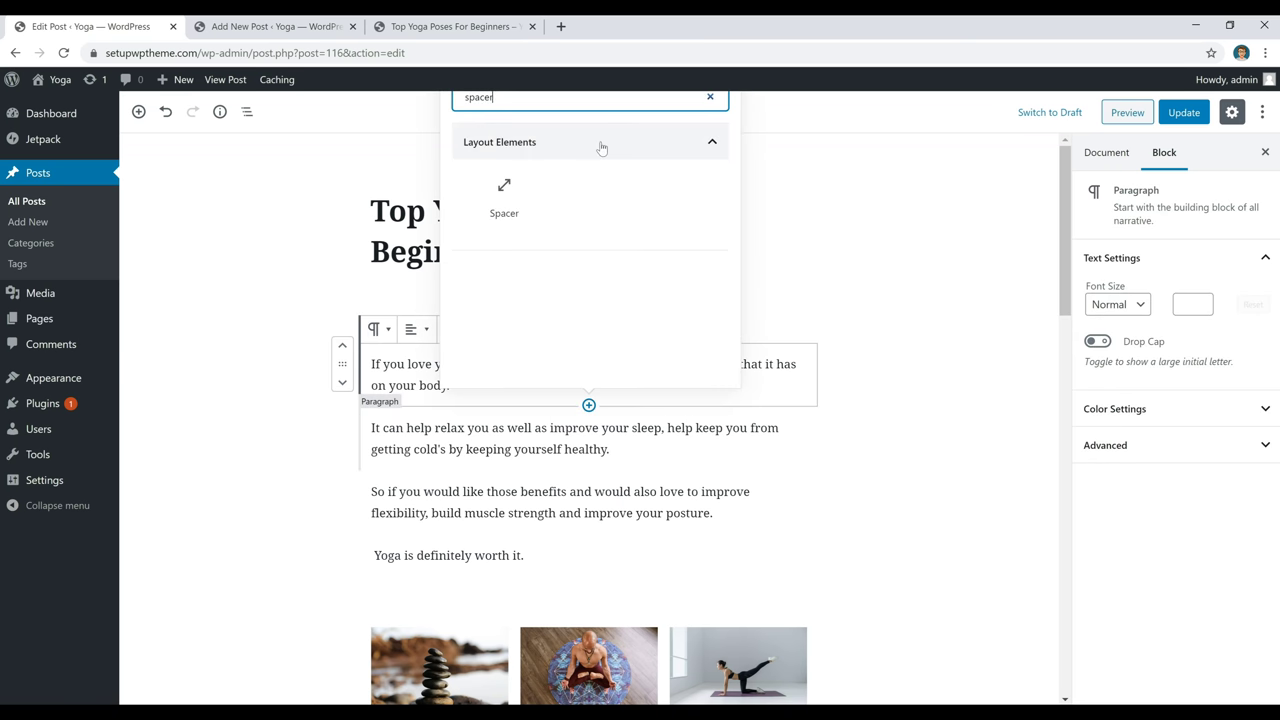
{"action": "left_click", "coordinate": [502, 205]}
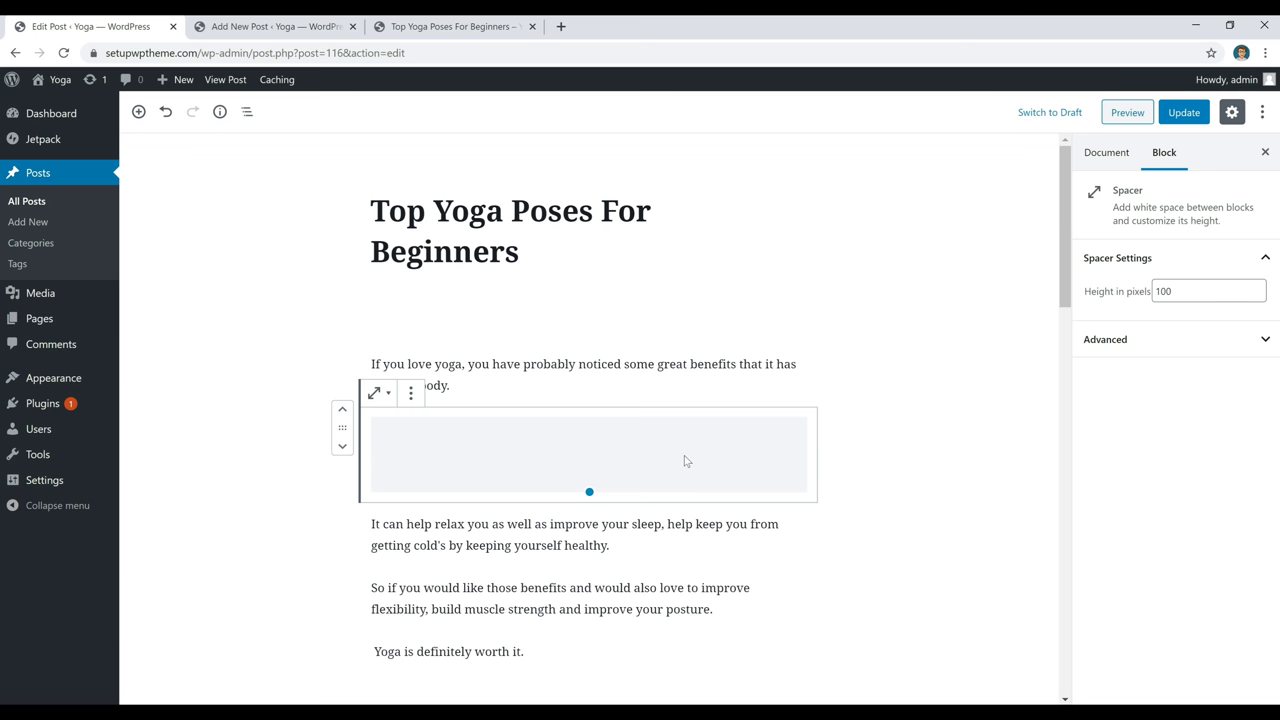
{"action": "key", "text": "Delete"}
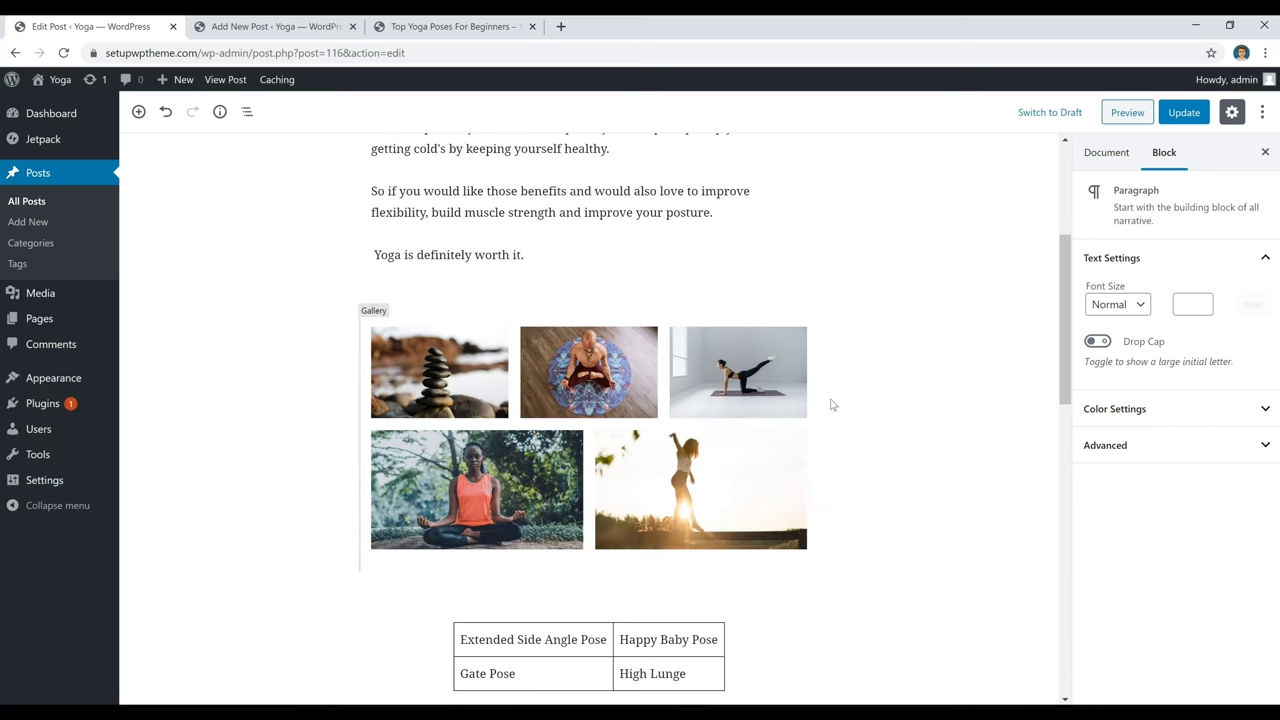
Insert an empty Gallery block after the paragraph ending 'Yoga is definitely worth it.'.
{"action": "left_click", "coordinate": [590, 412]}
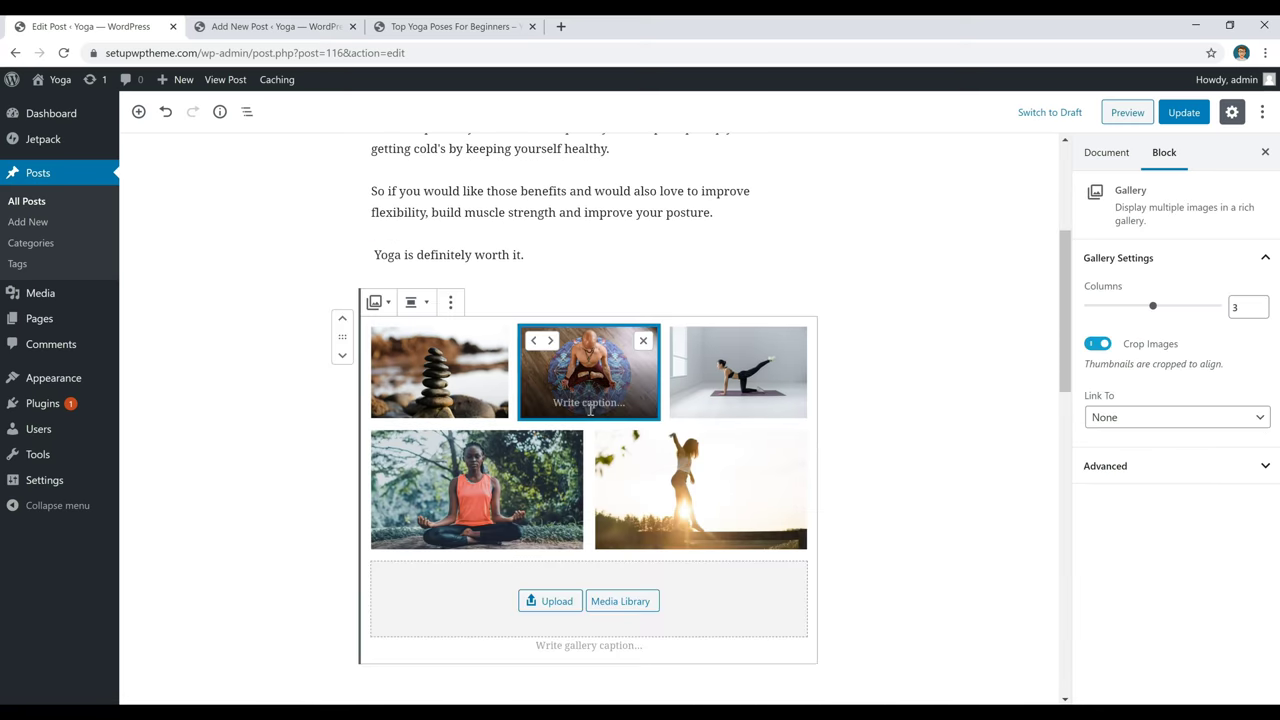
{"action": "left_click", "coordinate": [557, 257]}
{"action": "key", "text": "Return"}
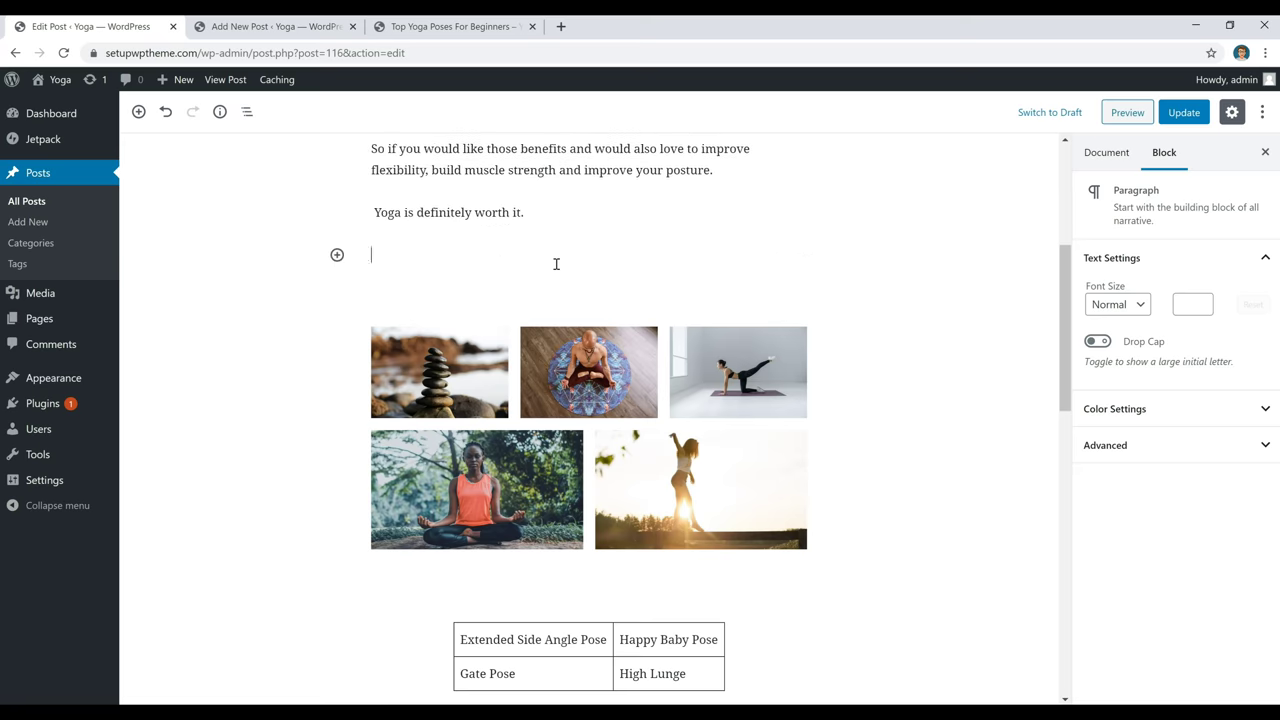
{"action": "left_click", "coordinate": [337, 256]}
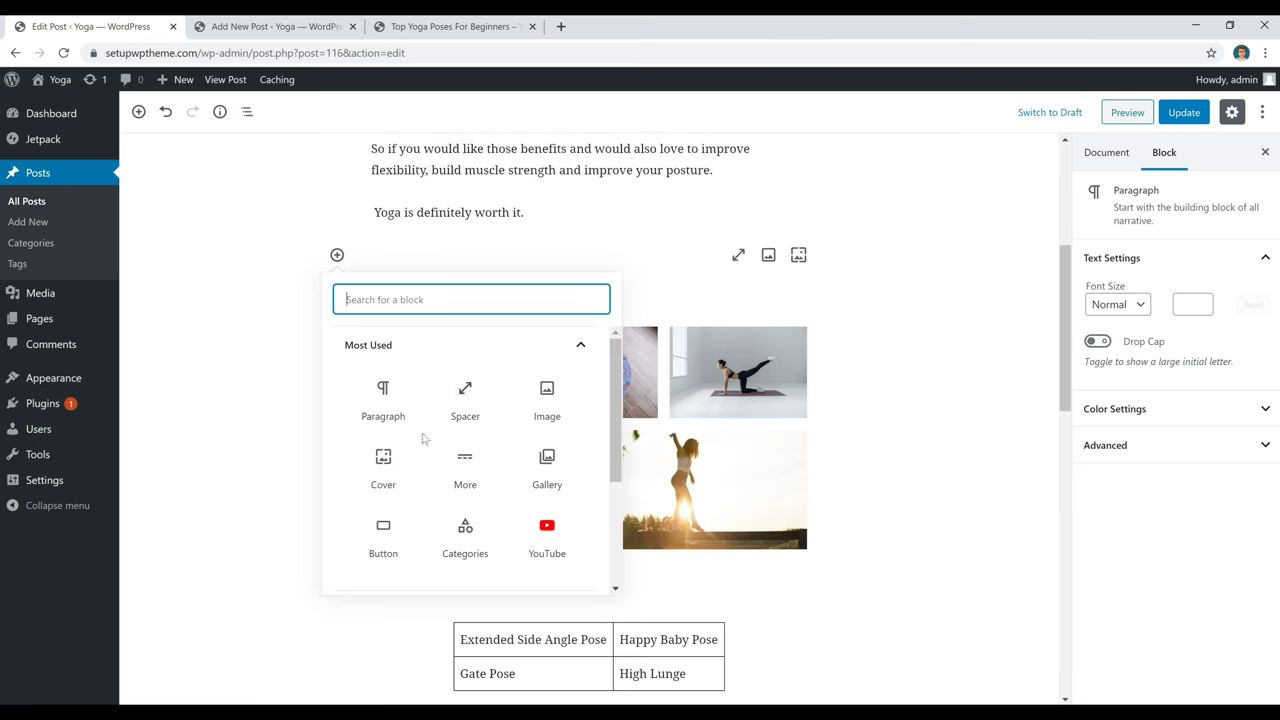
{"action": "left_click", "coordinate": [549, 468]}
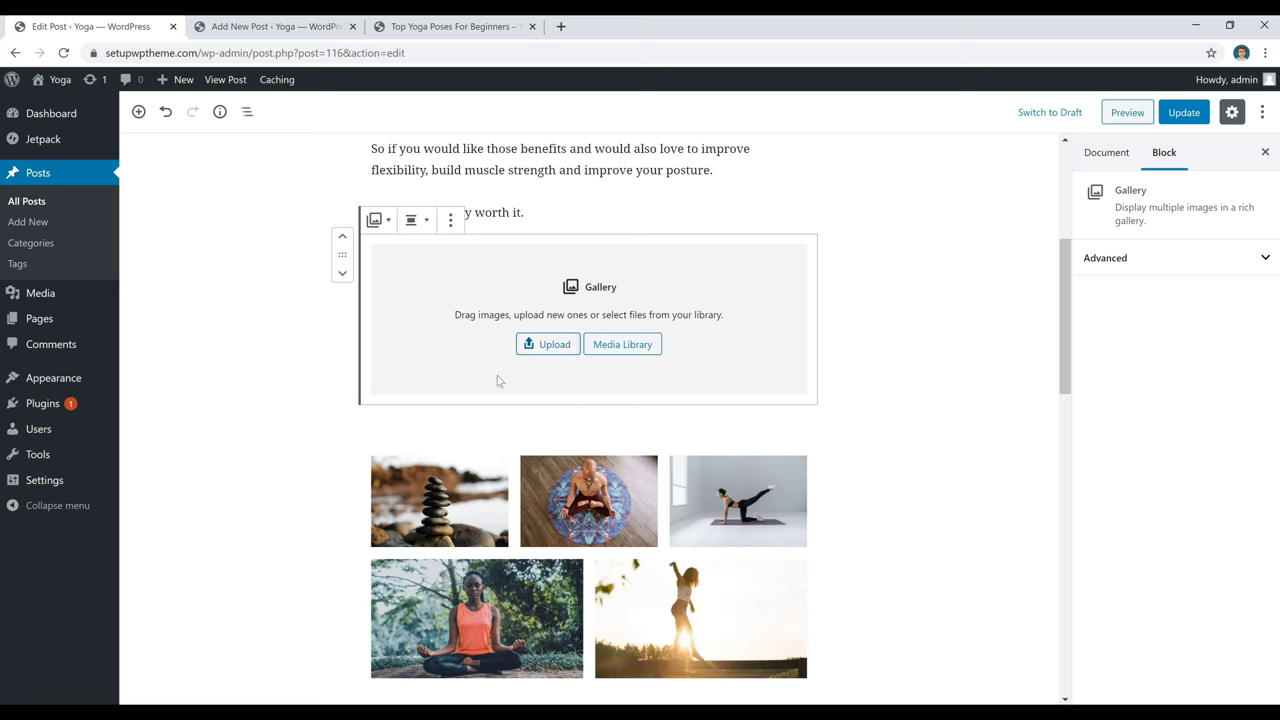
Below the poses table, open the block inserter and search for 'table'.
{"action": "scroll", "coordinate": [590, 445], "scroll_direction": "down", "scroll_amount": 3}
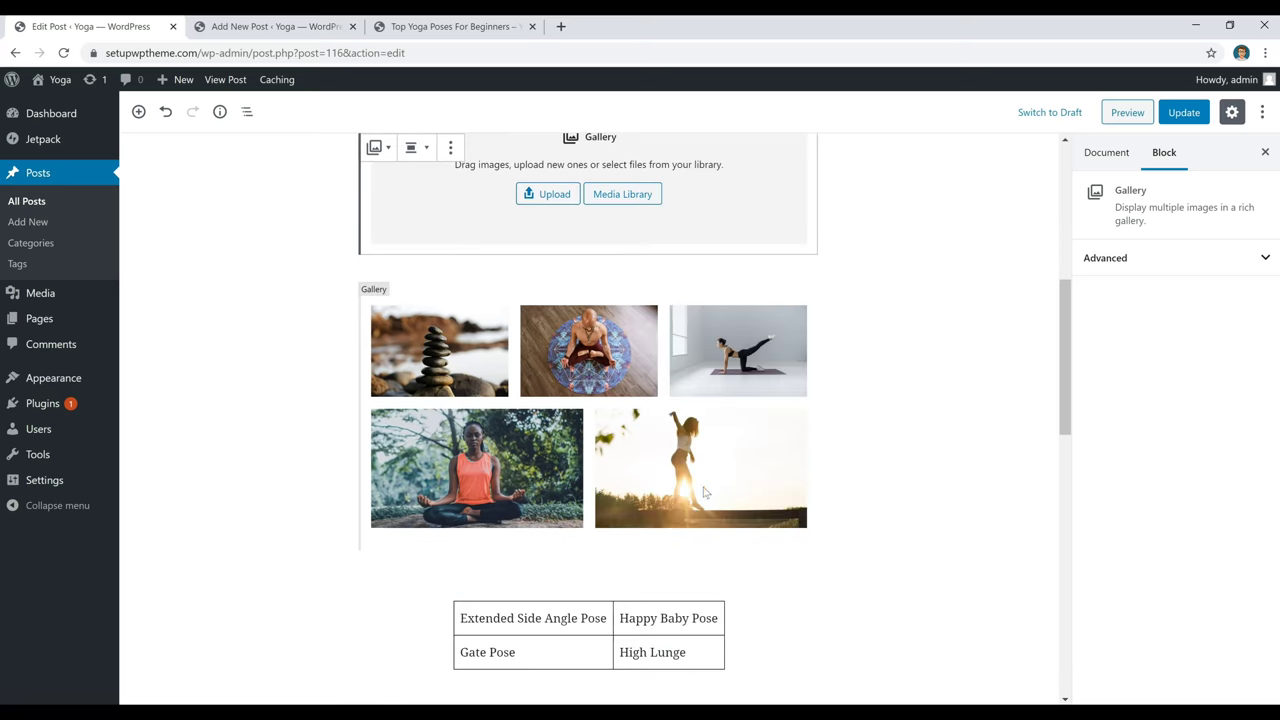
{"action": "scroll", "coordinate": [703, 492], "scroll_direction": "down", "scroll_amount": 5}
{"action": "left_click", "coordinate": [886, 343]}
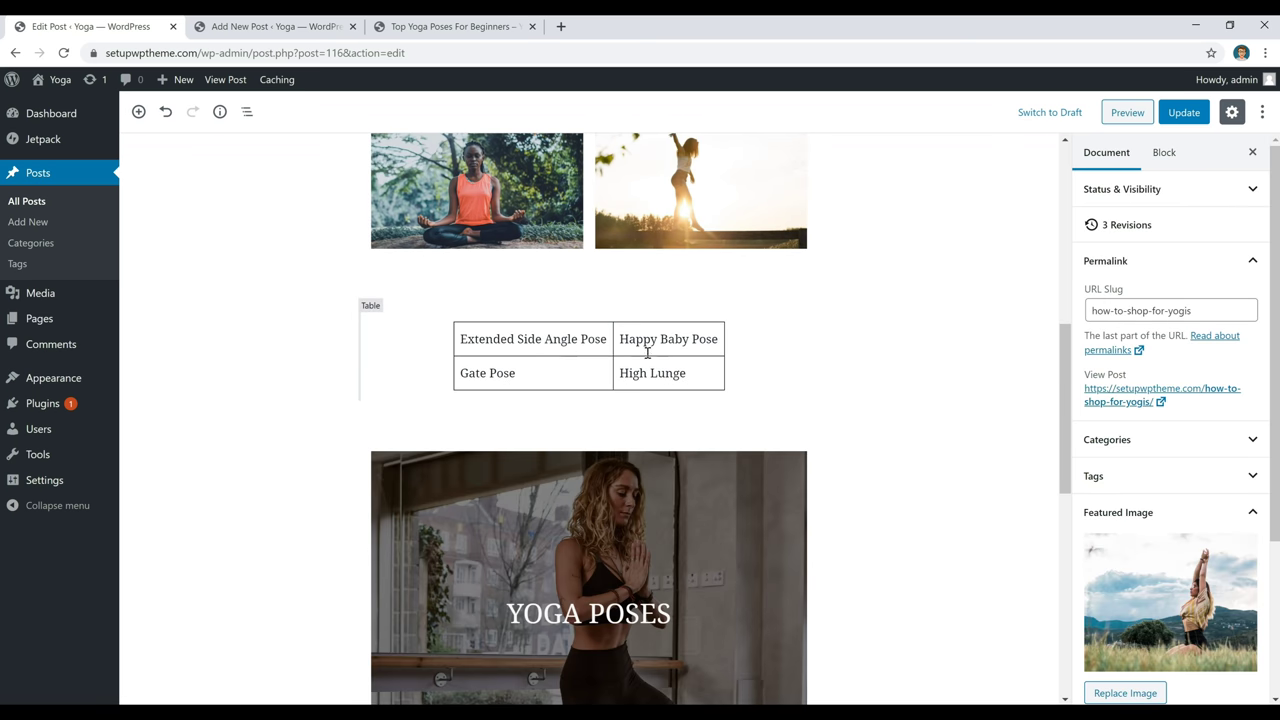
{"action": "left_click", "coordinate": [588, 401]}
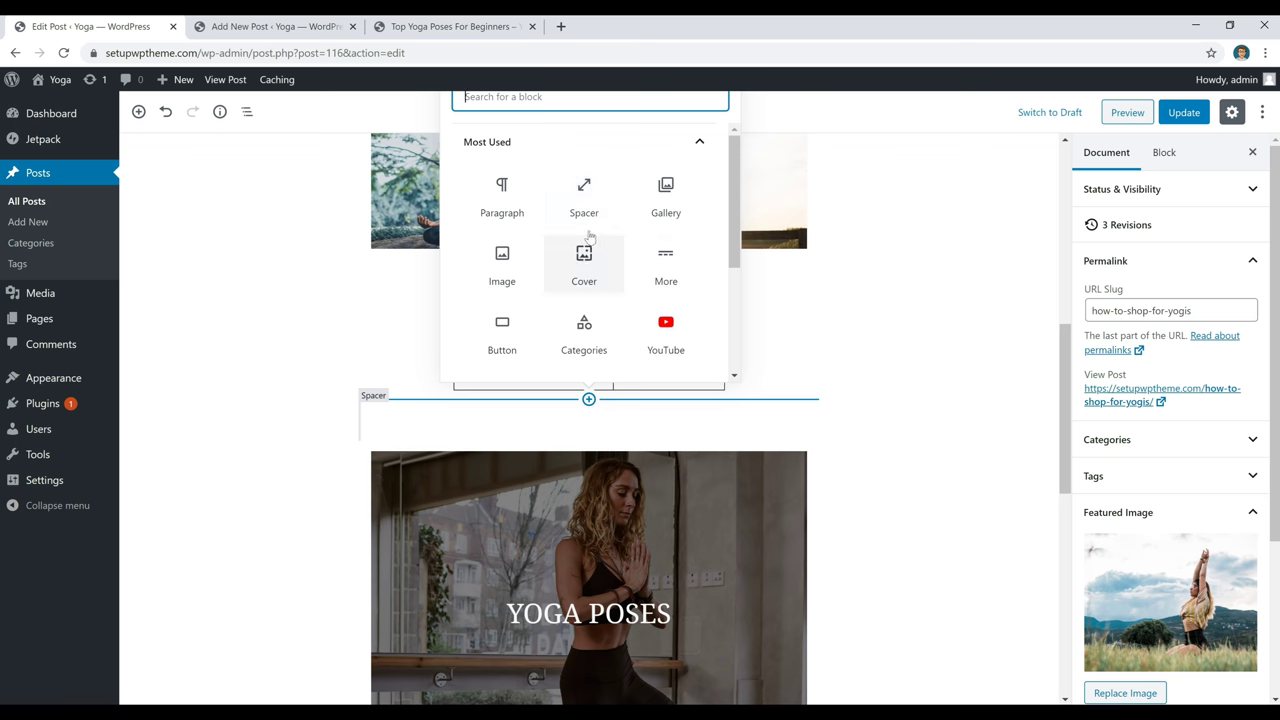
{"action": "type", "text": "table"}
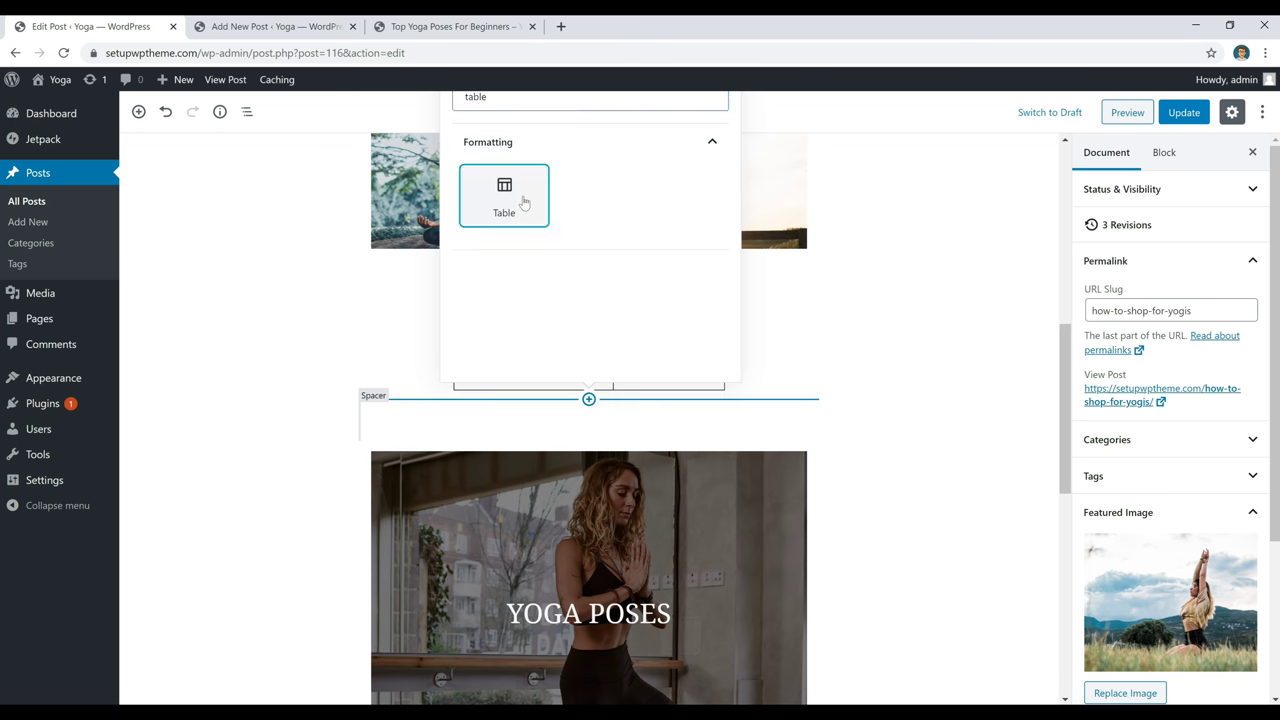
Insert an empty 2x2 Table block below the poses table and click through its cells.
{"action": "left_click", "coordinate": [521, 200]}
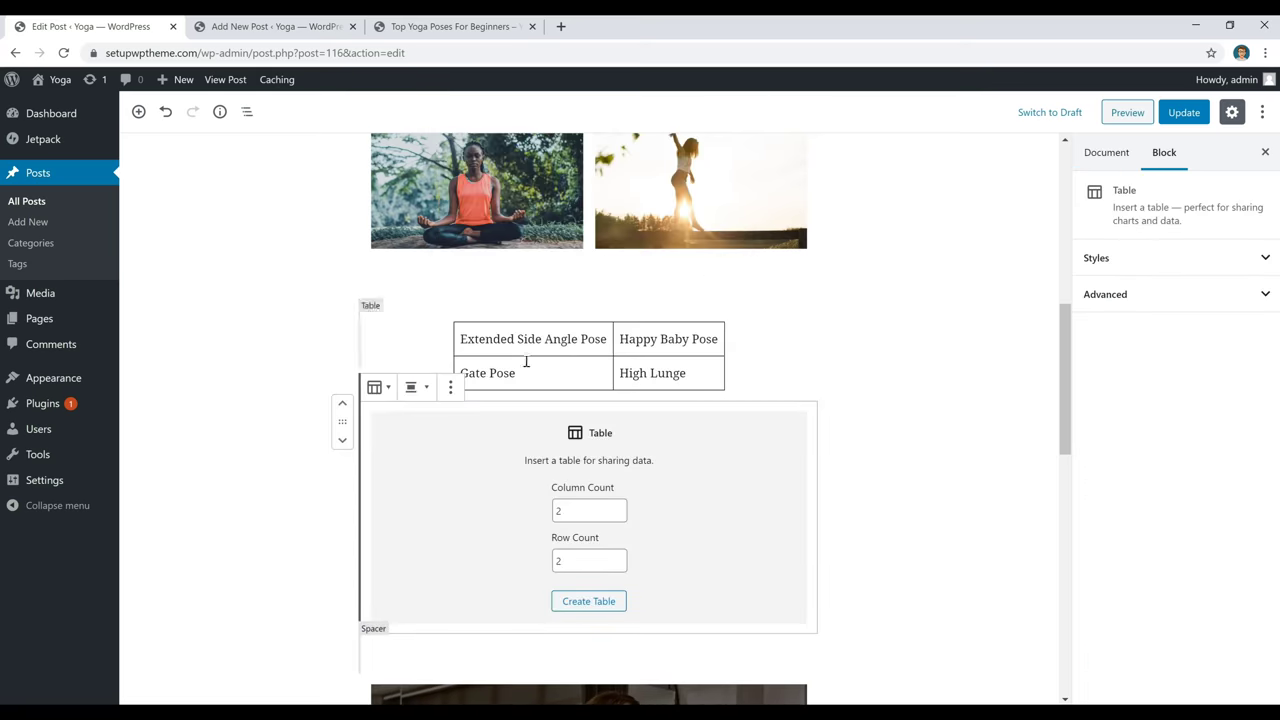
{"action": "left_click", "coordinate": [589, 604]}
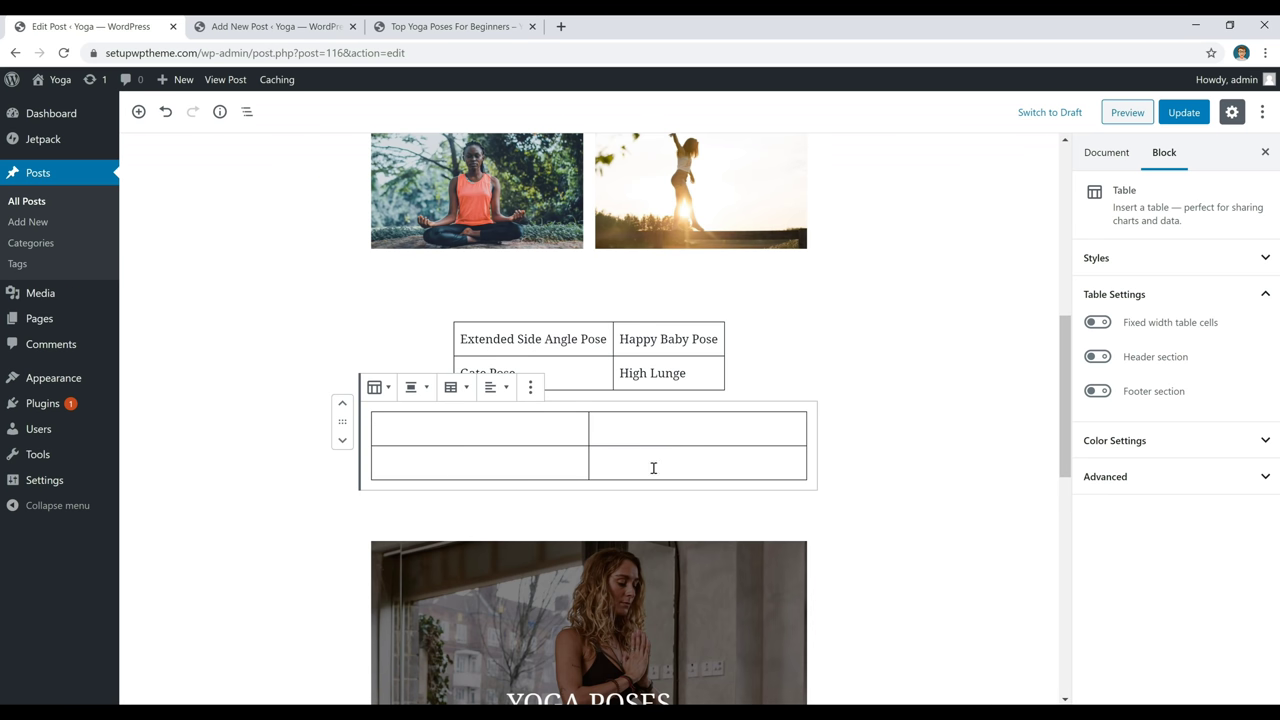
{"action": "left_click", "coordinate": [479, 430]}
{"action": "left_click", "coordinate": [645, 434]}
{"action": "left_click", "coordinate": [561, 458]}
{"action": "left_click", "coordinate": [613, 462]}
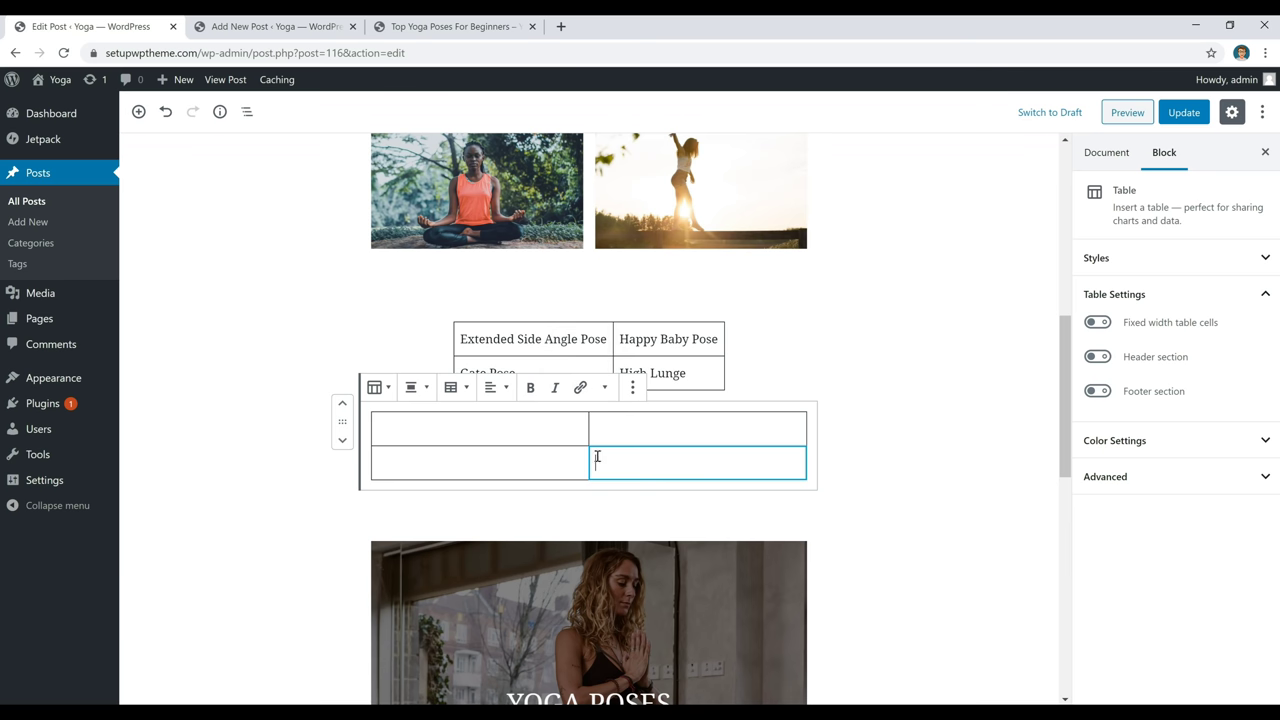
Delete the empty table with Shift+Alt+Z and select the YOGA POSES cover.
{"action": "key", "text": "shift+alt+z"}
{"action": "scroll", "coordinate": [594, 454], "scroll_direction": "down", "scroll_amount": 2}
{"action": "left_click", "coordinate": [691, 315]}
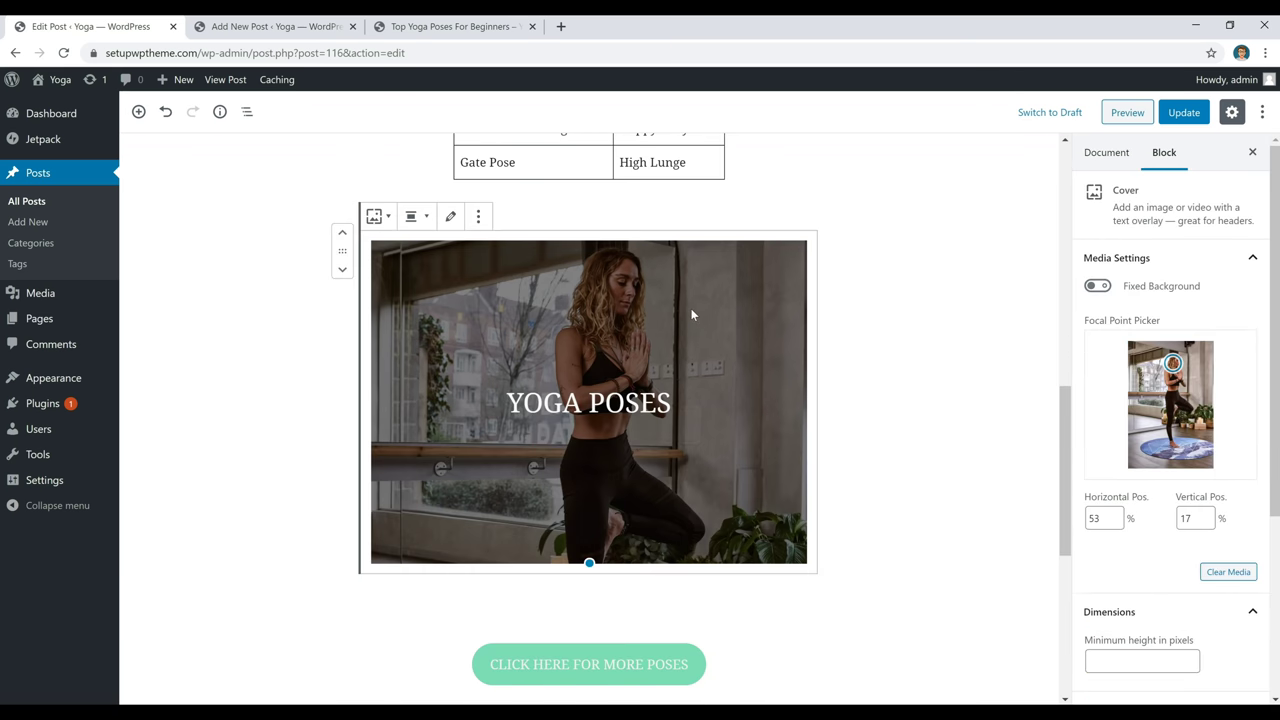
Insert a Cover block below YOGA POSES and upload the yoga-mat photo as its image.
{"action": "left_click", "coordinate": [874, 329]}
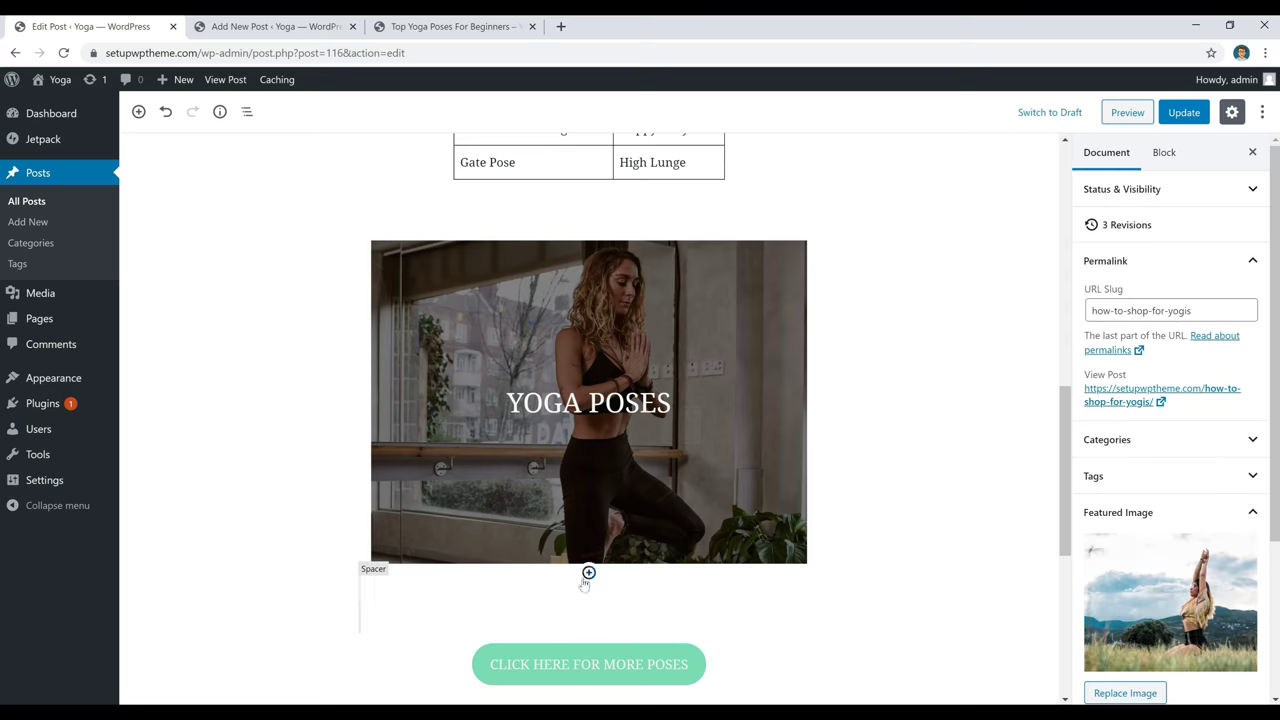
{"action": "left_click", "coordinate": [588, 572]}
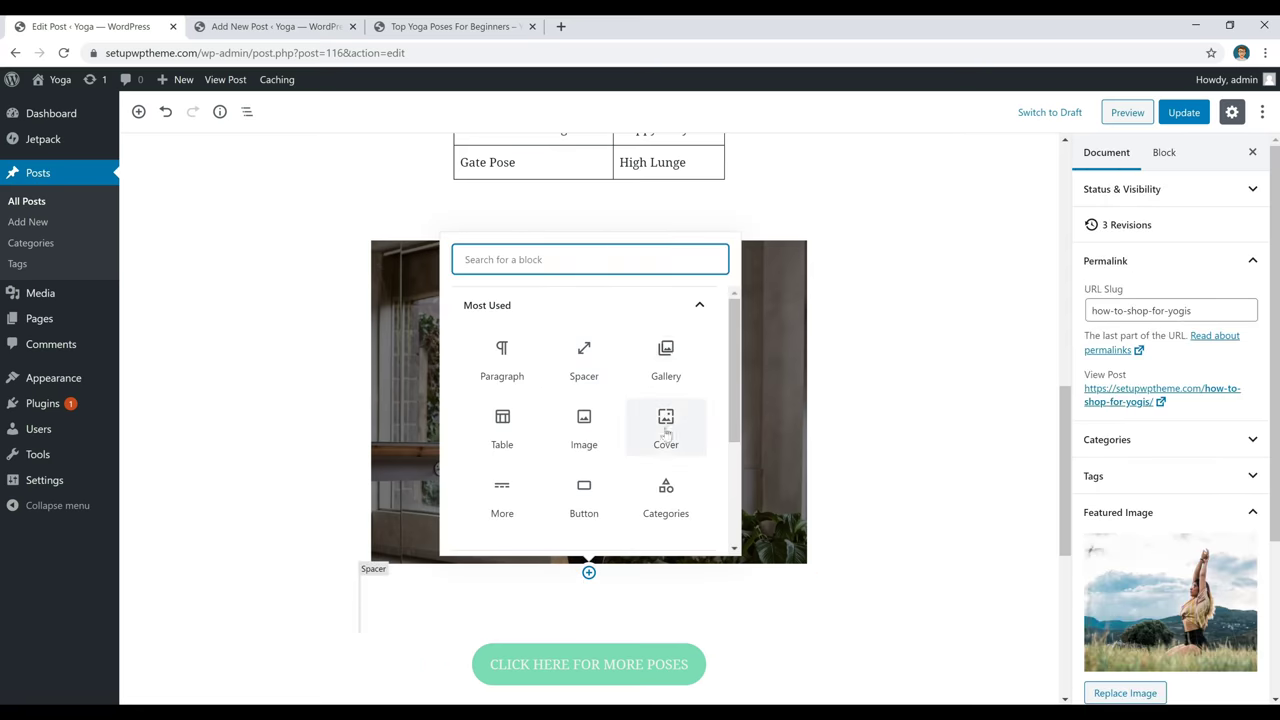
{"action": "type", "text": "cover"}
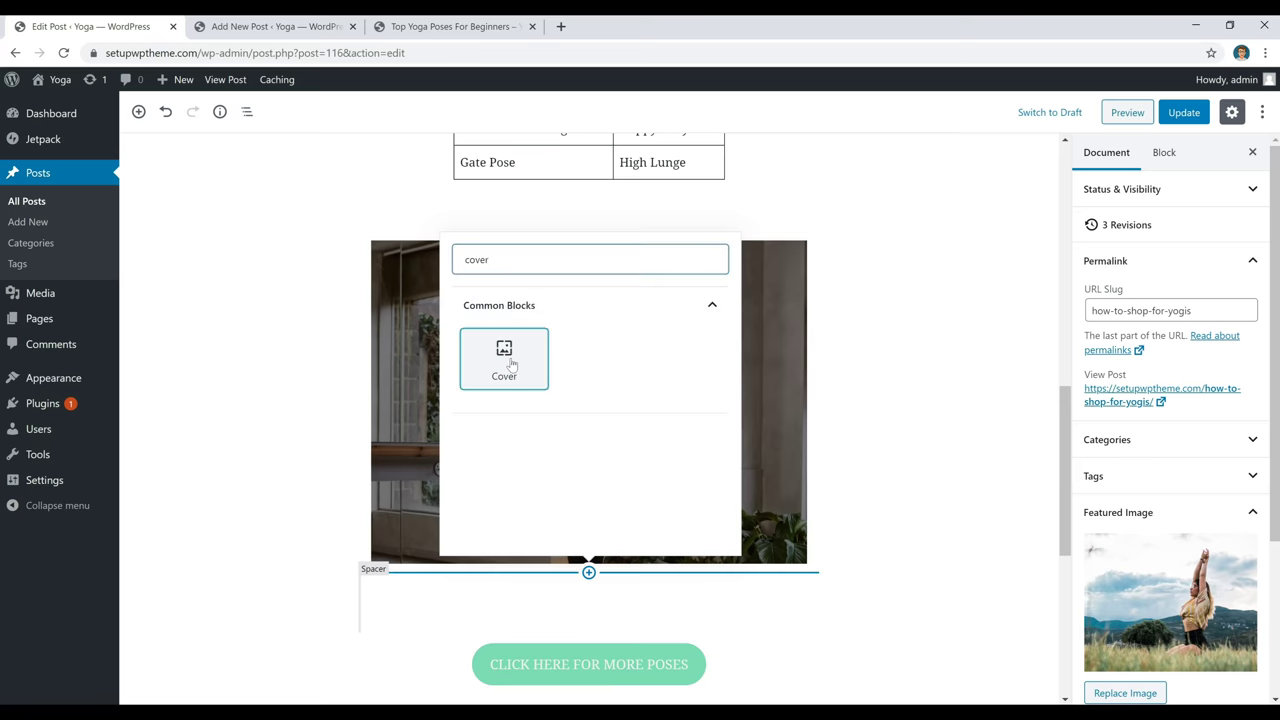
{"action": "left_click", "coordinate": [510, 360]}
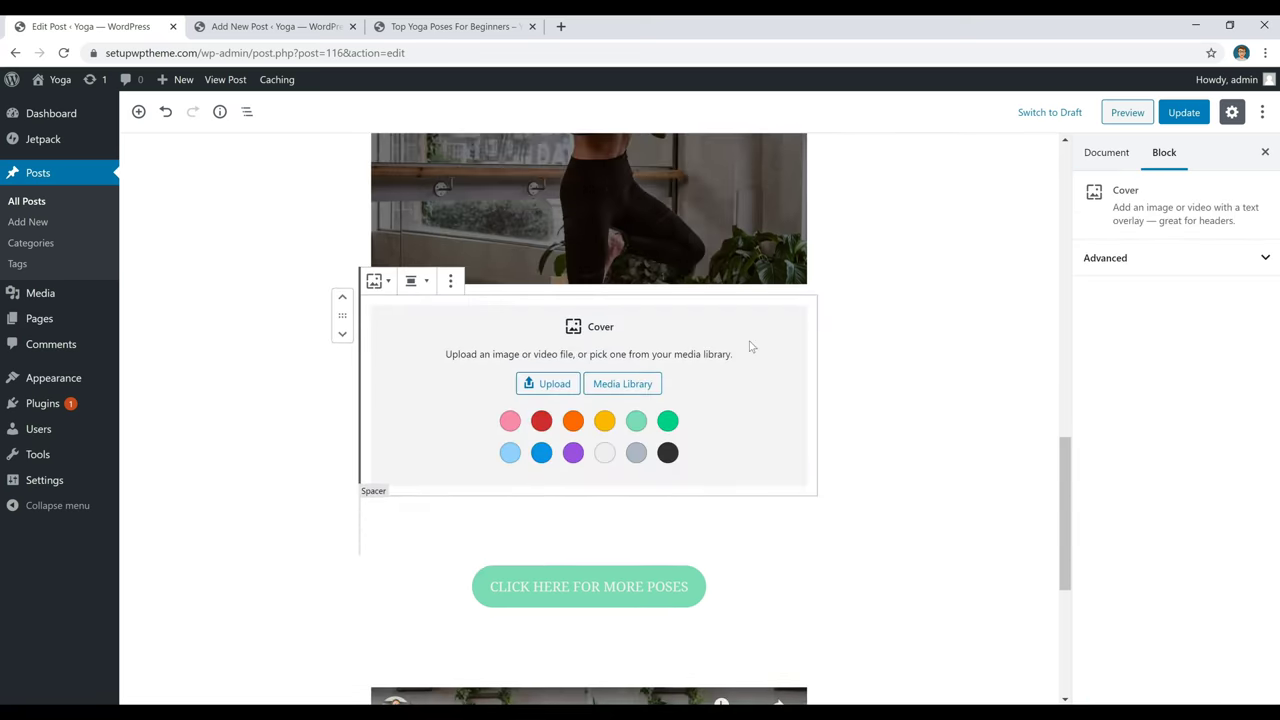
{"action": "left_click", "coordinate": [550, 384]}
{"action": "left_click", "coordinate": [402, 376]}
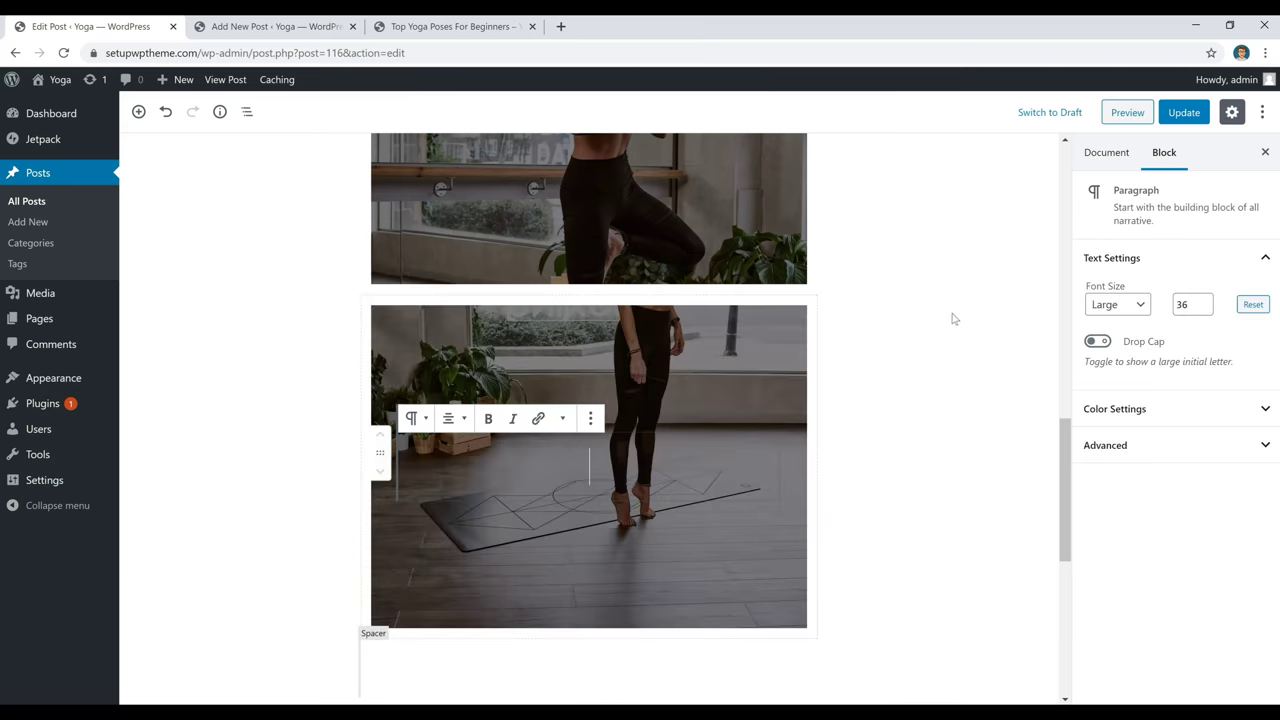
Select the spacer under the new cover, then the CLICK HERE FOR MORE POSES button.
{"action": "scroll", "coordinate": [953, 318], "scroll_direction": "down", "scroll_amount": 4}
{"action": "left_click", "coordinate": [743, 297]}
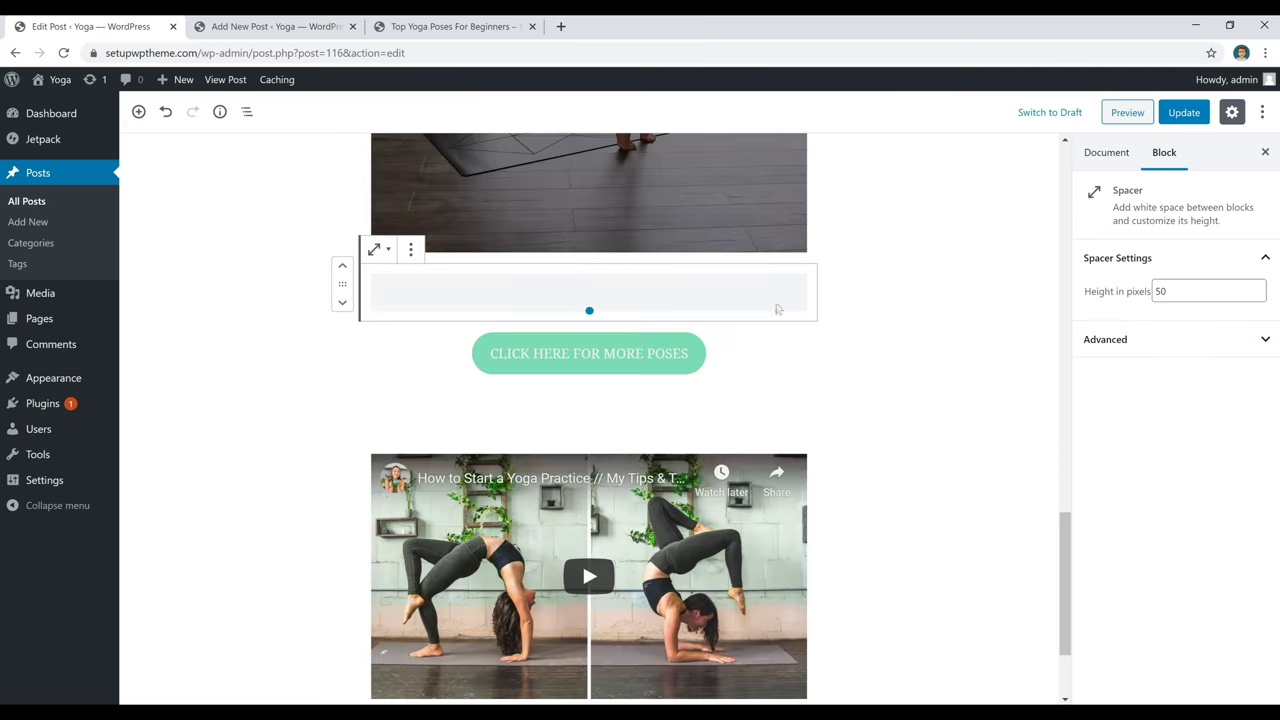
{"action": "left_click", "coordinate": [688, 354]}
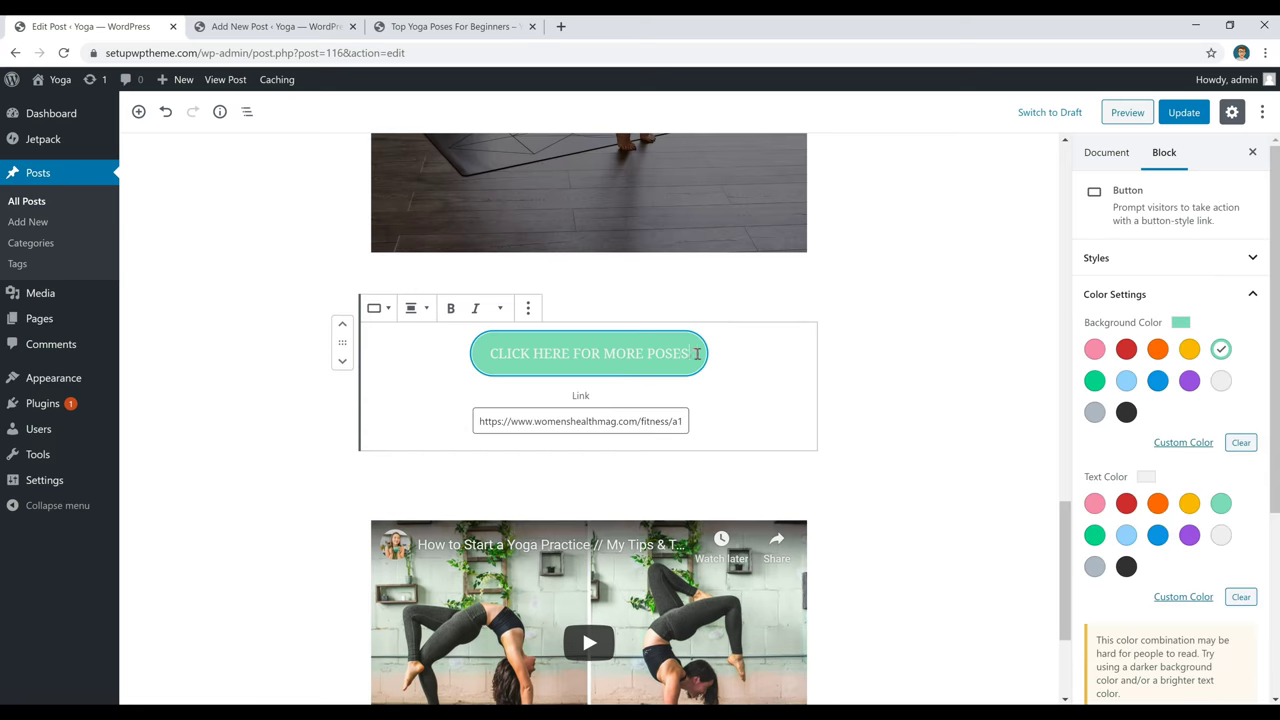
{"action": "left_click", "coordinate": [589, 450]}
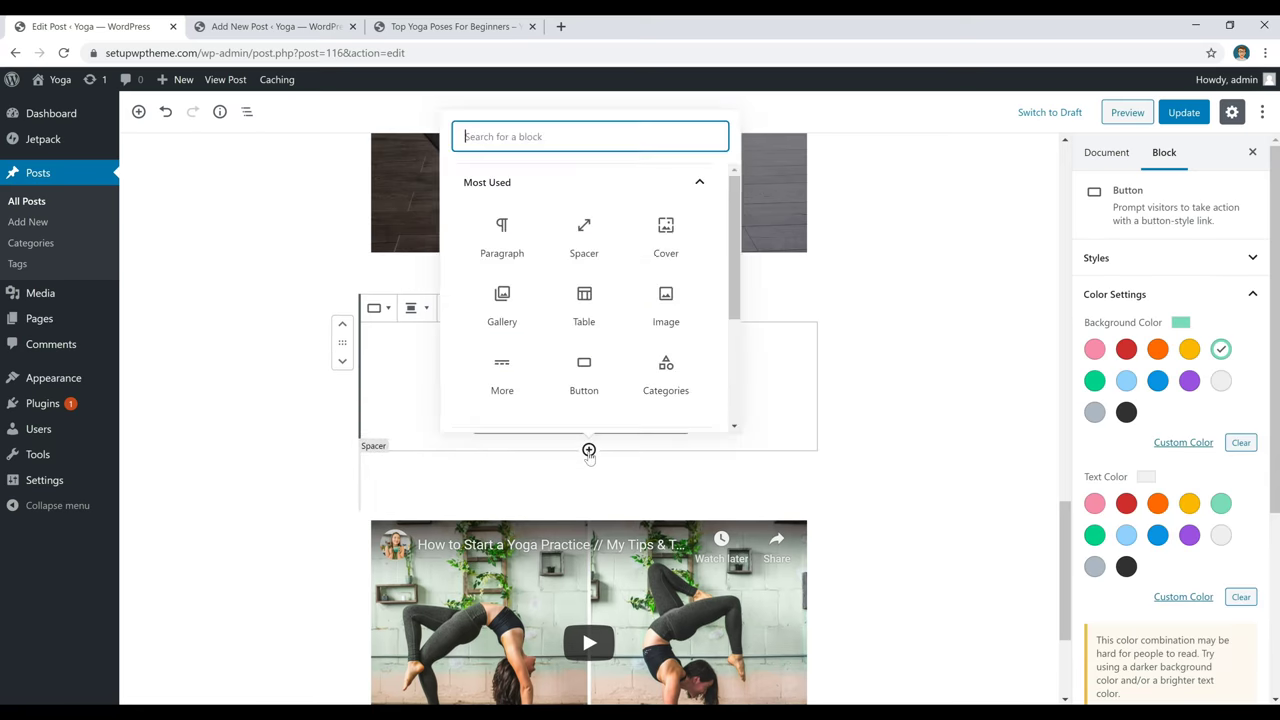
{"action": "left_click", "coordinate": [585, 388]}
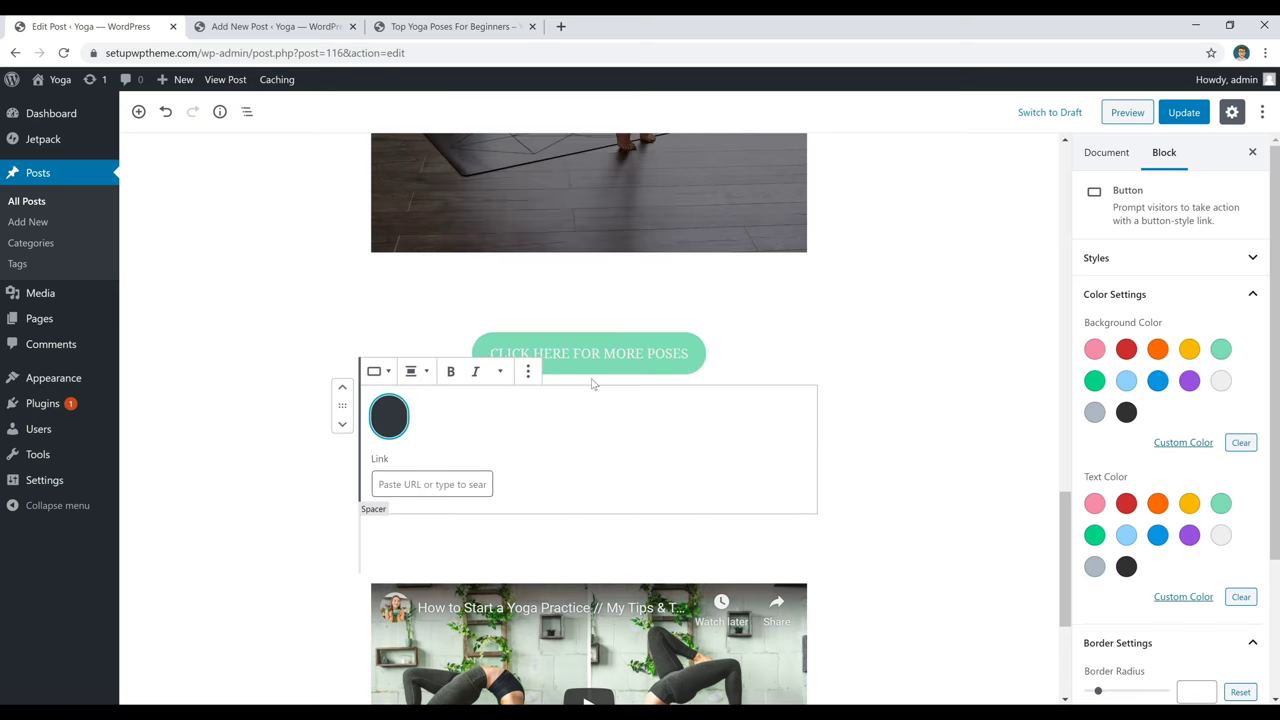
{"action": "type", "text": "fhdffdhdh"}
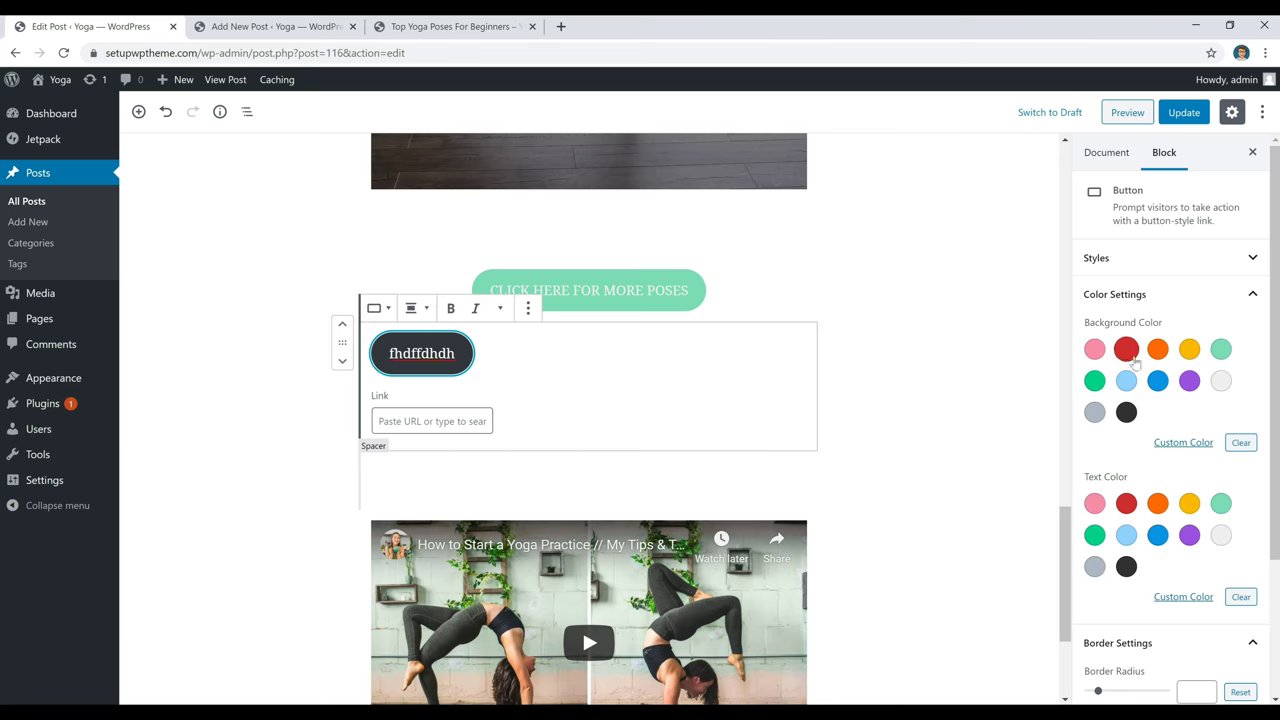
{"action": "scroll", "coordinate": [1124, 350], "scroll_direction": "down", "scroll_amount": 3}
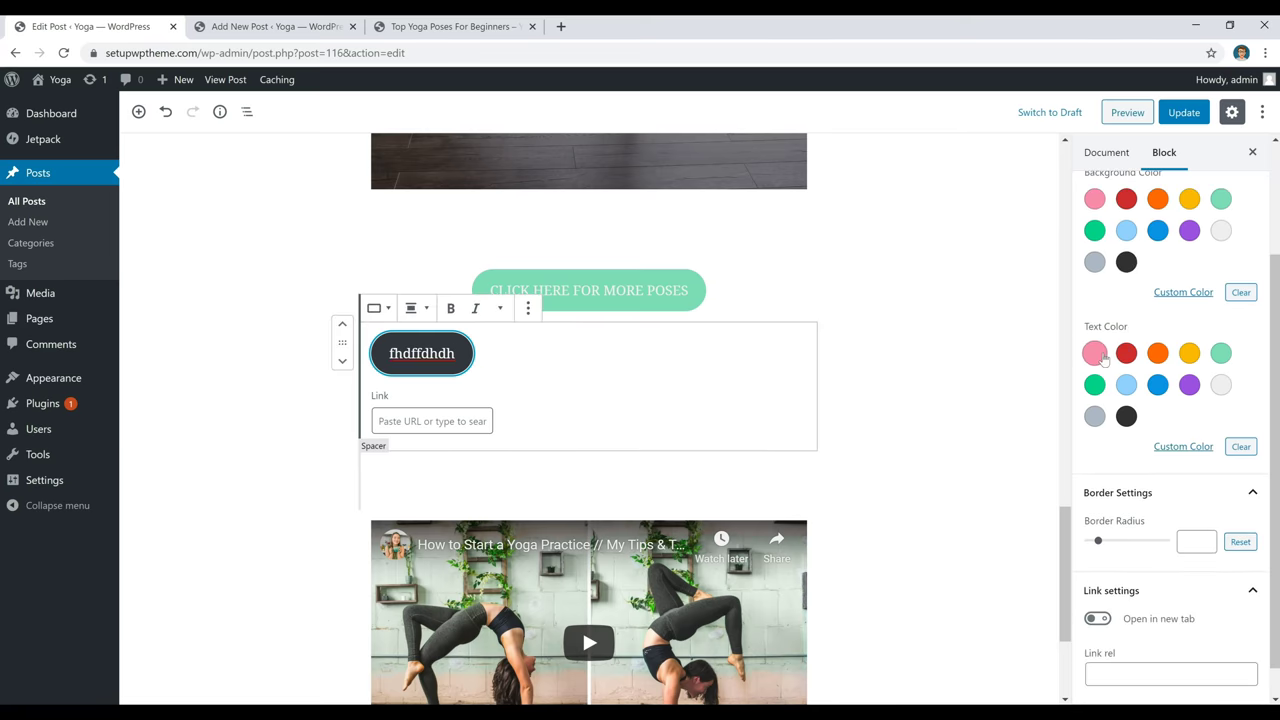
{"action": "scroll", "coordinate": [1161, 370], "scroll_direction": "down", "scroll_amount": 1}
{"action": "scroll", "coordinate": [1161, 370], "scroll_direction": "down", "scroll_amount": 1}
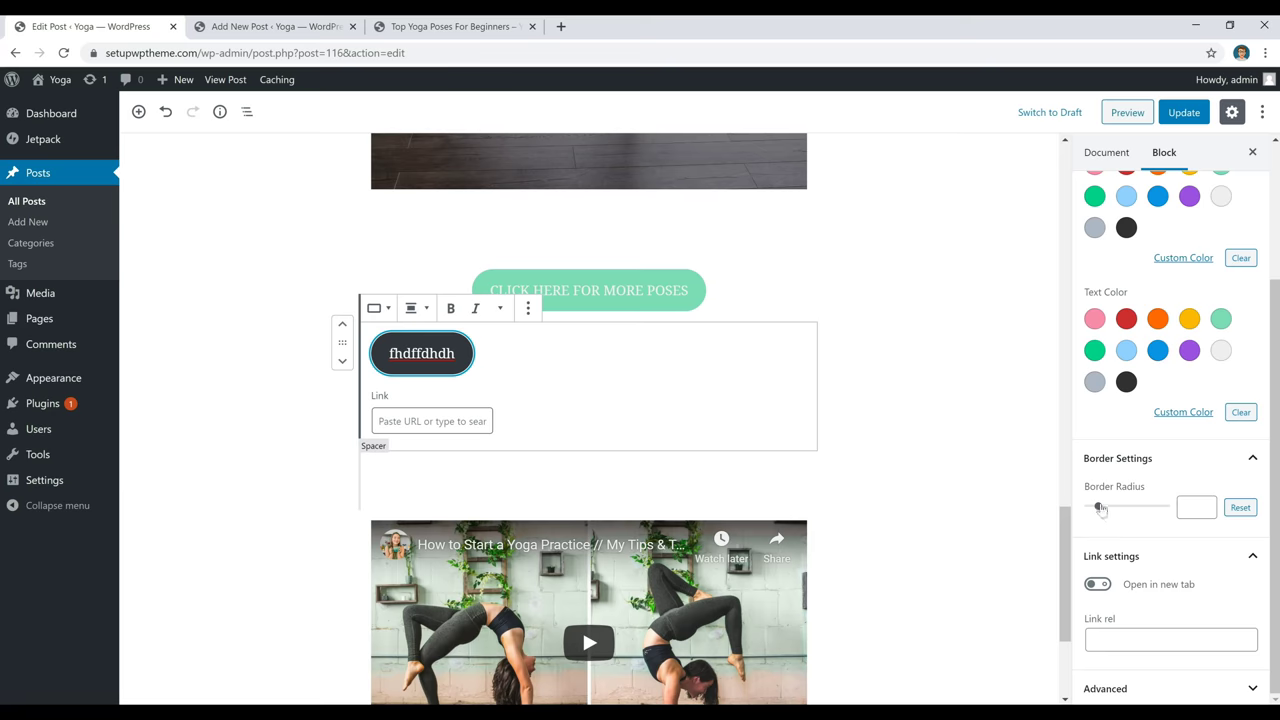
{"action": "mouse_move", "coordinate": [1098, 507]}
{"action": "left_mouse_down"}
{"action": "mouse_move", "coordinate": [1159, 508]}
{"action": "mouse_move", "coordinate": [1073, 520]}
{"action": "mouse_move", "coordinate": [1105, 516]}
{"action": "left_mouse_up"}
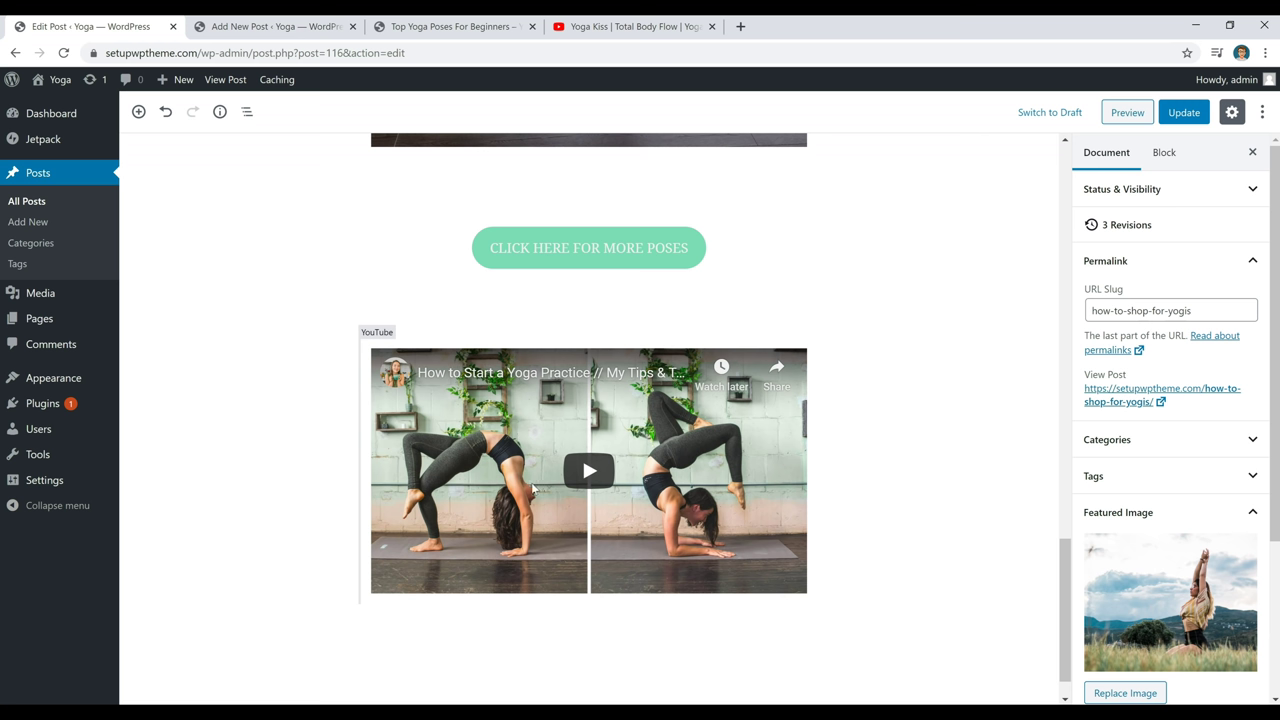
Copy the Yoga Kiss | Total Body Flow video URL from YouTube and return to Edit Post.
{"action": "left_click", "coordinate": [644, 28]}
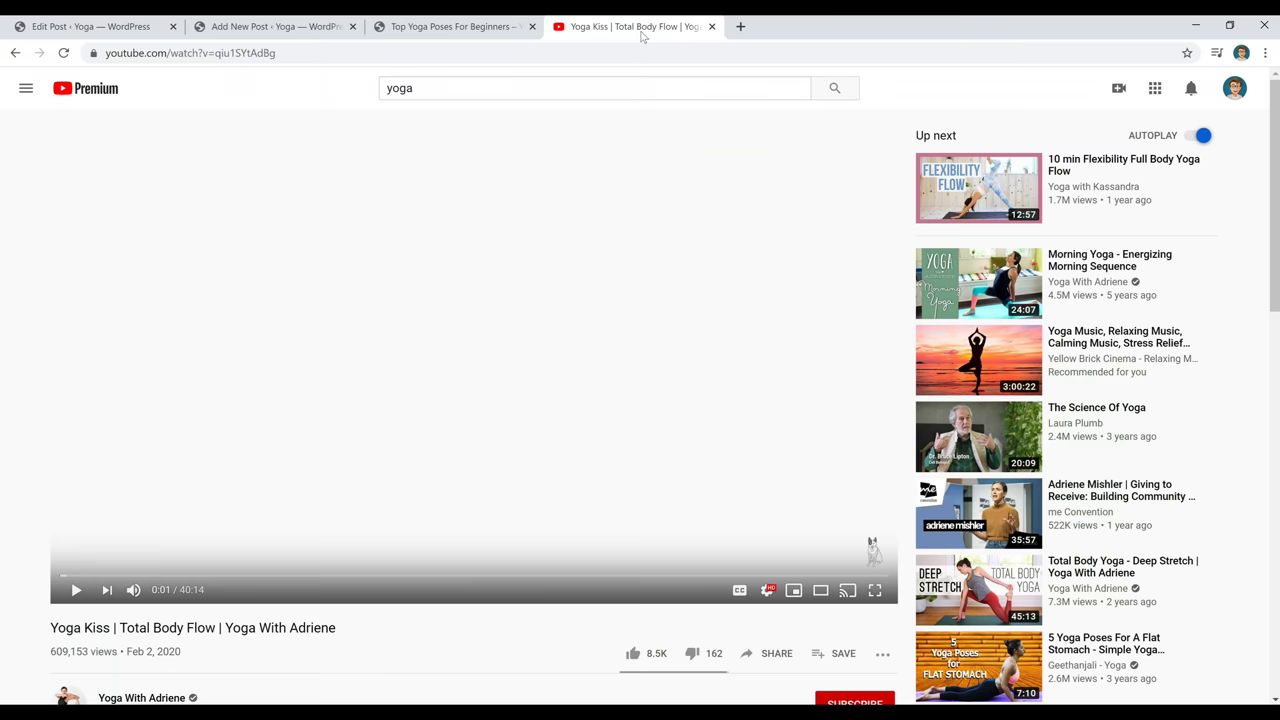
{"action": "left_click", "coordinate": [449, 49]}
{"action": "key", "text": "ctrl+c"}
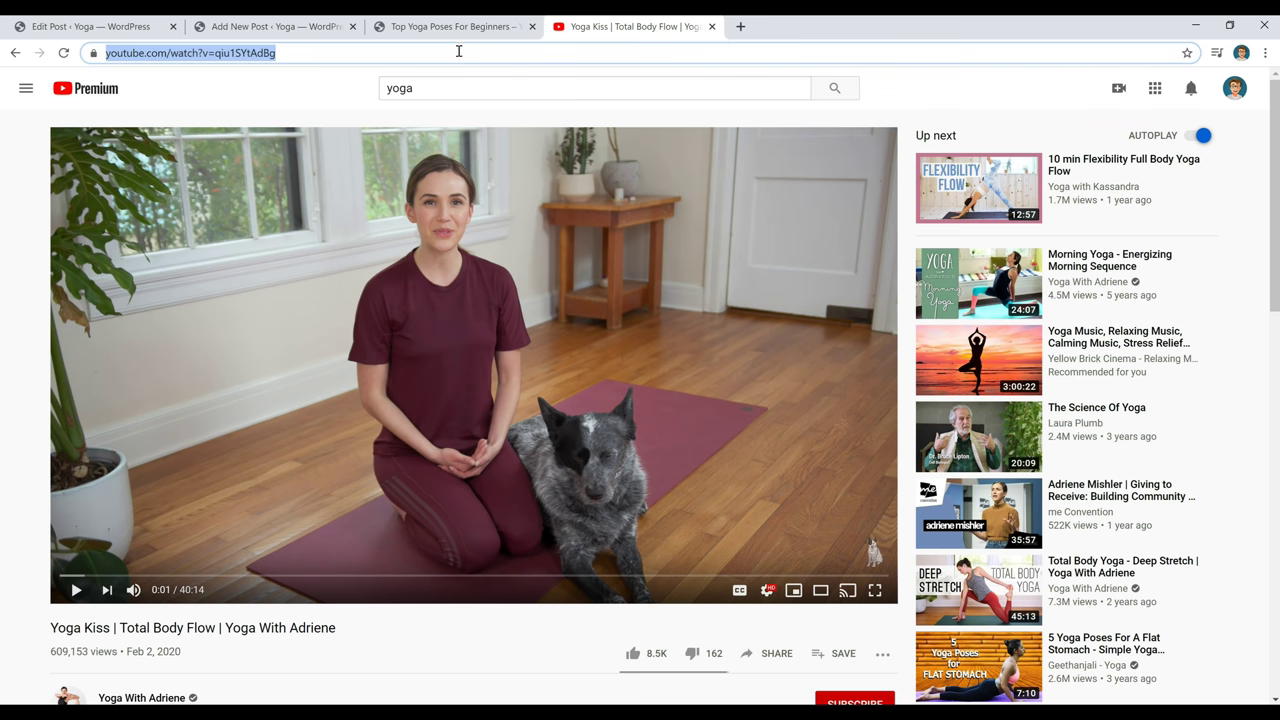
{"action": "left_click", "coordinate": [140, 28]}
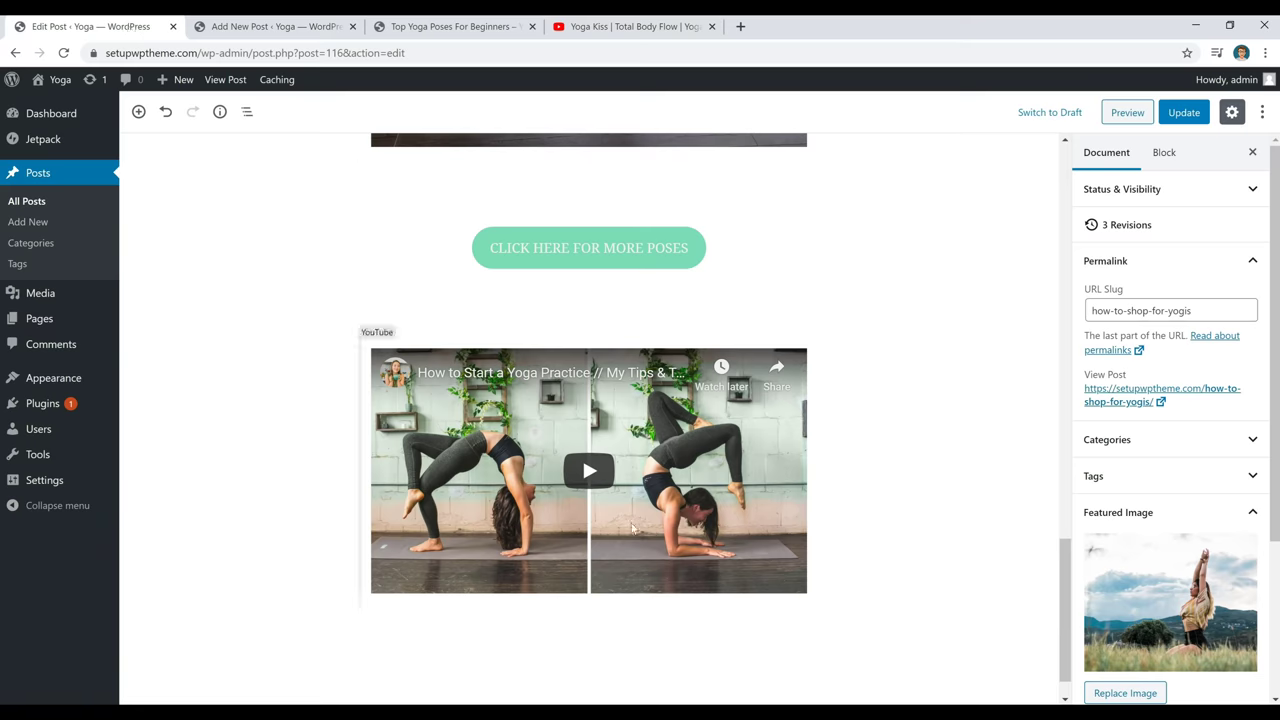
Add a YouTube block below the first video and embed the pasted Yoga Kiss URL.
{"action": "left_click", "coordinate": [589, 603]}
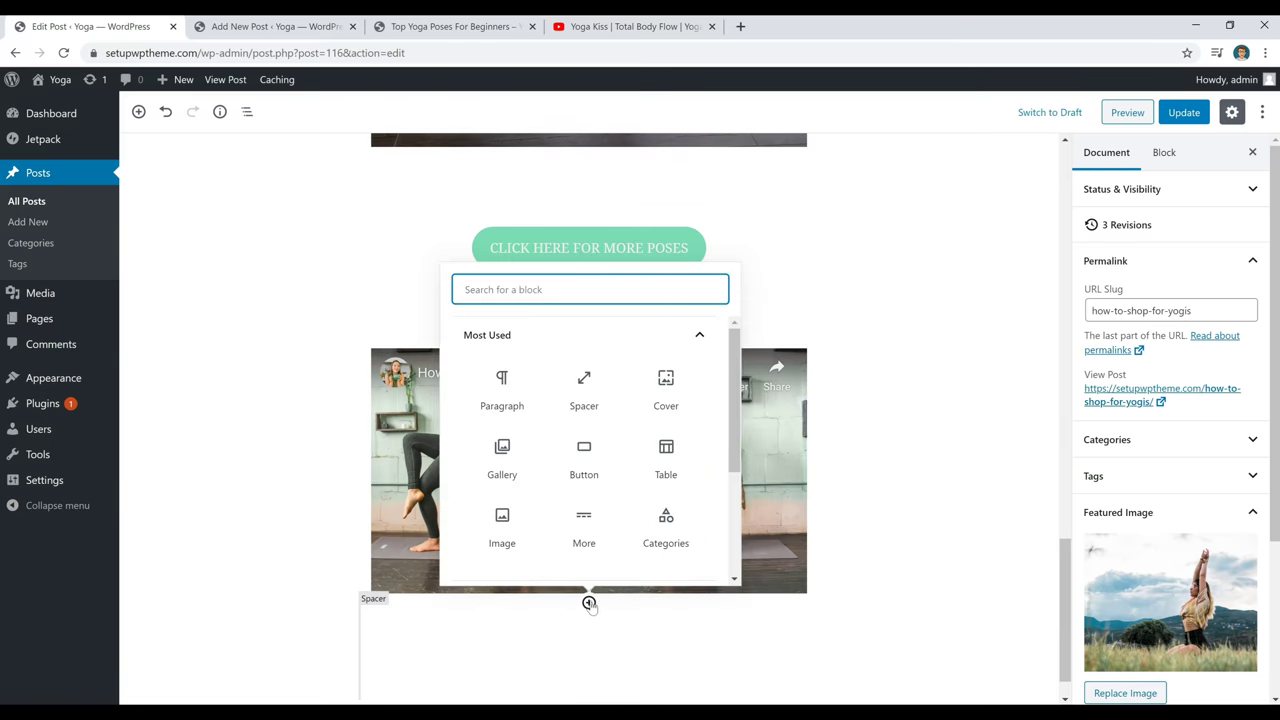
{"action": "scroll", "coordinate": [640, 450], "scroll_direction": "down", "scroll_amount": 4}
{"action": "scroll", "coordinate": [629, 441], "scroll_direction": "up", "scroll_amount": 4}
{"action": "type", "text": "you"}
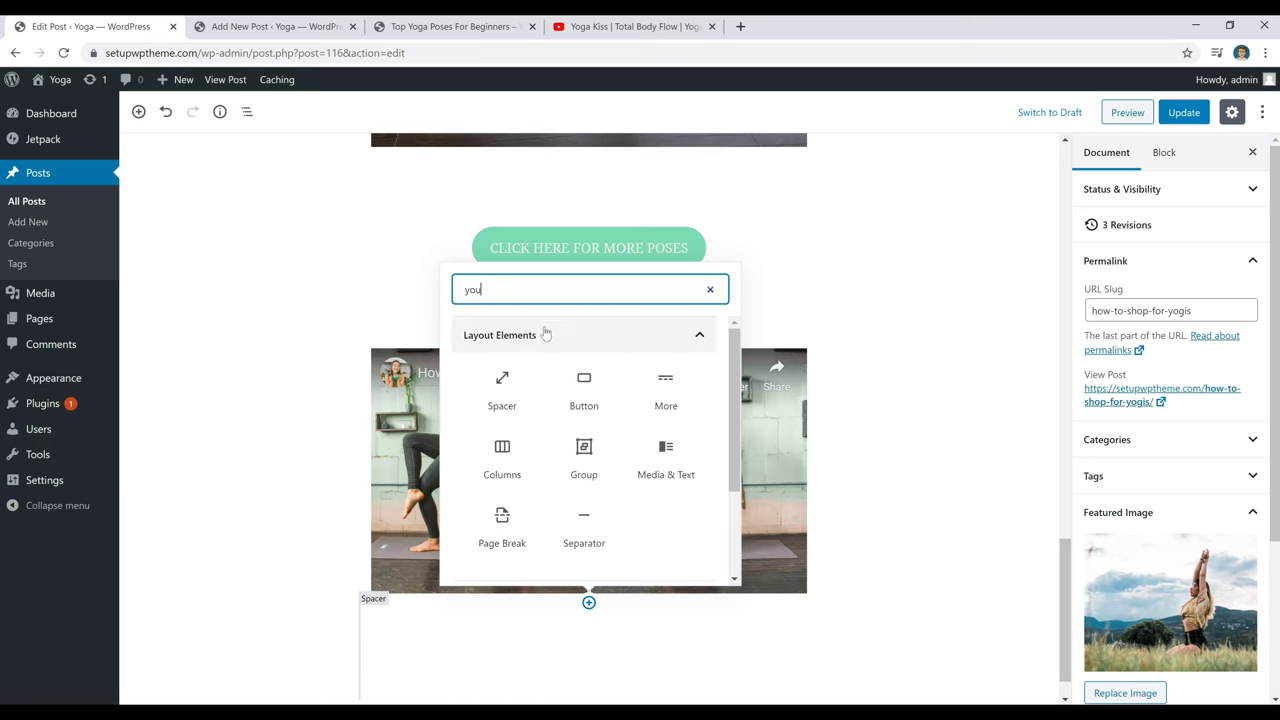
{"action": "type", "text": "tub"}
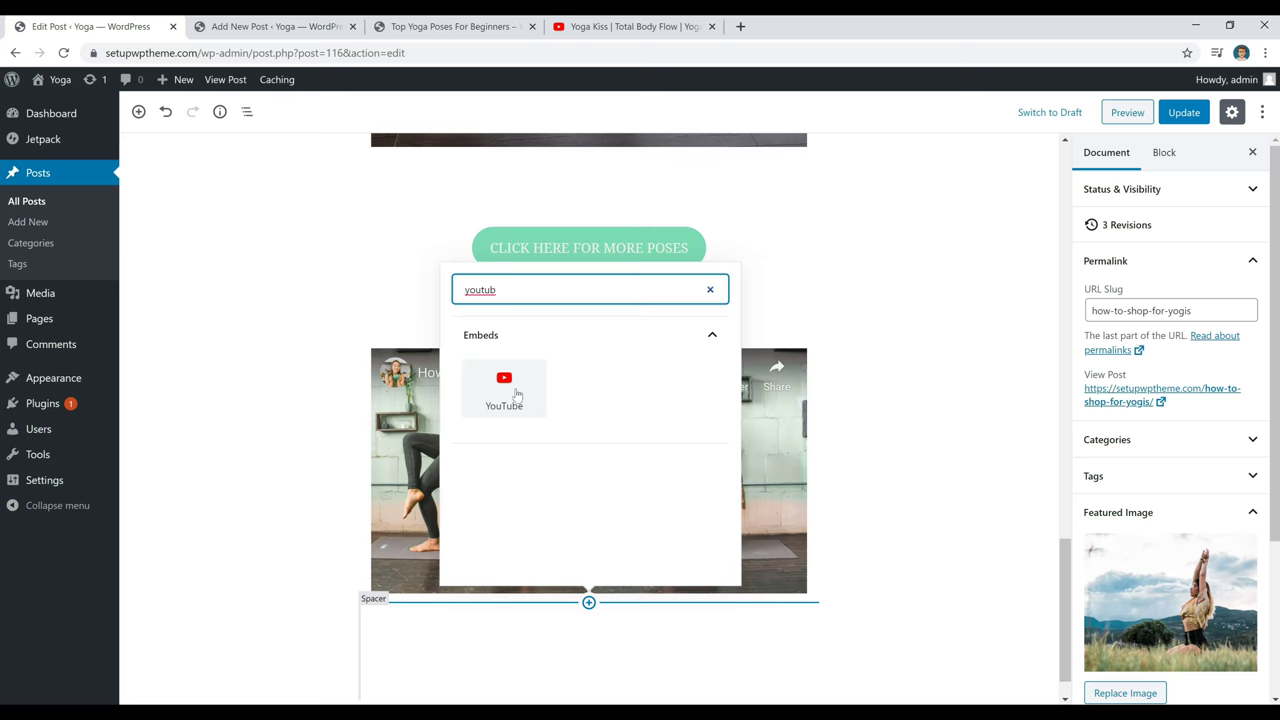
{"action": "left_click", "coordinate": [504, 390]}
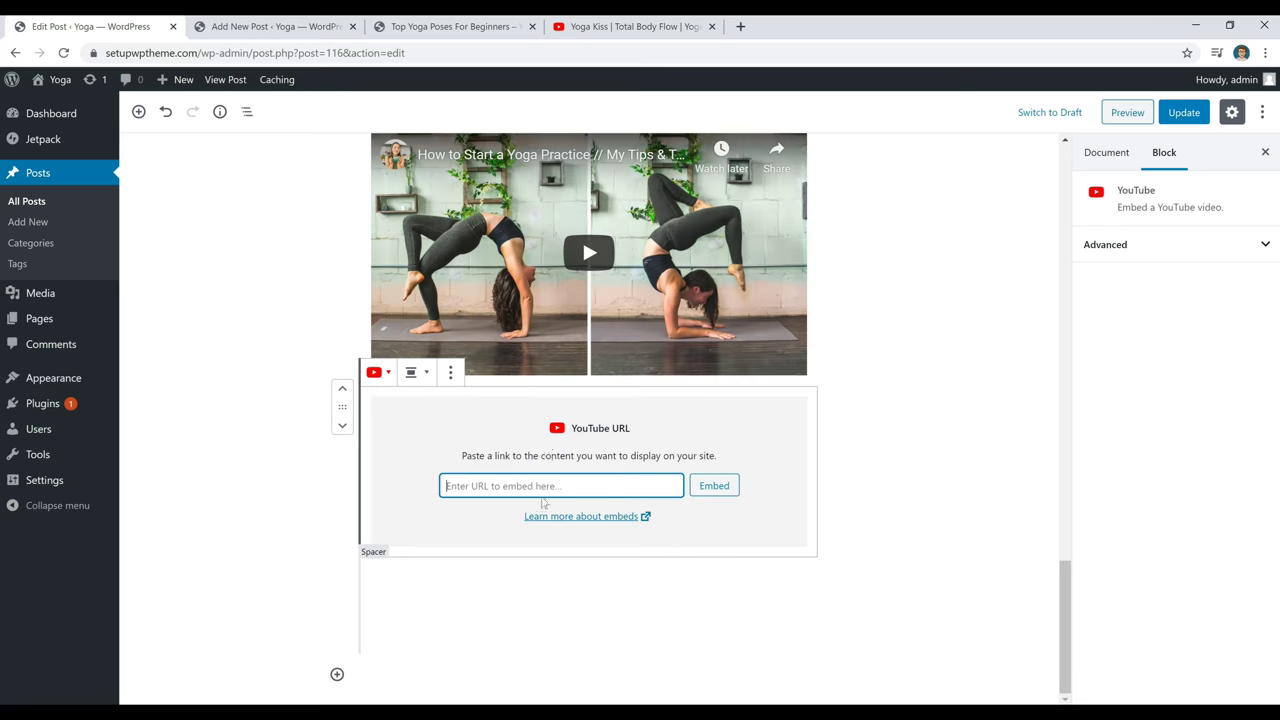
{"action": "key", "text": "ctrl+v"}
{"action": "left_click", "coordinate": [713, 487]}
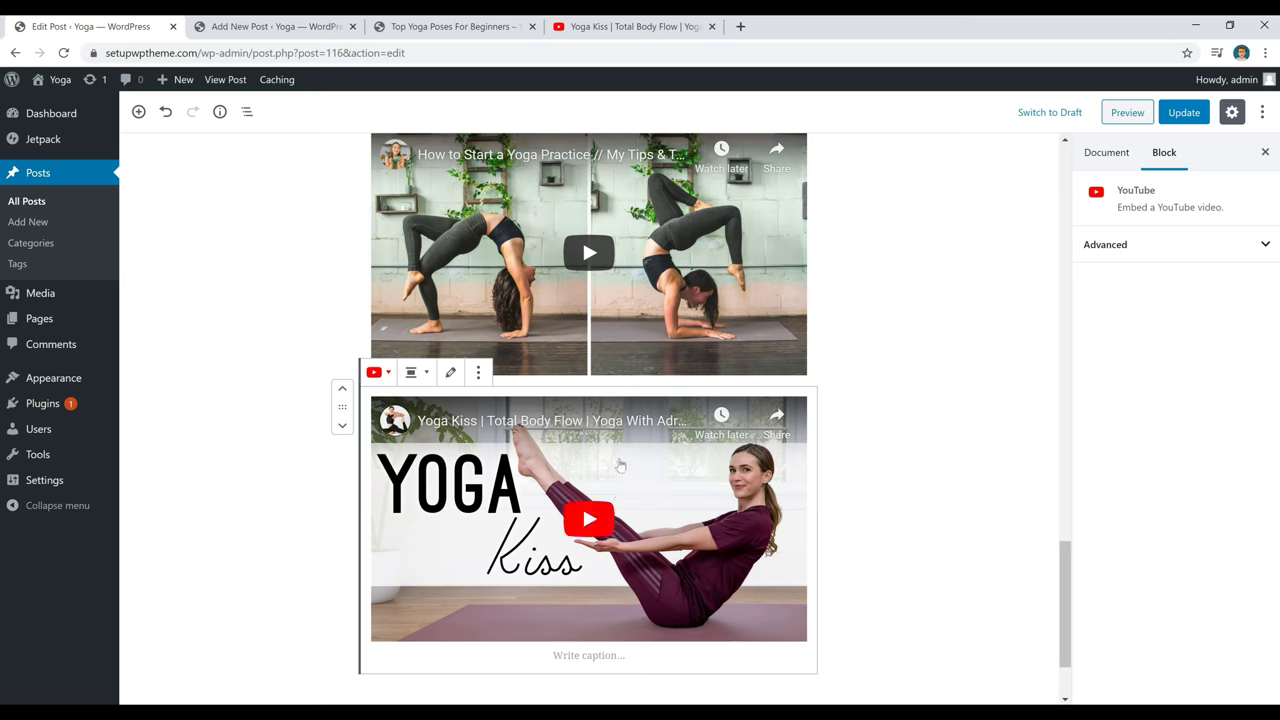
Center-align the new Yoga Kiss video embed and deselect it.
{"action": "left_click", "coordinate": [412, 372]}
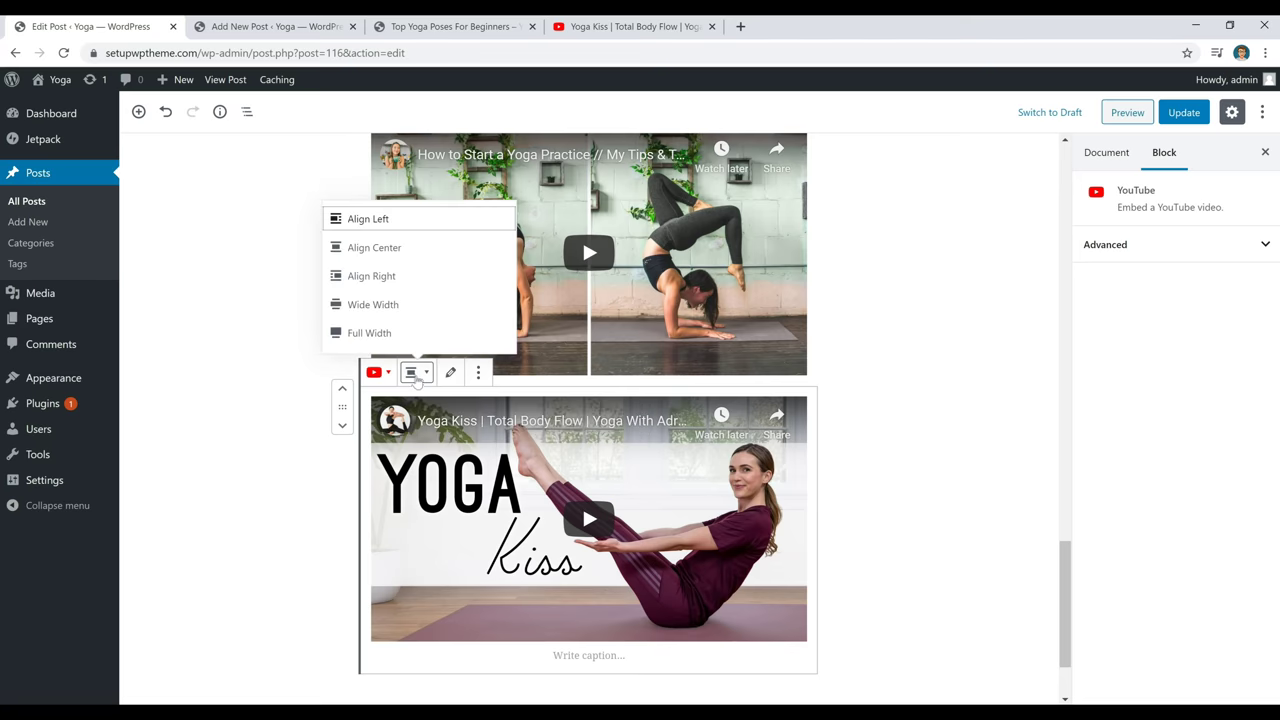
{"action": "left_click", "coordinate": [393, 250]}
{"action": "left_click", "coordinate": [873, 430]}
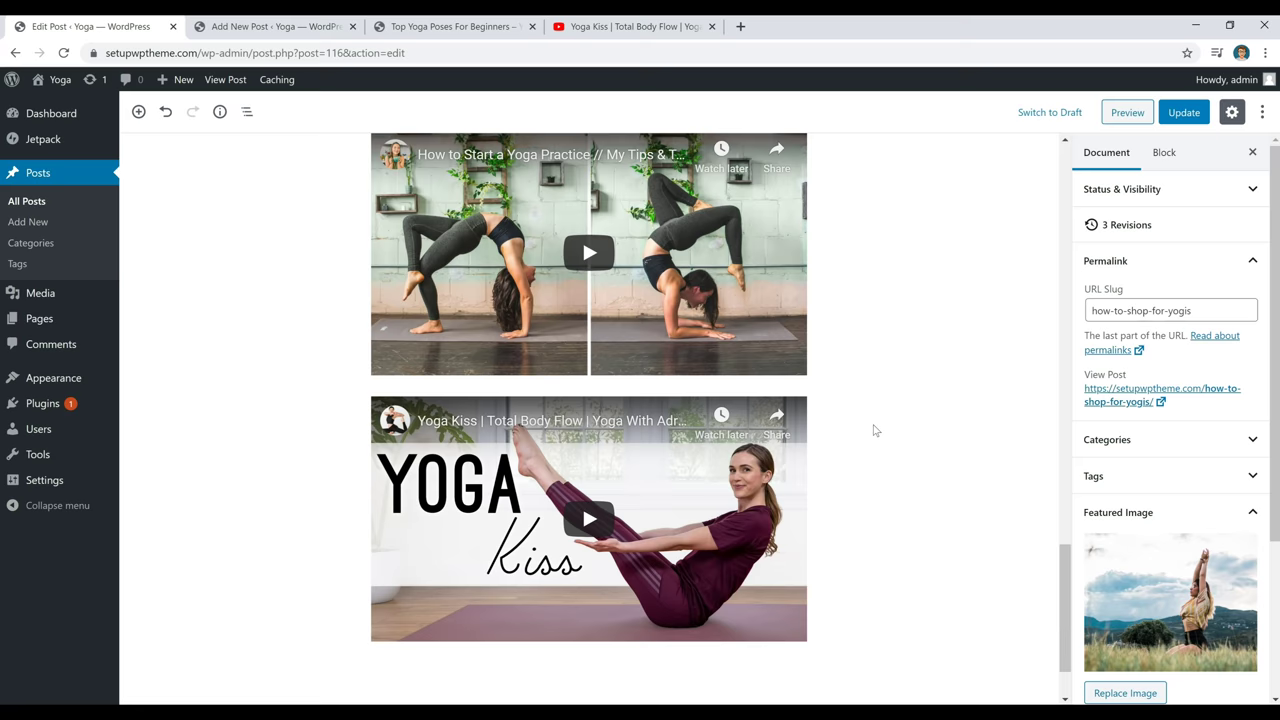
{"action": "scroll", "coordinate": [900, 330], "scroll_direction": "up", "scroll_amount": 15}
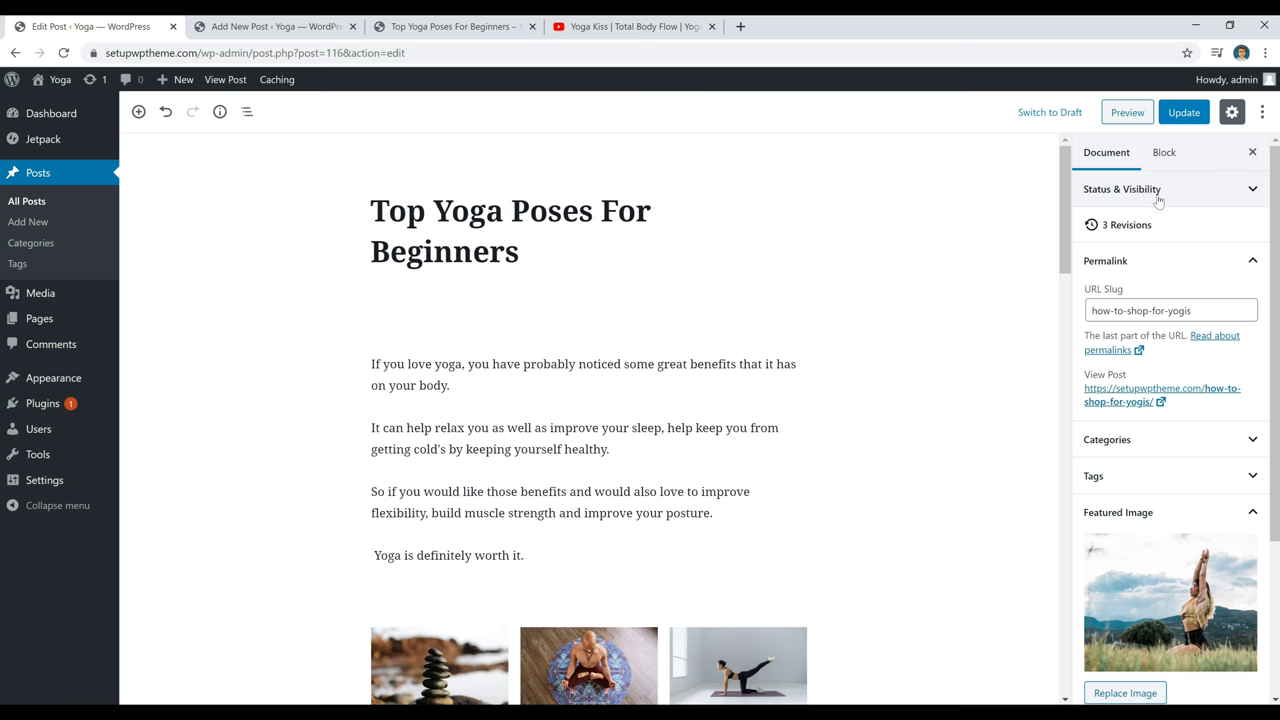
Expand the post's Categories panel and start a new category with its name field ready.
{"action": "scroll", "coordinate": [1156, 220], "scroll_direction": "down", "scroll_amount": 3}
{"action": "left_click", "coordinate": [1172, 288]}
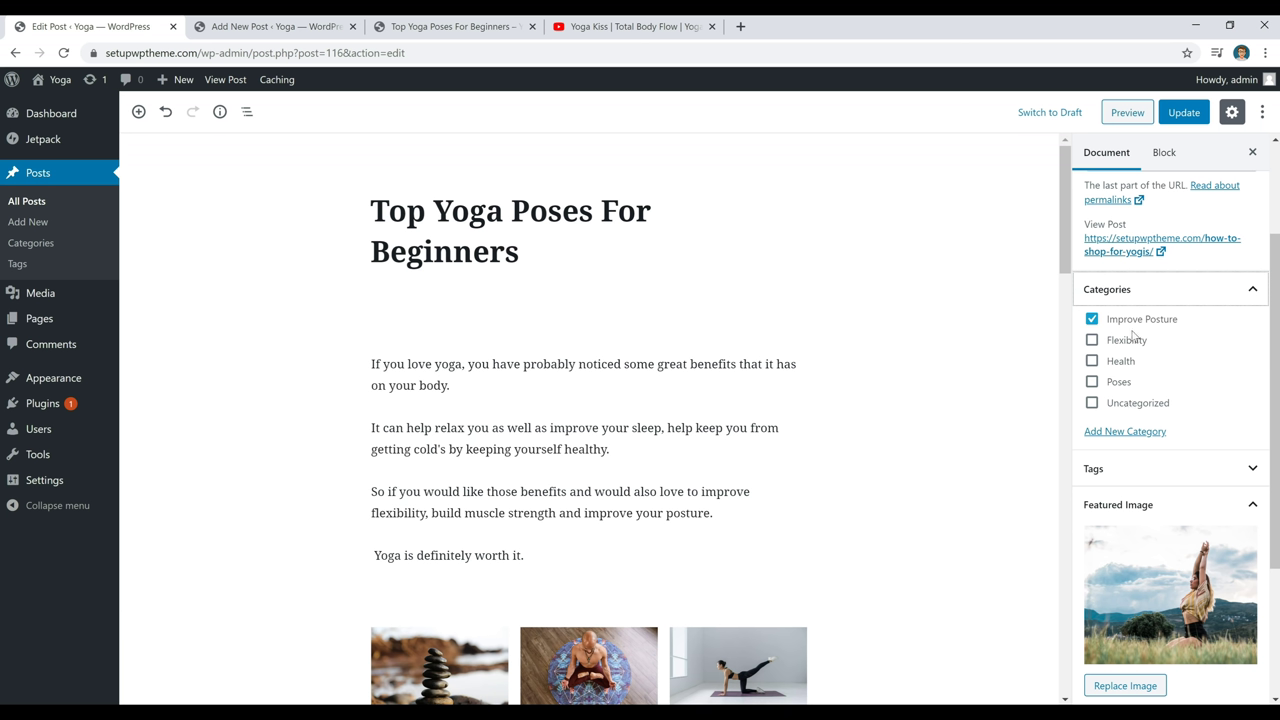
{"action": "left_click", "coordinate": [1137, 434]}
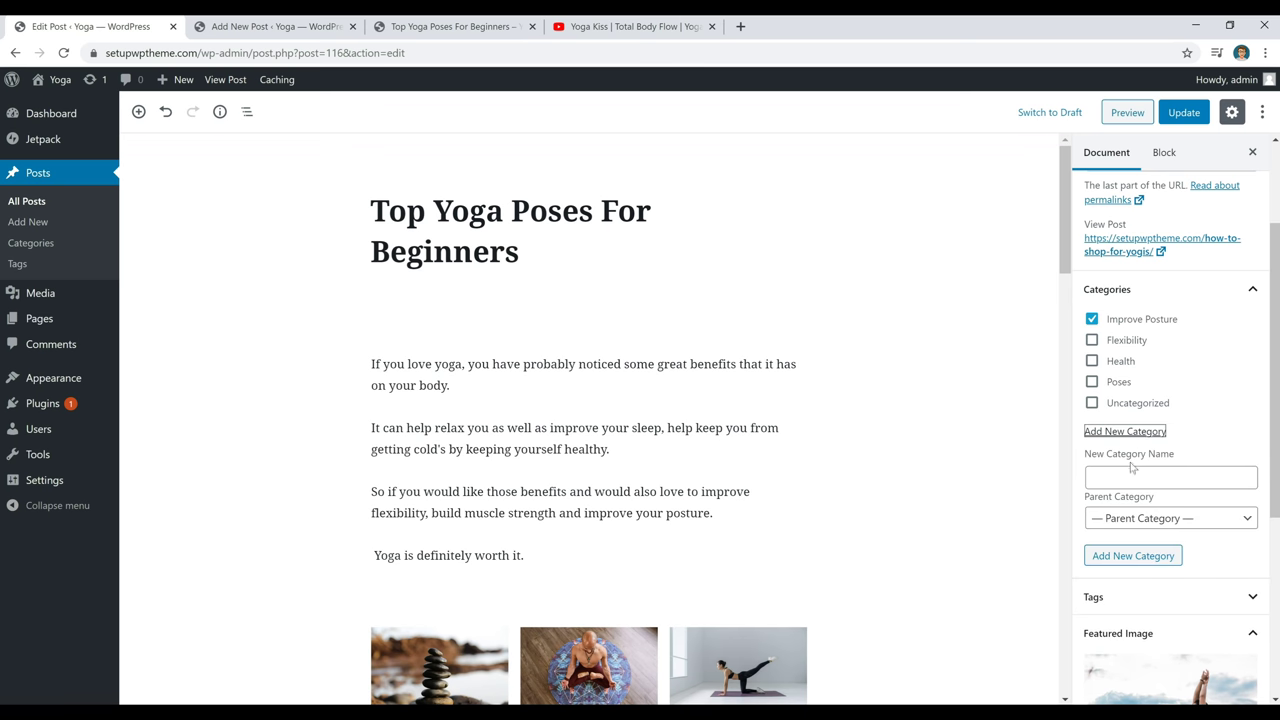
{"action": "left_click", "coordinate": [1127, 476]}
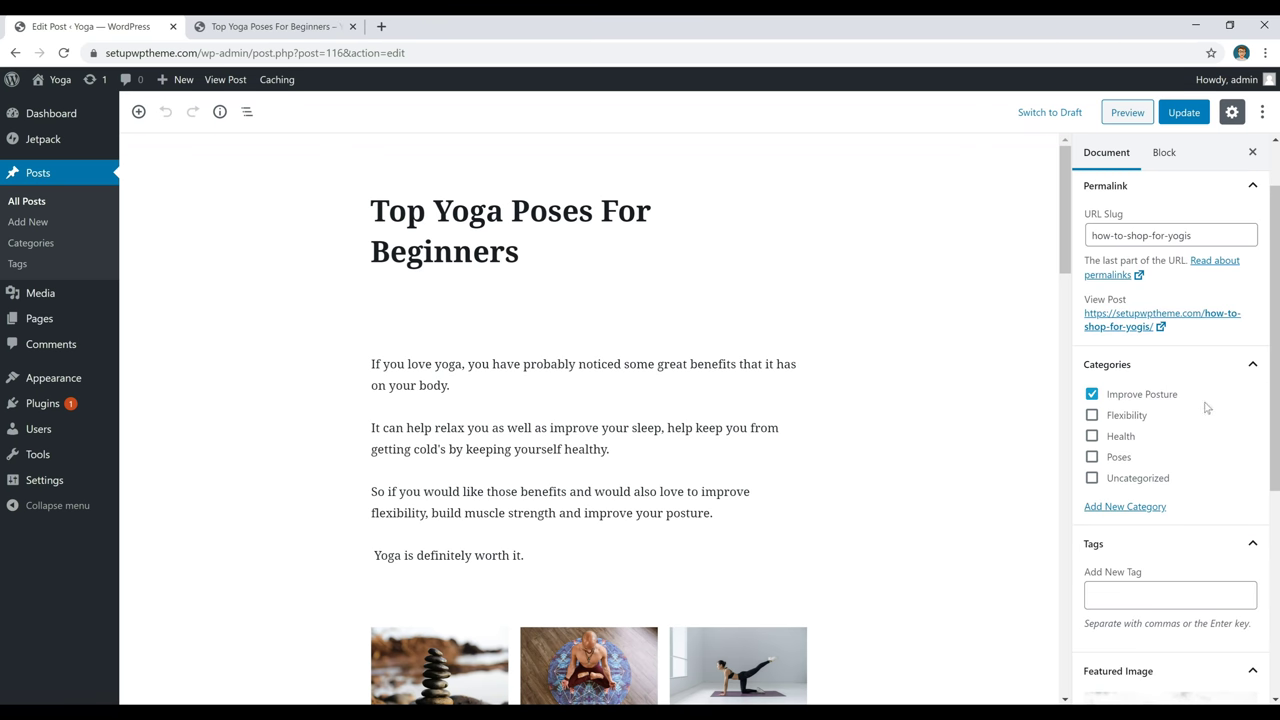
Add the tags 'top yoga poses for beginners' and 'yoga for beginners' to the post.
{"action": "scroll", "coordinate": [1151, 489], "scroll_direction": "down", "scroll_amount": 2}
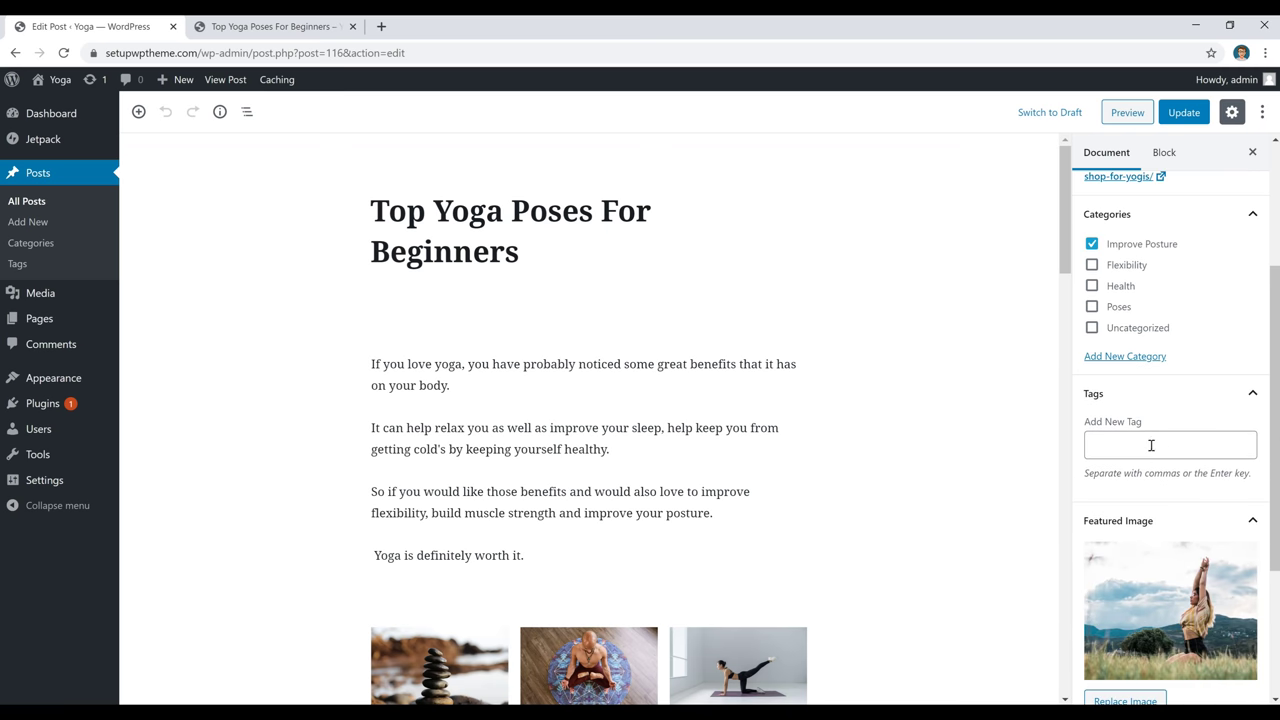
{"action": "left_click", "coordinate": [1152, 447]}
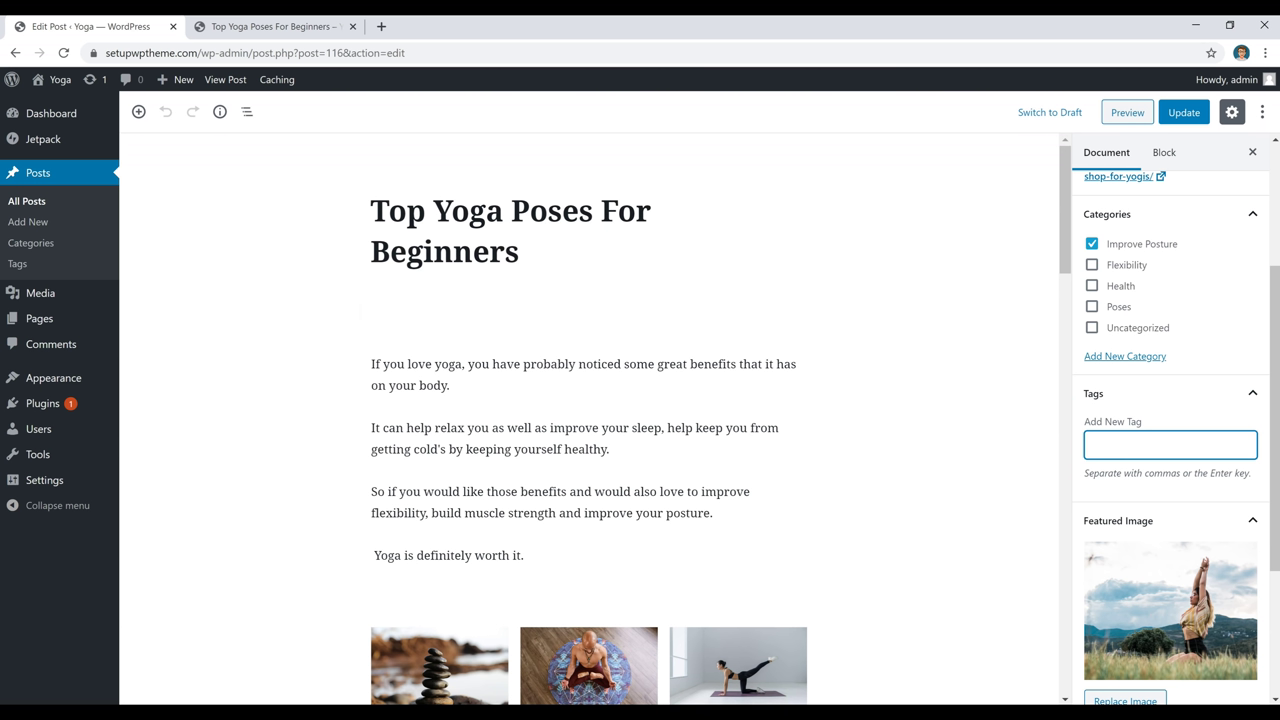
{"action": "type", "text": "top yoga poses for beginners"}
{"action": "key", "text": "Return"}
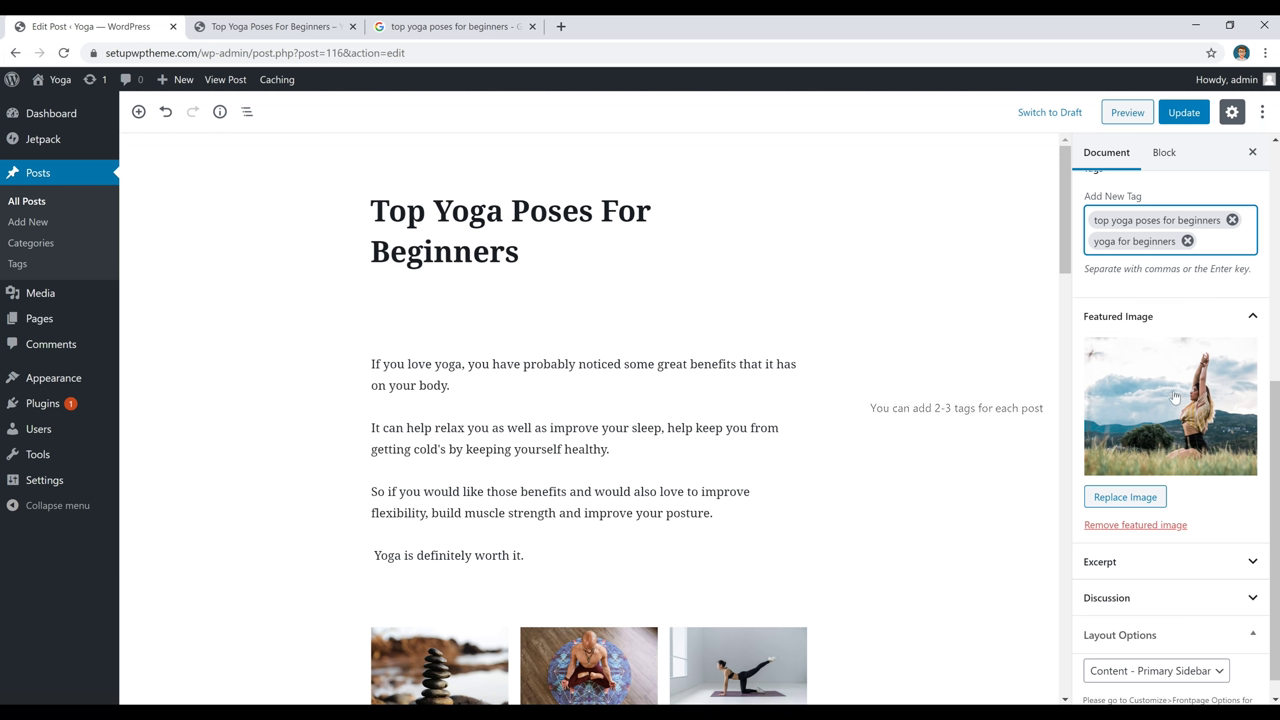
From the live post, go to the Yoga home page and scroll to Featured Posts.
{"action": "left_click", "coordinate": [272, 30]}
{"action": "scroll", "coordinate": [437, 452], "scroll_direction": "down", "scroll_amount": 3}
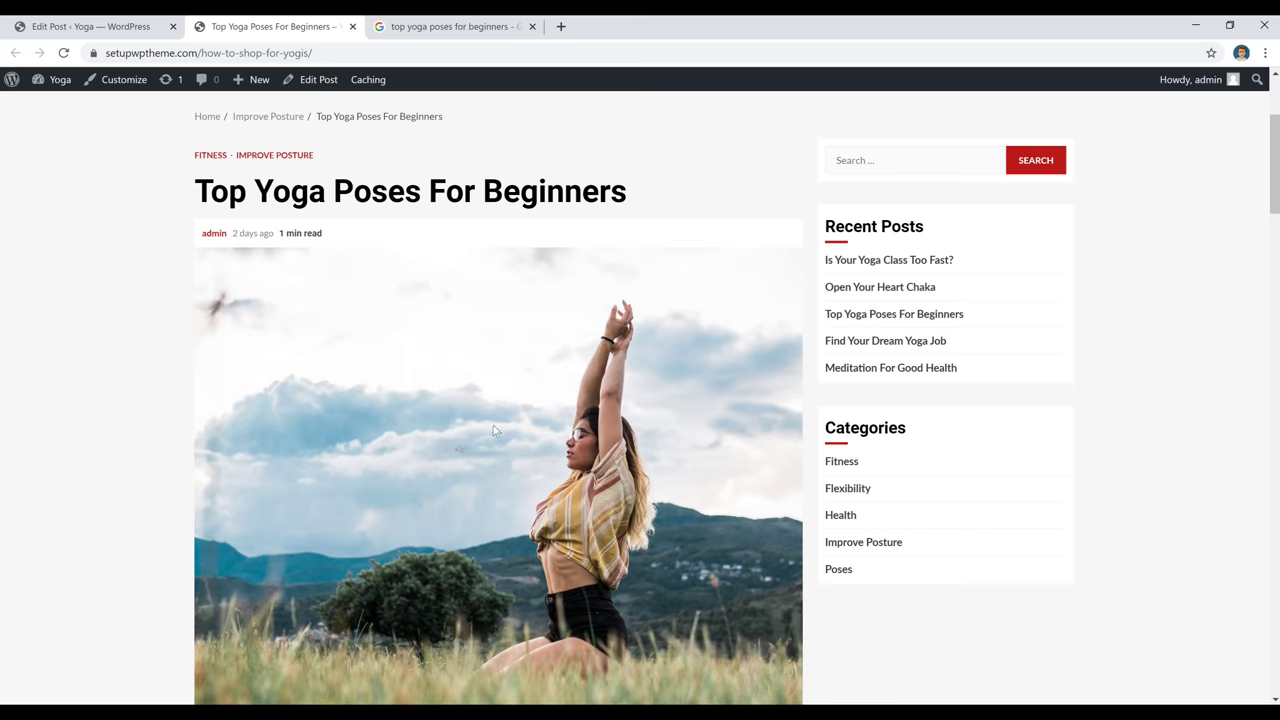
{"action": "scroll", "coordinate": [493, 425], "scroll_direction": "up", "scroll_amount": 3}
{"action": "left_click", "coordinate": [245, 208]}
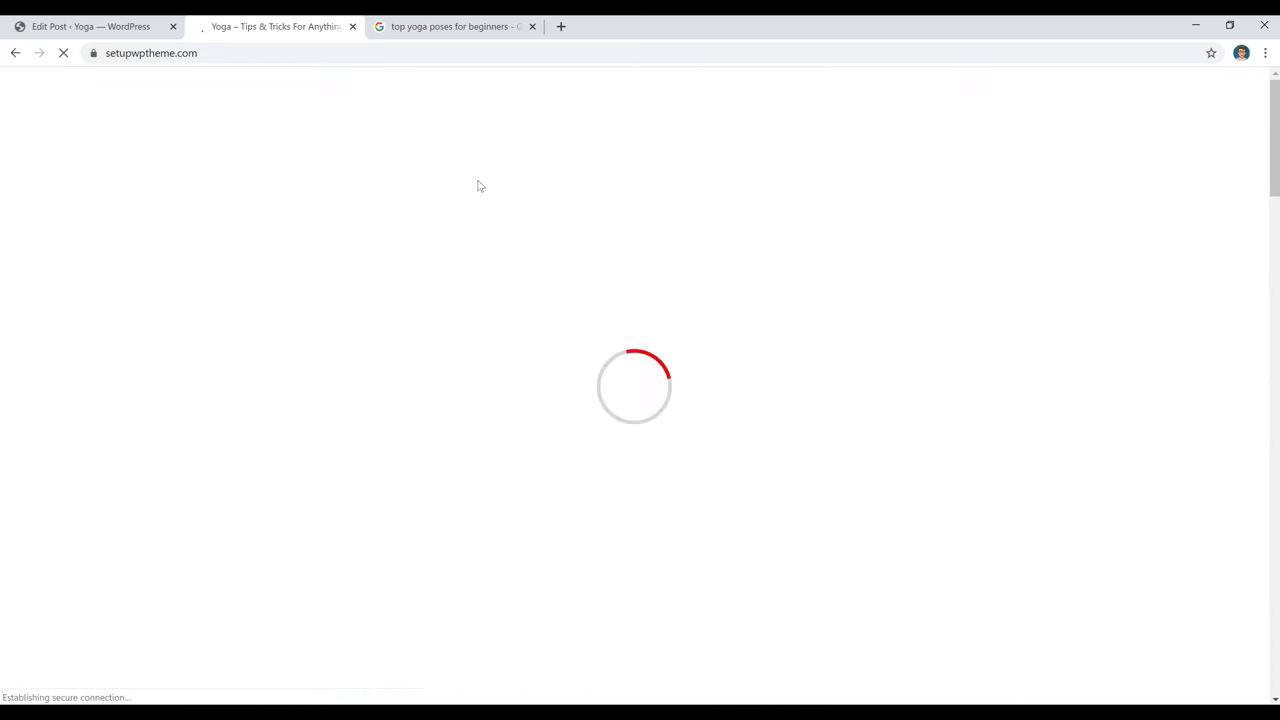
{"action": "scroll", "coordinate": [808, 346], "scroll_direction": "down", "scroll_amount": 1}
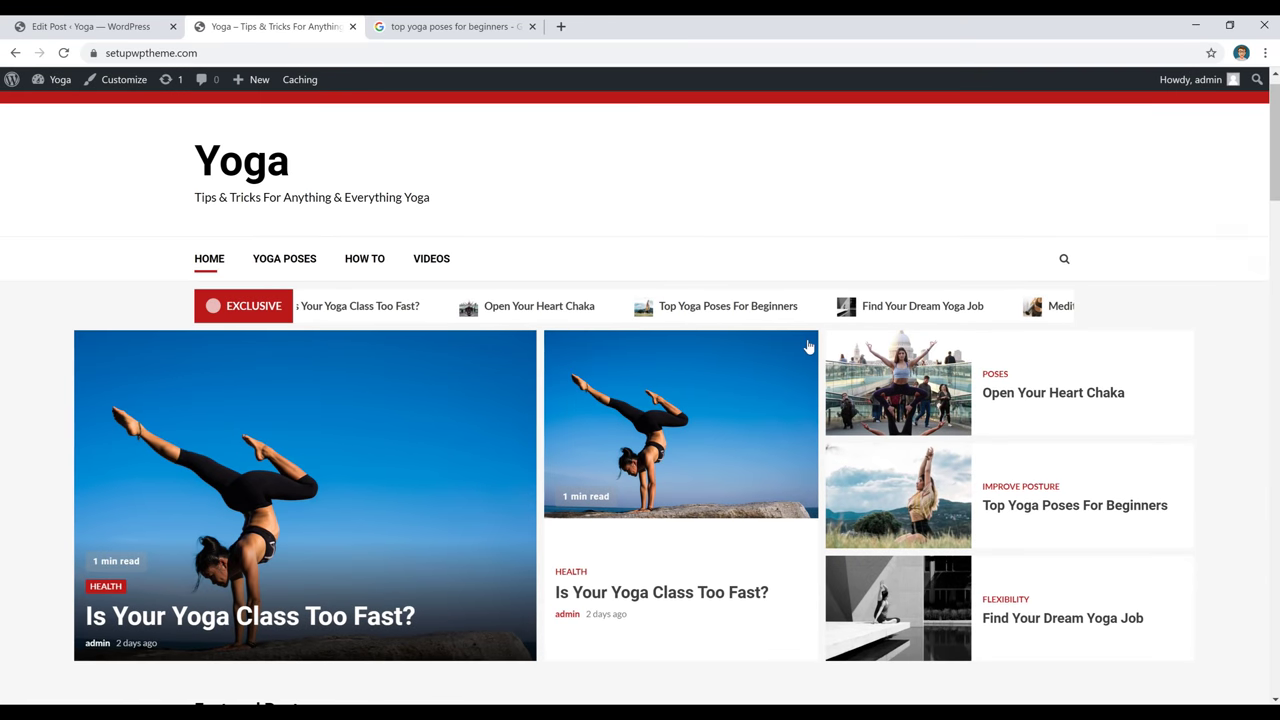
{"action": "scroll", "coordinate": [808, 346], "scroll_direction": "down", "scroll_amount": 2}
{"action": "scroll", "coordinate": [851, 580], "scroll_direction": "down", "scroll_amount": 1}
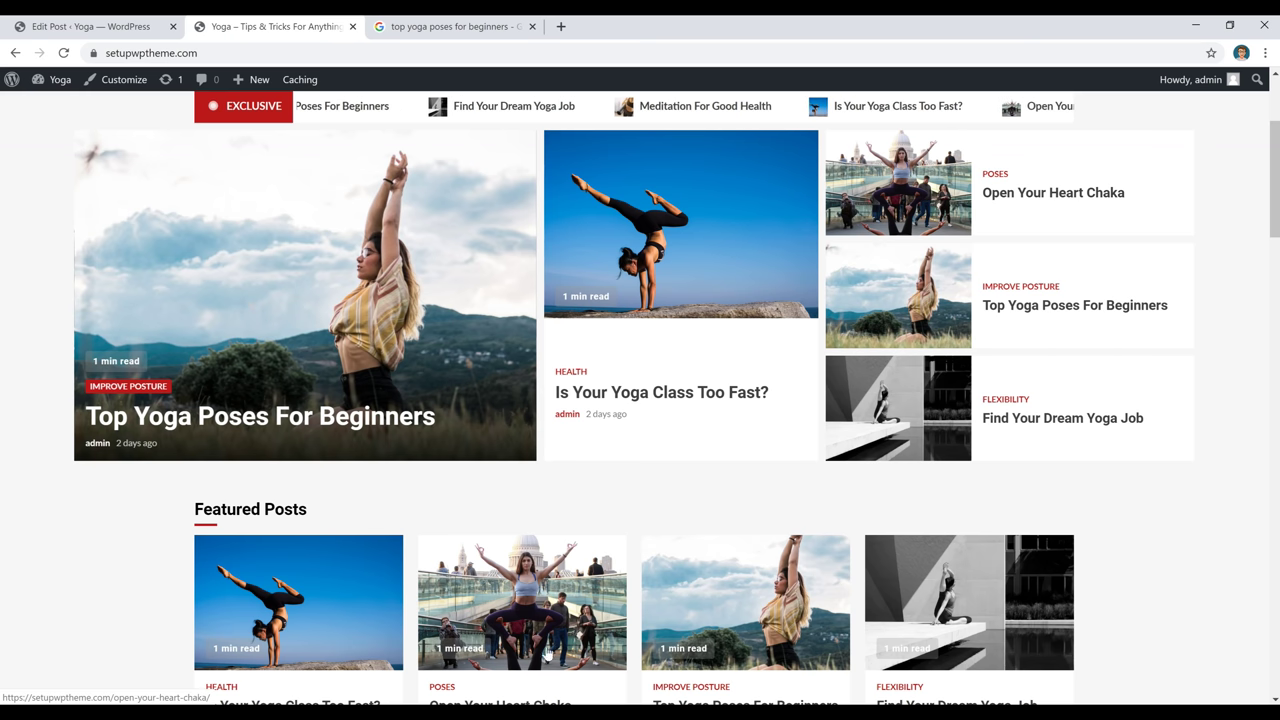
Remove the old featured image and set a newly uploaded pexels-photo-2410573 as featured image.
{"action": "left_click", "coordinate": [95, 26]}
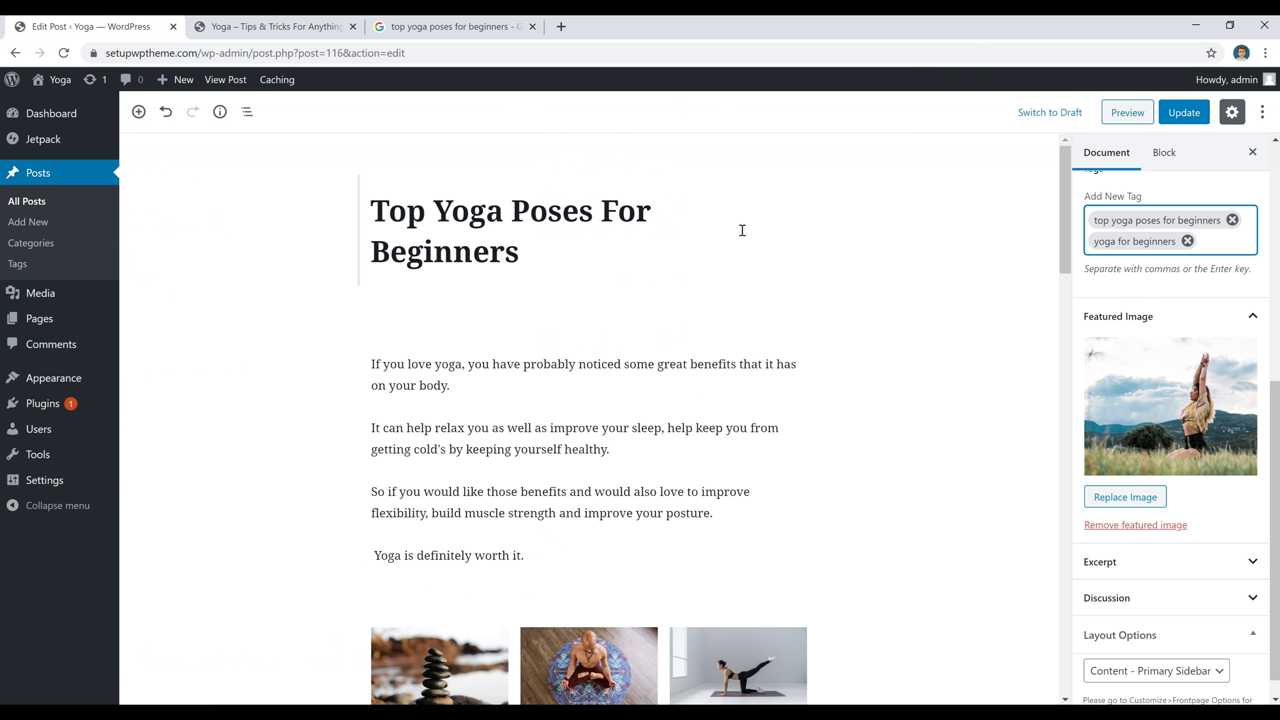
{"action": "left_click", "coordinate": [1125, 526]}
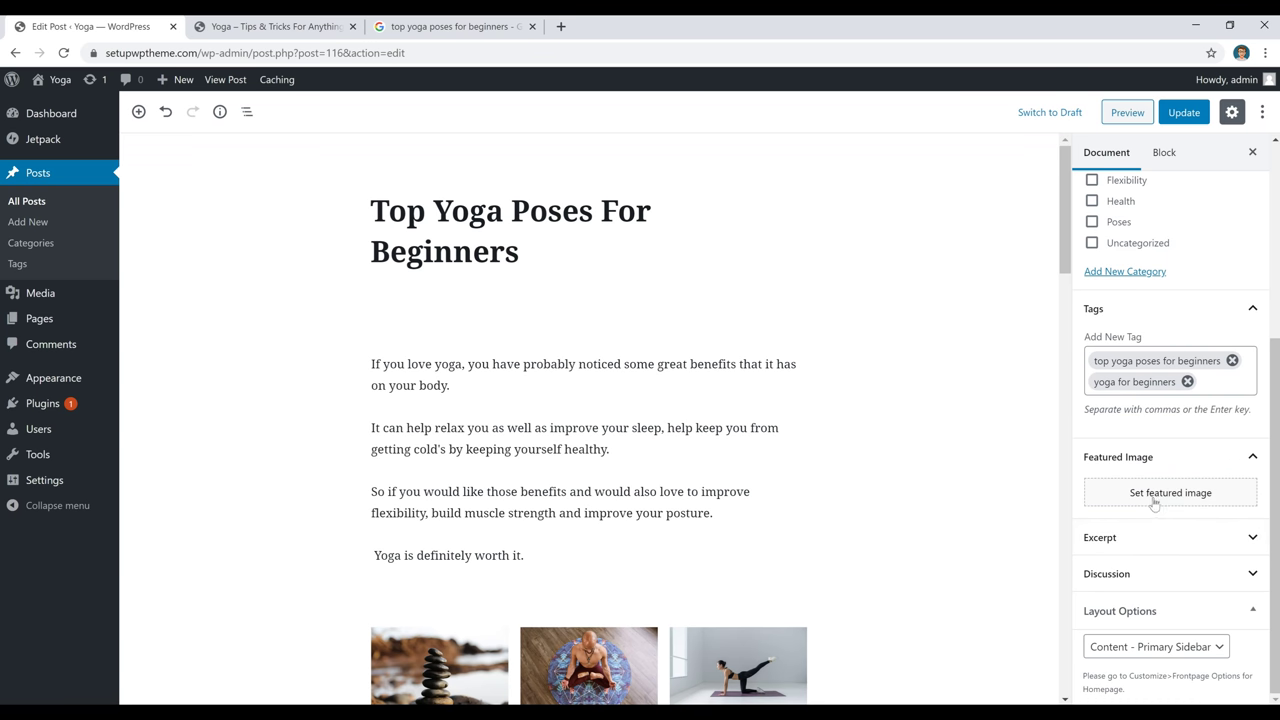
{"action": "left_click", "coordinate": [1154, 500]}
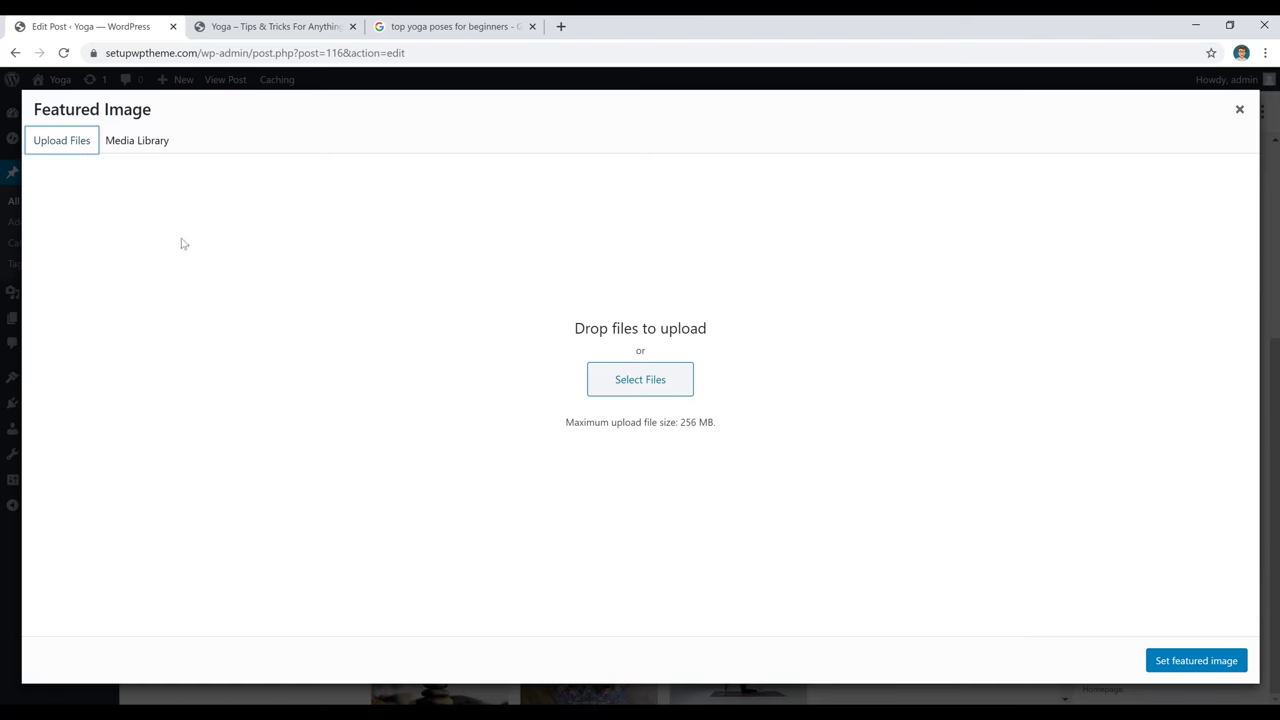
{"action": "left_click", "coordinate": [641, 386]}
{"action": "left_click", "coordinate": [441, 282]}
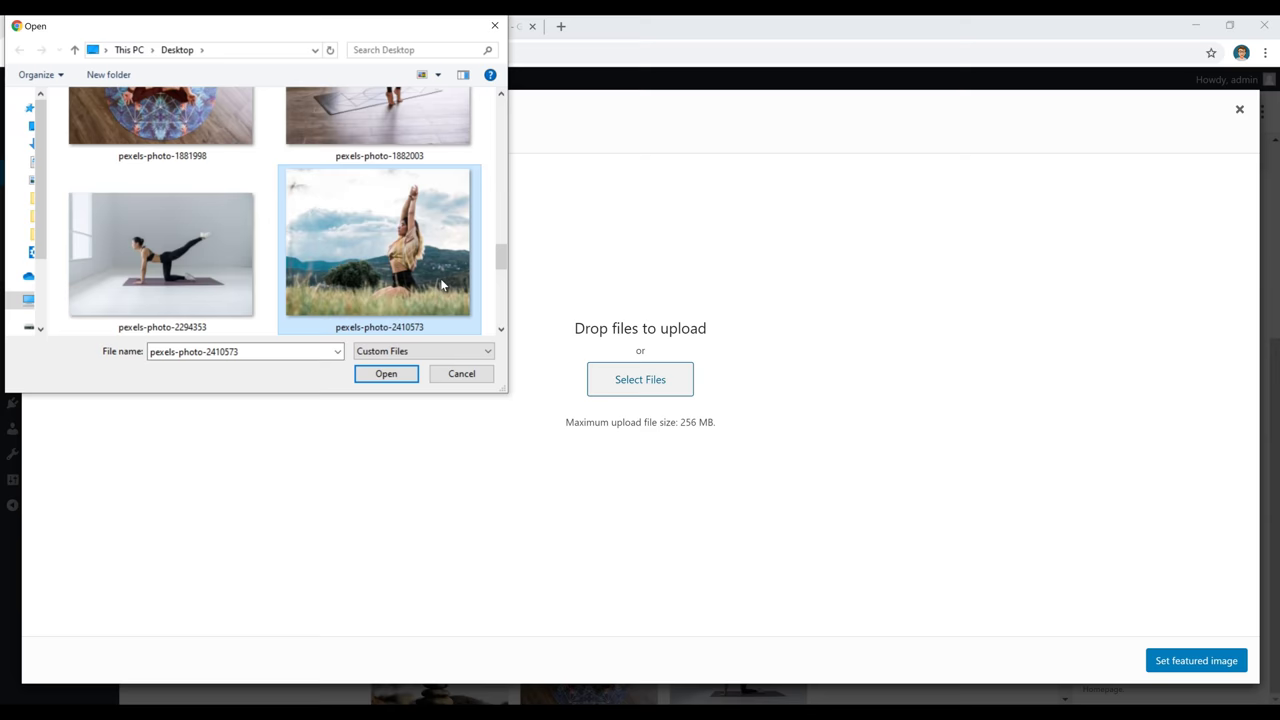
{"action": "left_click", "coordinate": [386, 373]}
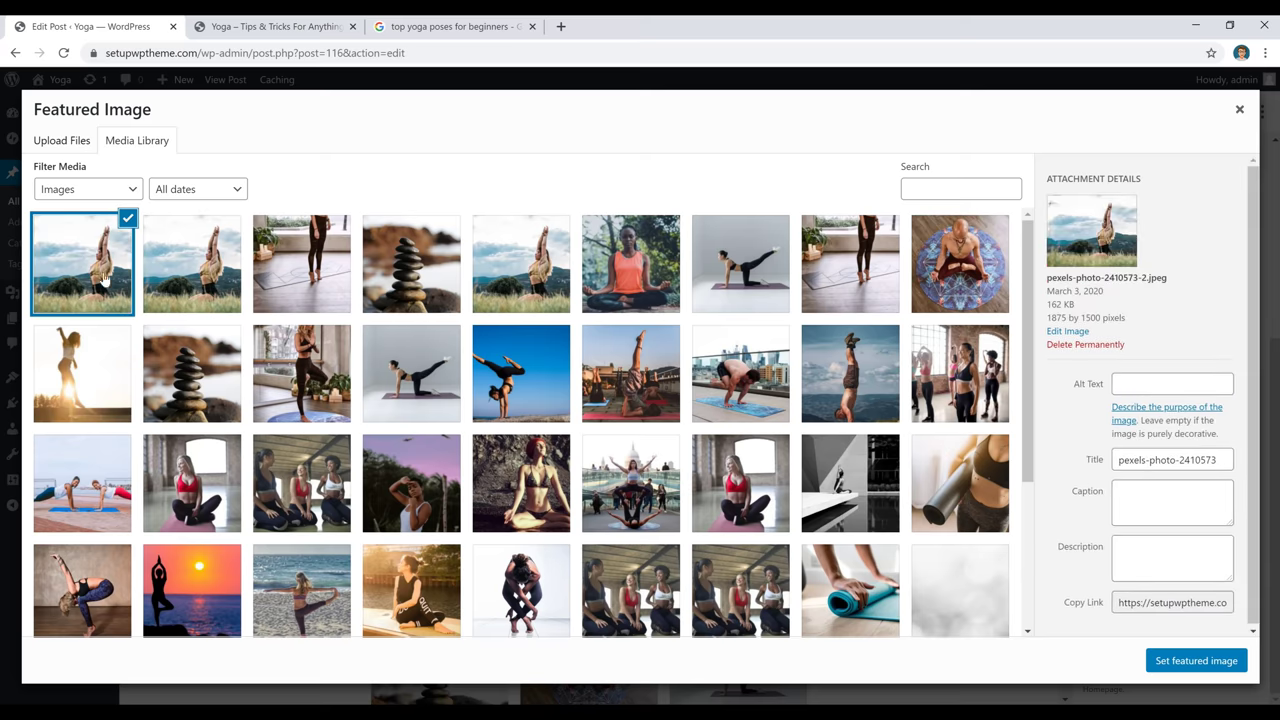
{"action": "left_click", "coordinate": [1187, 671]}
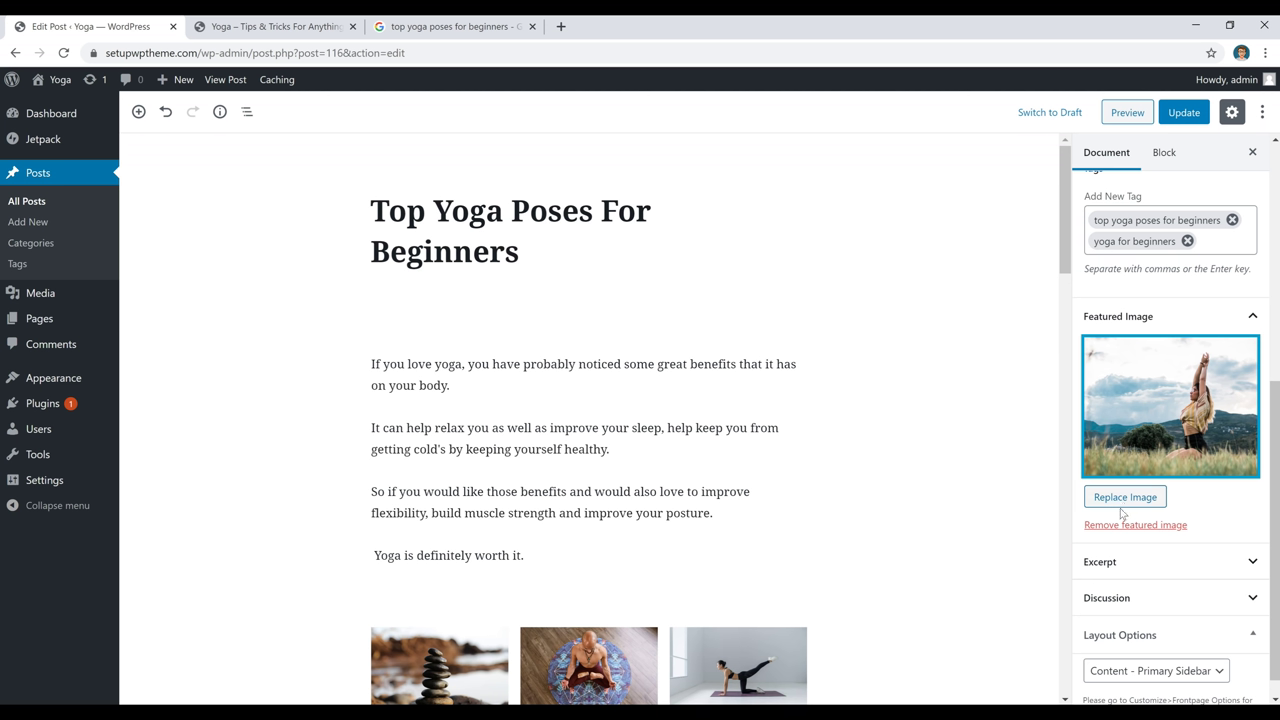
{"action": "scroll", "coordinate": [1123, 513], "scroll_direction": "up", "scroll_amount": 1}
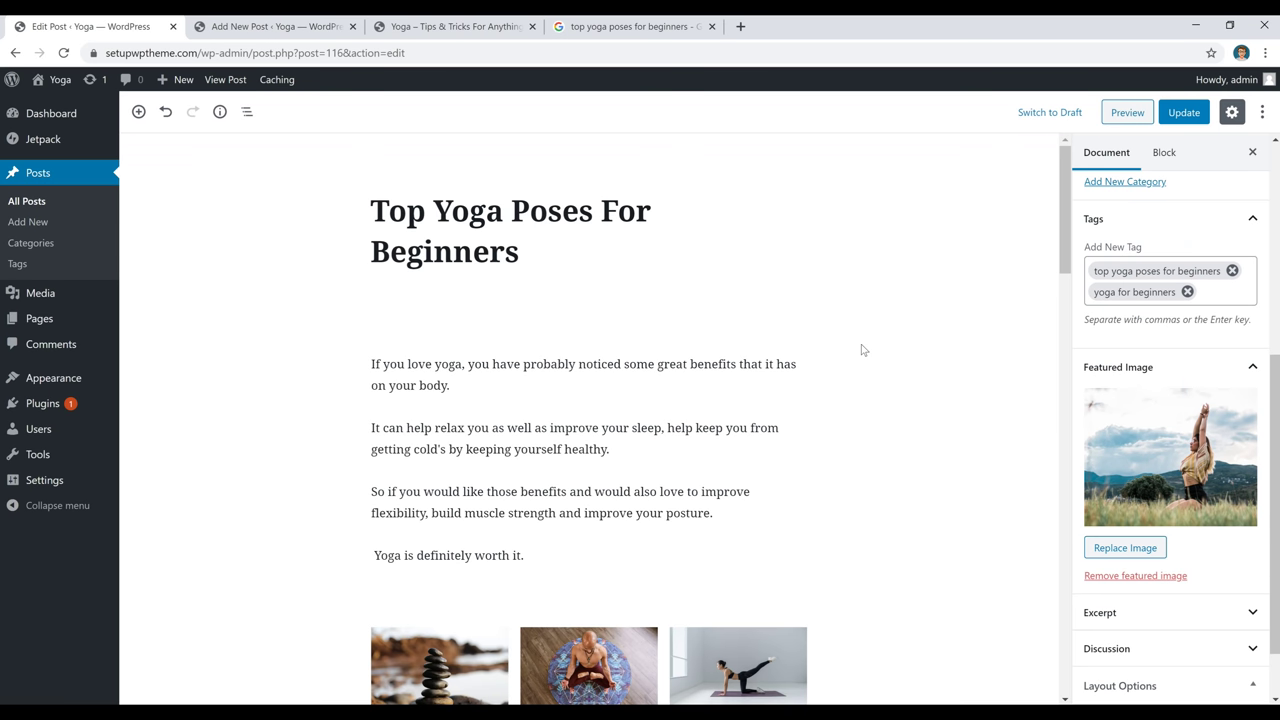
Save a new draft titled 'Best Yoga Techniques (8 Tips)' and show All Posts.
{"action": "left_click", "coordinate": [292, 30]}
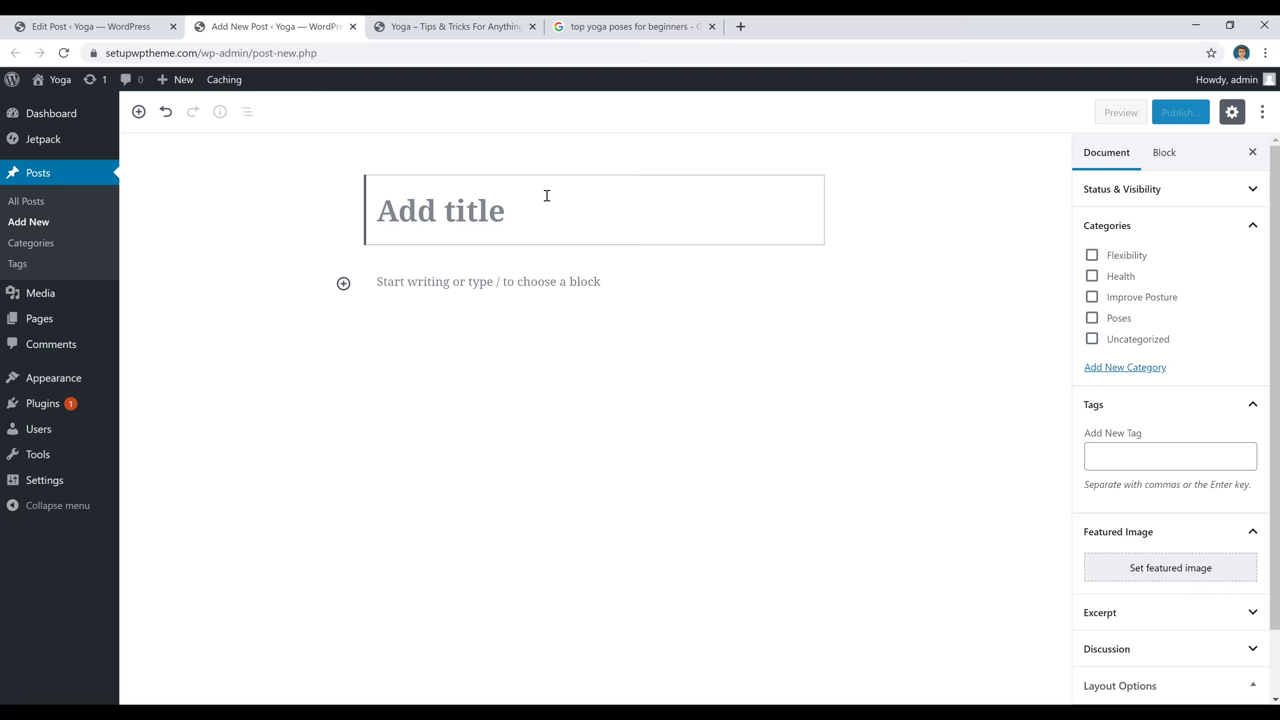
{"action": "type", "text": "Best Yoga Techniques (8 Tips)"}
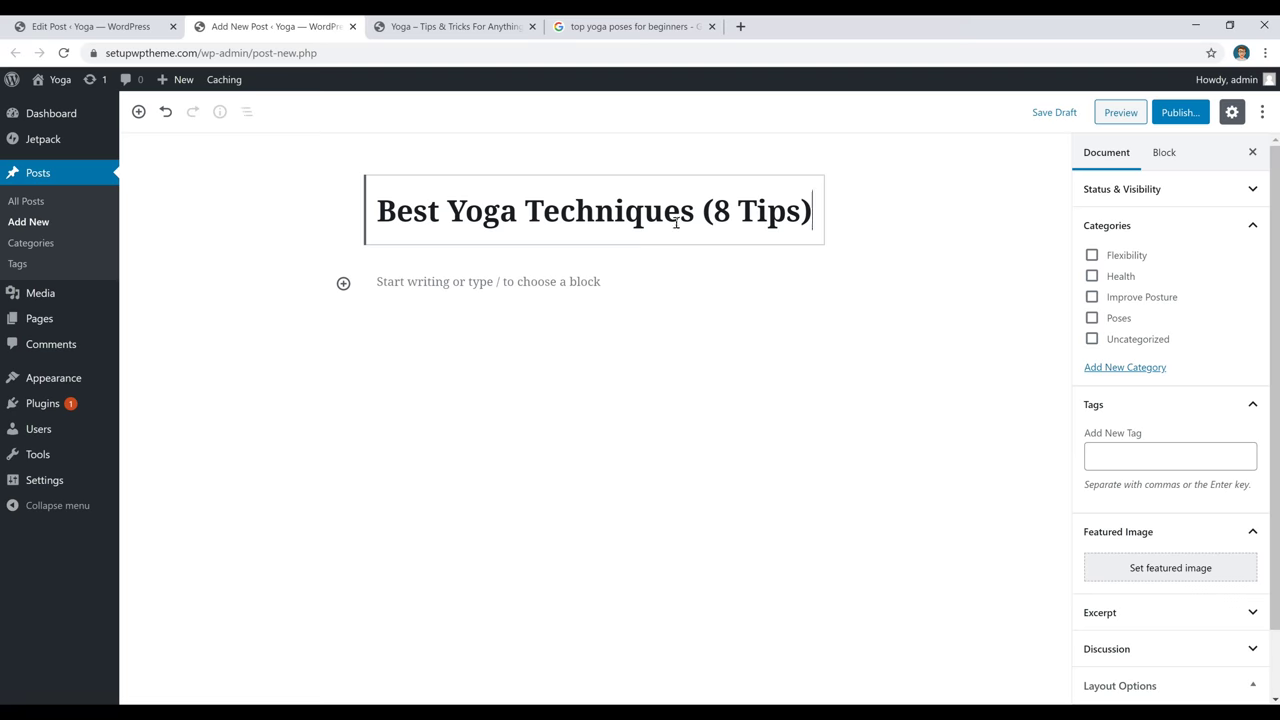
{"action": "left_click", "coordinate": [1053, 113]}
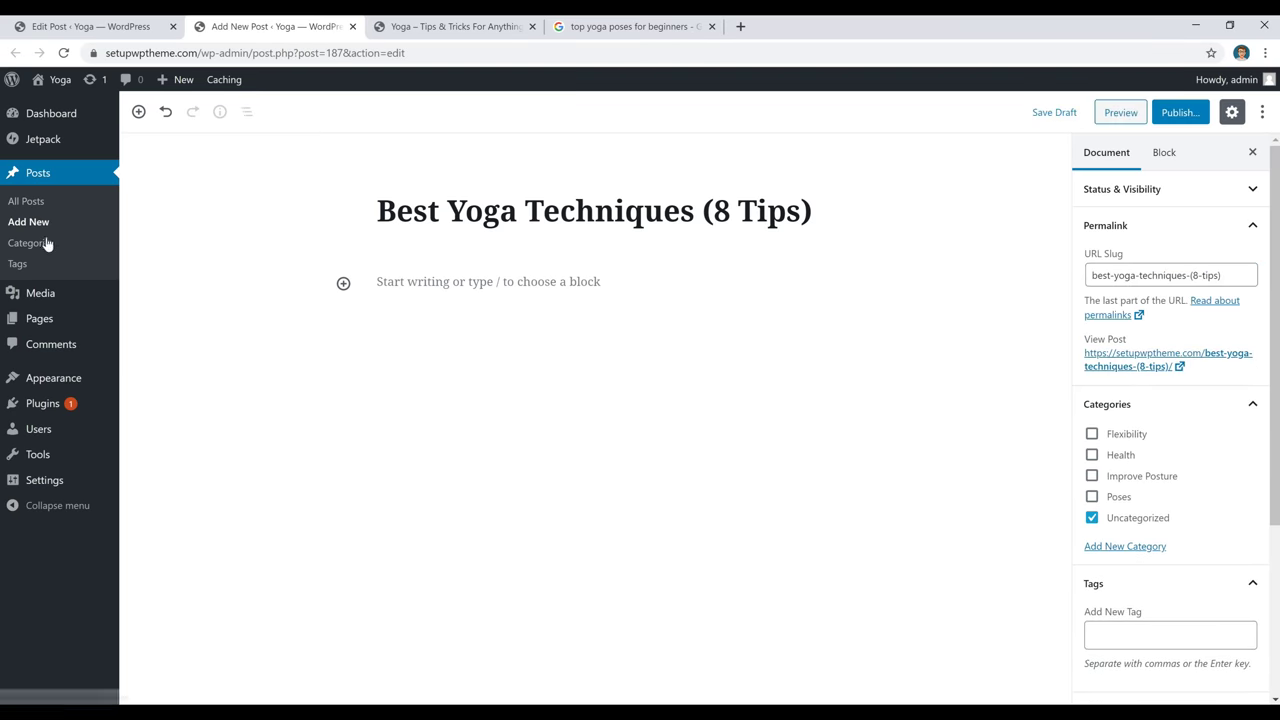
{"action": "left_click", "coordinate": [30, 208]}
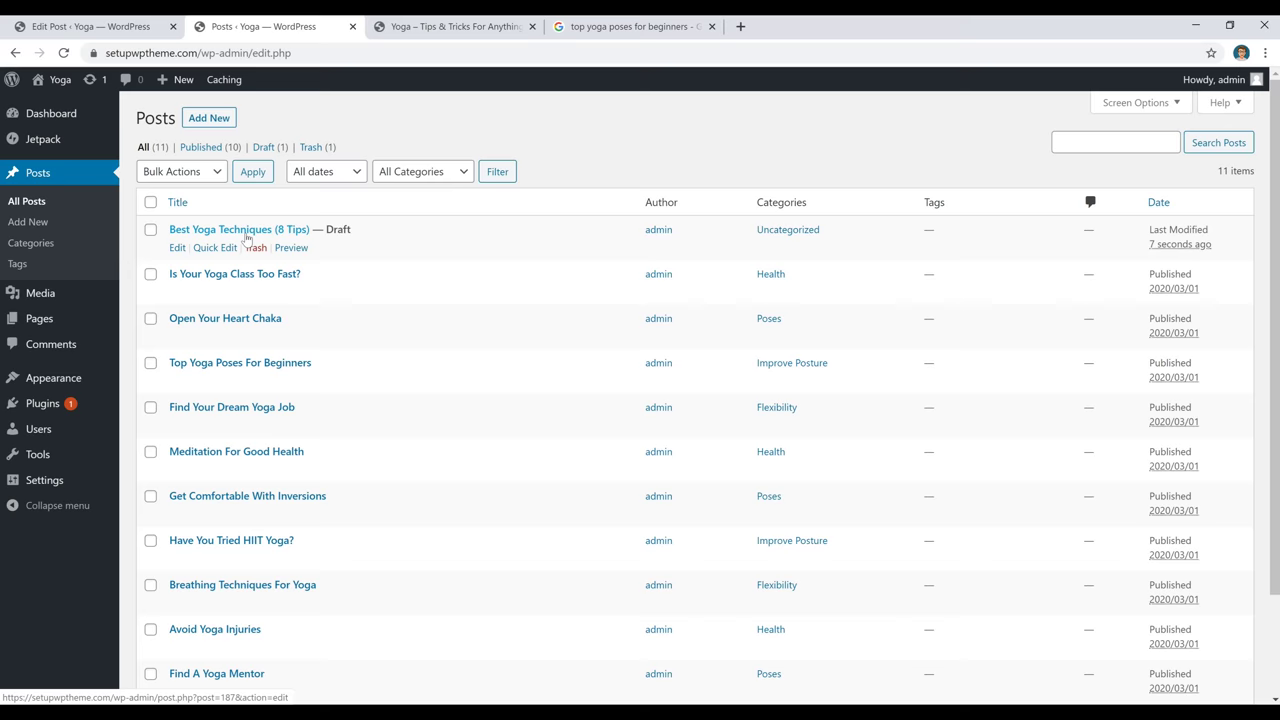
Open the Best Yoga Techniques (8 Tips) draft and publish it.
{"action": "left_click", "coordinate": [246, 233]}
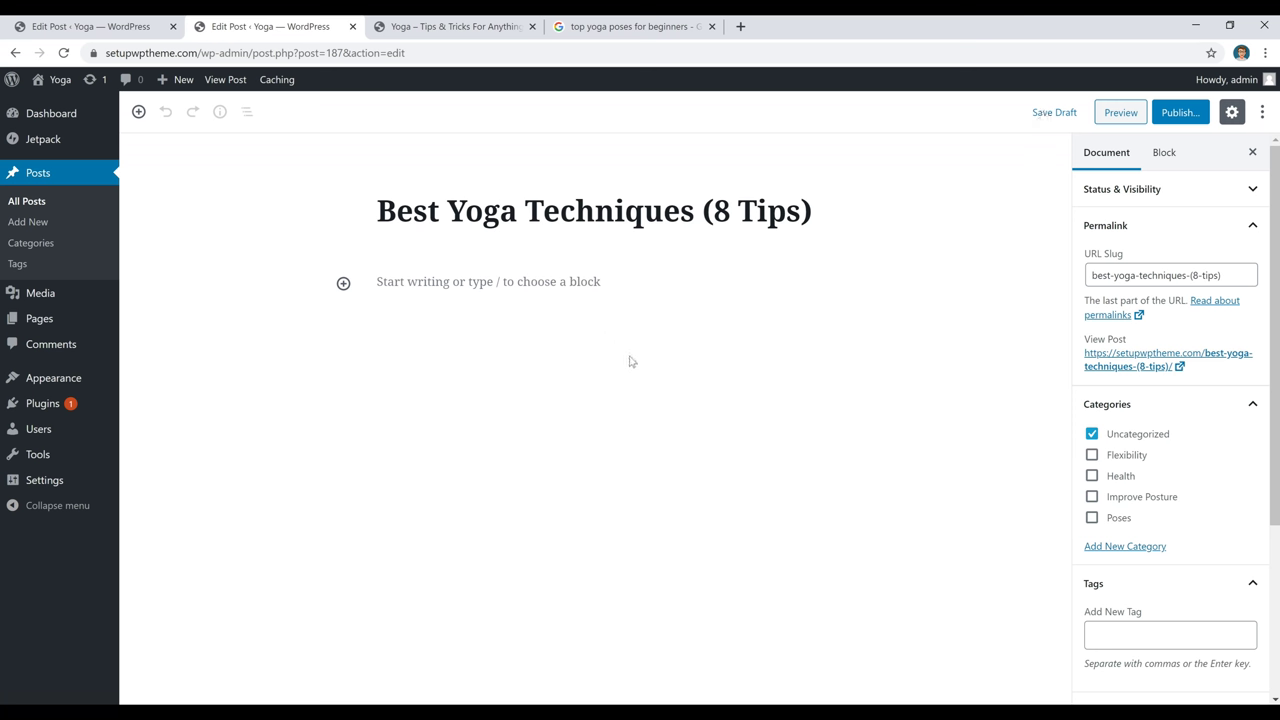
{"action": "left_click", "coordinate": [1177, 115]}
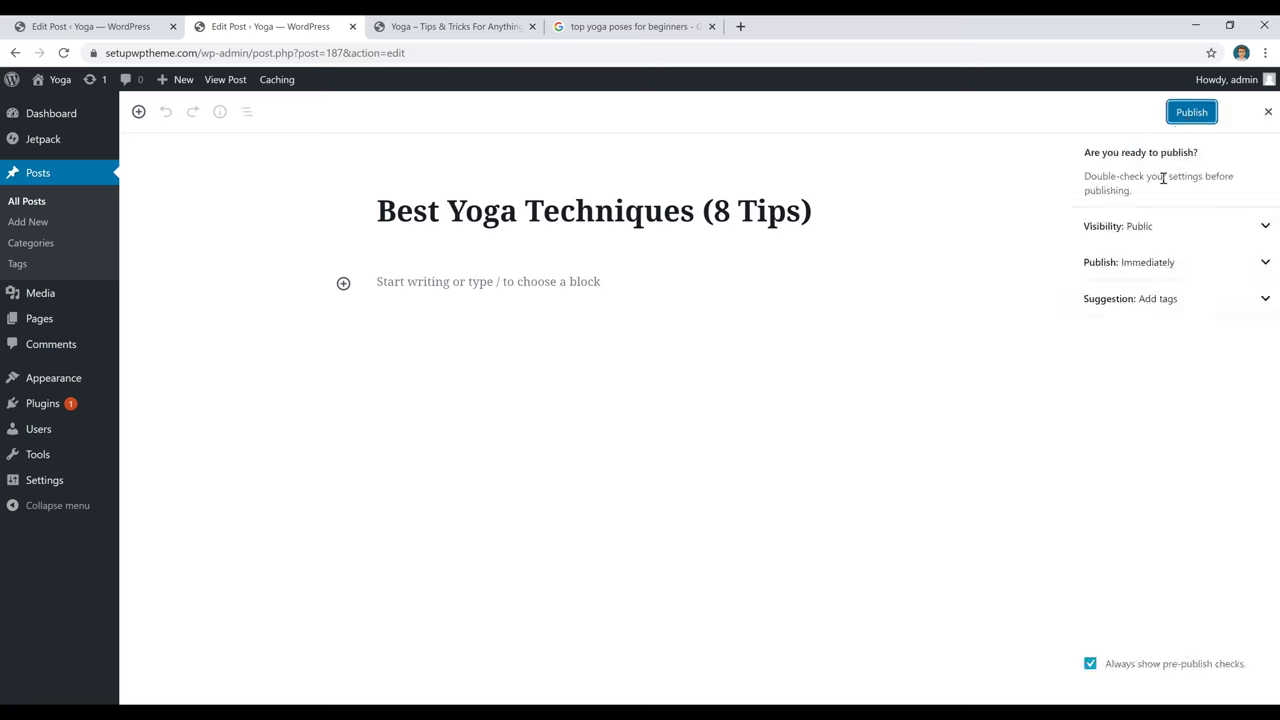
{"action": "left_click", "coordinate": [1191, 114]}
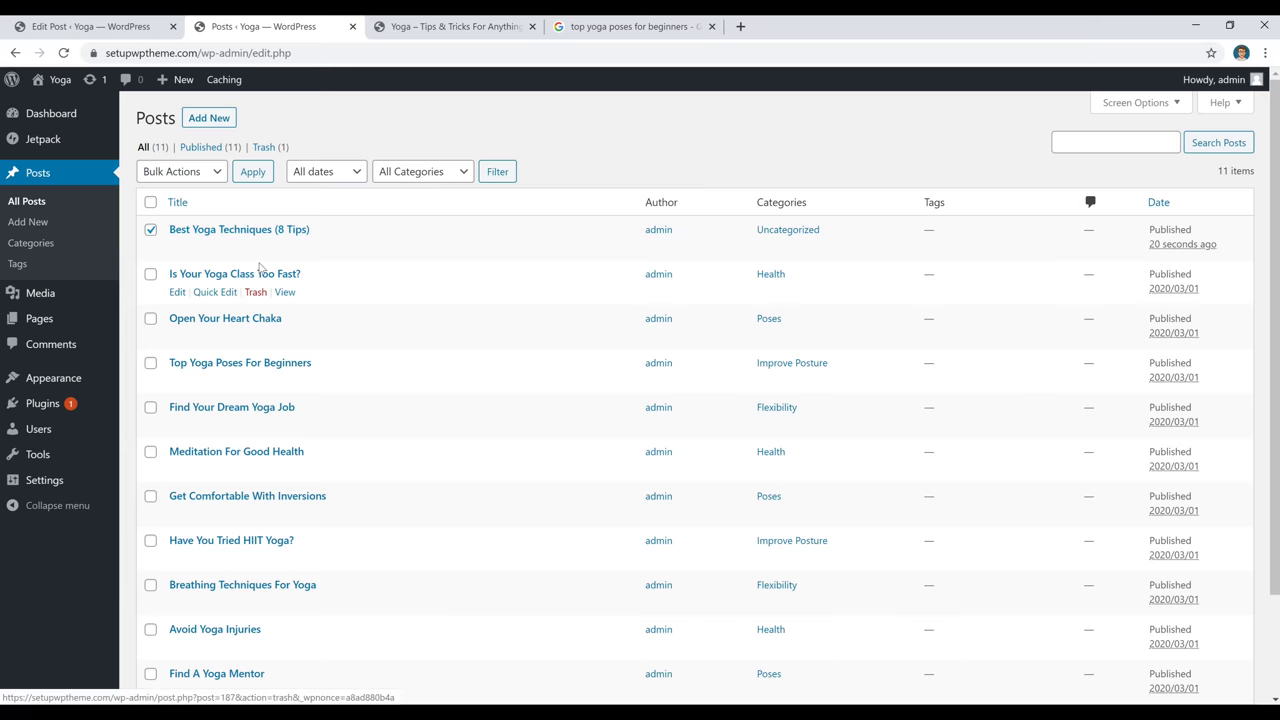
Move the checked Best Yoga Techniques (8 Tips) post to the Trash with Bulk Actions.
{"action": "left_click", "coordinate": [200, 174]}
{"action": "left_click", "coordinate": [178, 220]}
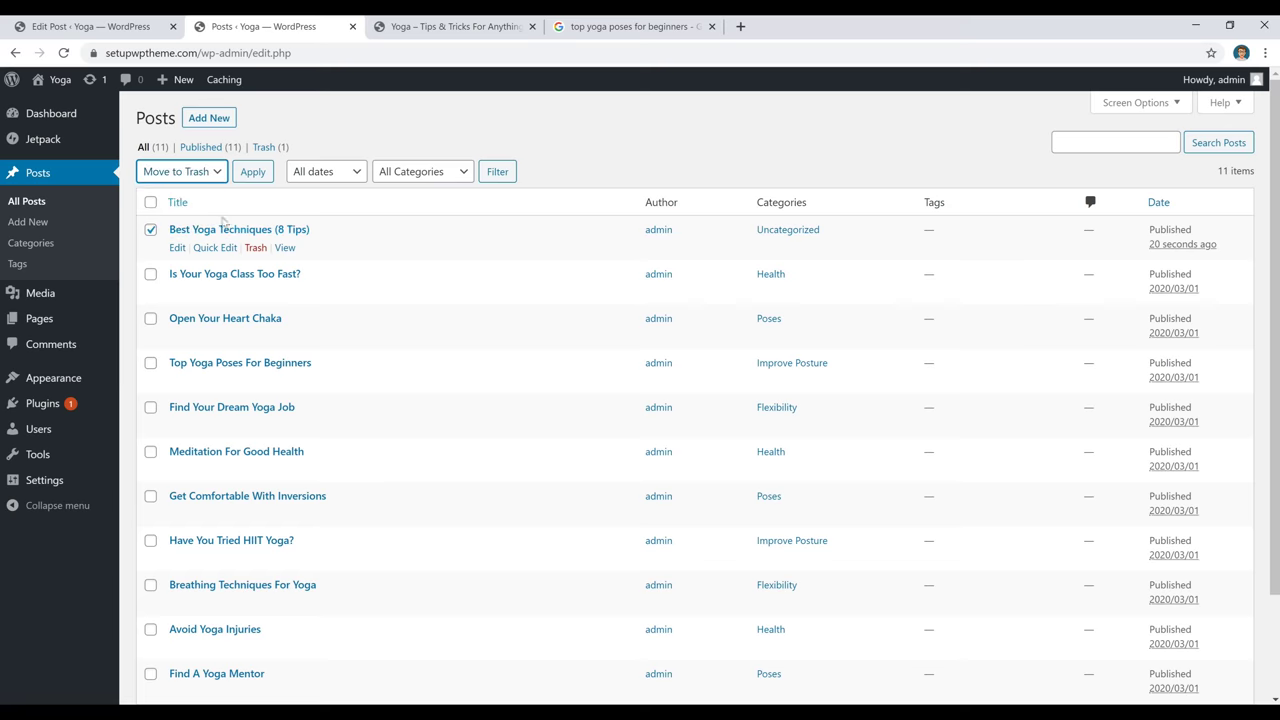
{"action": "left_click", "coordinate": [252, 172]}
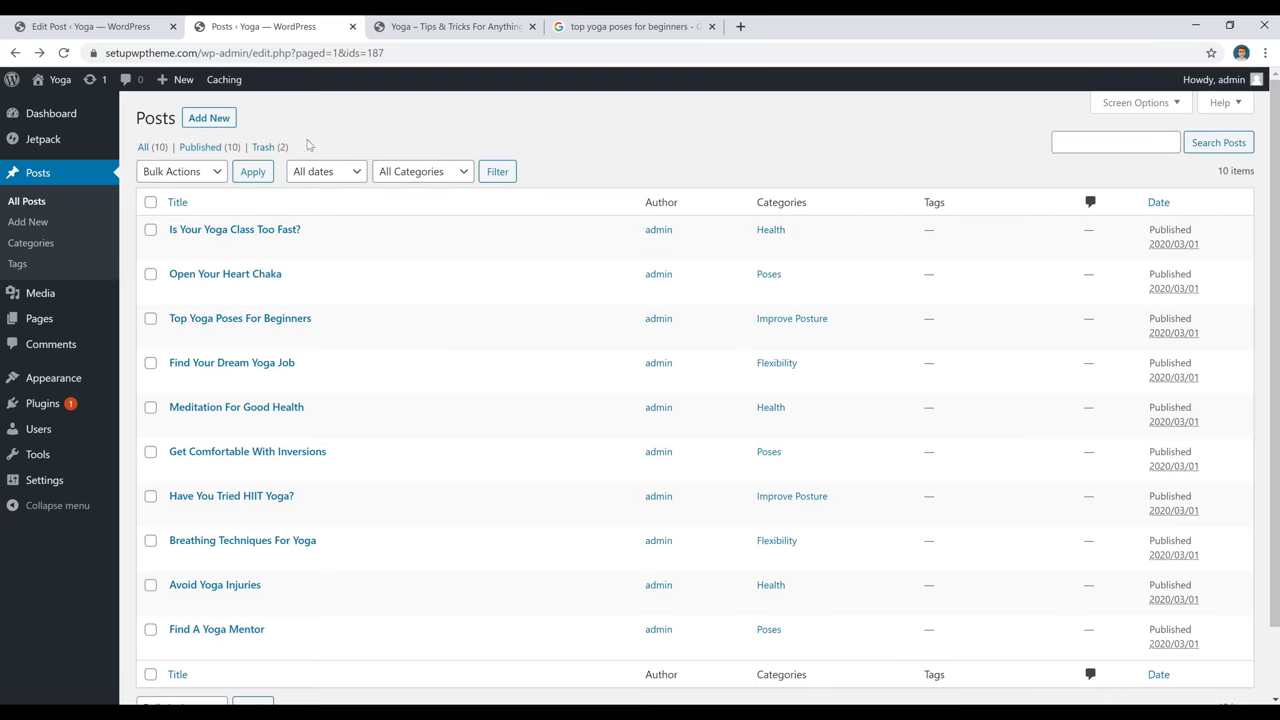
Select all trashed posts, choose Delete Permanently, then view the live home page.
{"action": "left_click", "coordinate": [262, 150]}
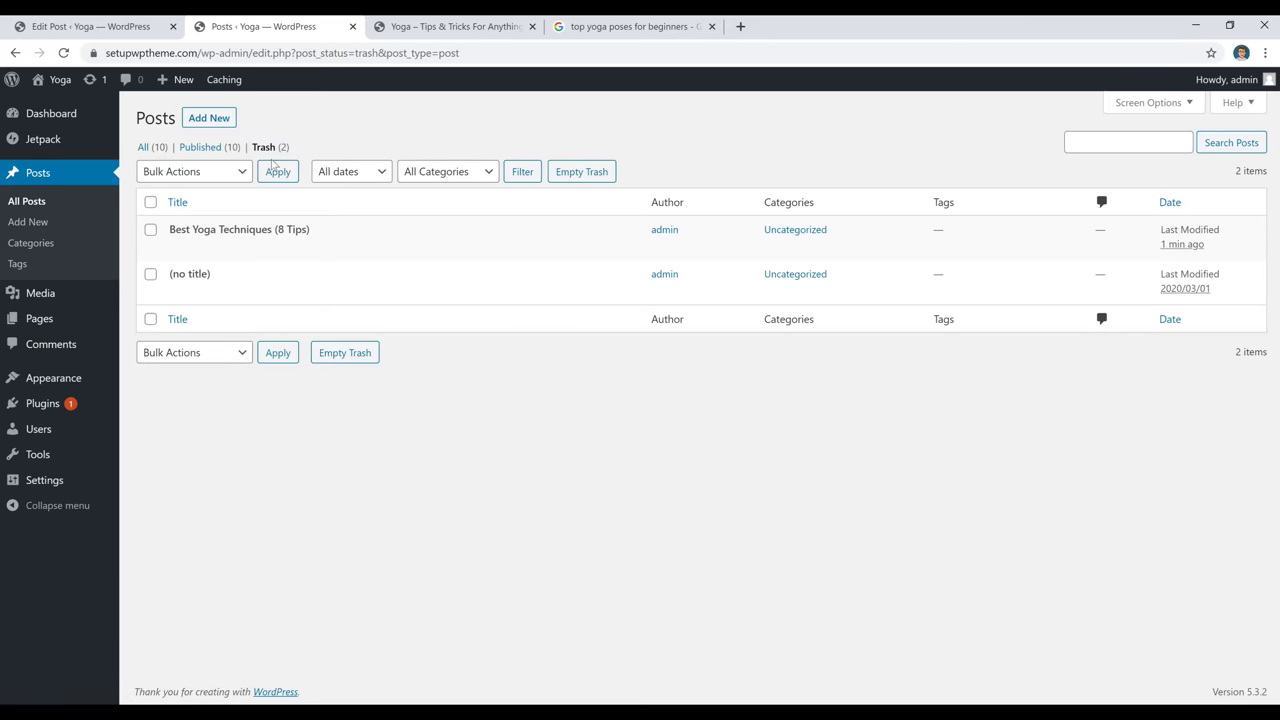
{"action": "left_click", "coordinate": [150, 202]}
{"action": "left_click", "coordinate": [193, 171]}
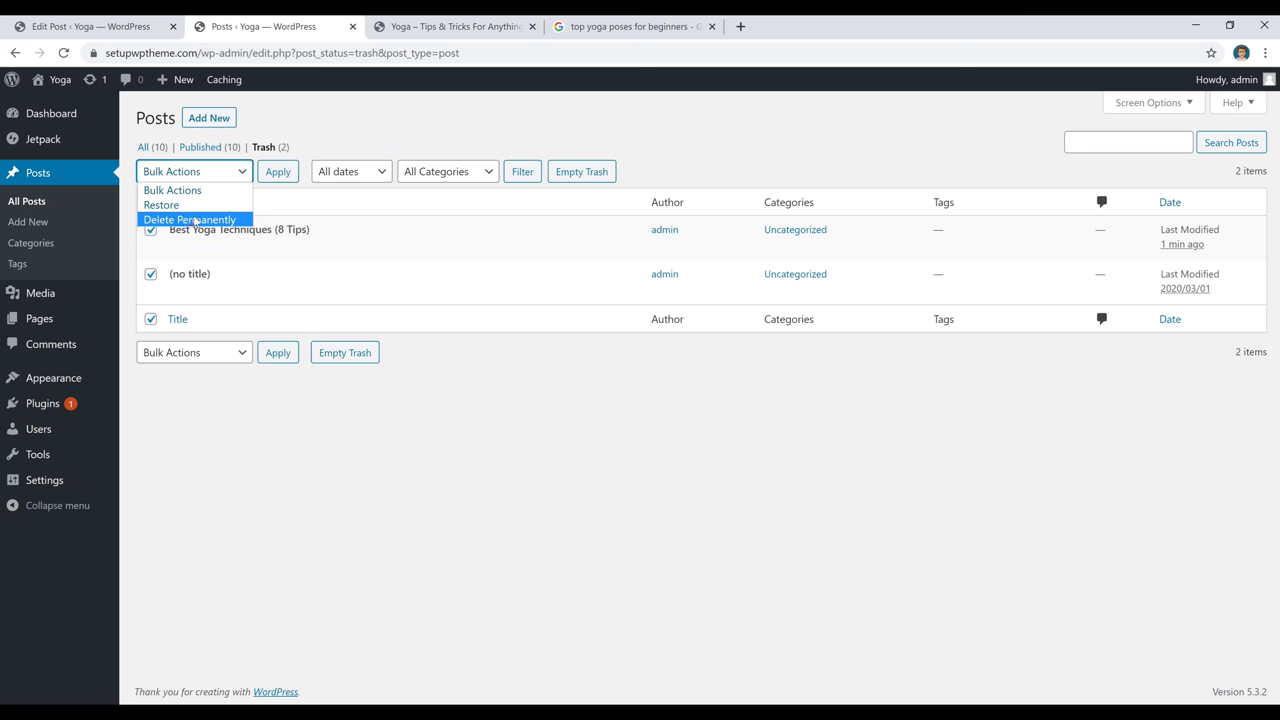
{"action": "left_click", "coordinate": [196, 219]}
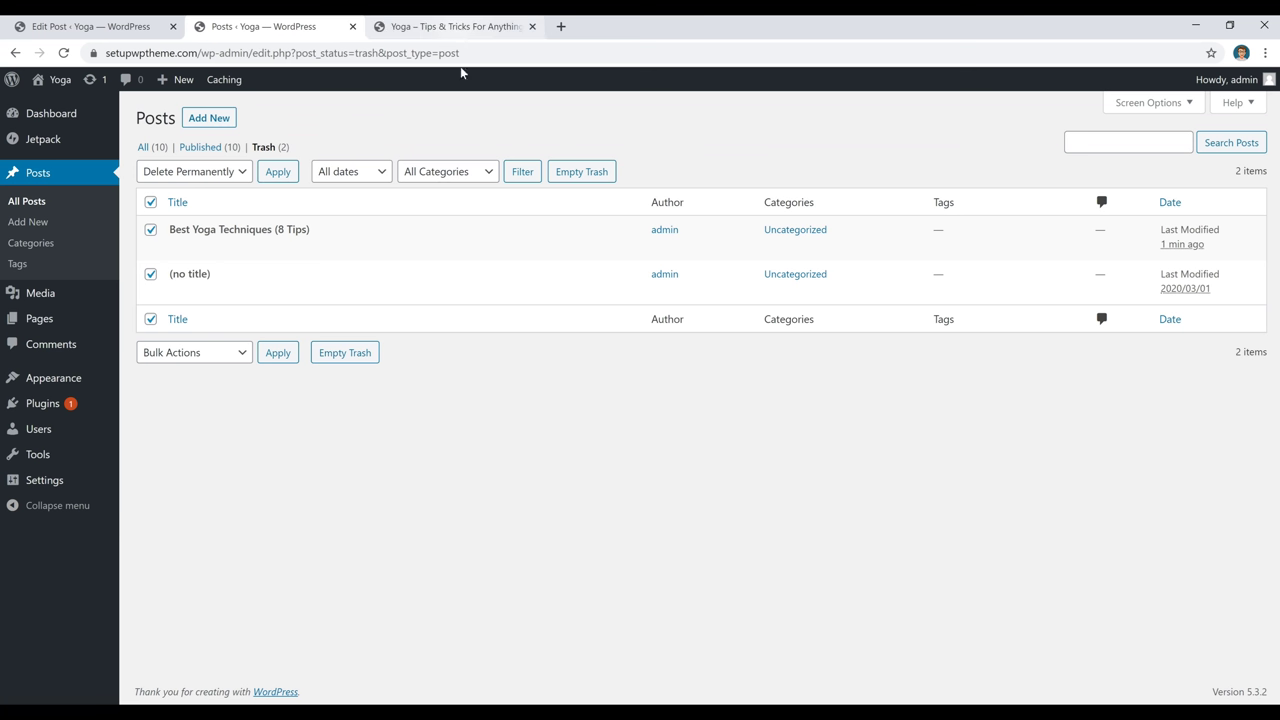
{"action": "left_click", "coordinate": [469, 32]}
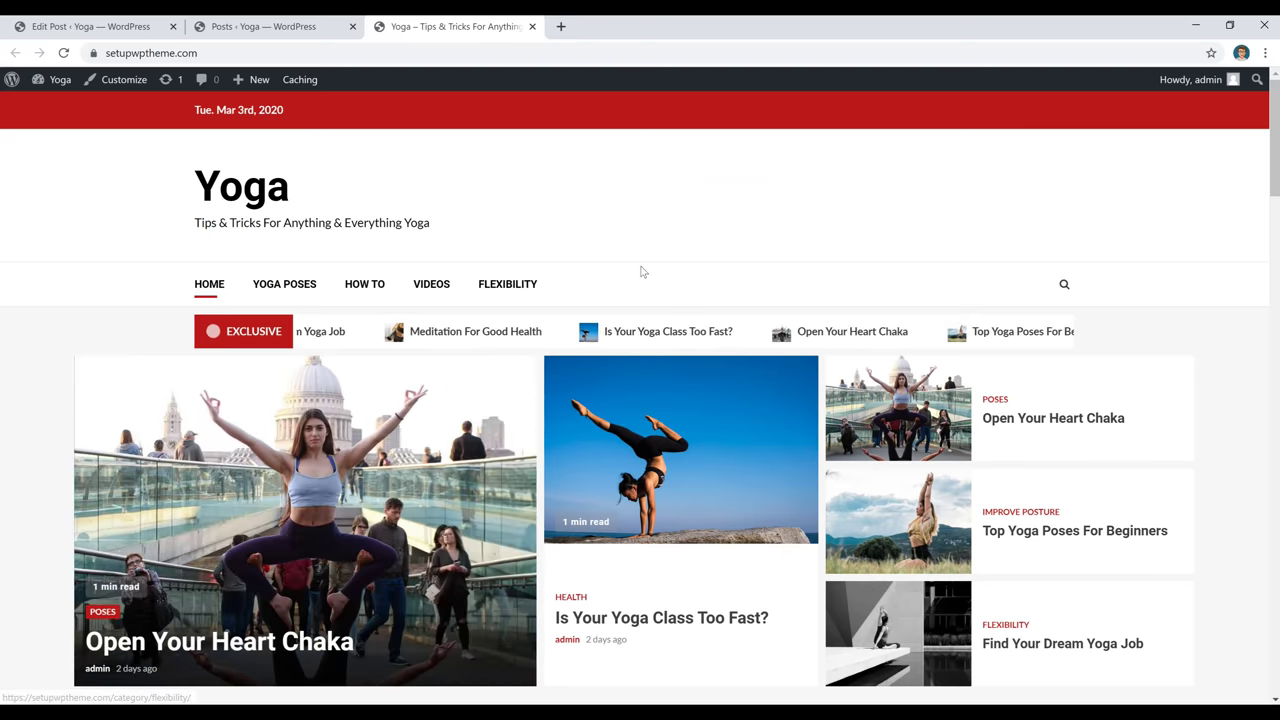
Open Appearance > Menus and expand the Categories list for Menu 1.
{"action": "left_click", "coordinate": [307, 33]}
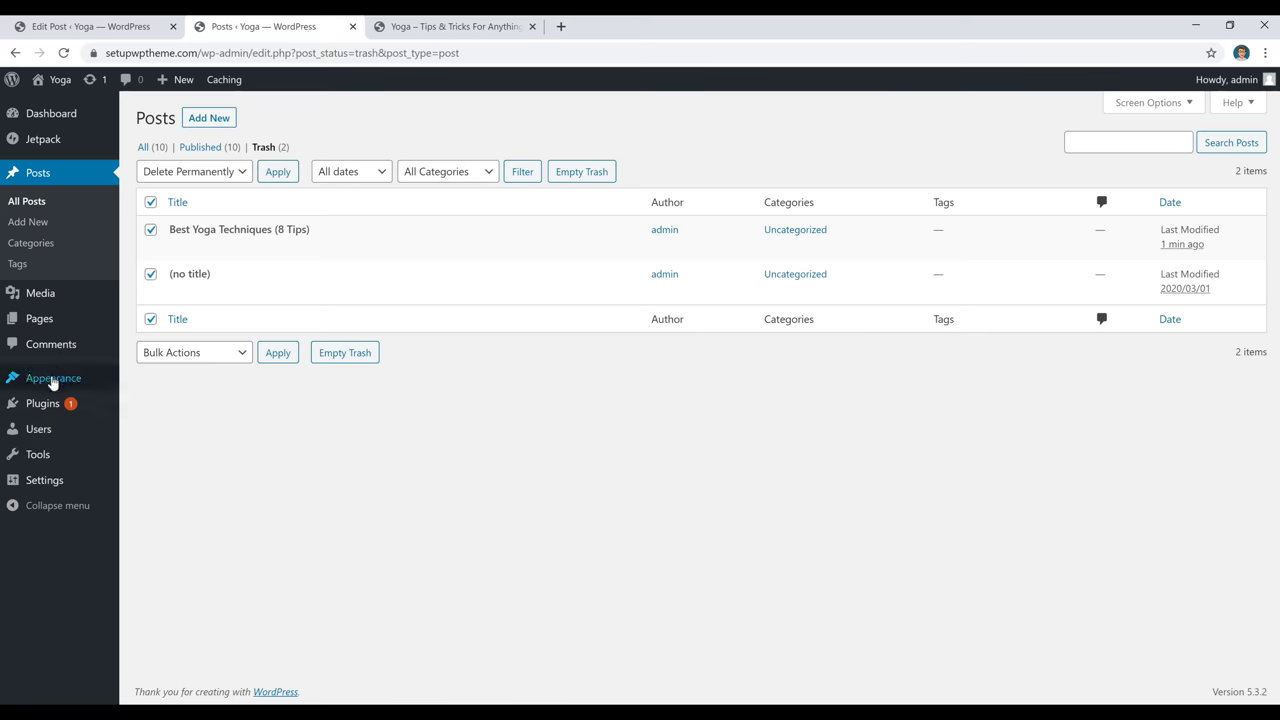
{"action": "mouse_move", "coordinate": [51, 377]}
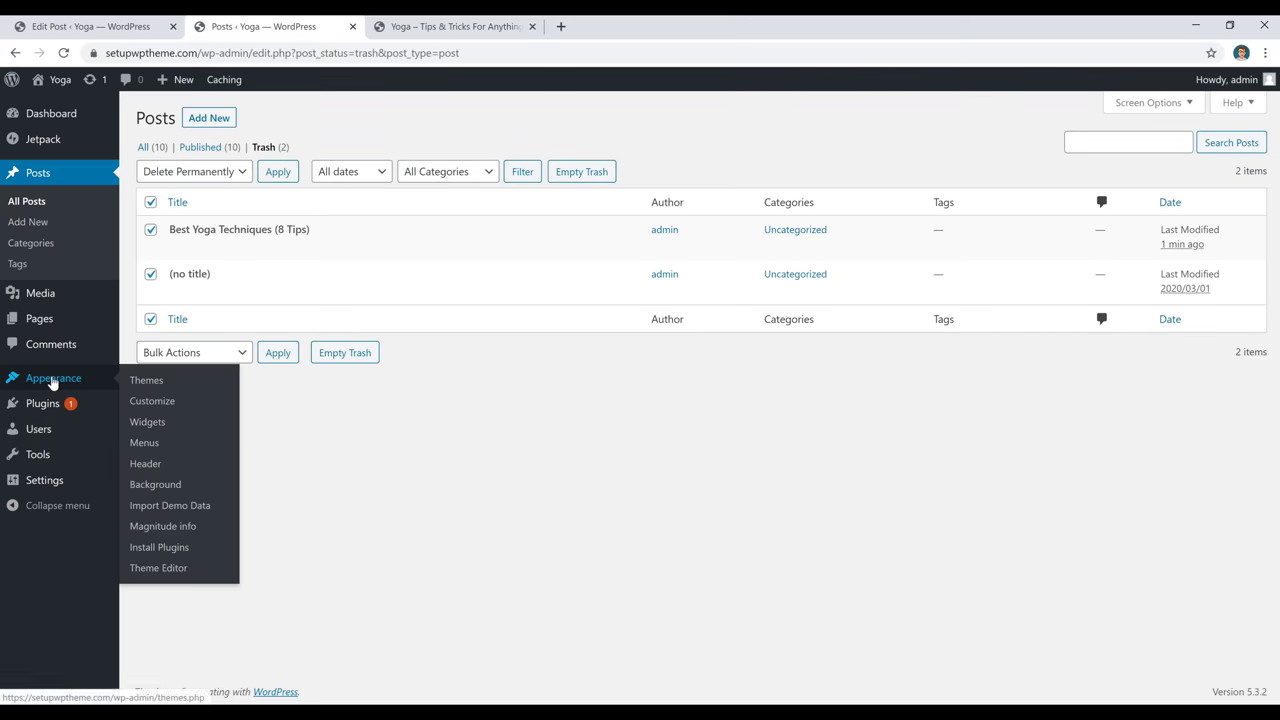
{"action": "left_click", "coordinate": [145, 444]}
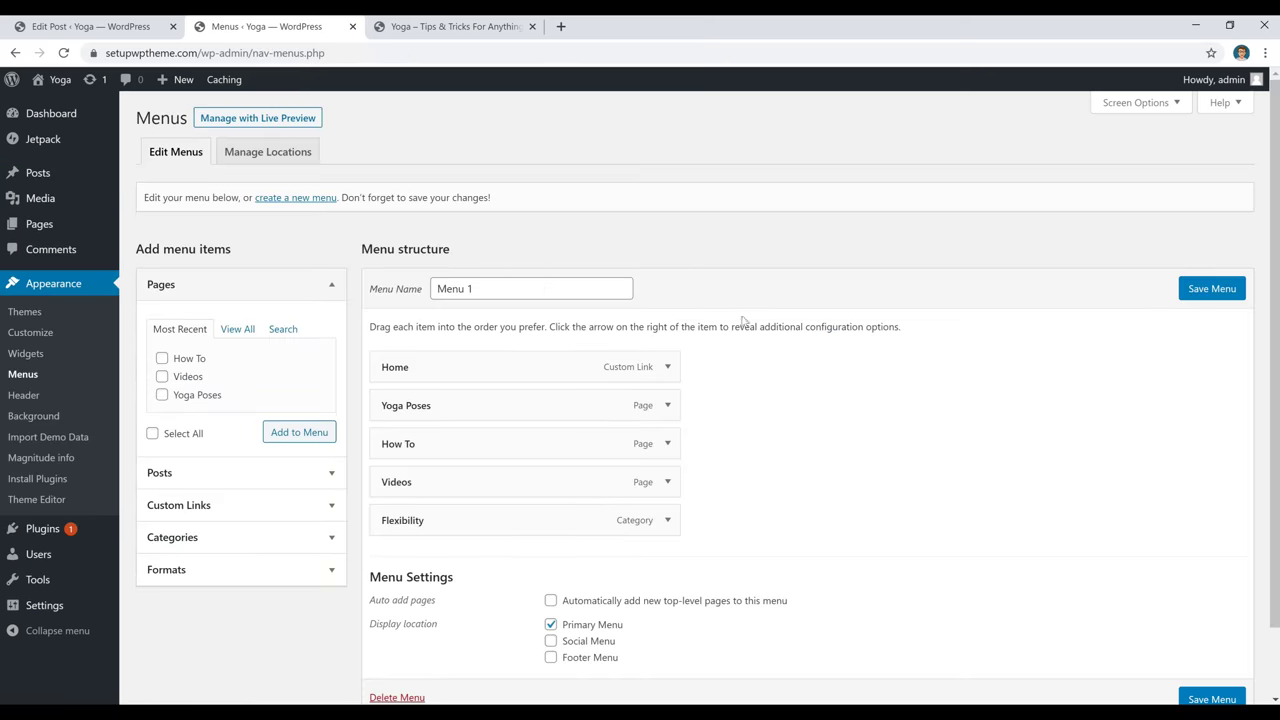
{"action": "left_click", "coordinate": [284, 540]}
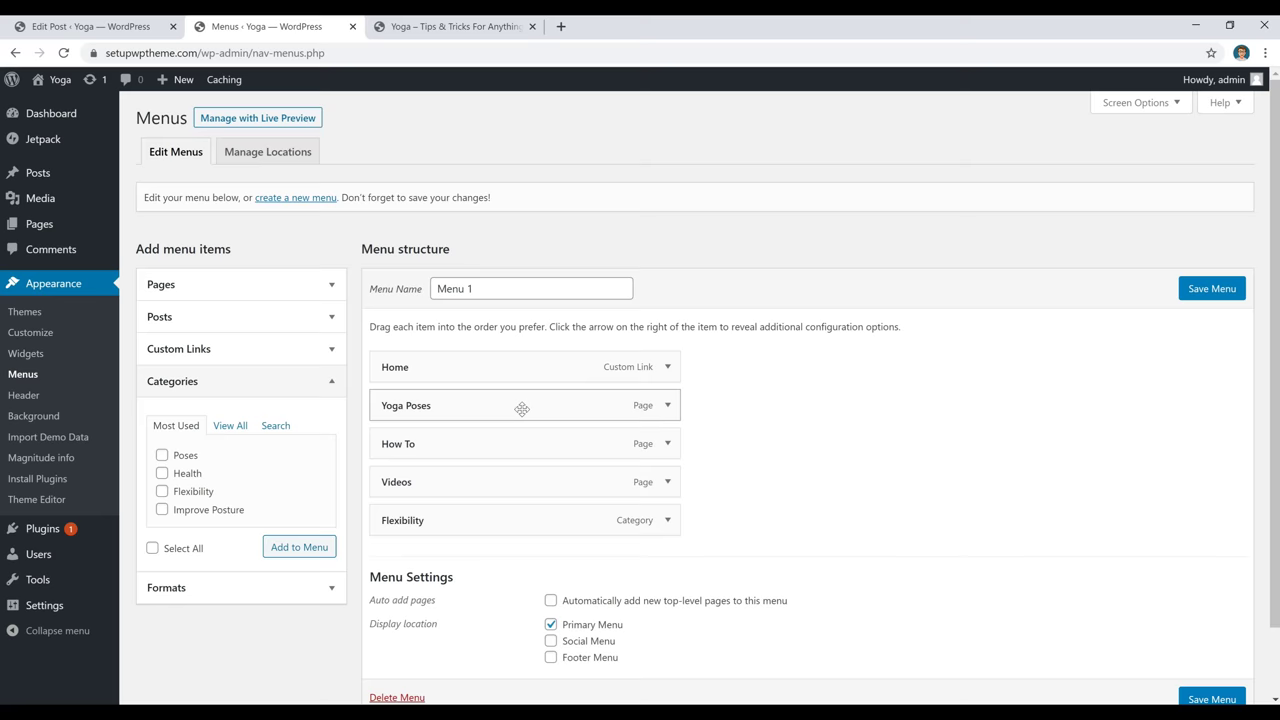
Preview the live Flexibility category page, then return to the menu editor.
{"action": "left_click", "coordinate": [455, 27]}
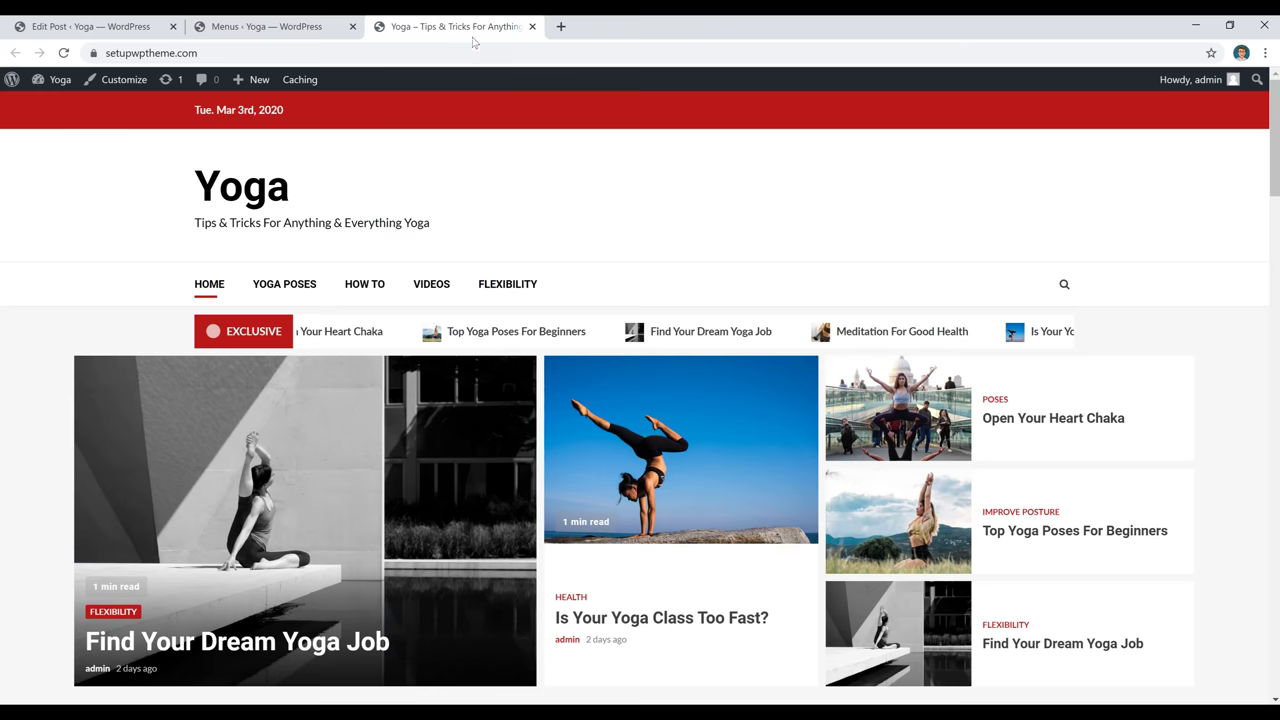
{"action": "left_click", "coordinate": [511, 288]}
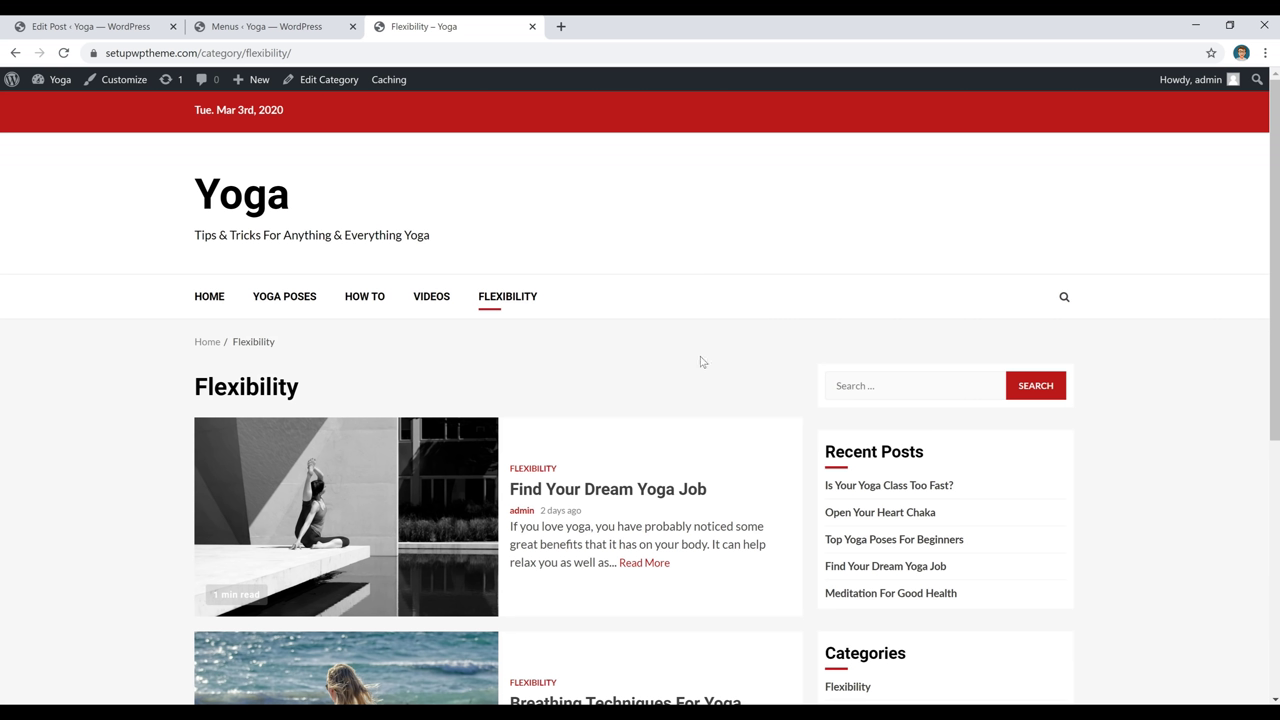
{"action": "scroll", "coordinate": [702, 362], "scroll_direction": "down", "scroll_amount": 4}
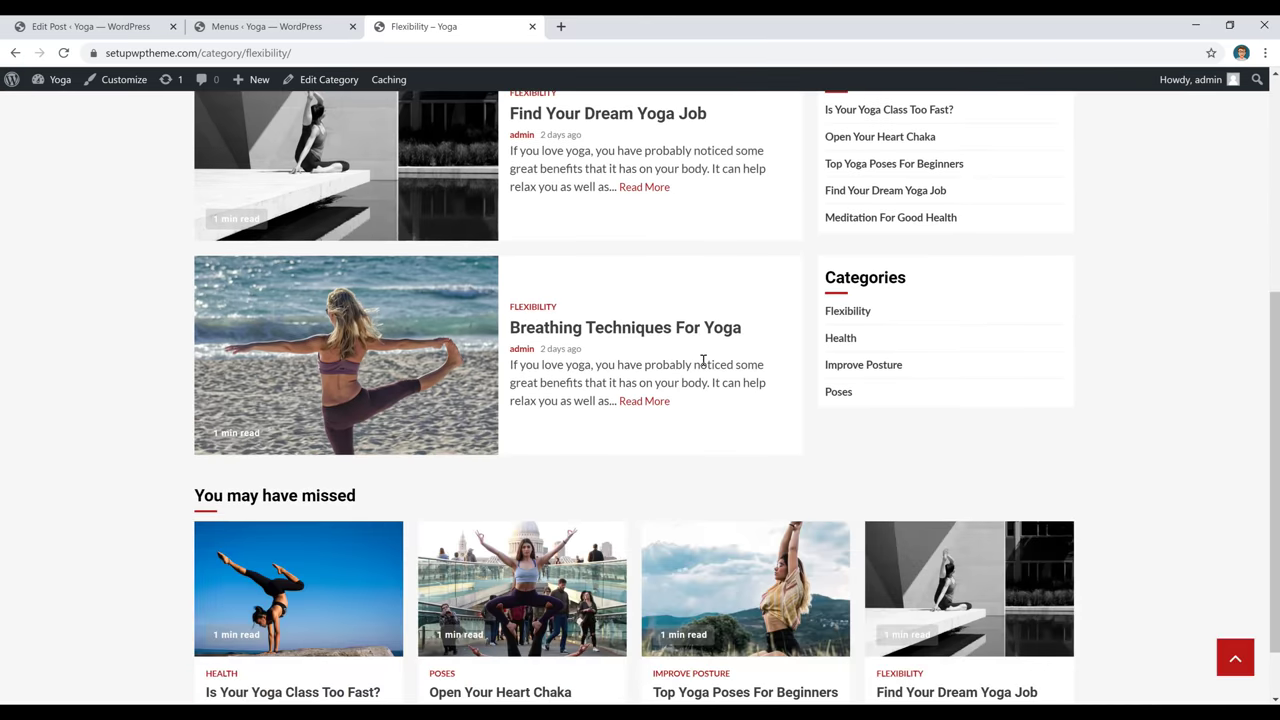
{"action": "left_click", "coordinate": [262, 28]}
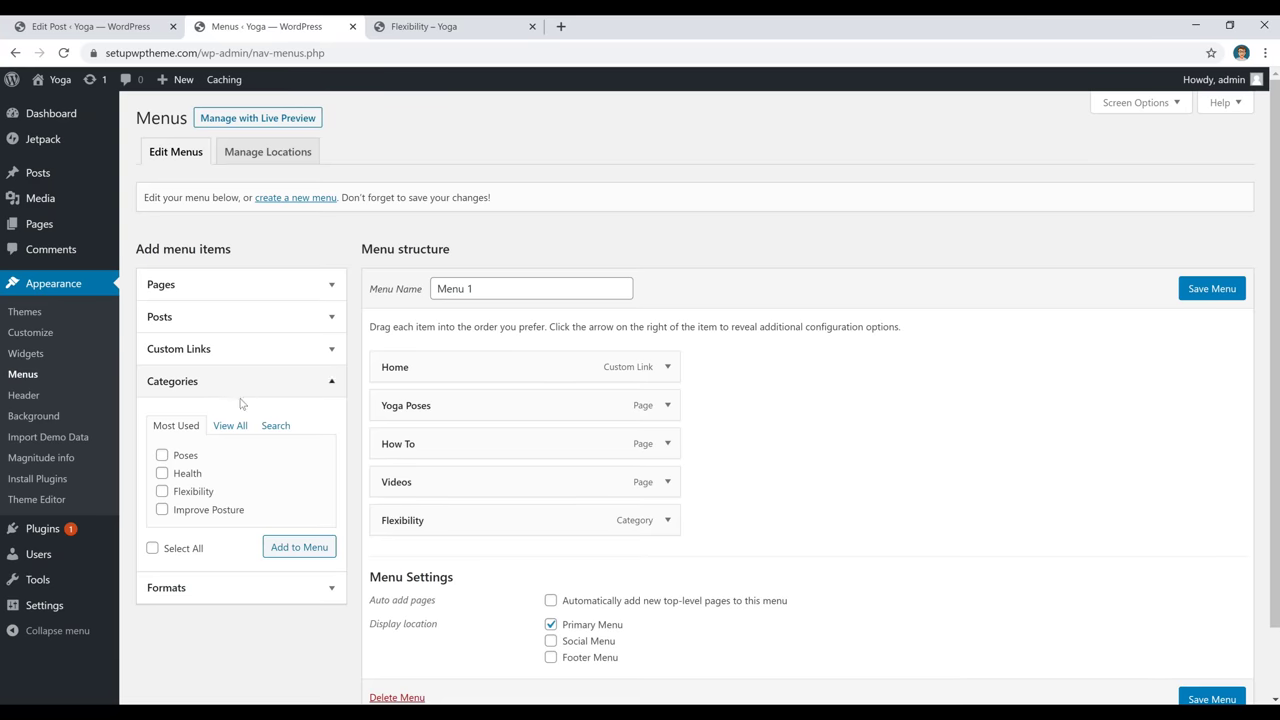
Add the Poses, Health and Improve Posture categories to Menu 1.
{"action": "left_click", "coordinate": [186, 456]}
{"action": "left_click", "coordinate": [189, 474]}
{"action": "left_click", "coordinate": [192, 492]}
{"action": "left_click", "coordinate": [415, 27]}
{"action": "key", "text": "ctrl+shift+Tab"}
{"action": "left_click", "coordinate": [196, 492]}
{"action": "left_click", "coordinate": [194, 515]}
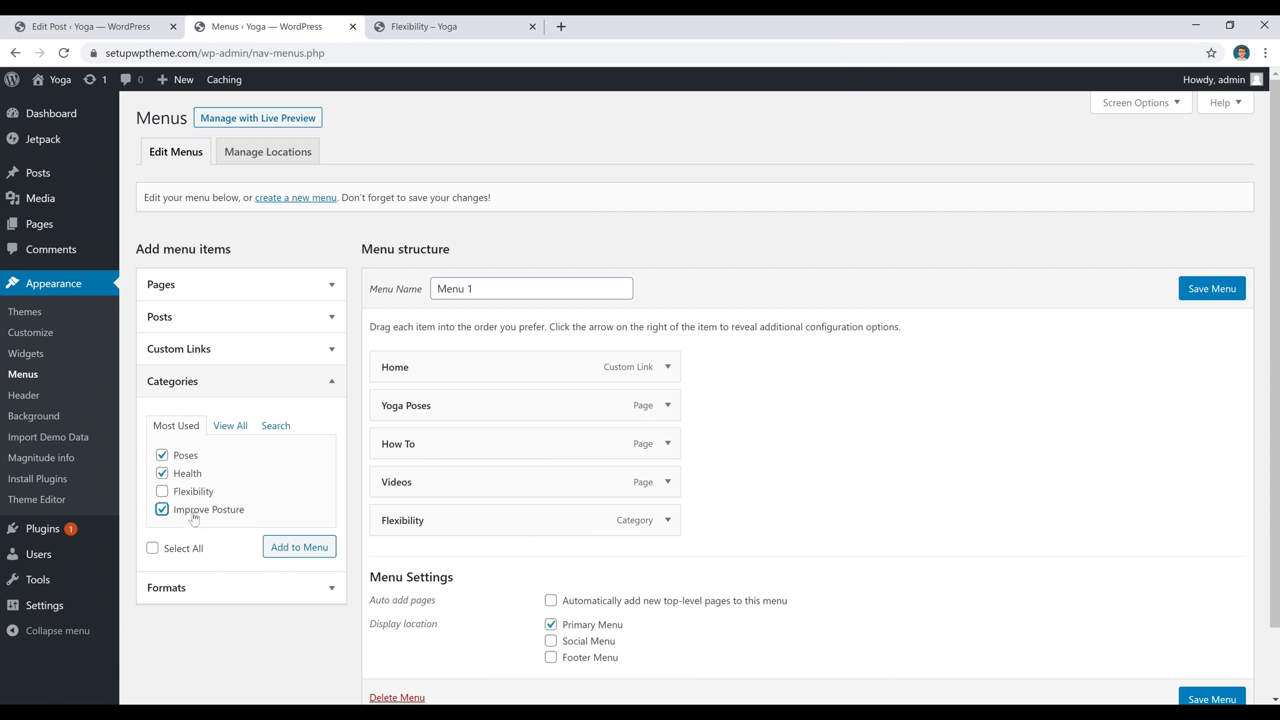
{"action": "left_click", "coordinate": [301, 552]}
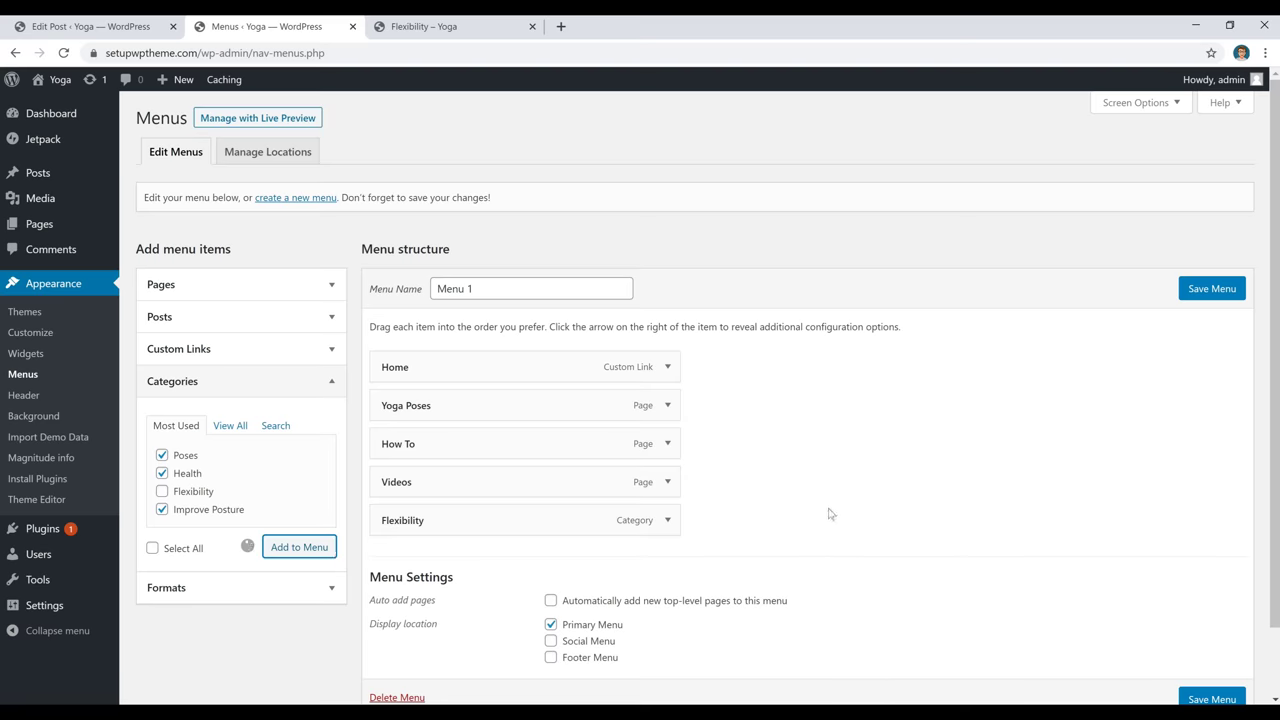
{"action": "scroll", "coordinate": [829, 514], "scroll_direction": "down", "scroll_amount": 2}
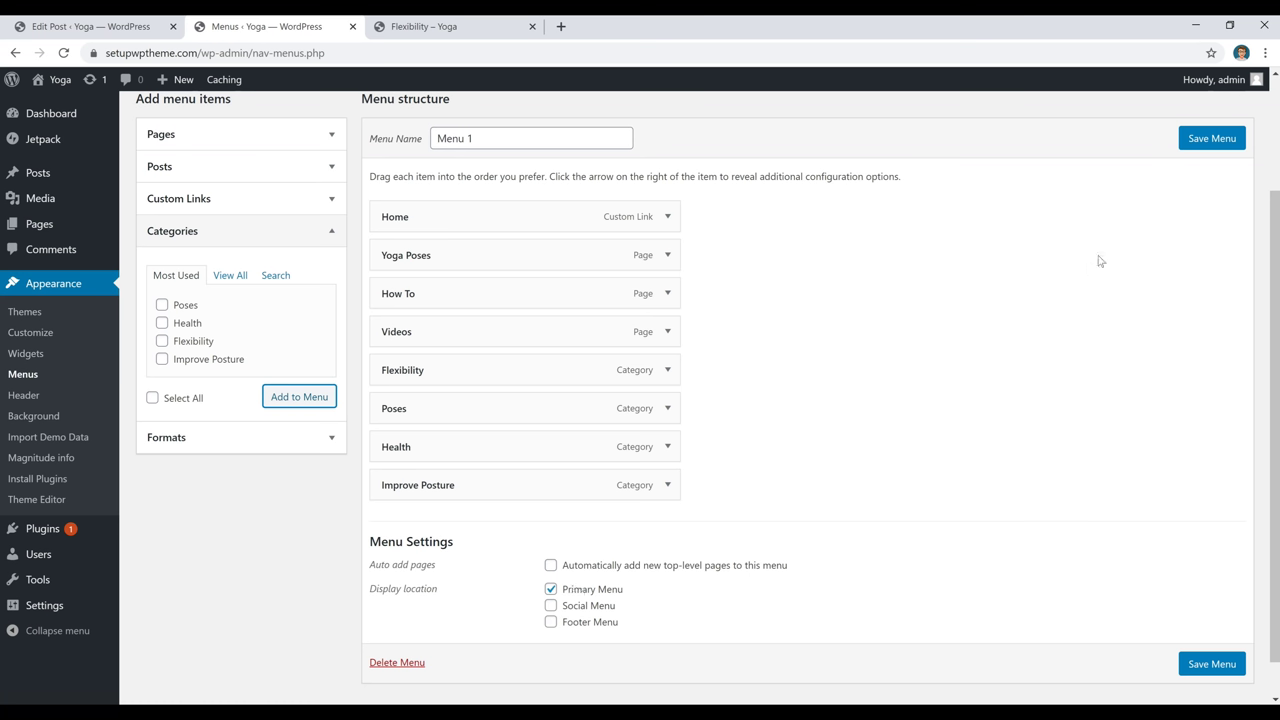
Save Menu 1 and switch to the live Flexibility page to check it.
{"action": "left_click", "coordinate": [1207, 148]}
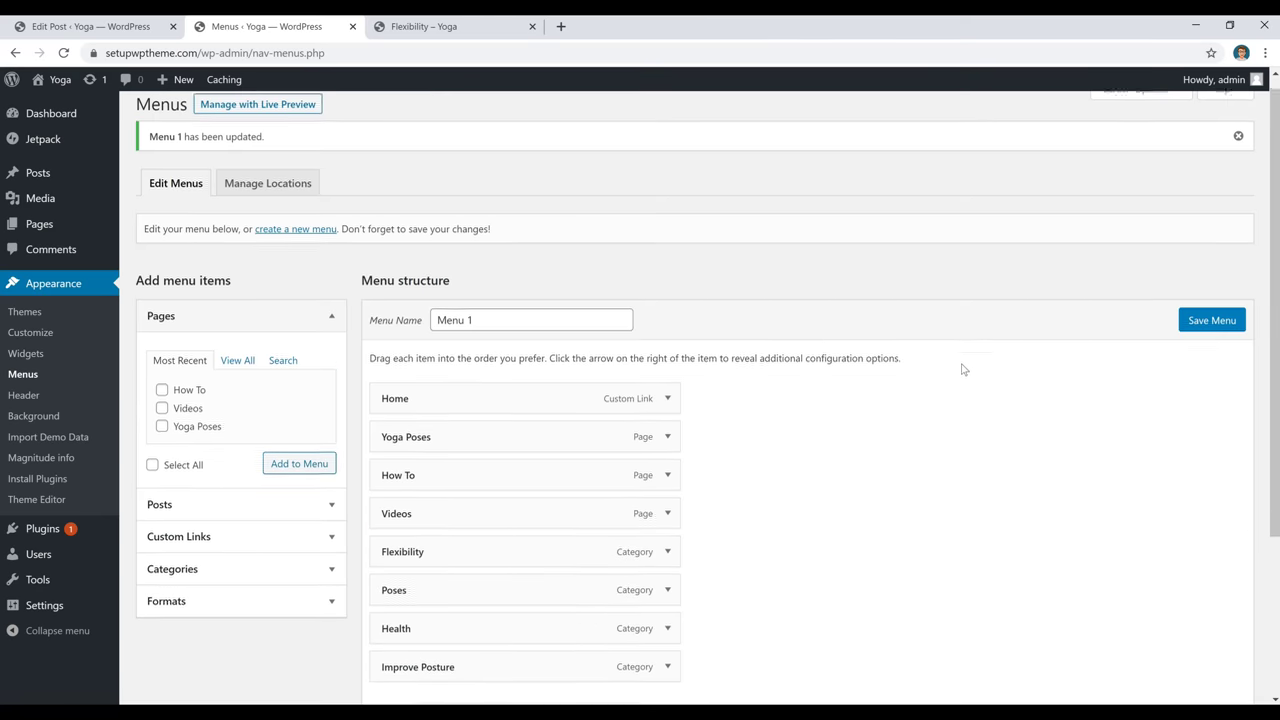
{"action": "scroll", "coordinate": [966, 369], "scroll_direction": "down", "scroll_amount": 1}
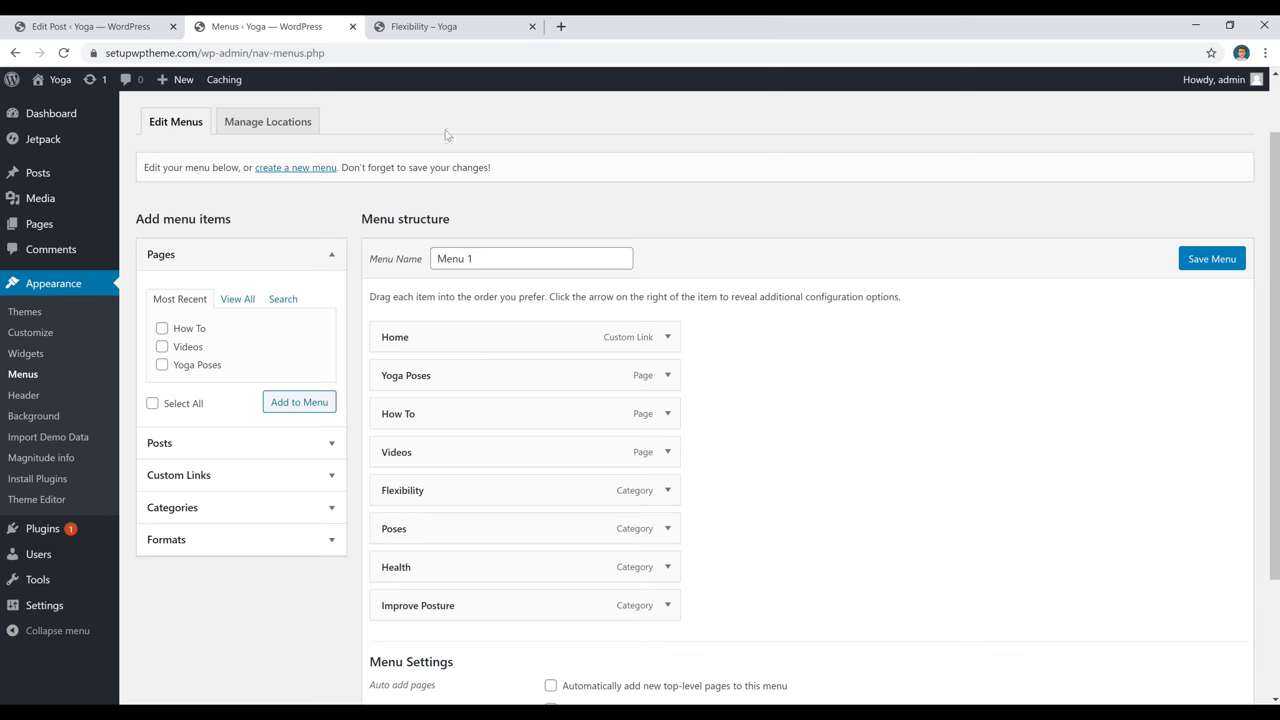
{"action": "left_click", "coordinate": [436, 36]}
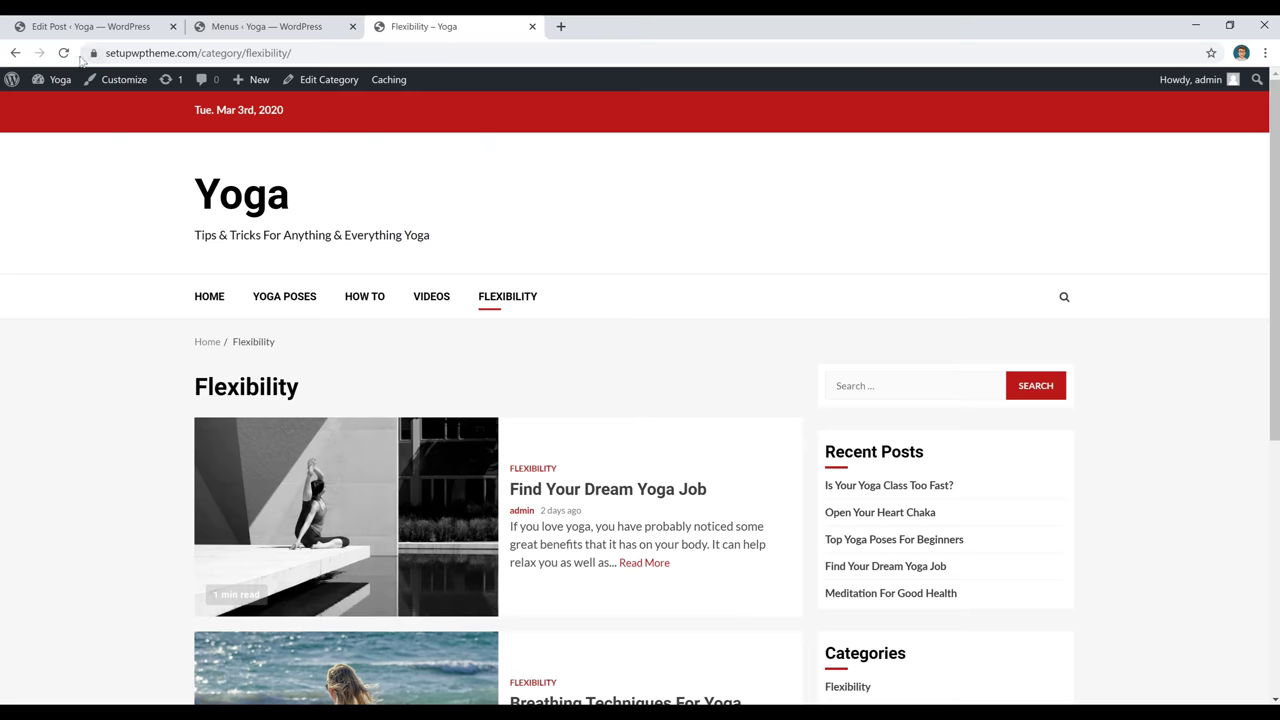
Reload the live site to see the updated menu, view Health, then switch to Pexels.
{"action": "left_click", "coordinate": [486, 304]}
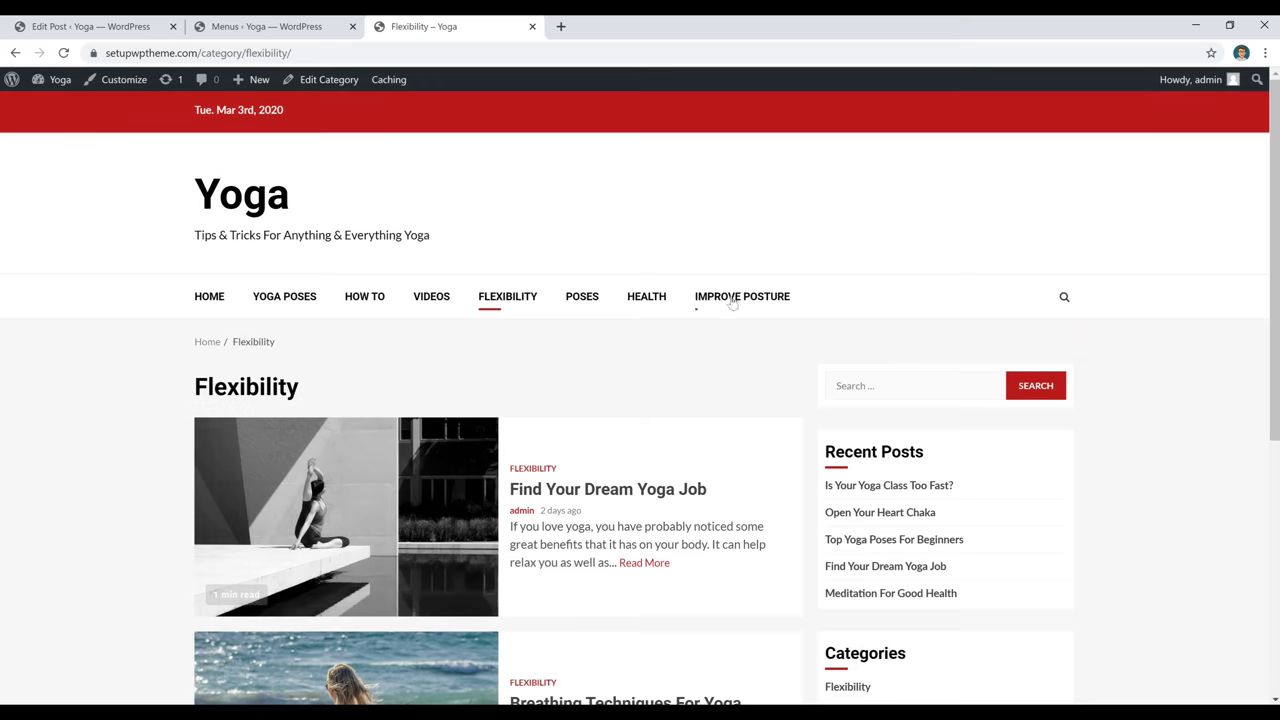
{"action": "left_click", "coordinate": [647, 300]}
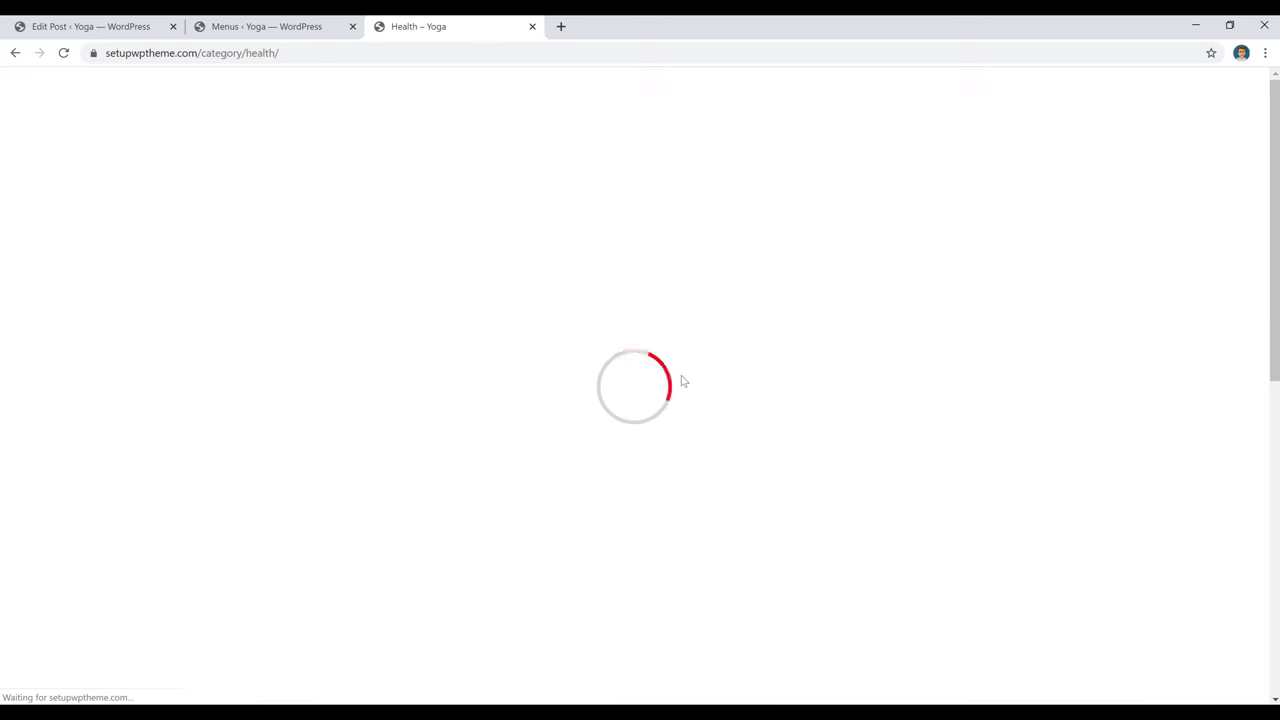
{"action": "scroll", "coordinate": [681, 376], "scroll_direction": "down", "scroll_amount": 2}
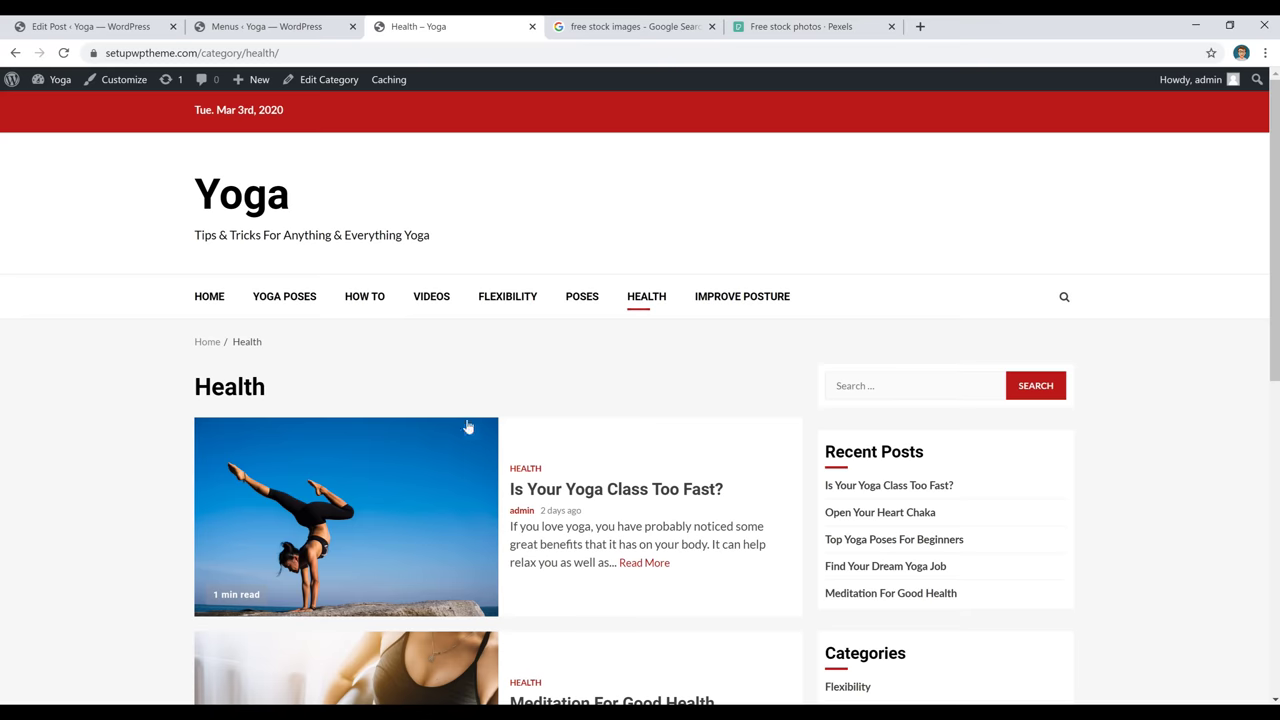
{"action": "left_click", "coordinate": [800, 26]}
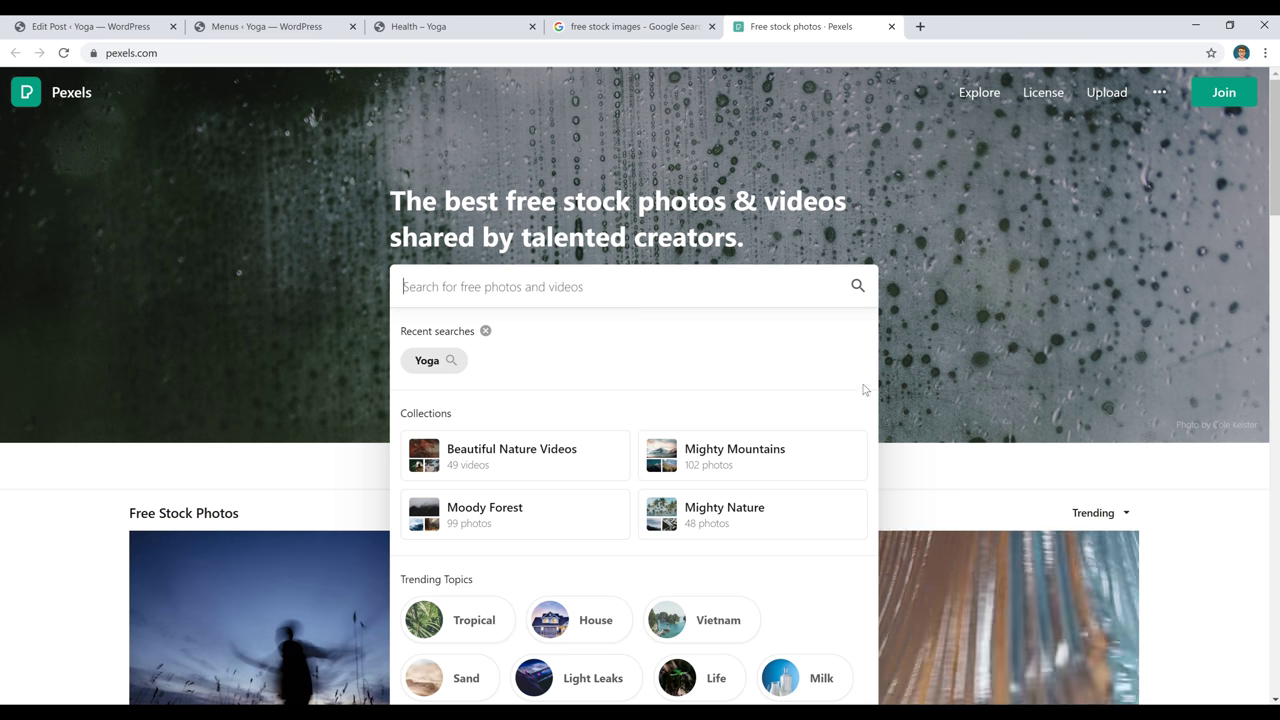
Rerun the earlier Yoga photo search on Pexels.
{"action": "scroll", "coordinate": [590, 330], "scroll_direction": "down", "scroll_amount": 2}
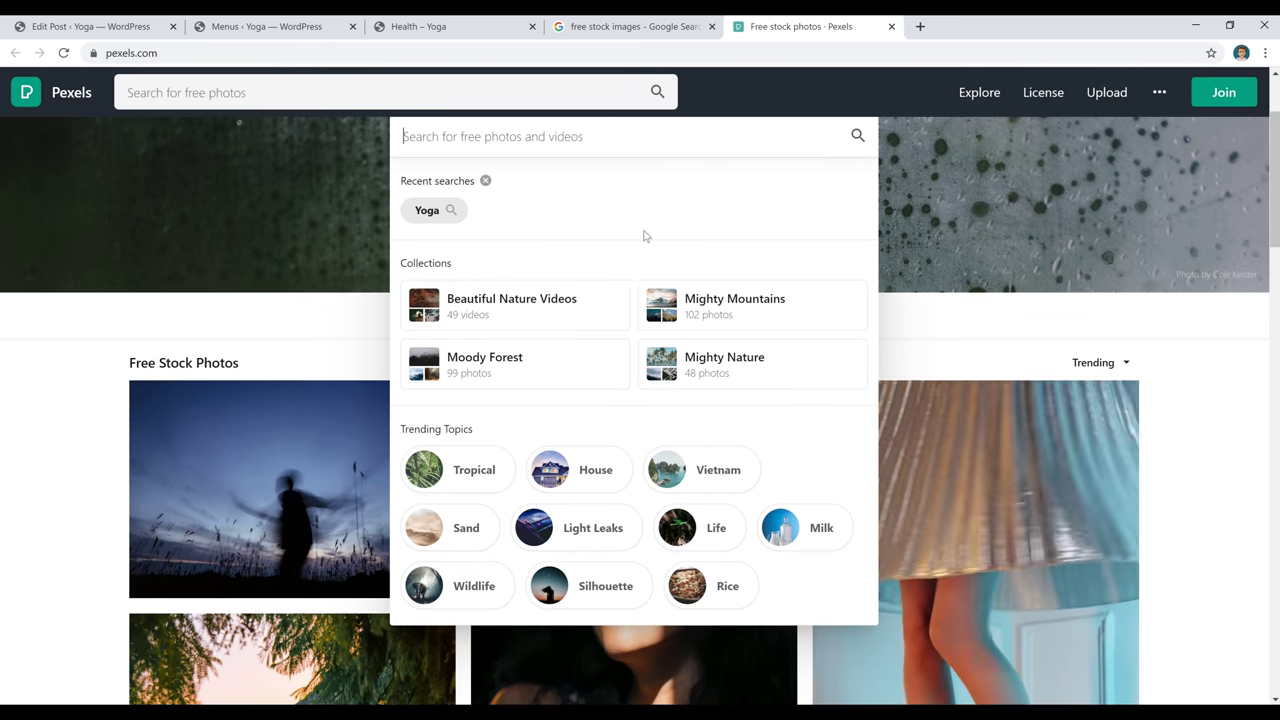
{"action": "scroll", "coordinate": [618, 272], "scroll_direction": "down", "scroll_amount": 3}
{"action": "scroll", "coordinate": [83, 391], "scroll_direction": "down", "scroll_amount": 2}
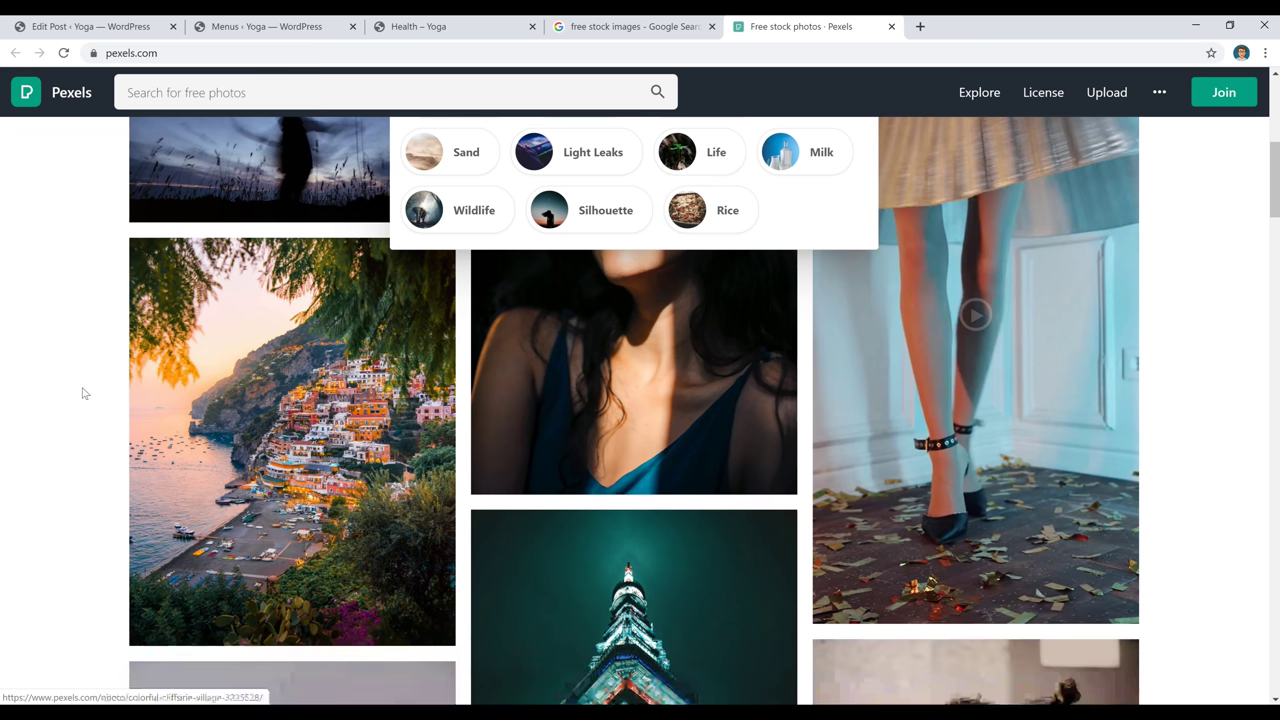
{"action": "scroll", "coordinate": [575, 395], "scroll_direction": "up", "scroll_amount": 5}
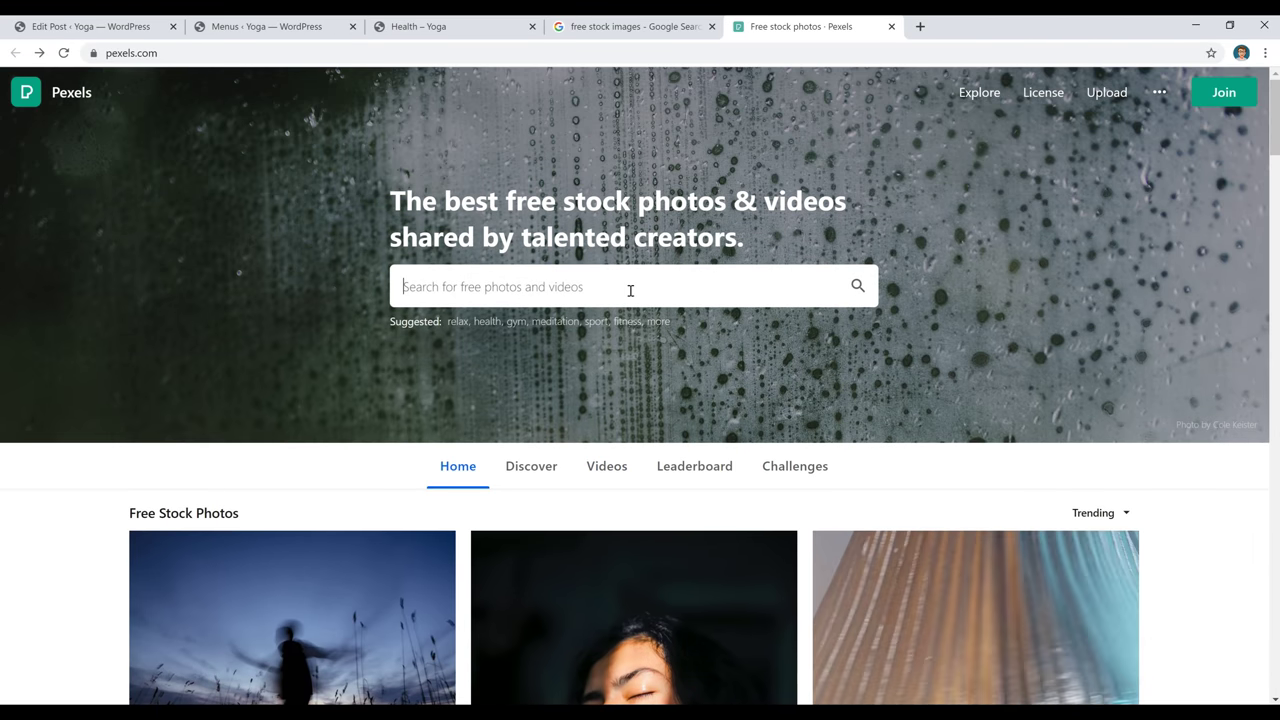
{"action": "left_click", "coordinate": [627, 290]}
{"action": "left_click", "coordinate": [448, 362]}
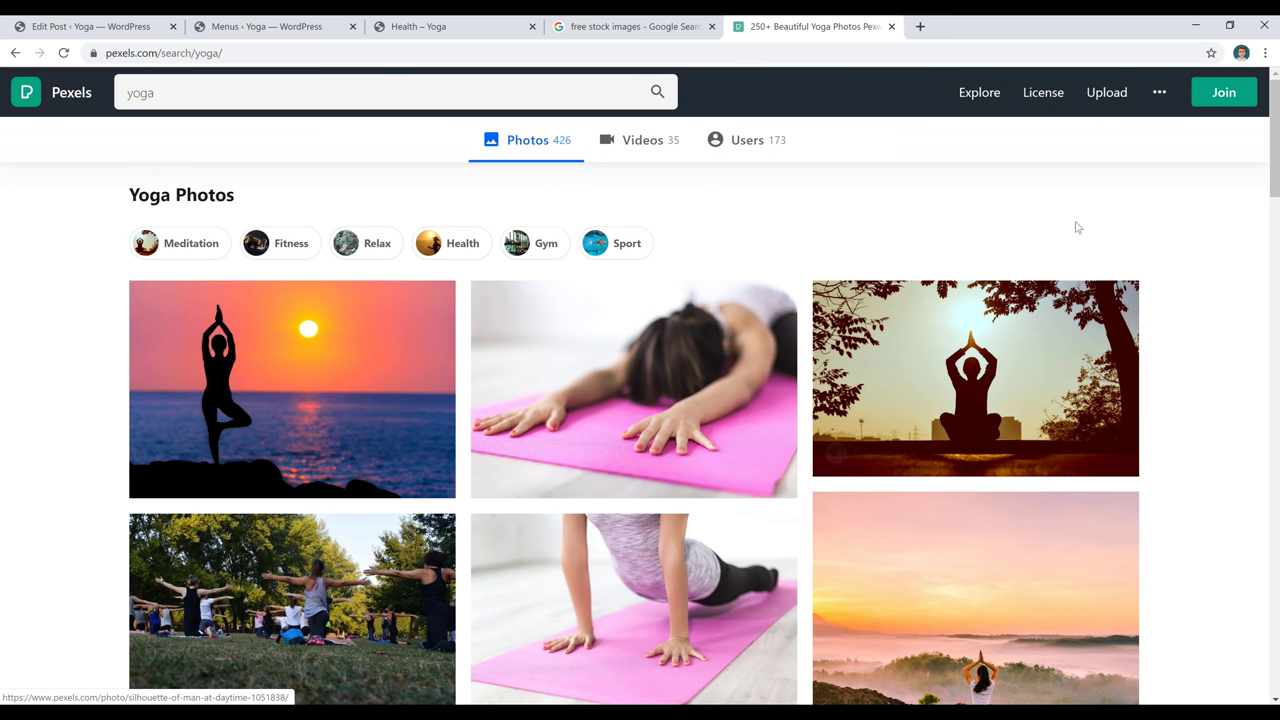
Open the kneeling Photo of Woman Doing Yoga, view its download sizes, then return to the Health page.
{"action": "scroll", "coordinate": [1182, 323], "scroll_direction": "down", "scroll_amount": 10}
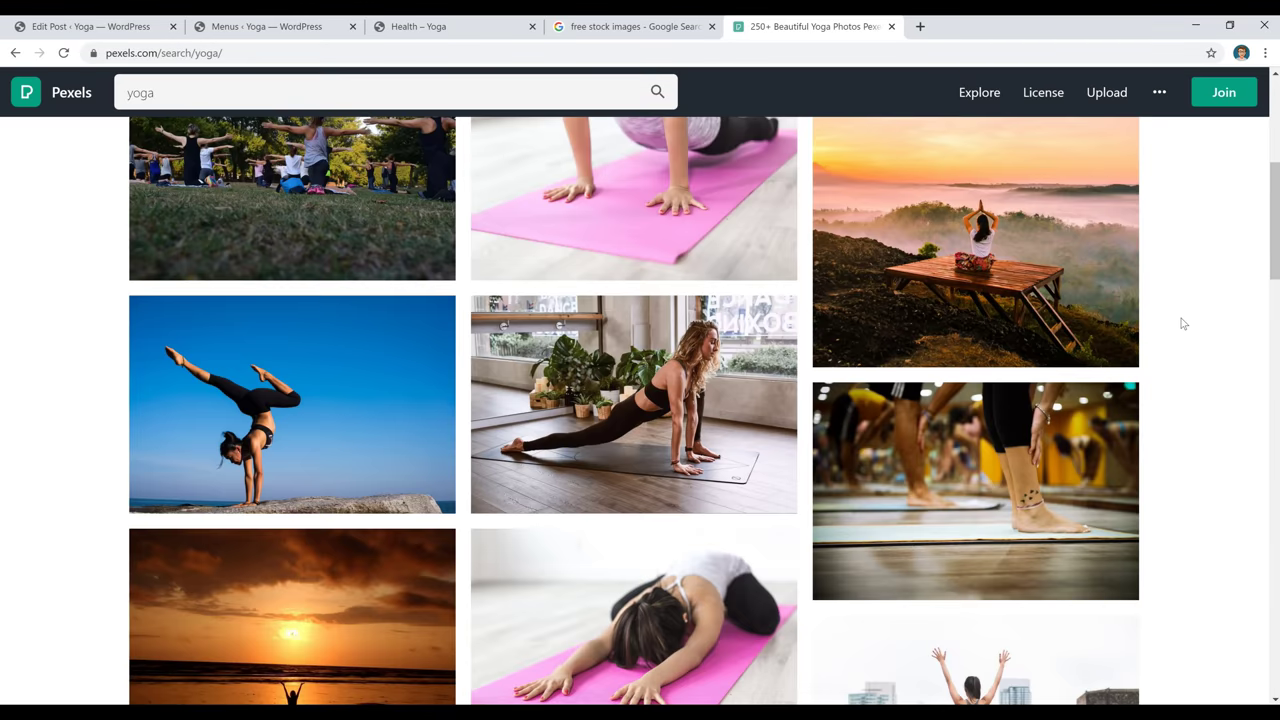
{"action": "scroll", "coordinate": [1182, 323], "scroll_direction": "down", "scroll_amount": 7}
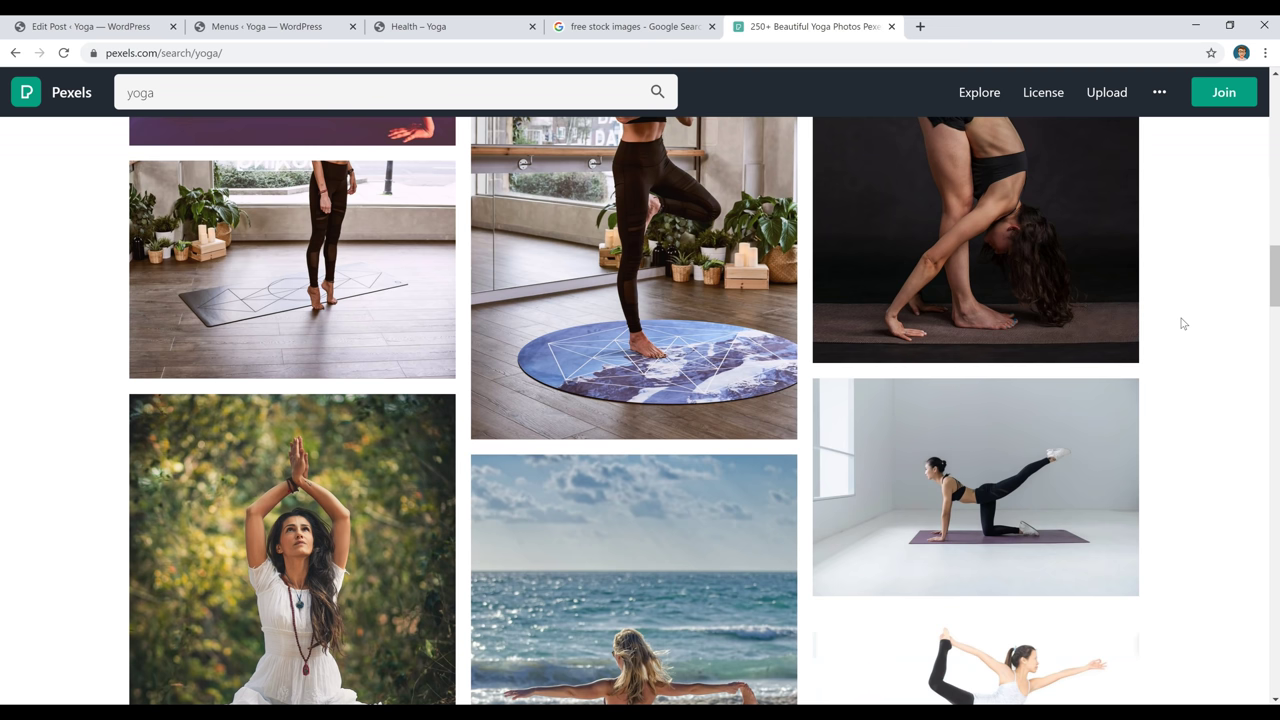
{"action": "left_click", "coordinate": [1010, 420]}
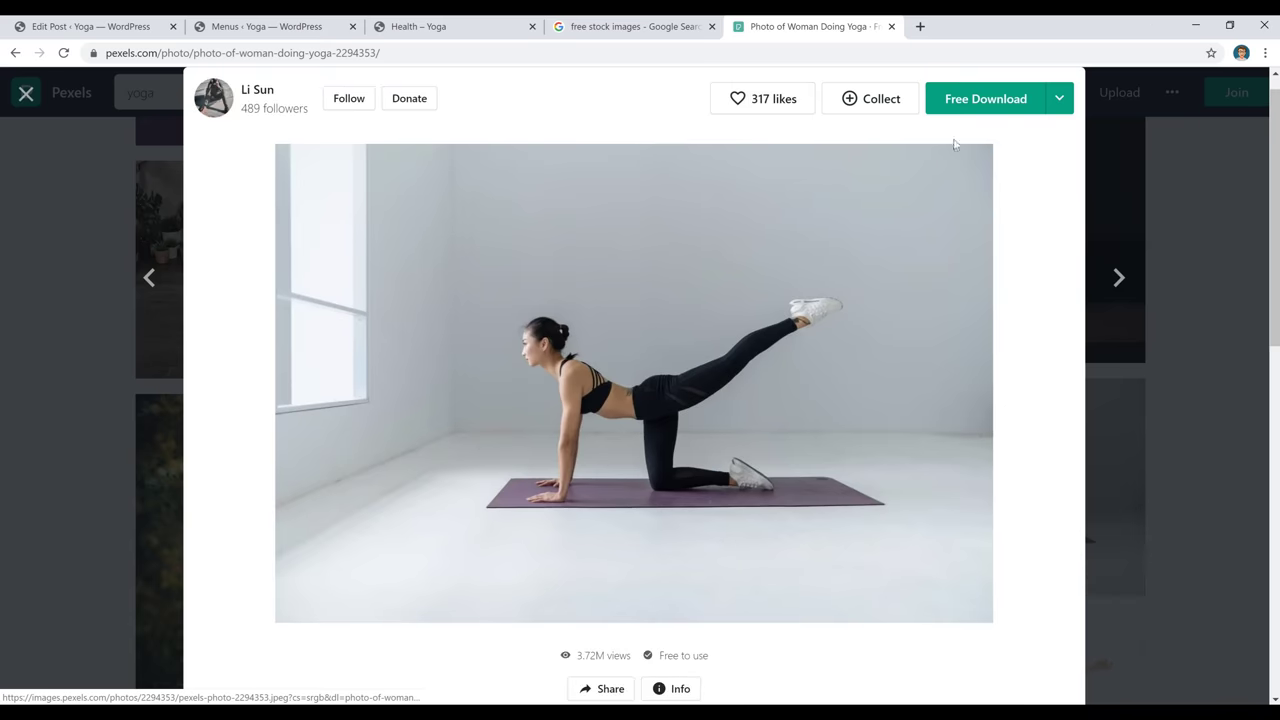
{"action": "left_click", "coordinate": [1060, 100]}
{"action": "key", "text": "ctrl+3"}
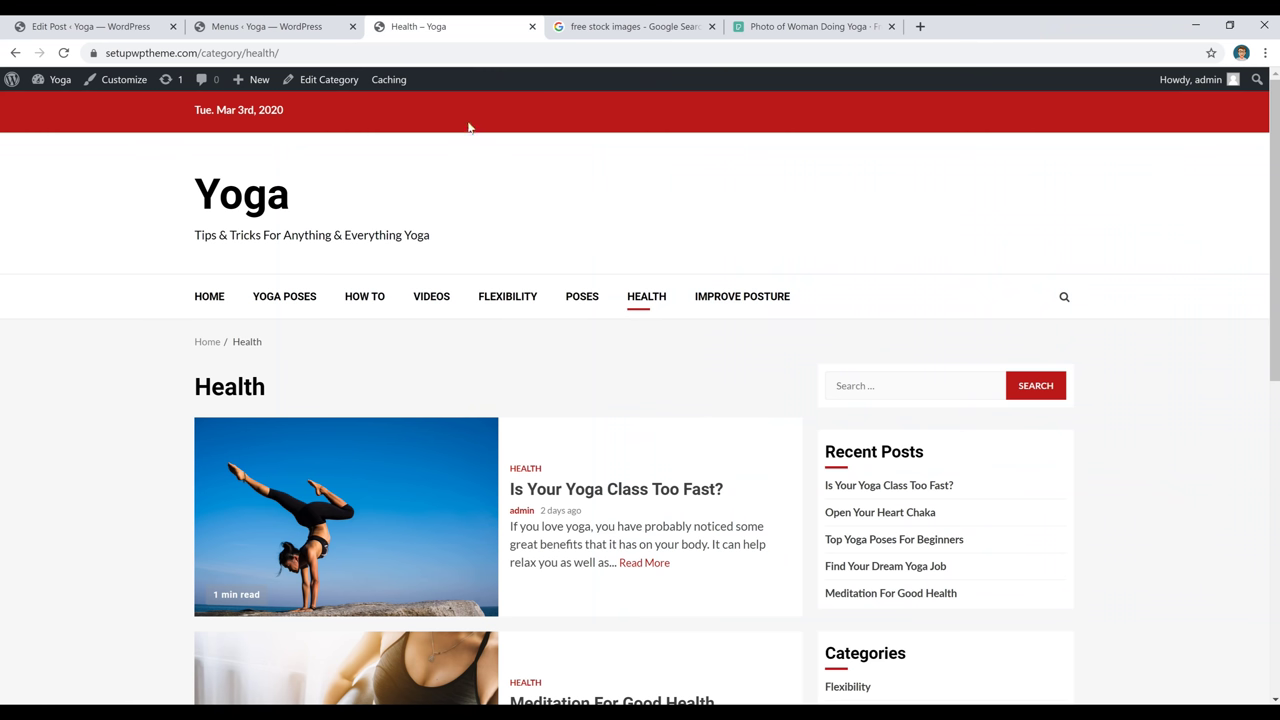
Open the Customizer's Site Identity section and bring up the Select logo media library.
{"action": "left_click", "coordinate": [125, 88]}
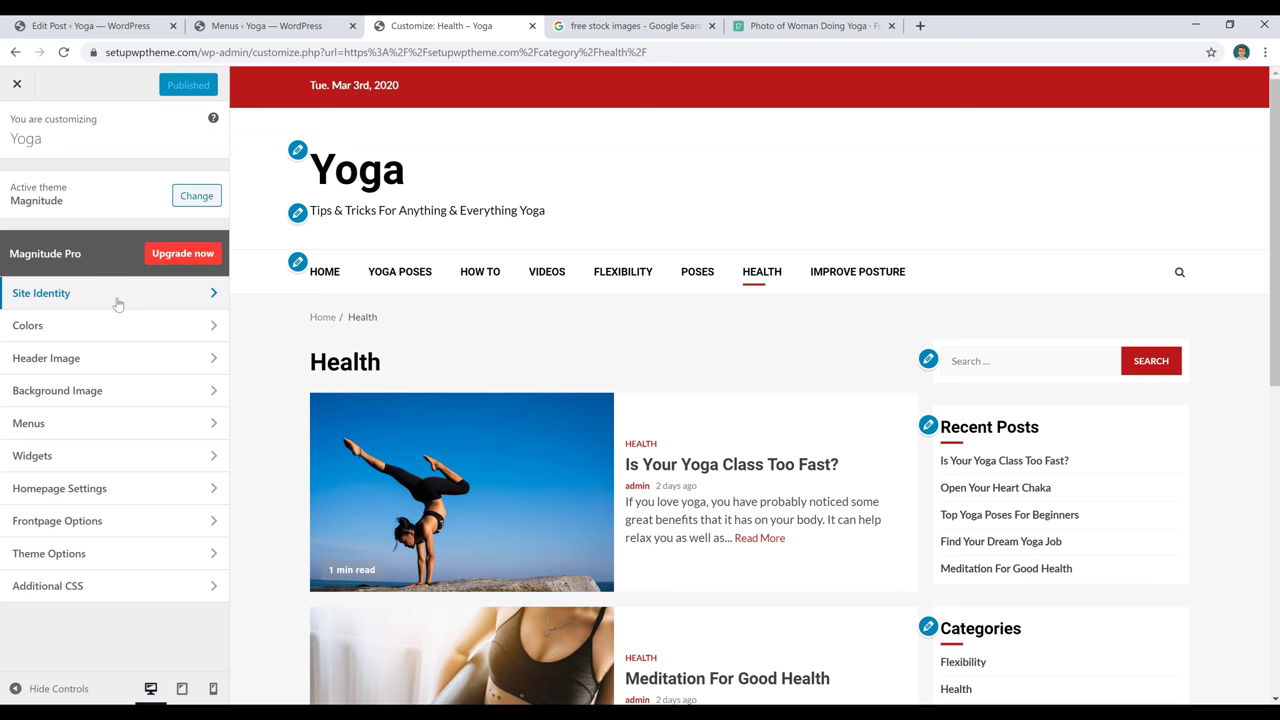
{"action": "left_click", "coordinate": [117, 304]}
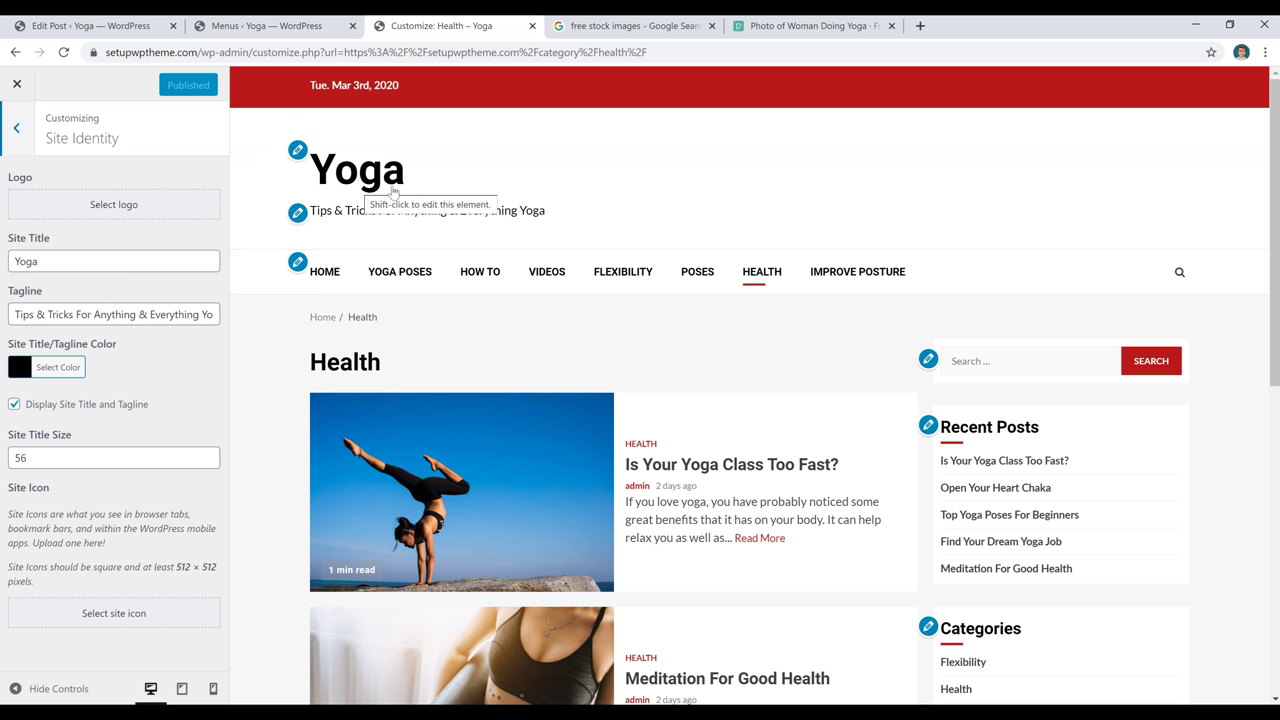
{"action": "left_click", "coordinate": [122, 219]}
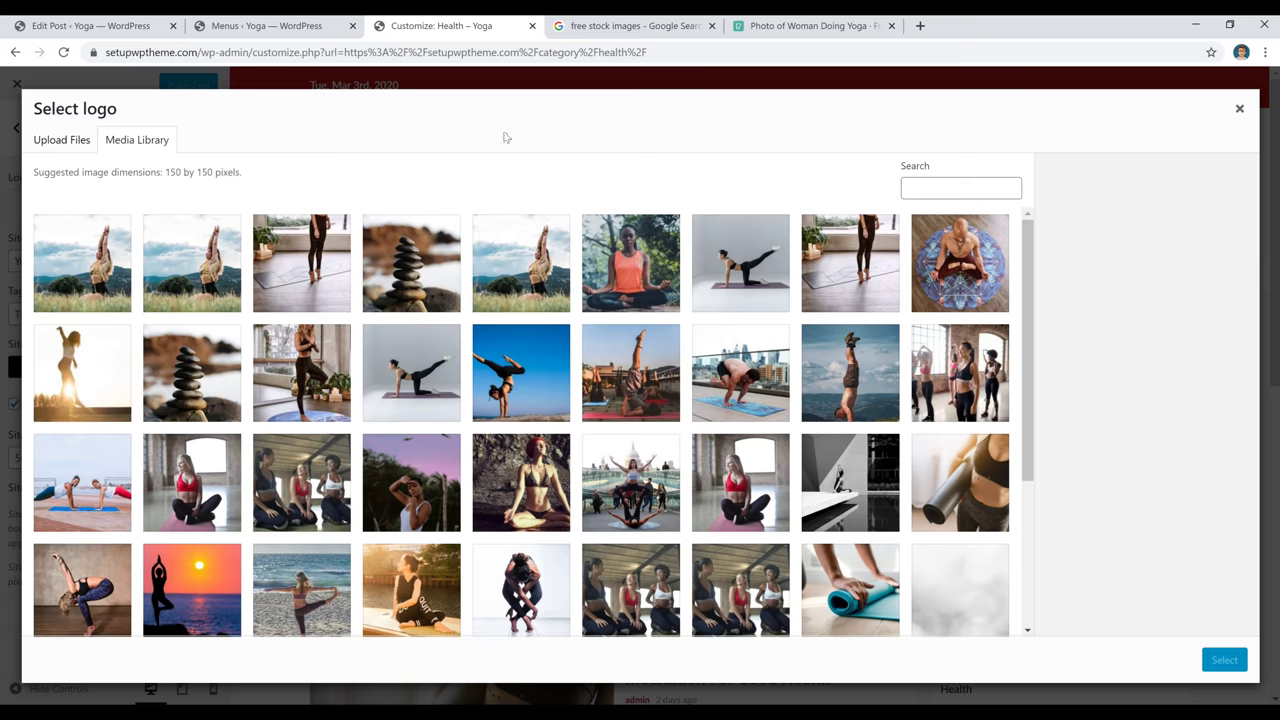
Change the kneeling yoga photo's Pexels download from Original to Custom Size, ready to enter the width.
{"action": "left_click", "coordinate": [846, 28]}
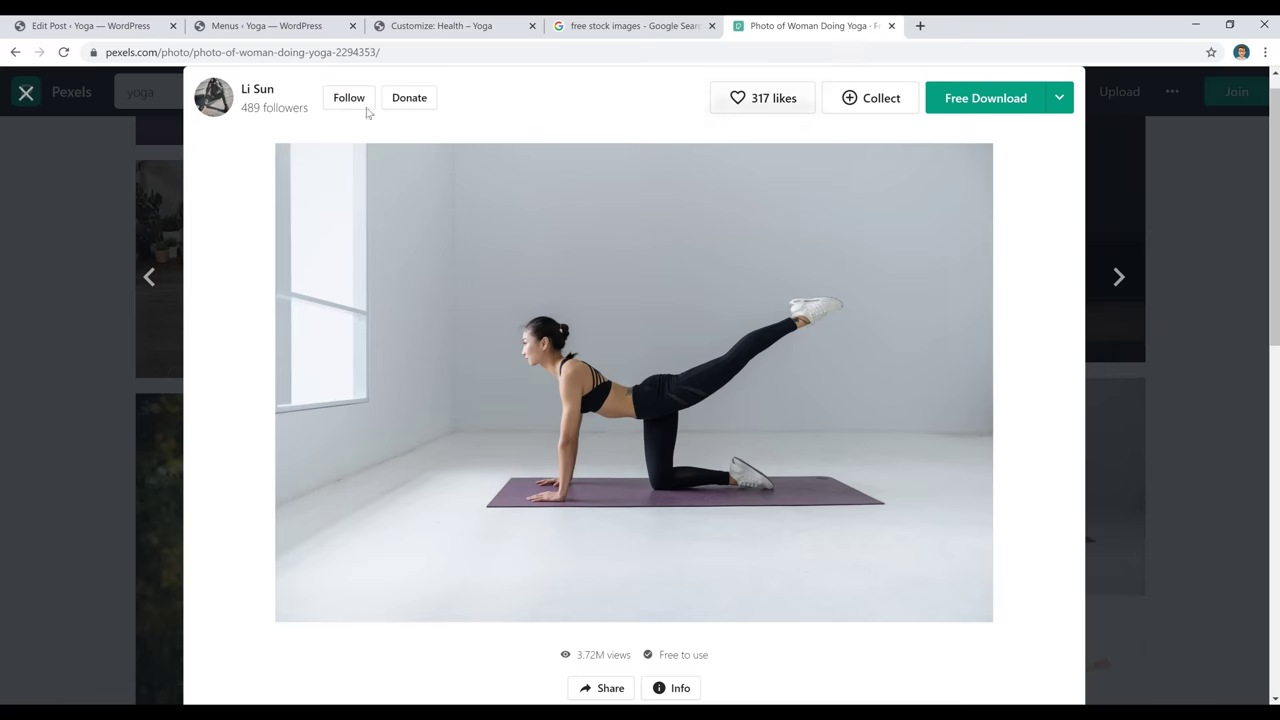
{"action": "left_click", "coordinate": [1060, 99]}
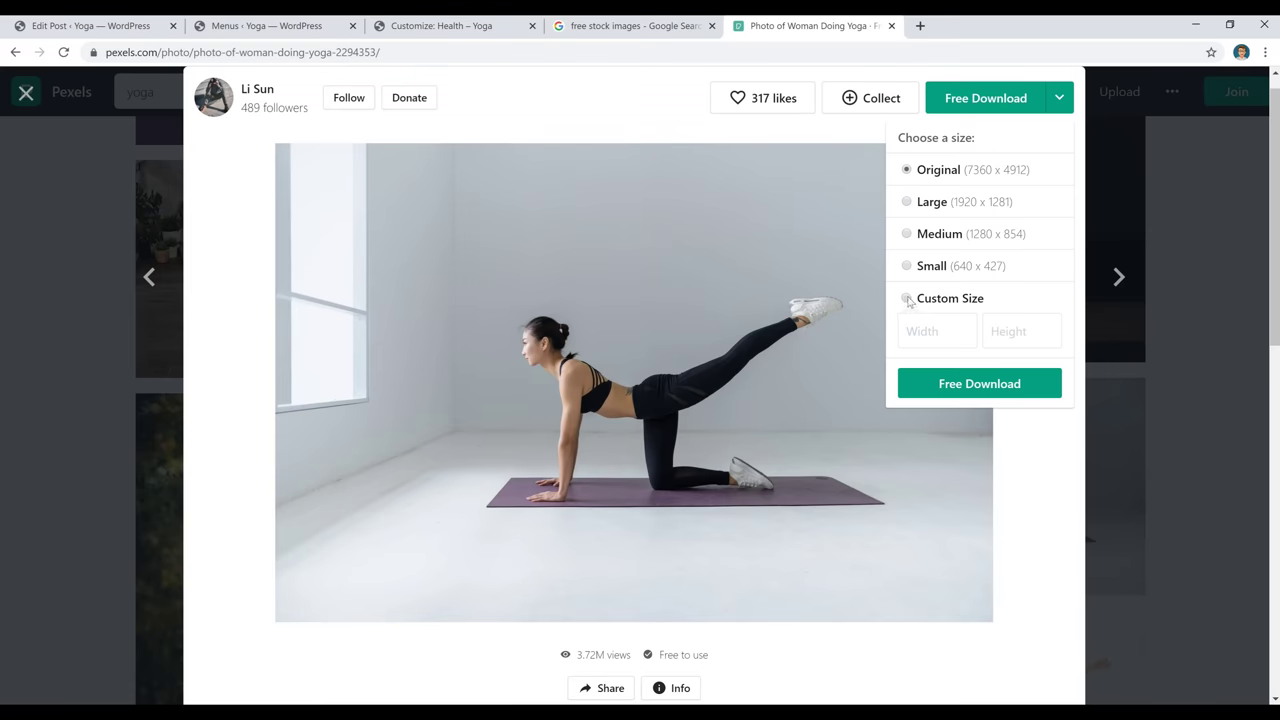
{"action": "left_click", "coordinate": [937, 336]}
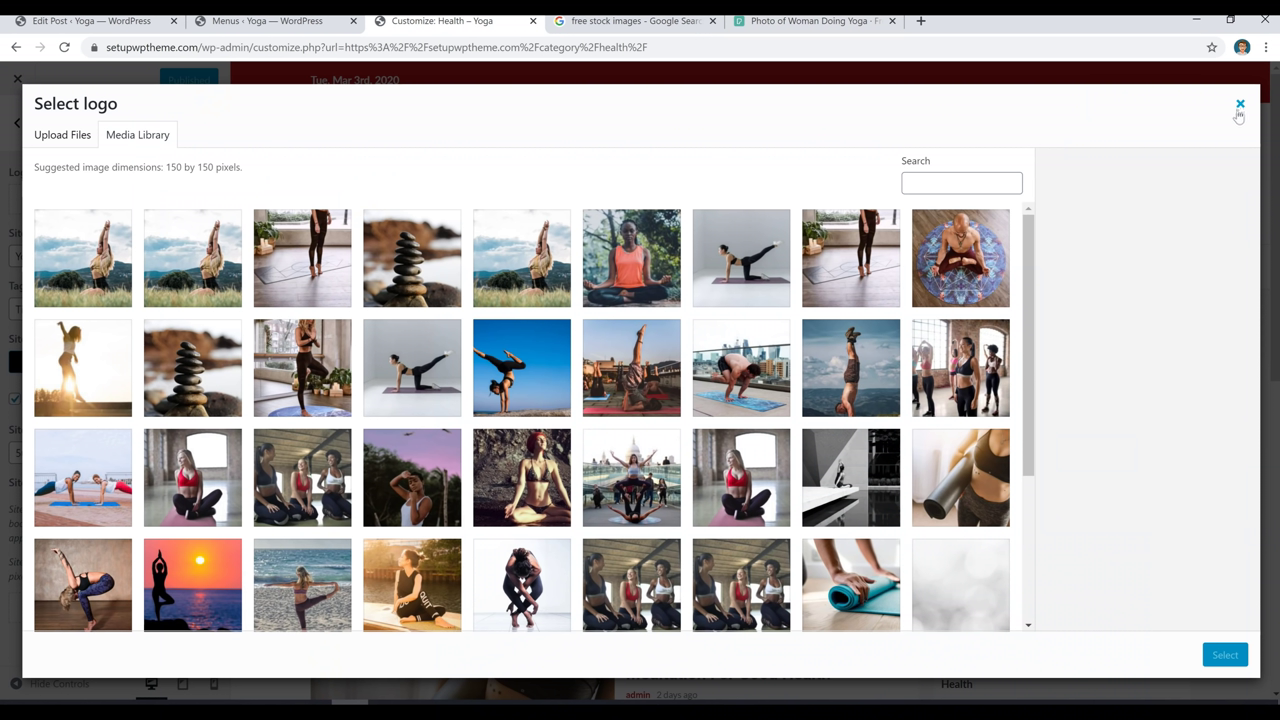
Close the logo library, try dark grey and green for the title and tagline colour, then restore black.
{"action": "left_click", "coordinate": [1239, 106]}
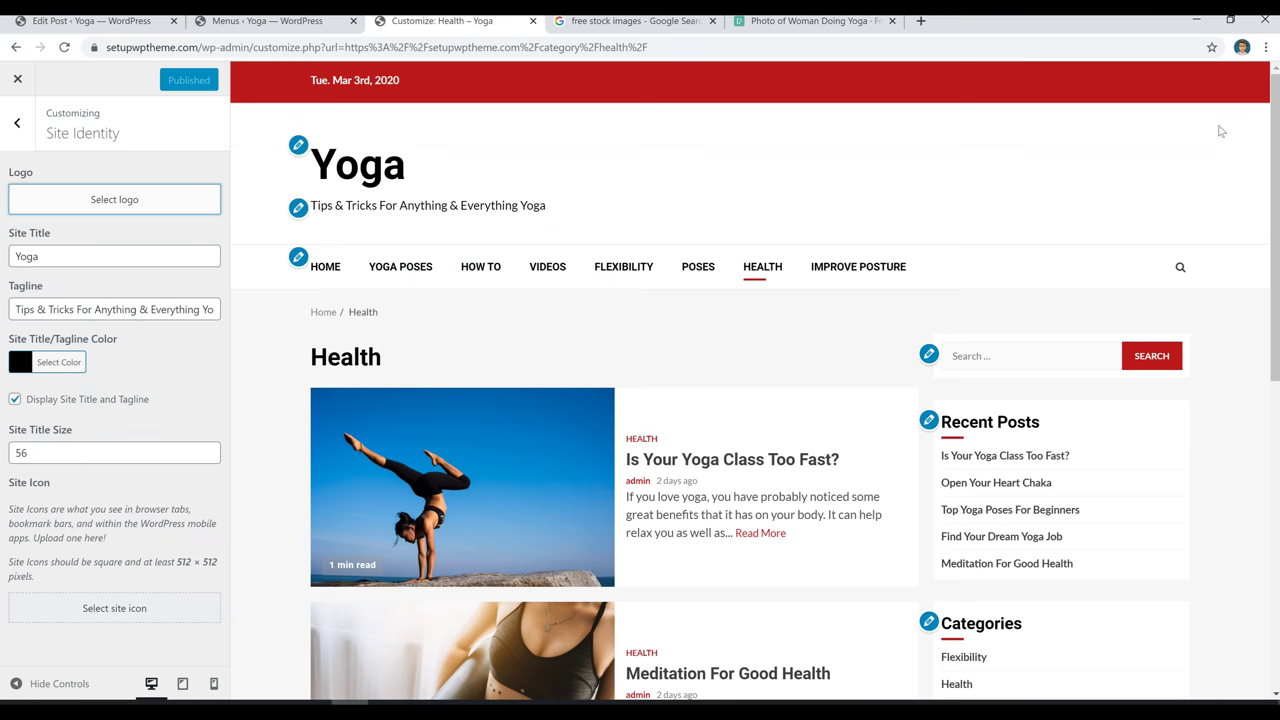
{"action": "left_click", "coordinate": [116, 258]}
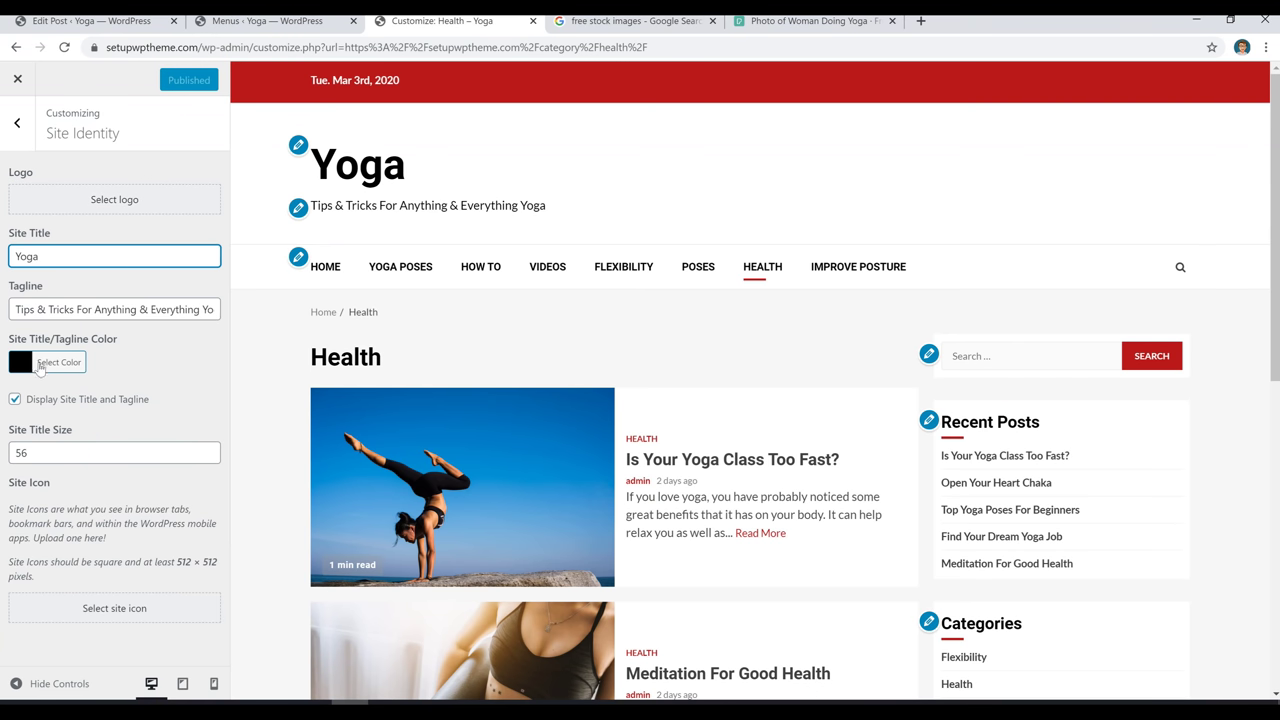
{"action": "left_click", "coordinate": [37, 368]}
{"action": "left_click_drag", "start_coordinate": [55, 455], "coordinate": [137, 454]}
{"action": "left_click", "coordinate": [109, 540]}
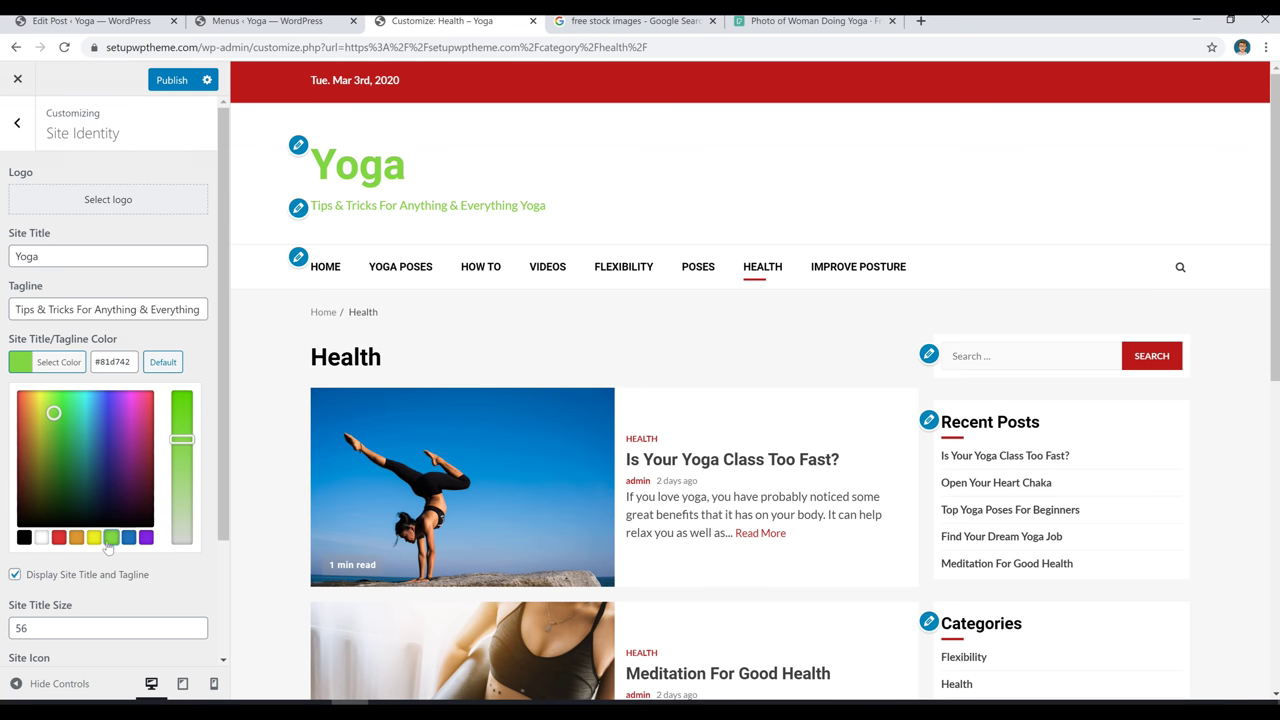
{"action": "left_click", "coordinate": [24, 538]}
{"action": "left_click", "coordinate": [16, 124]}
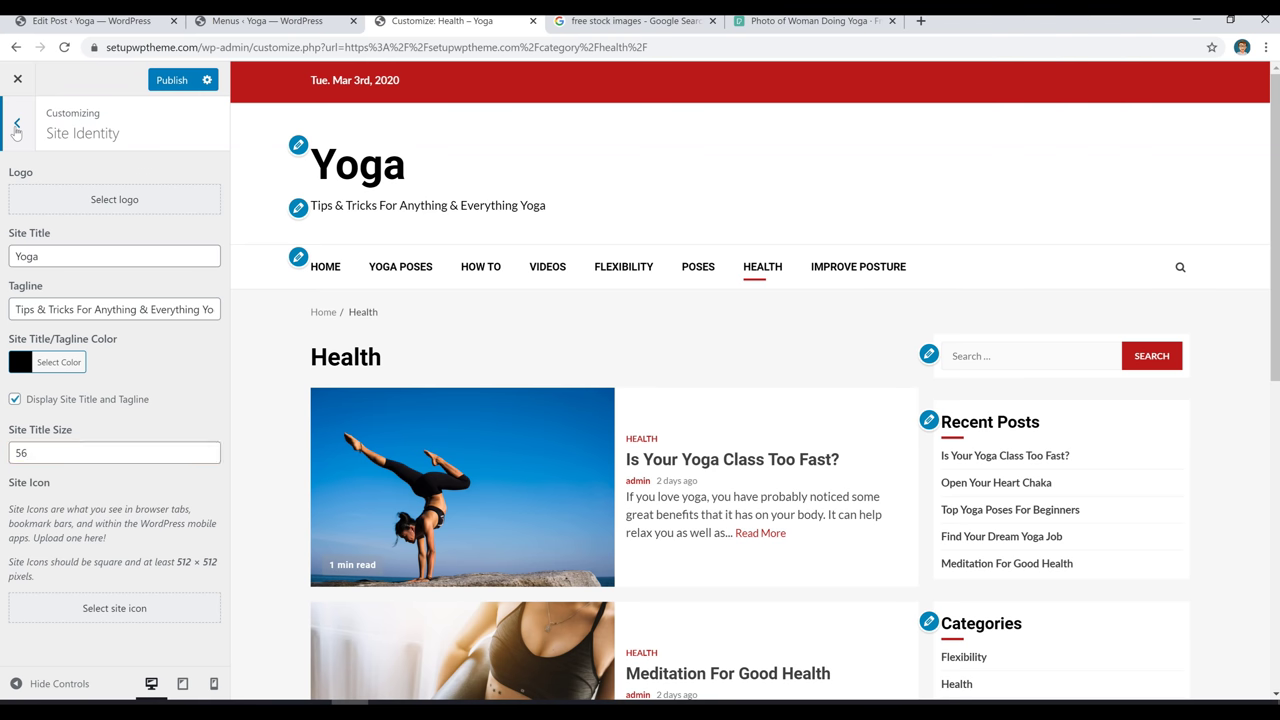
Set the Colors background colour to #f9f9f9 and publish the change.
{"action": "left_click", "coordinate": [87, 330]}
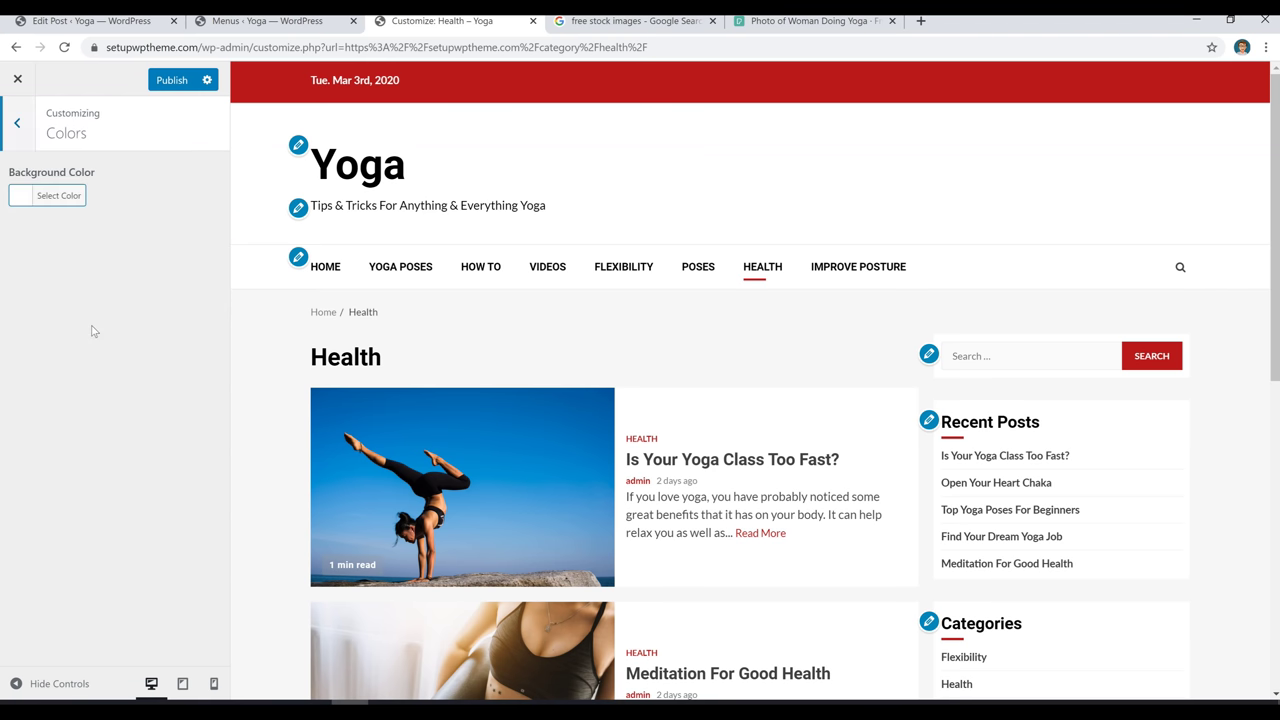
{"action": "left_click", "coordinate": [24, 199]}
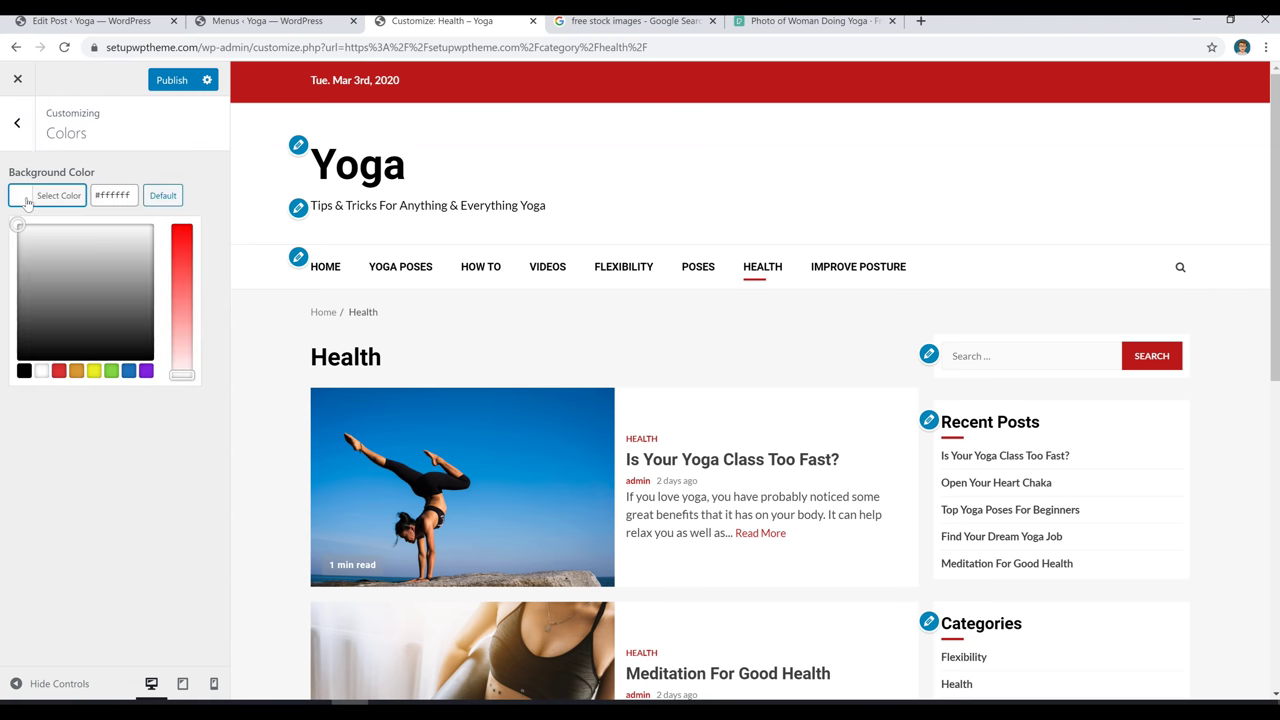
{"action": "left_click", "coordinate": [36, 234]}
{"action": "left_click_drag", "start_coordinate": [36, 234], "coordinate": [28, 228]}
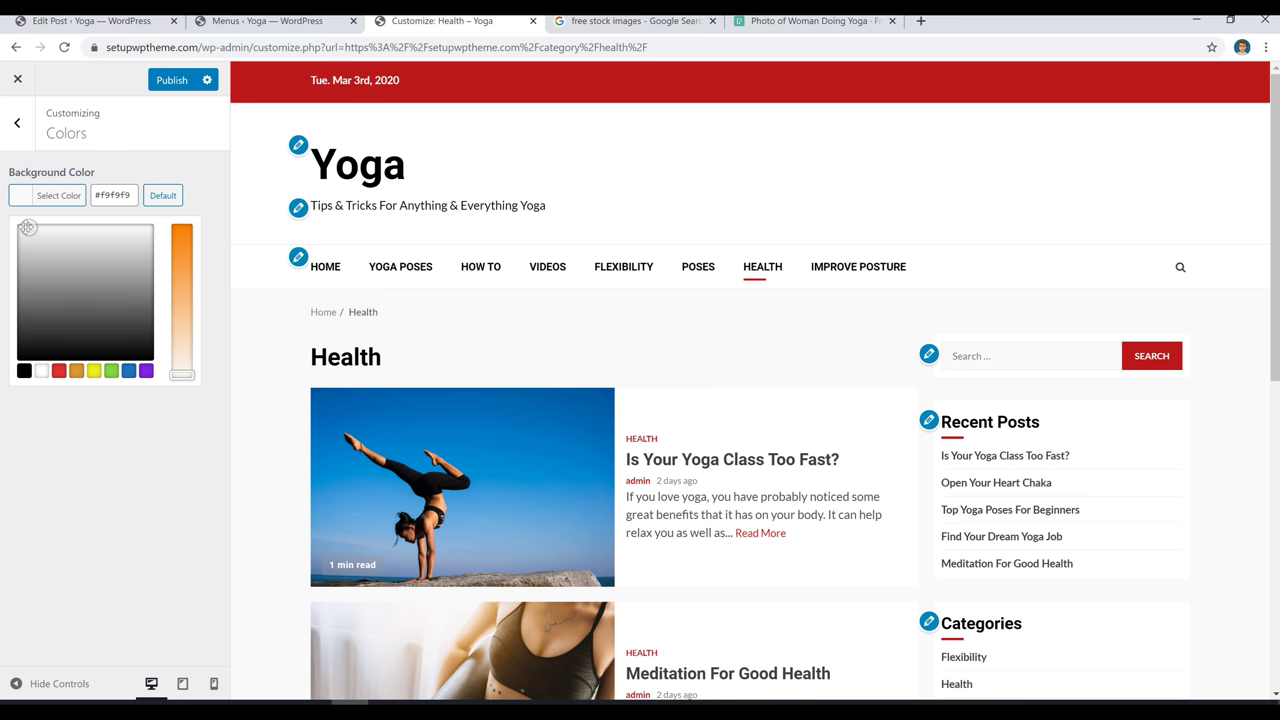
{"action": "left_click", "coordinate": [172, 82]}
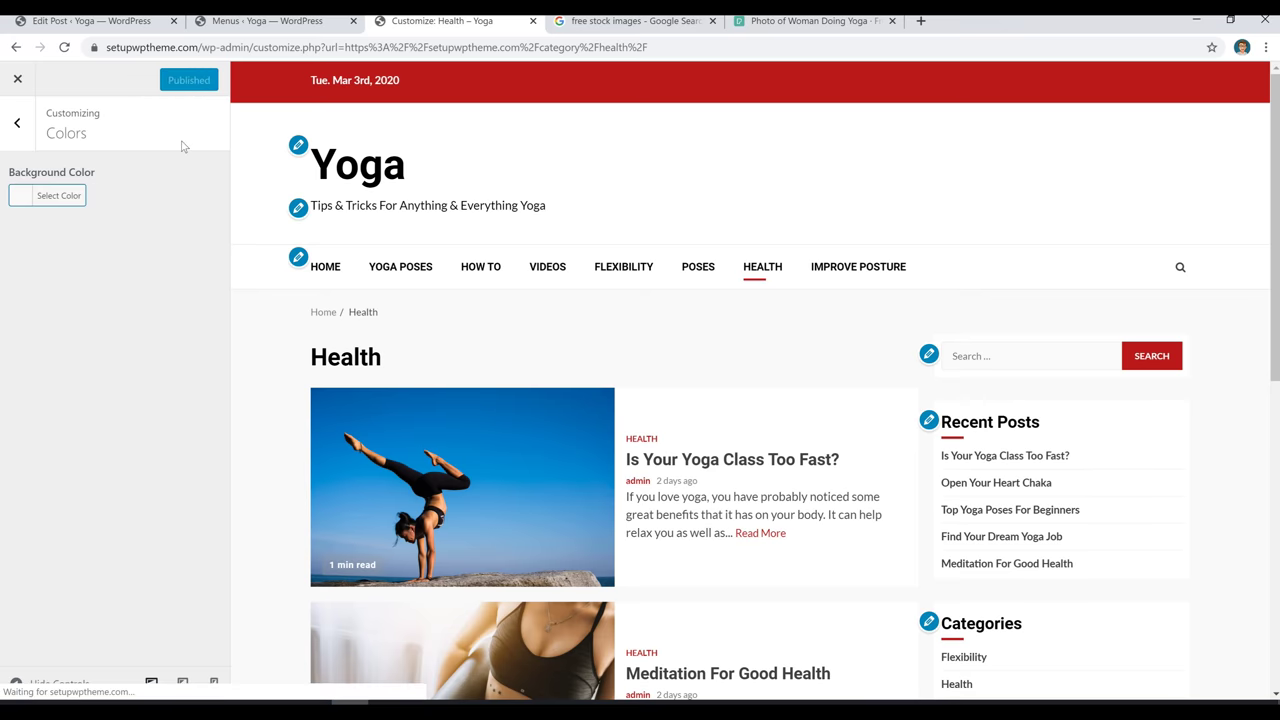
{"action": "key", "text": "Escape"}
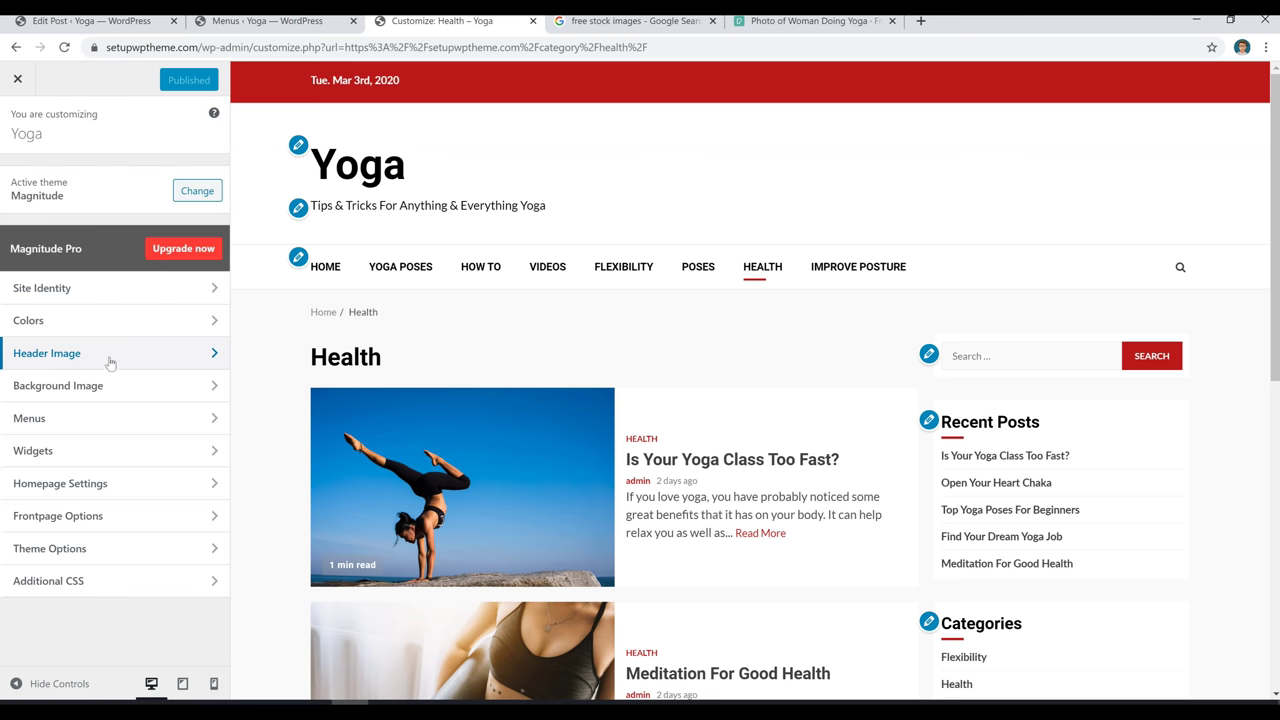
Check the empty Header Image settings and the Pexels photo's download sizes, then open Background Image.
{"action": "left_click", "coordinate": [110, 355]}
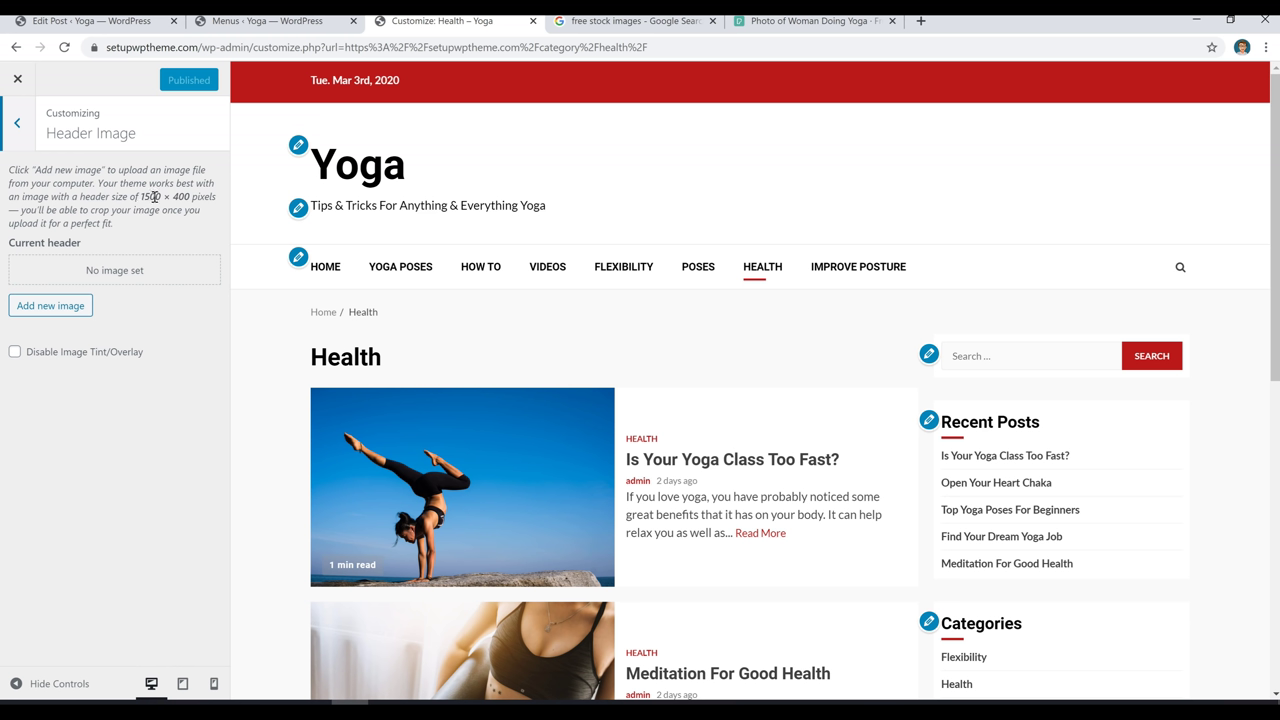
{"action": "left_click", "coordinate": [815, 20]}
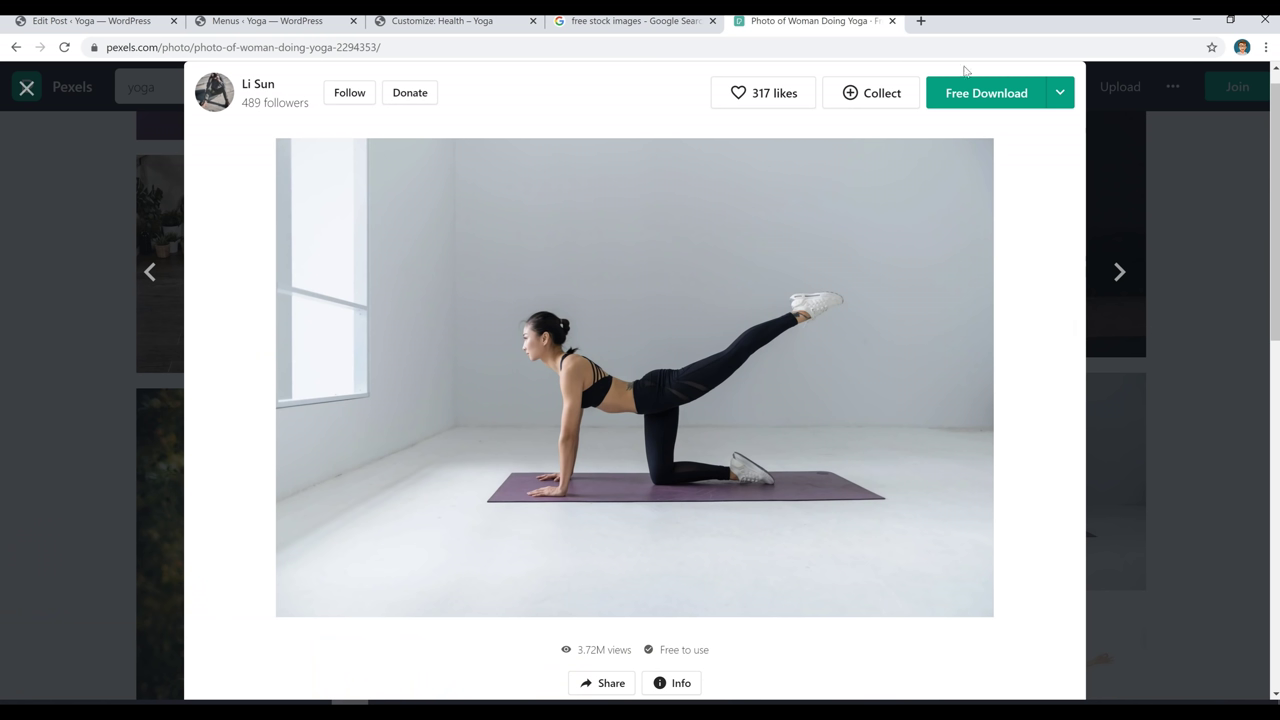
{"action": "left_click", "coordinate": [1060, 95]}
{"action": "left_click", "coordinate": [491, 209]}
{"action": "left_click", "coordinate": [1062, 102]}
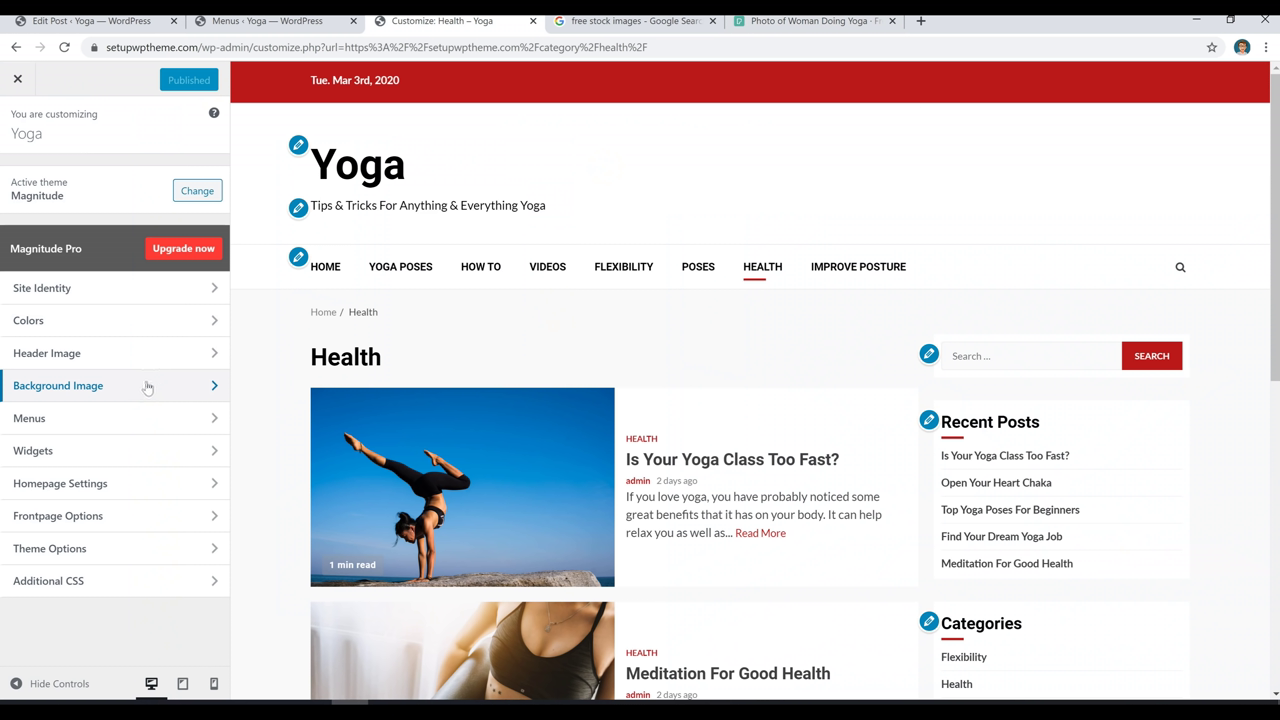
{"action": "left_click", "coordinate": [150, 388]}
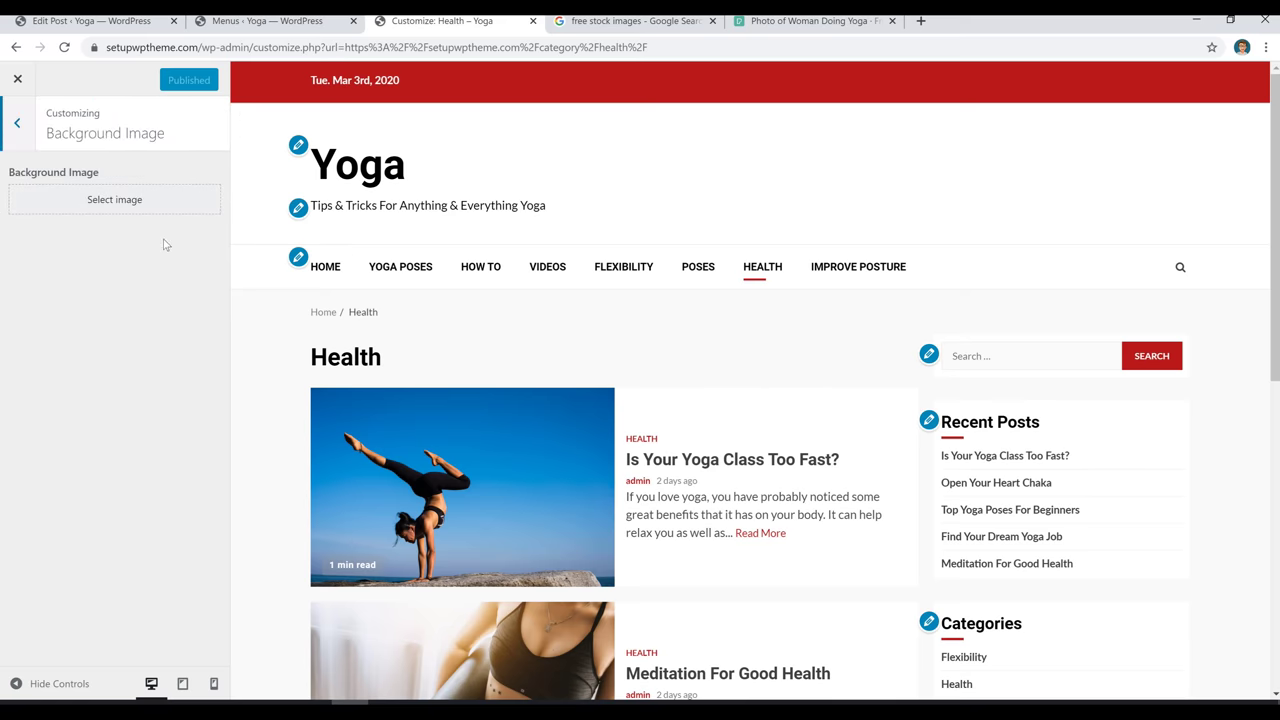
In Theme Options > Header Options, toggle the Show Date on Header setting.
{"action": "left_click", "coordinate": [14, 128]}
{"action": "left_click", "coordinate": [163, 546]}
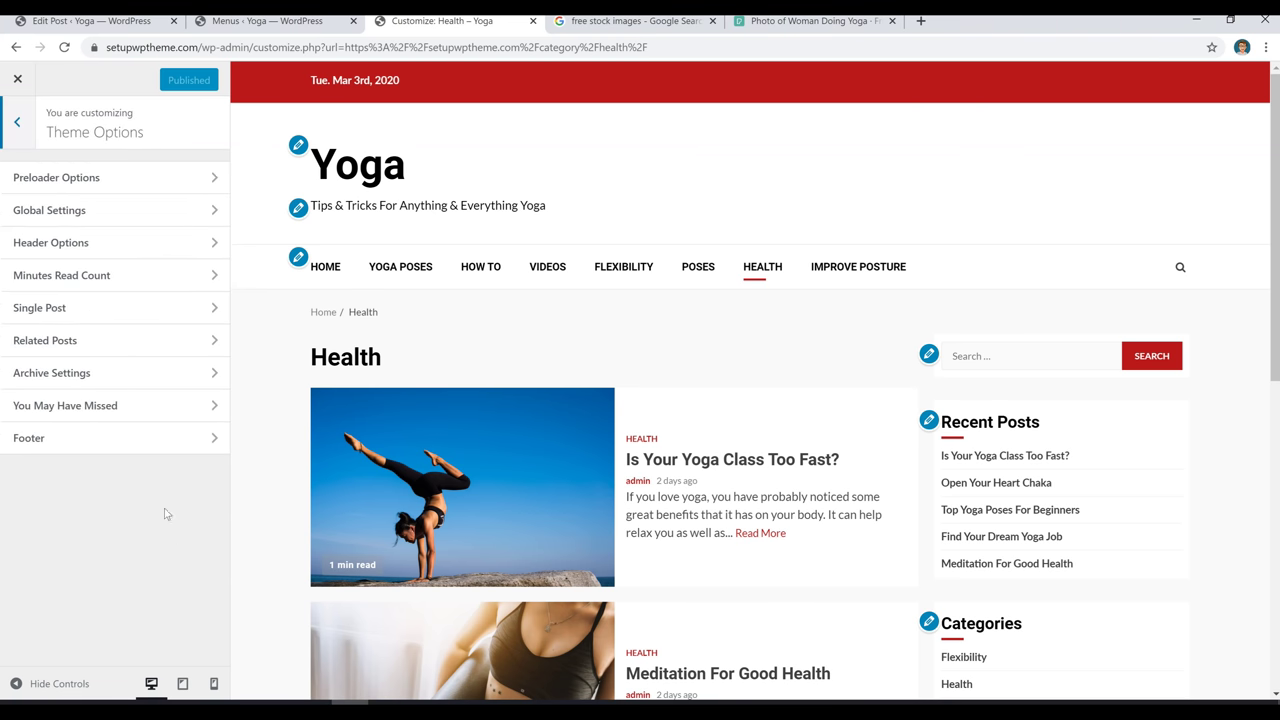
{"action": "left_click", "coordinate": [123, 246]}
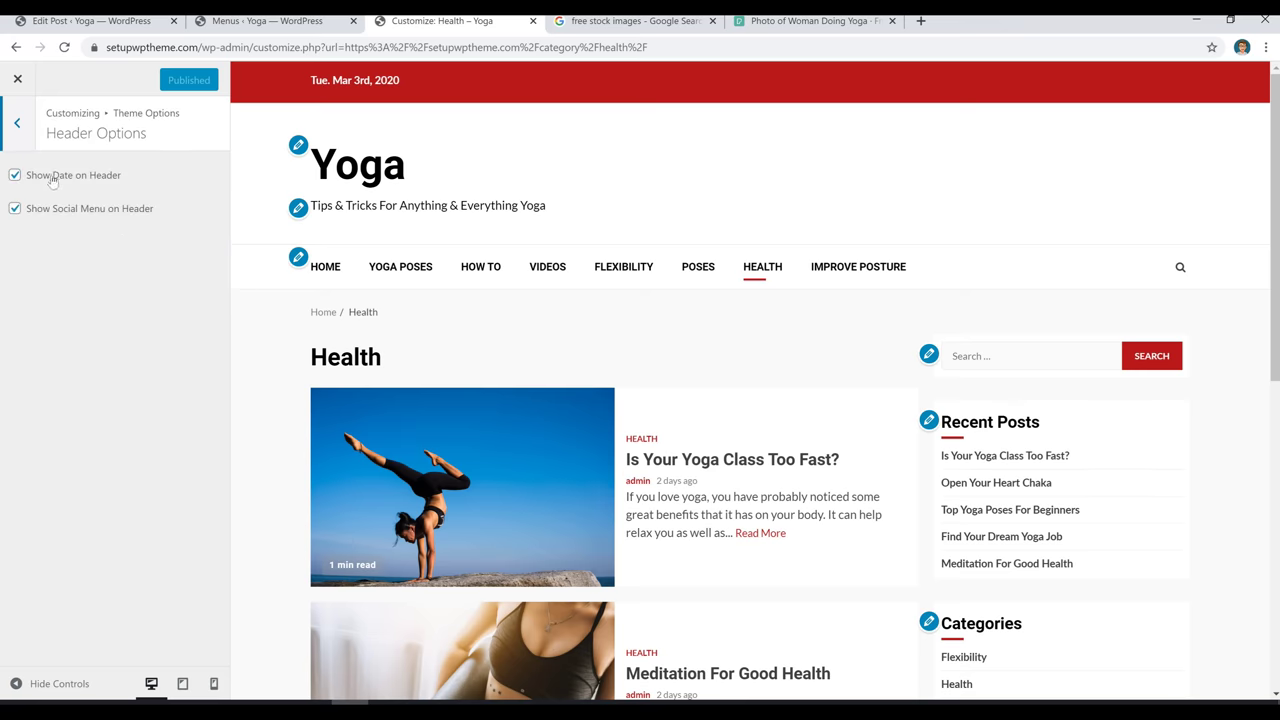
{"action": "left_click", "coordinate": [52, 178]}
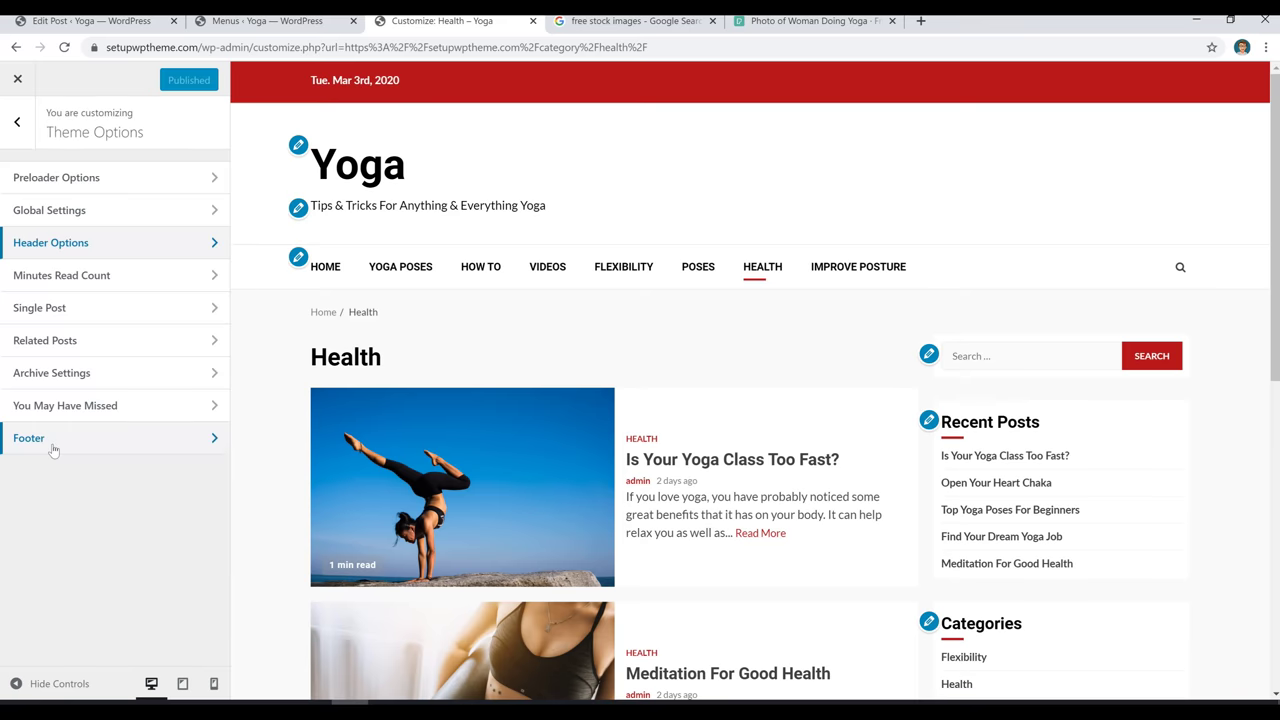
Review the Footer options with the default copyright text, then return to the Theme Options list.
{"action": "left_click", "coordinate": [101, 449]}
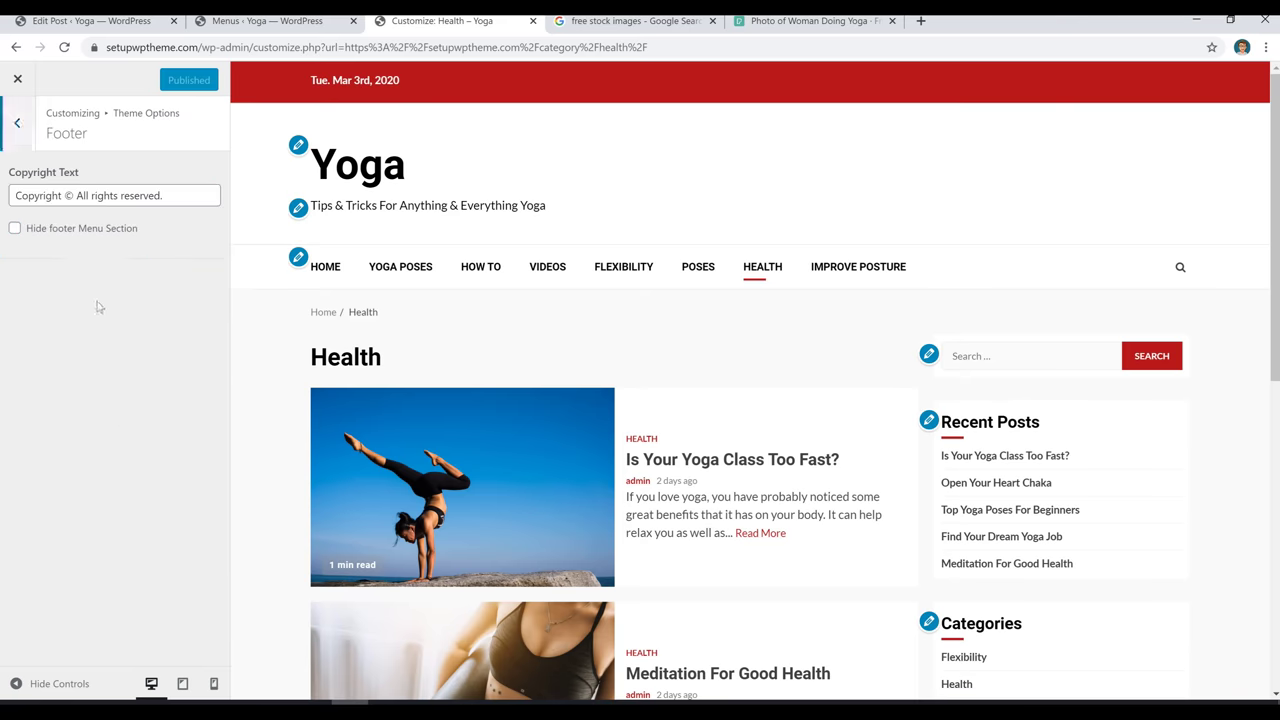
{"action": "scroll", "coordinate": [752, 377], "scroll_direction": "down", "scroll_amount": 1}
{"action": "scroll", "coordinate": [752, 377], "scroll_direction": "down", "scroll_amount": 6}
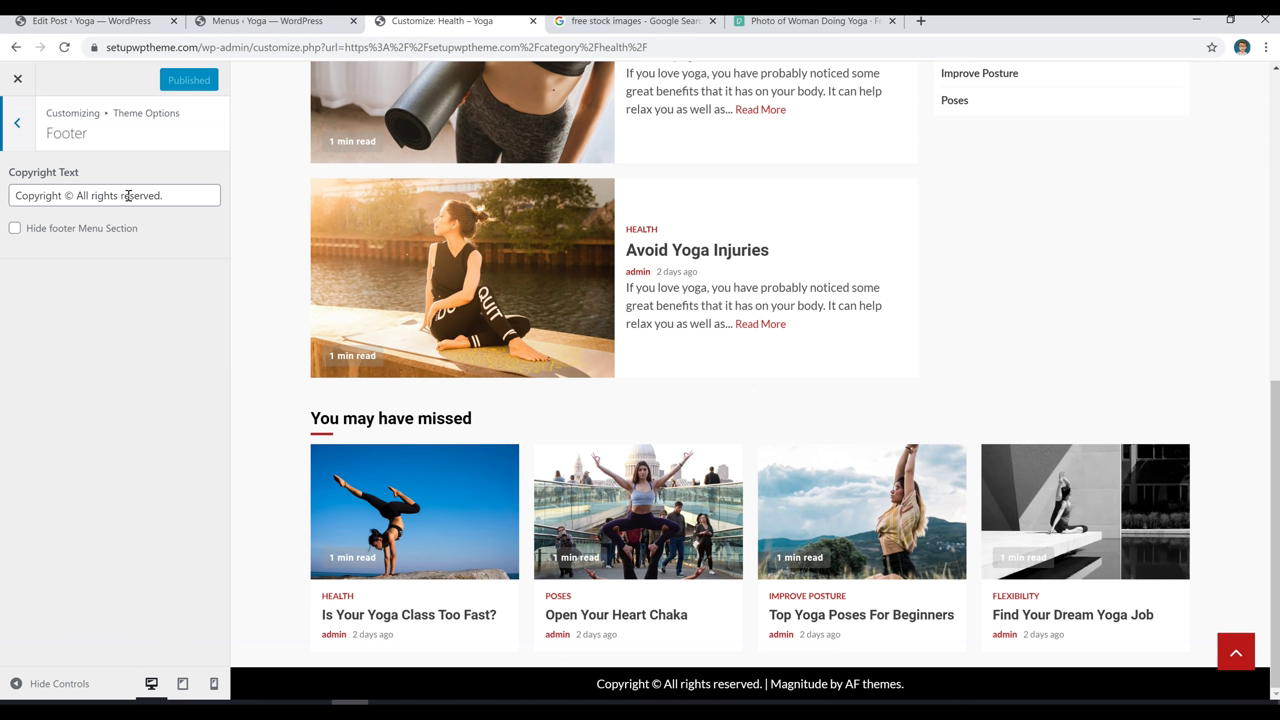
{"action": "left_click", "coordinate": [16, 123]}
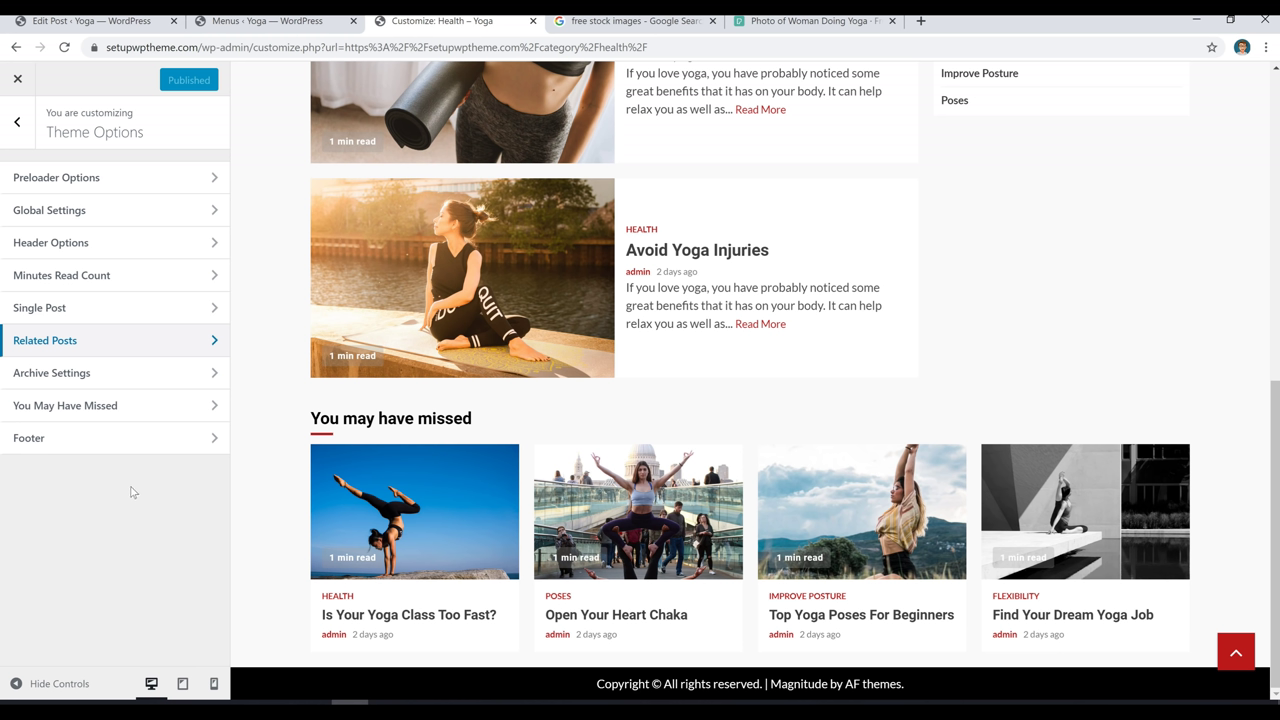
Close the Customizer and scroll the live Yoga homepage down and back to the top.
{"action": "left_click", "coordinate": [18, 79]}
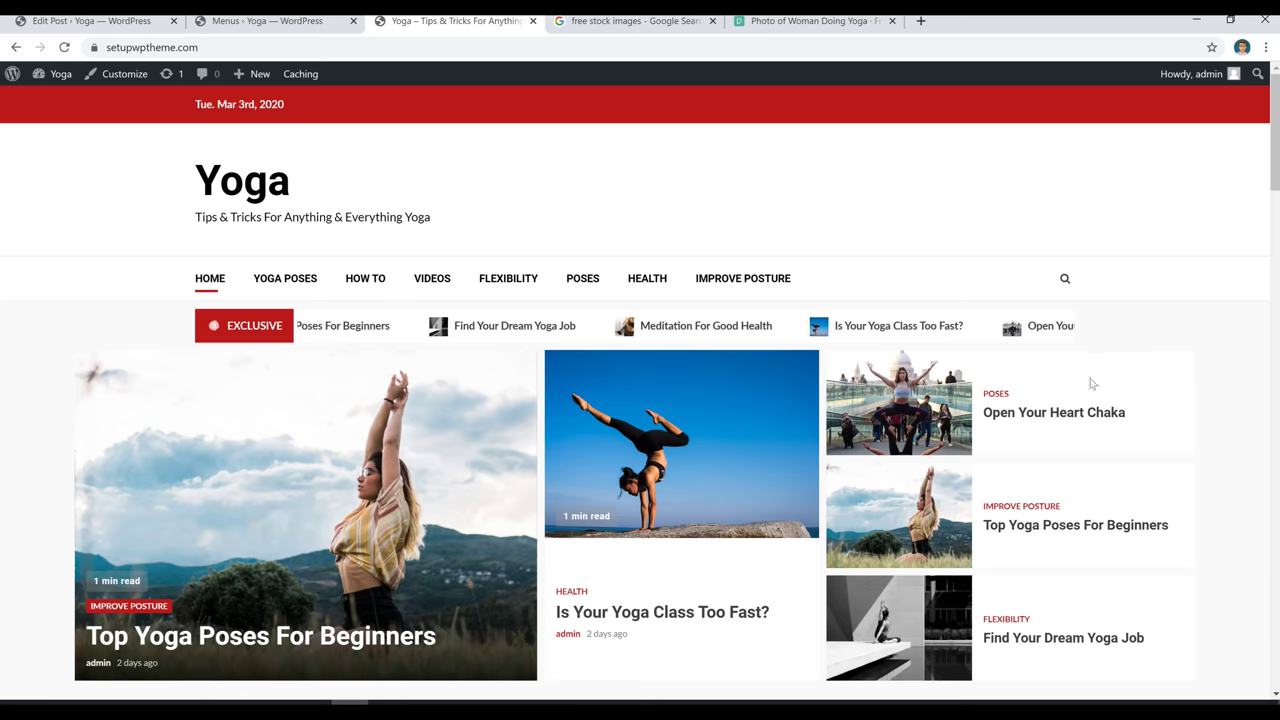
{"action": "scroll", "coordinate": [1109, 374], "scroll_direction": "down", "scroll_amount": 8}
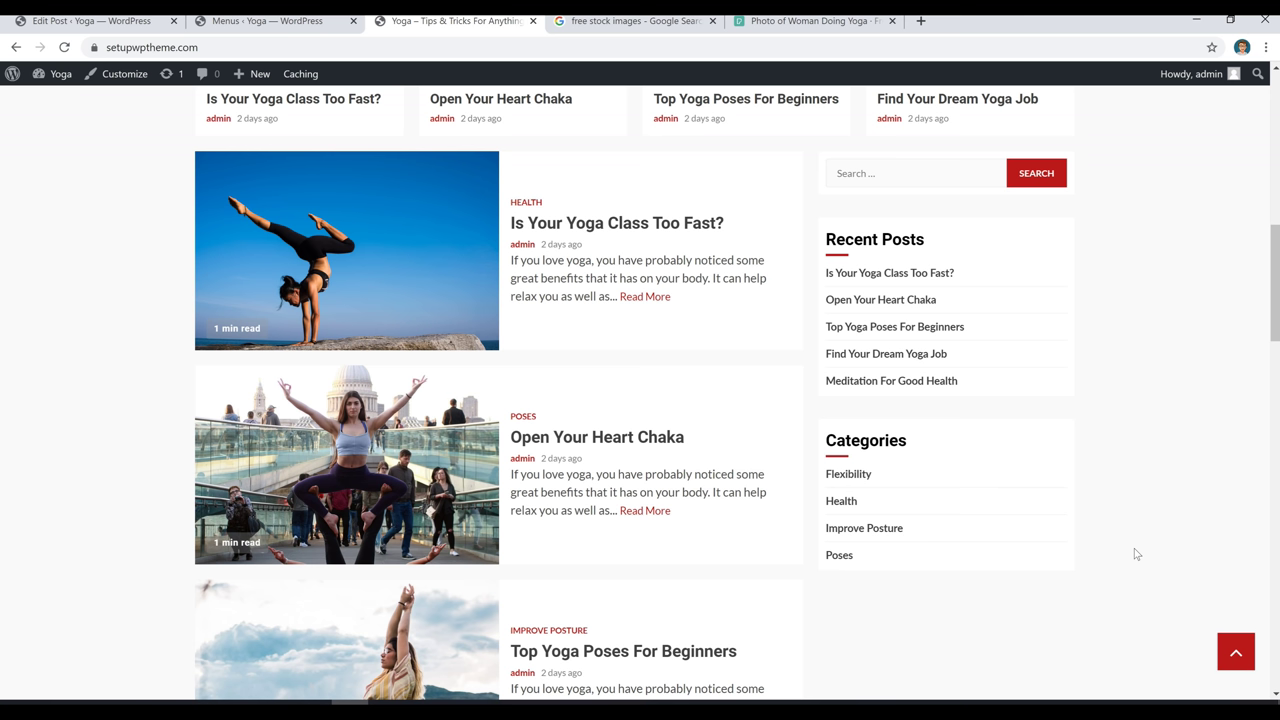
{"action": "scroll", "coordinate": [1145, 550], "scroll_direction": "up", "scroll_amount": 10}
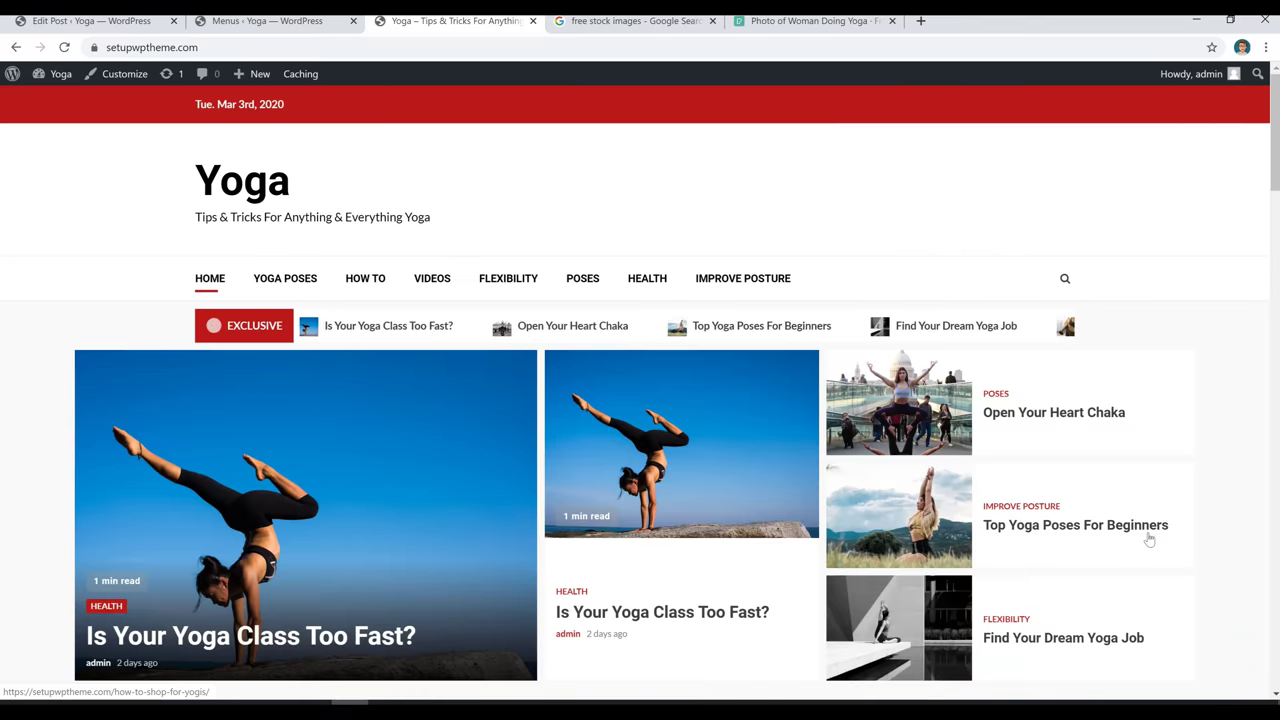